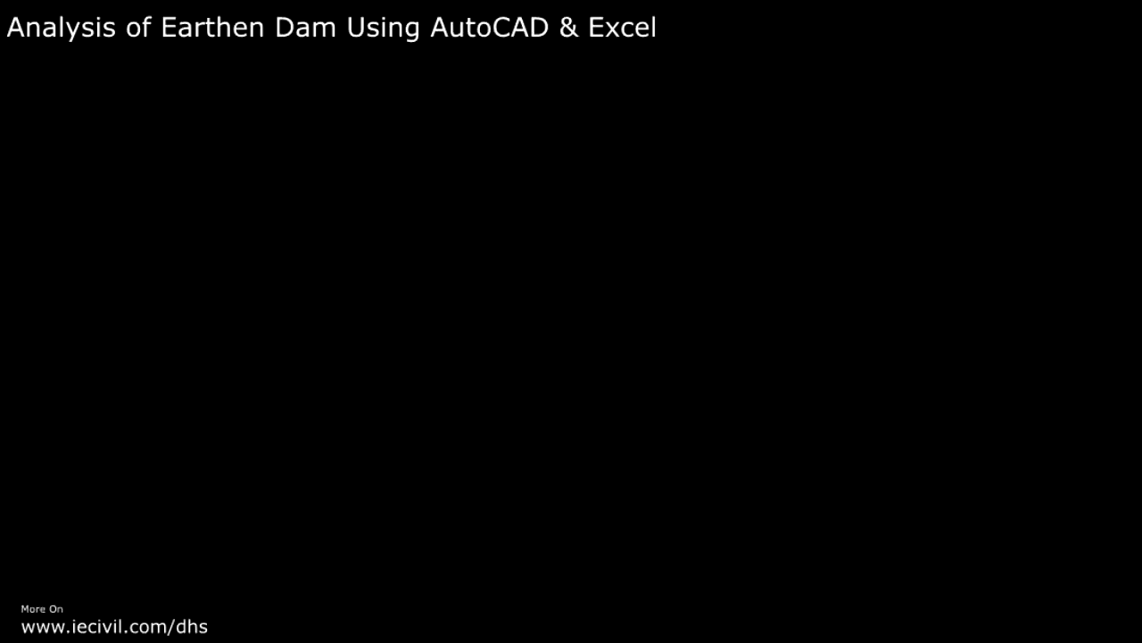
Step: Lock the layer of the blue phreatic line in the dam cross-section
middle_click_drag(355, 359, 506, 337)
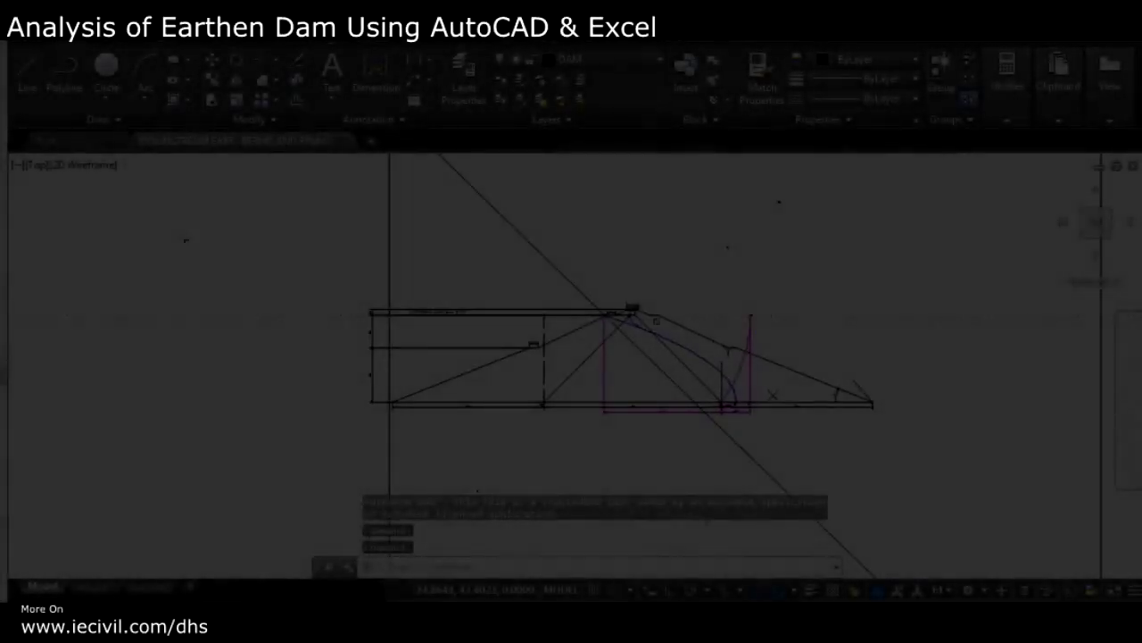
scroll(505, 337, "up", 2)
middle_click_drag(482, 300, 381, 281)
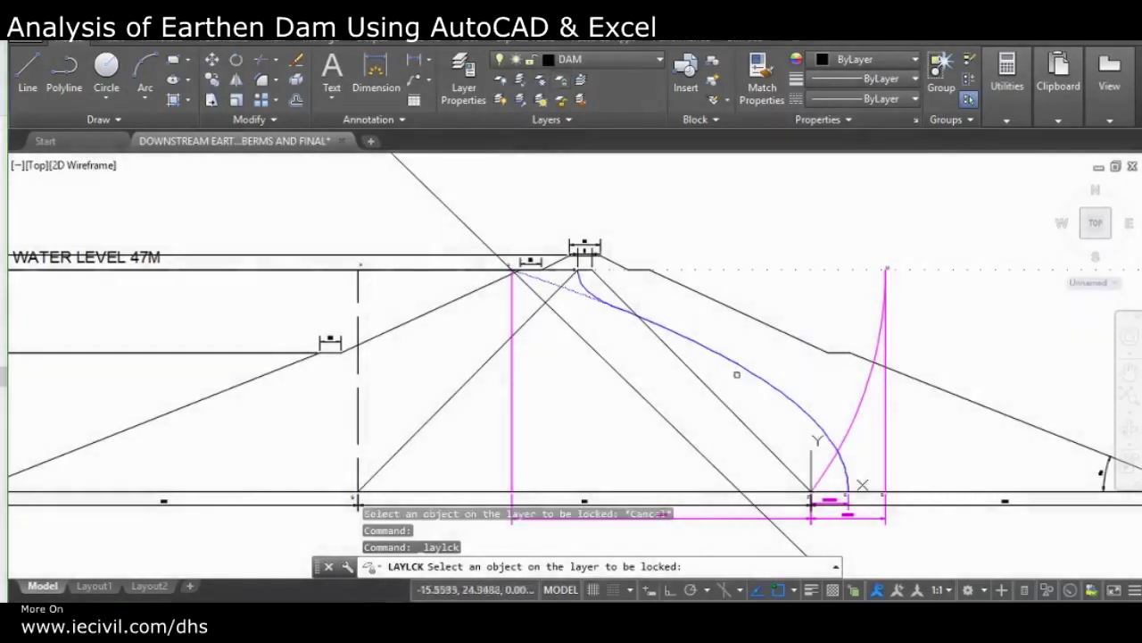
left_click(591, 294)
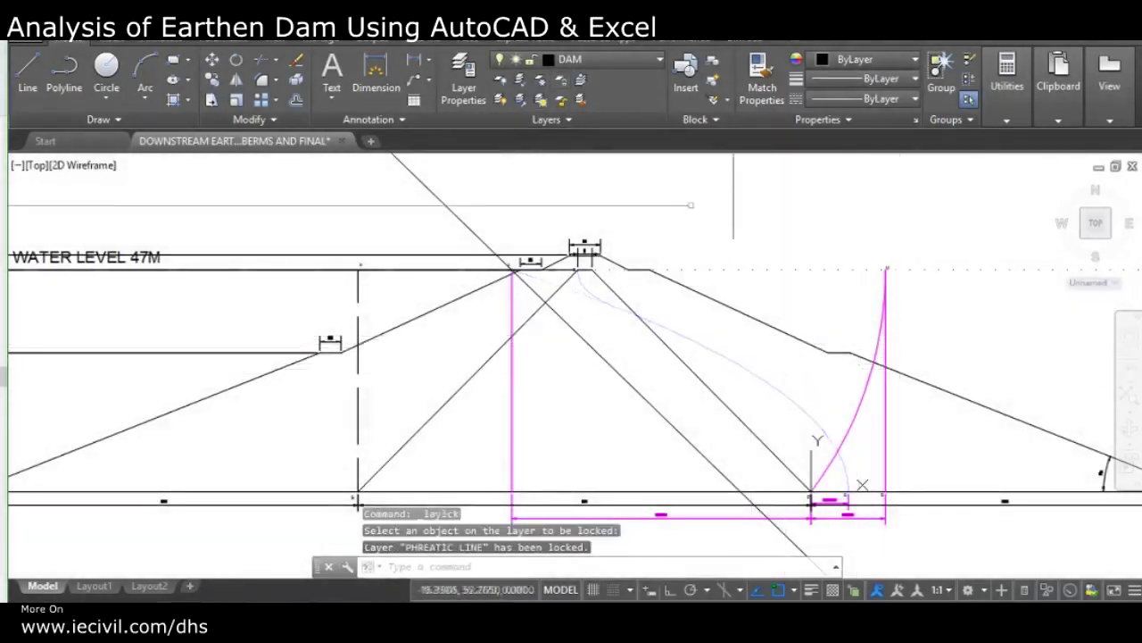
Step: Freeze the PHREATIC LINE and PARABOLA PARAMETER layers, plus layer 0 containing the long diagonal construction line
left_click(540, 81)
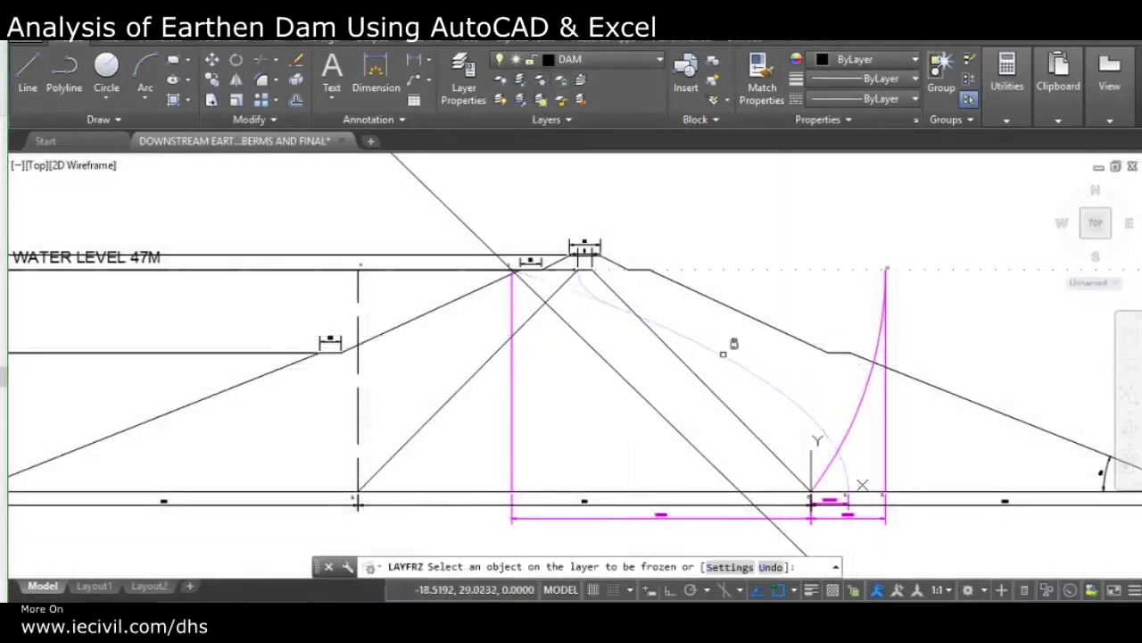
left_click(723, 353)
left_click(891, 345)
left_click(887, 321)
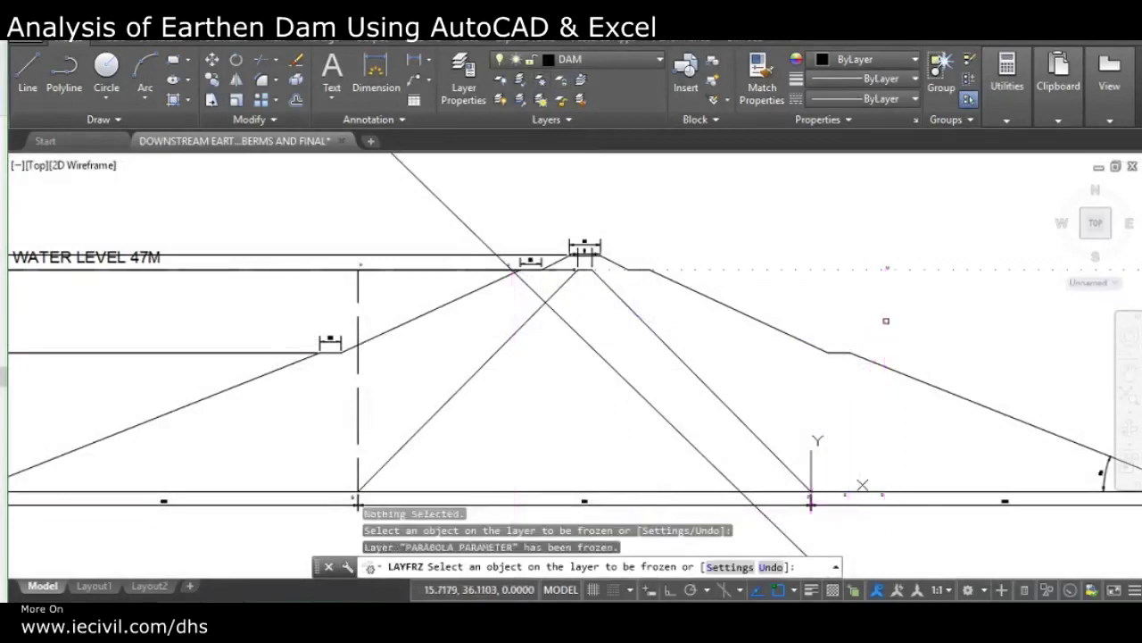
left_click(667, 425)
scroll(535, 340, "down", 3)
scroll(461, 368, "up", 3)
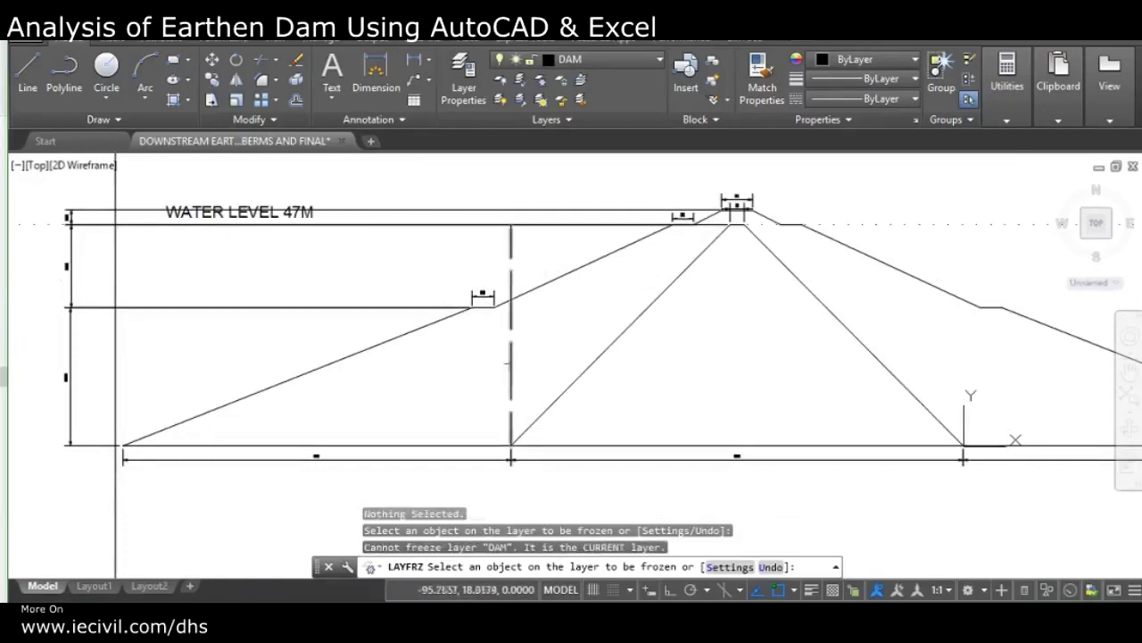
key("Escape")
Step: Examine the dam cross-section's base, berm, crest and height dimensions
scroll(497, 355, "down", 2)
scroll(322, 337, "up", 8)
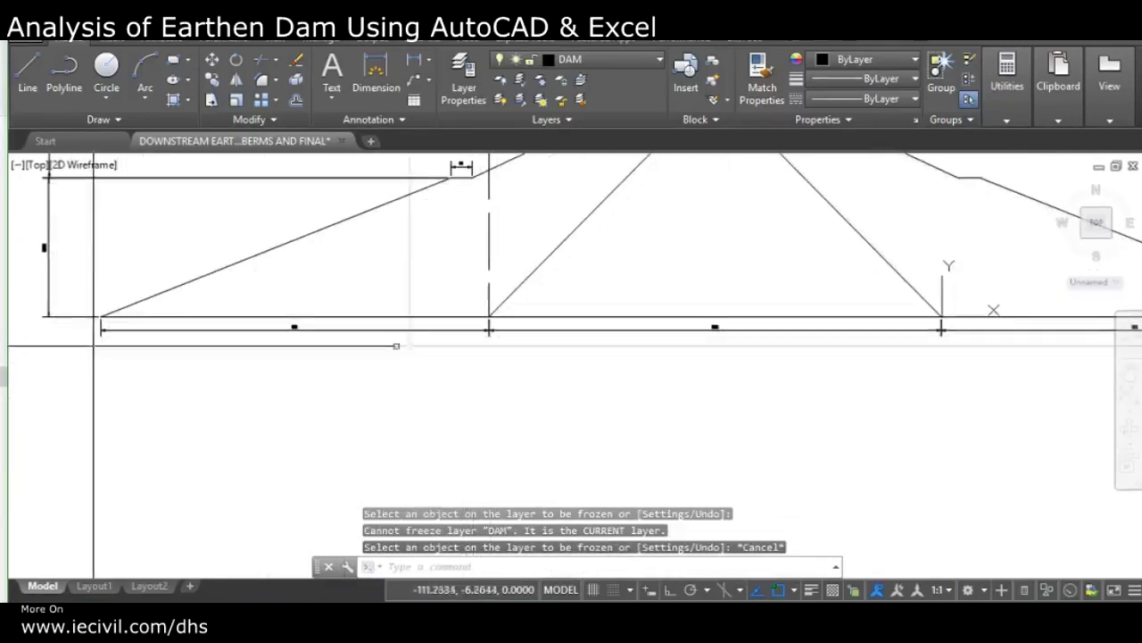
scroll(485, 348, "down", 4)
scroll(497, 387, "up", 4)
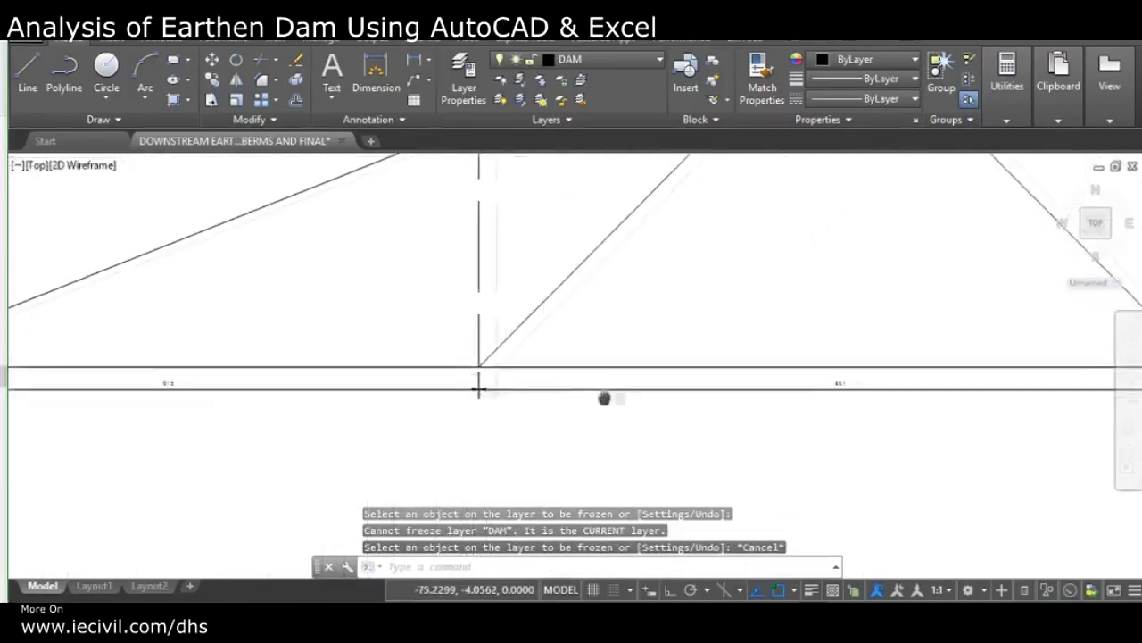
scroll(695, 407, "down", 4)
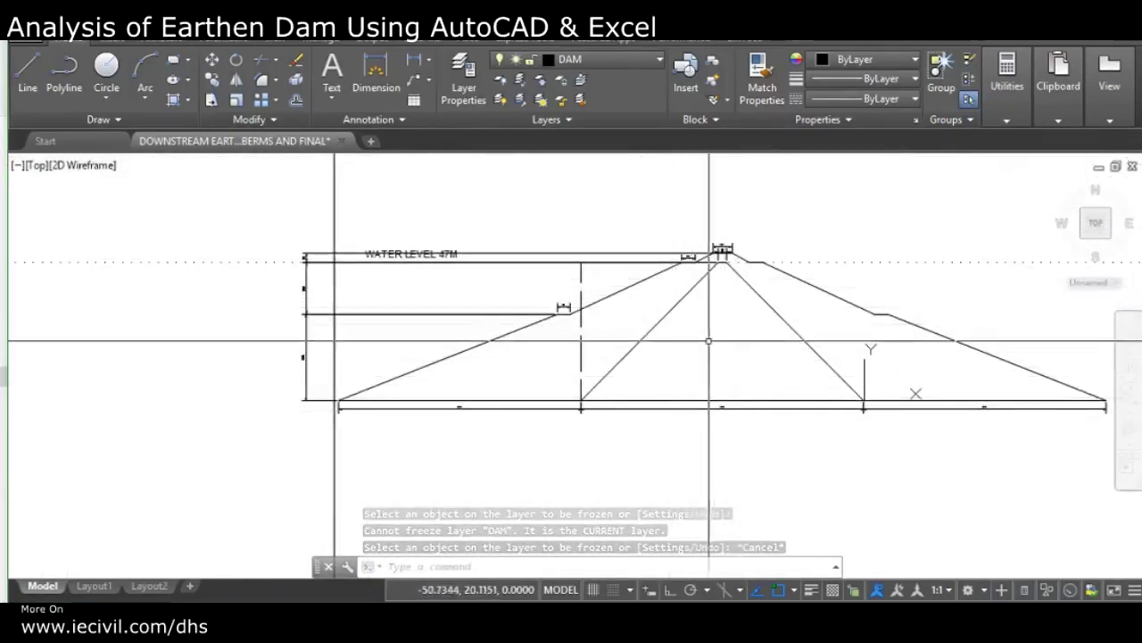
scroll(719, 266, "up", 4)
scroll(428, 321, "down", 4)
scroll(559, 316, "up", 5)
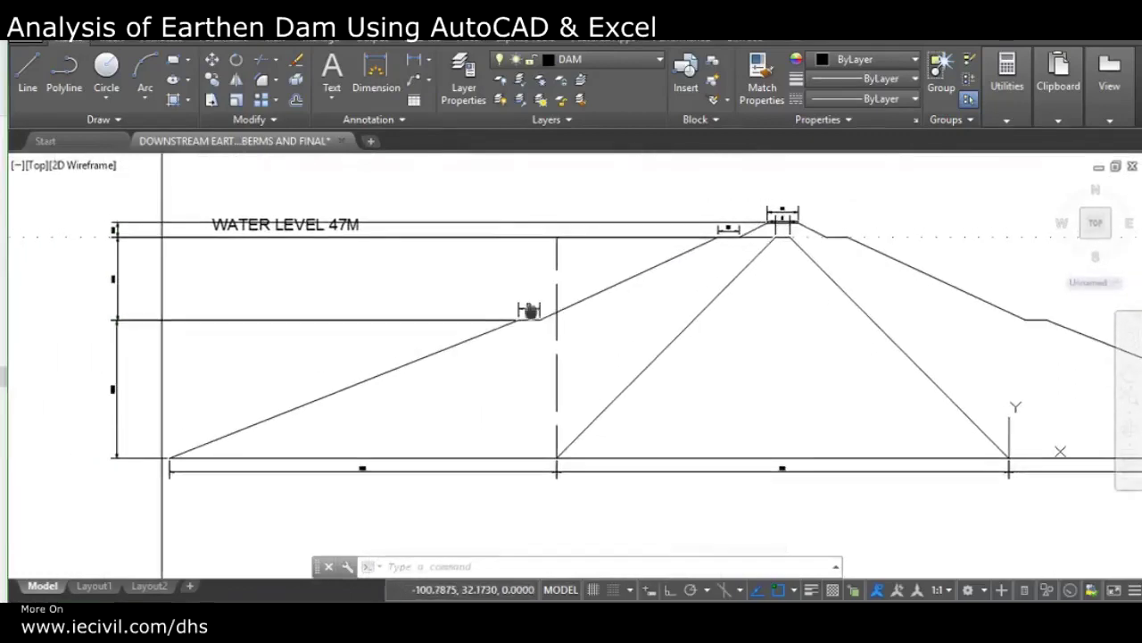
scroll(521, 272, "down", 4)
scroll(407, 349, "up", 4)
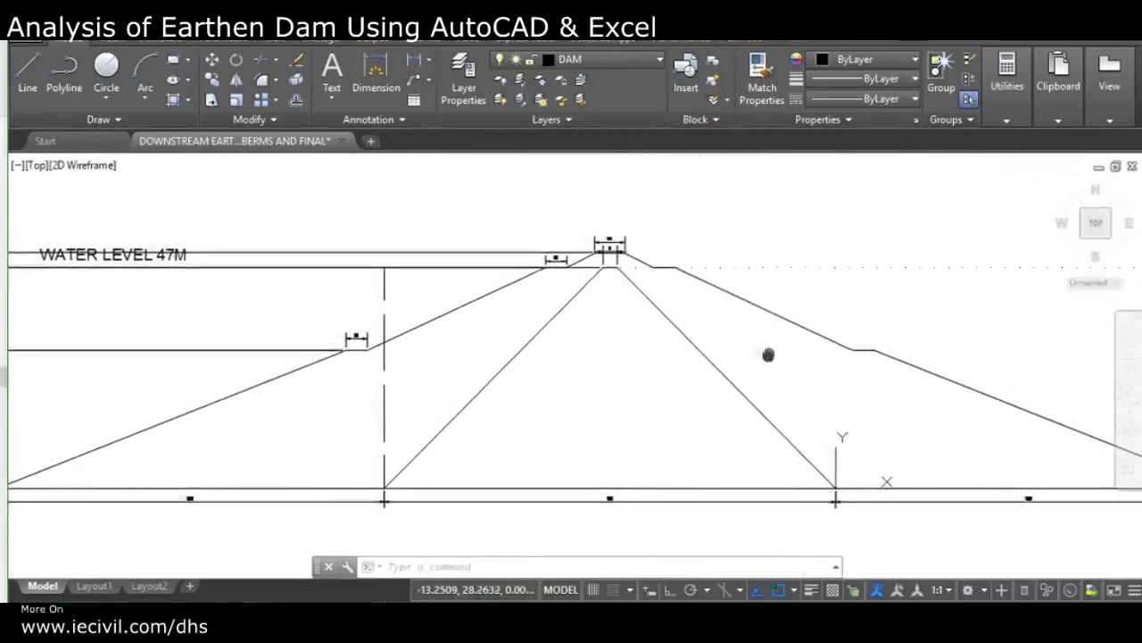
scroll(383, 227, "up", 4)
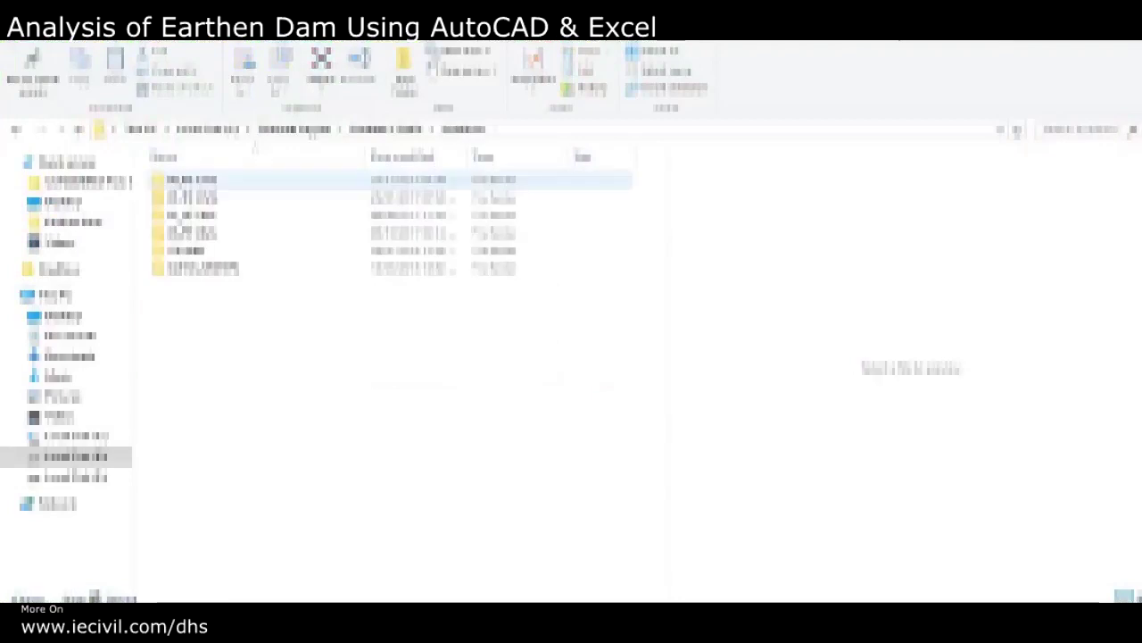
Step: Switch to File Explorer, browse through the project folders and open the dam analysis Excel workbook
double_click(205, 181)
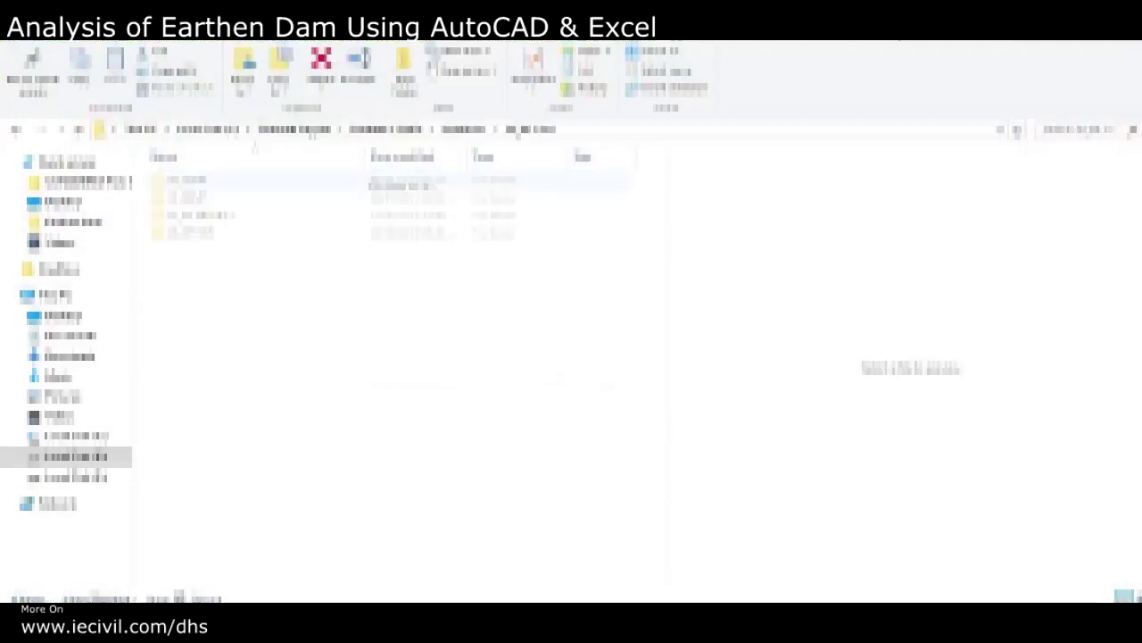
double_click(205, 182)
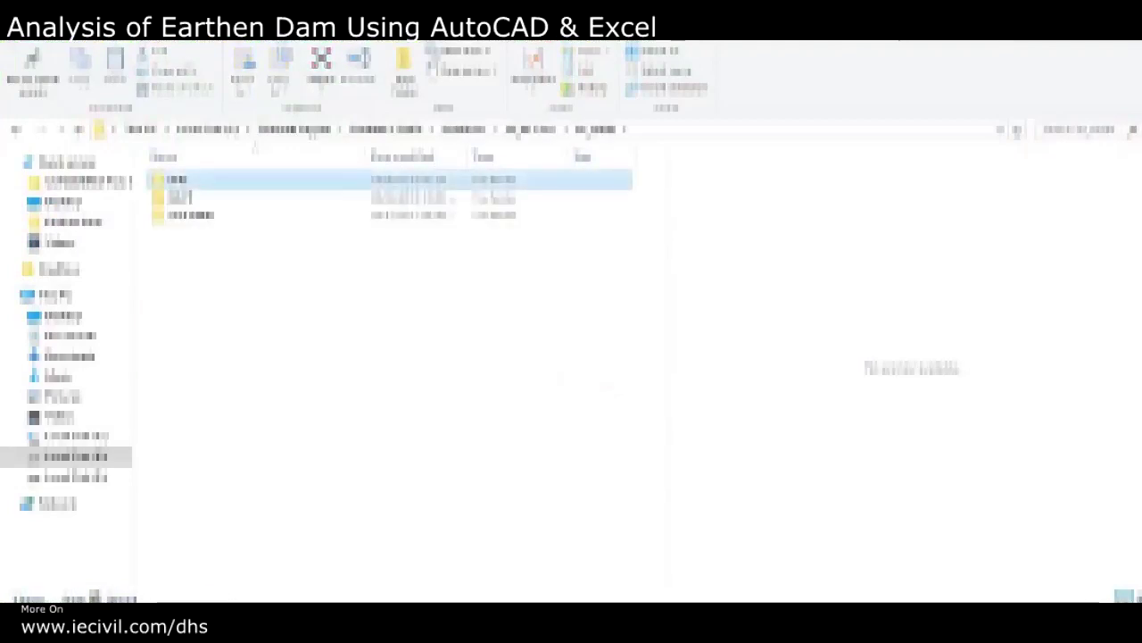
key("Return")
key("Return")
key("Down")
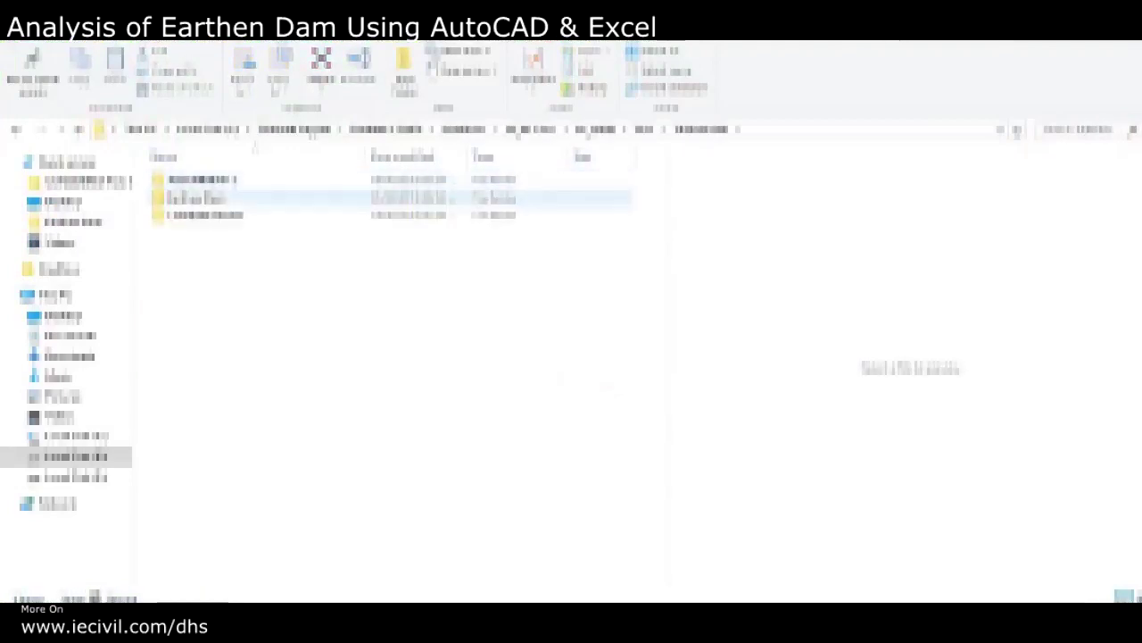
key("Return")
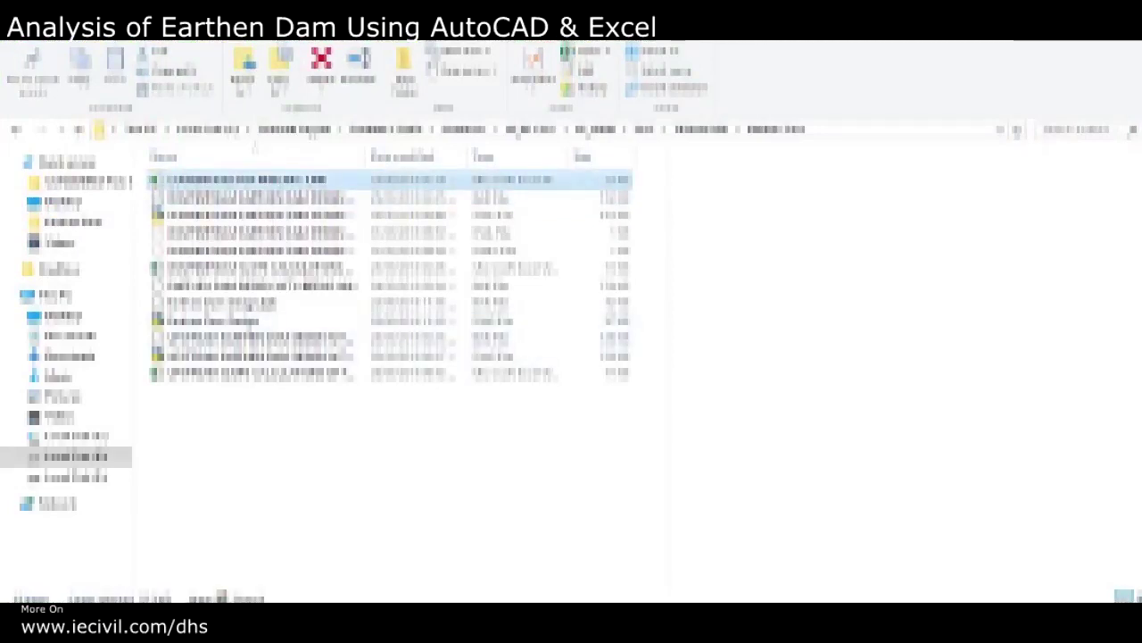
key("Return")
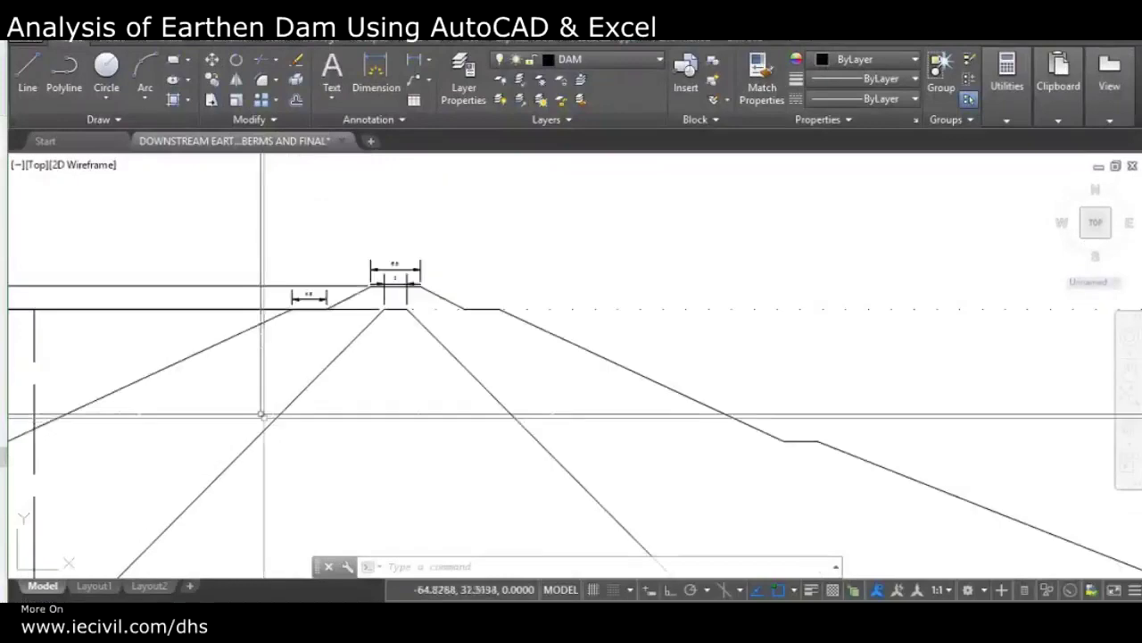
Step: Switch to AutoCAD and examine the water level line, berms and crest of the dam cross-section
scroll(180, 243, "up", 4)
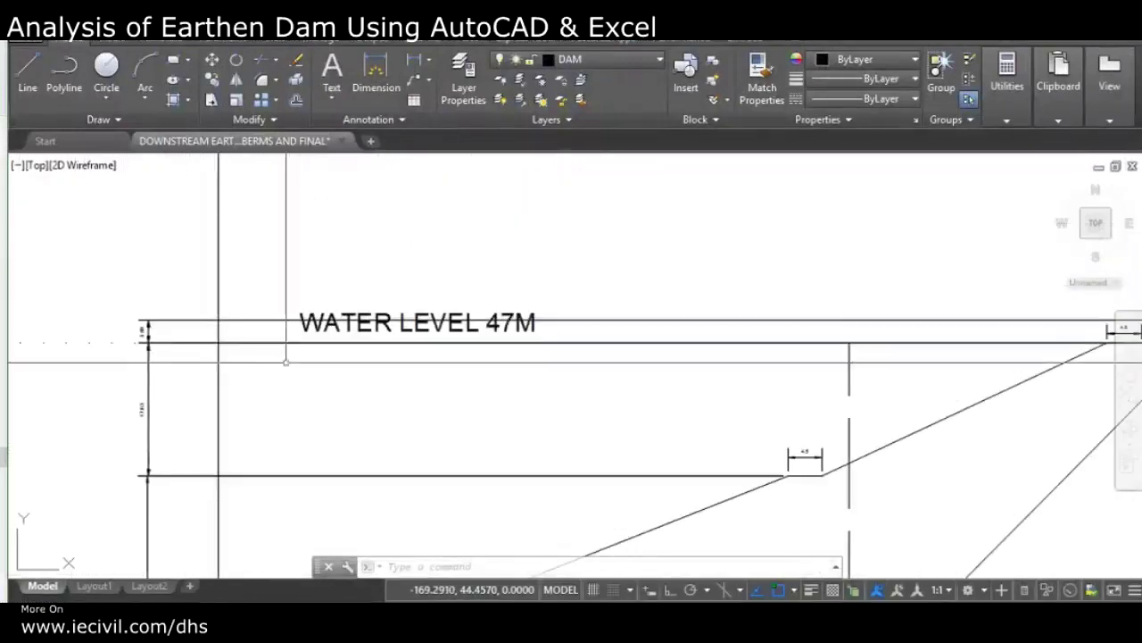
scroll(300, 310, "up", 3)
scroll(209, 321, "down", 5)
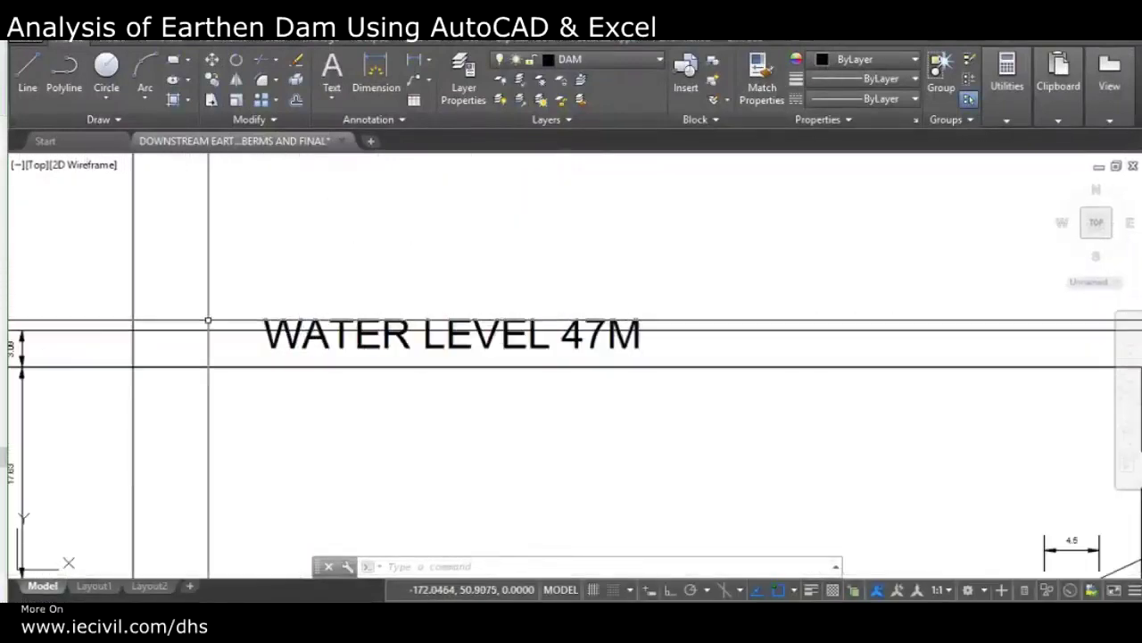
middle_click_drag(510, 389, 366, 350)
middle_click_drag(604, 367, 492, 364)
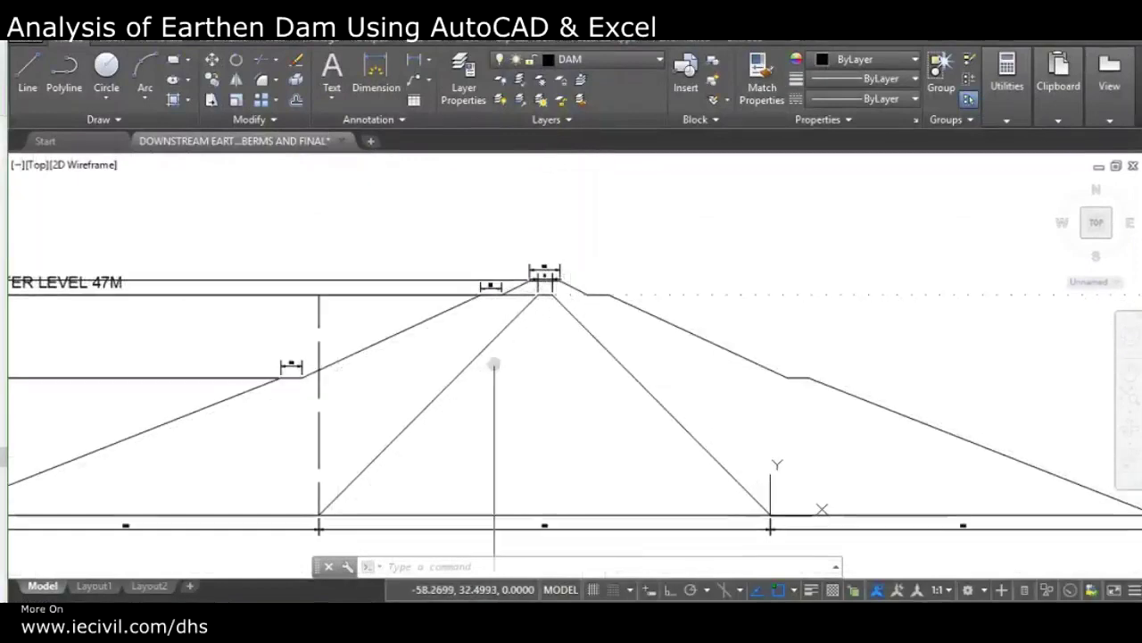
scroll(585, 359, "up", 2)
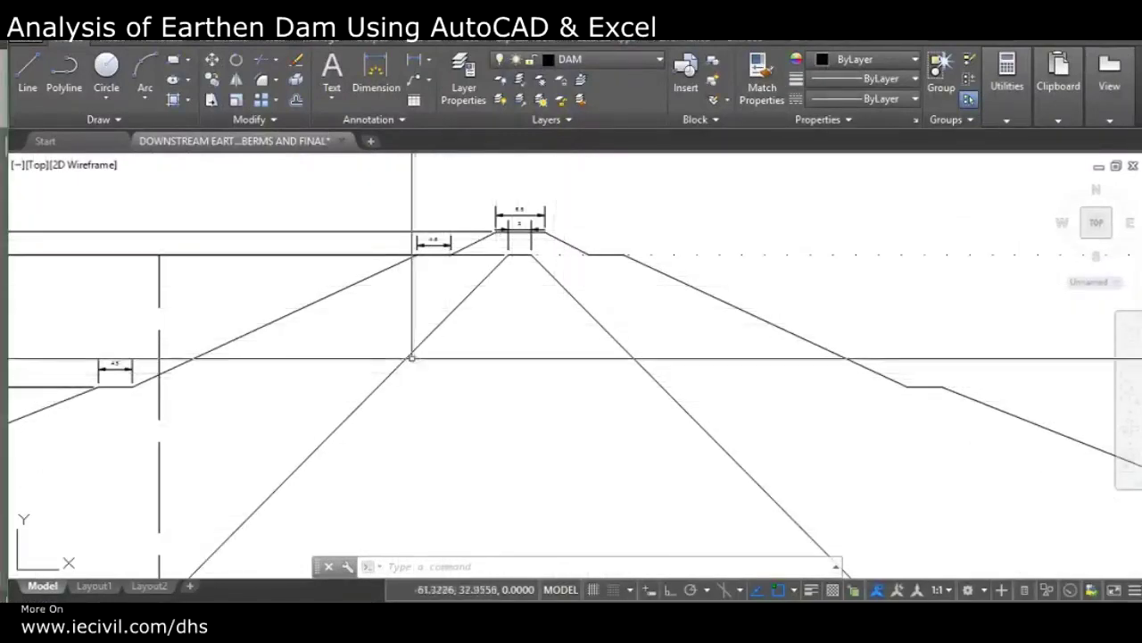
middle_click_drag(460, 415, 460, 410)
Step: Switch to the Excel workbook and examine the coordinate tables on Sheet1
key("alt+Tab")
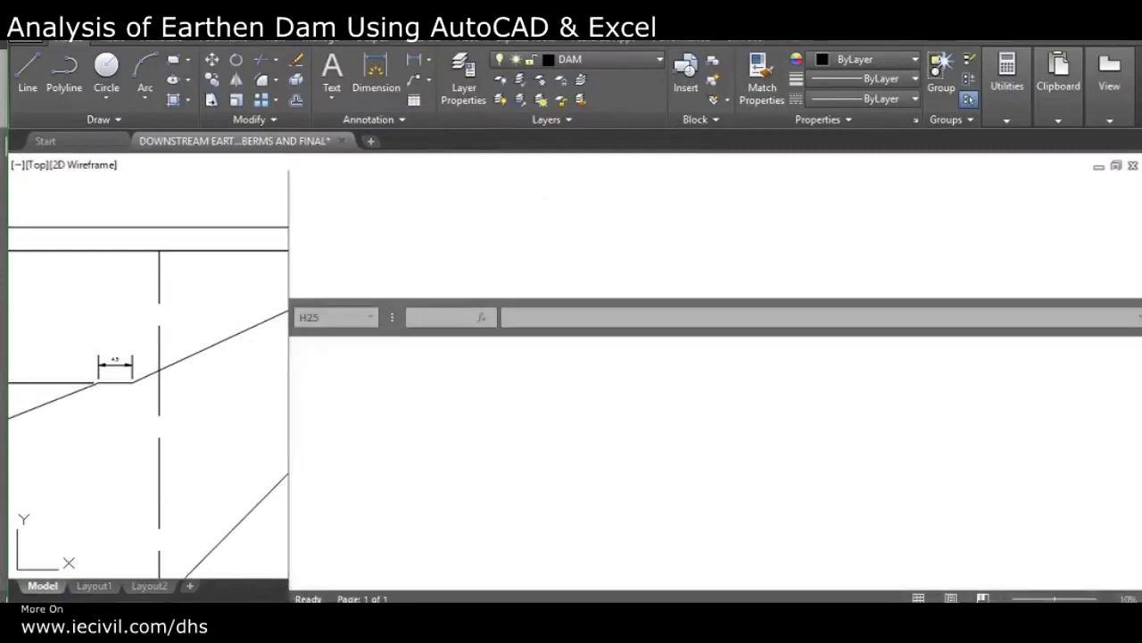
left_click(1096, 184)
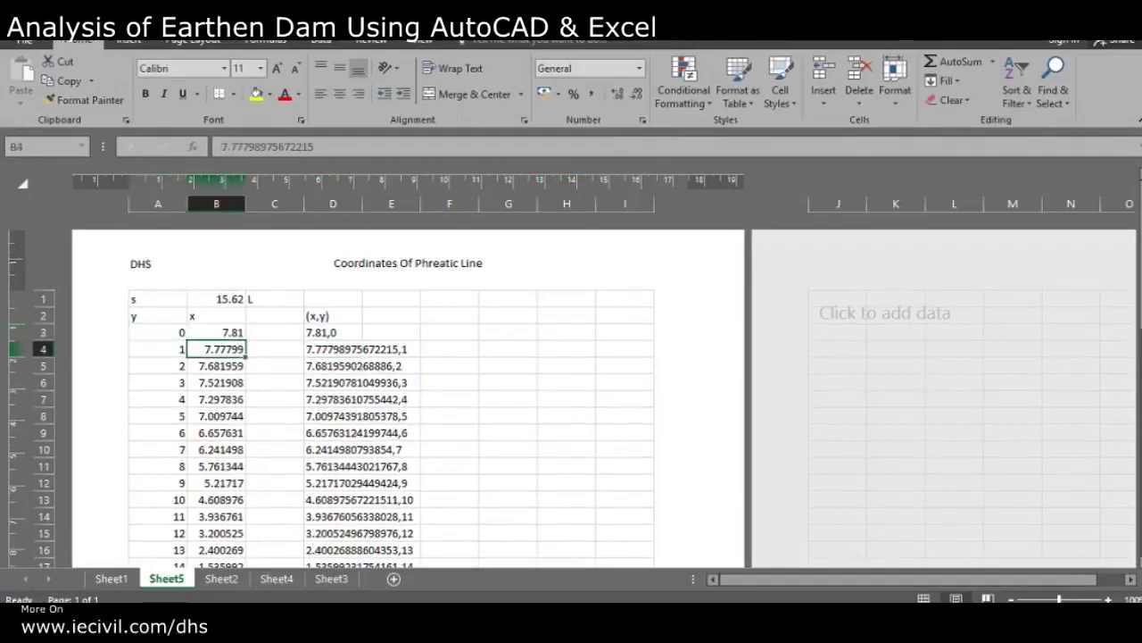
left_click(112, 579)
scroll(571, 375, "up", 10)
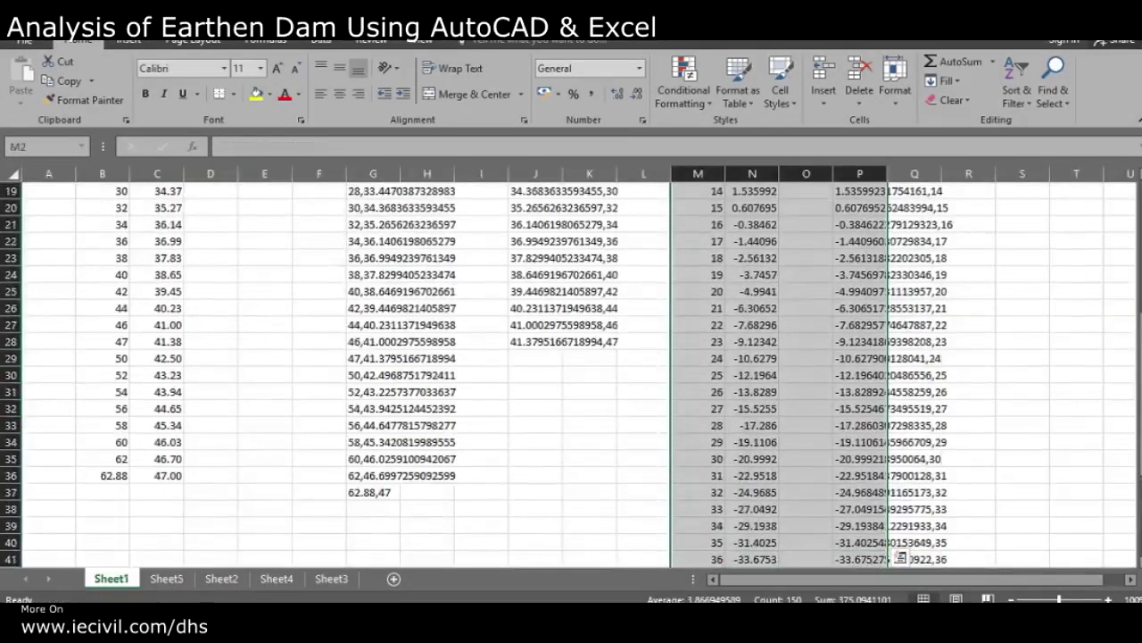
left_click(752, 309)
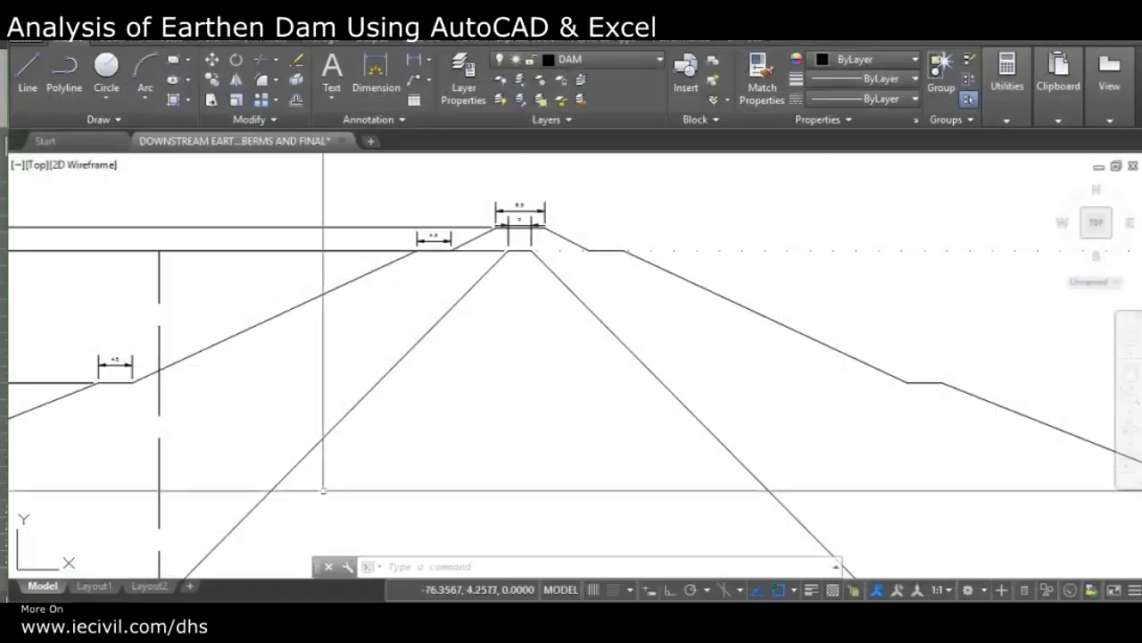
Step: Try to make layer 0 the current layer in the AutoCAD drawing
scroll(324, 223, "down", 3)
scroll(491, 368, "up", 6)
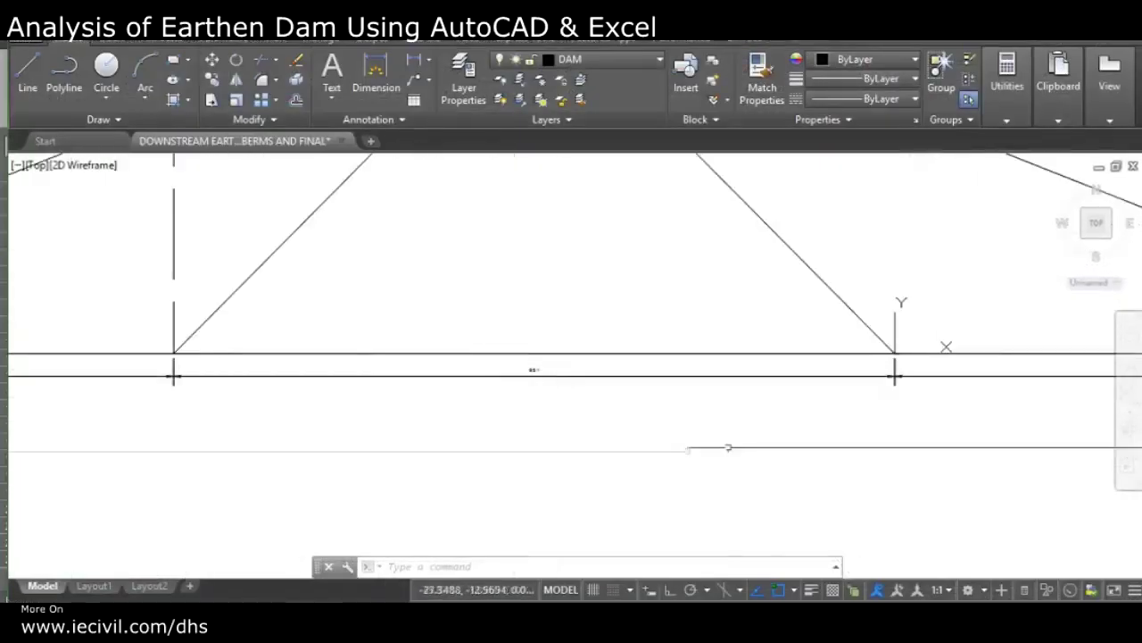
scroll(501, 298, "up", 2)
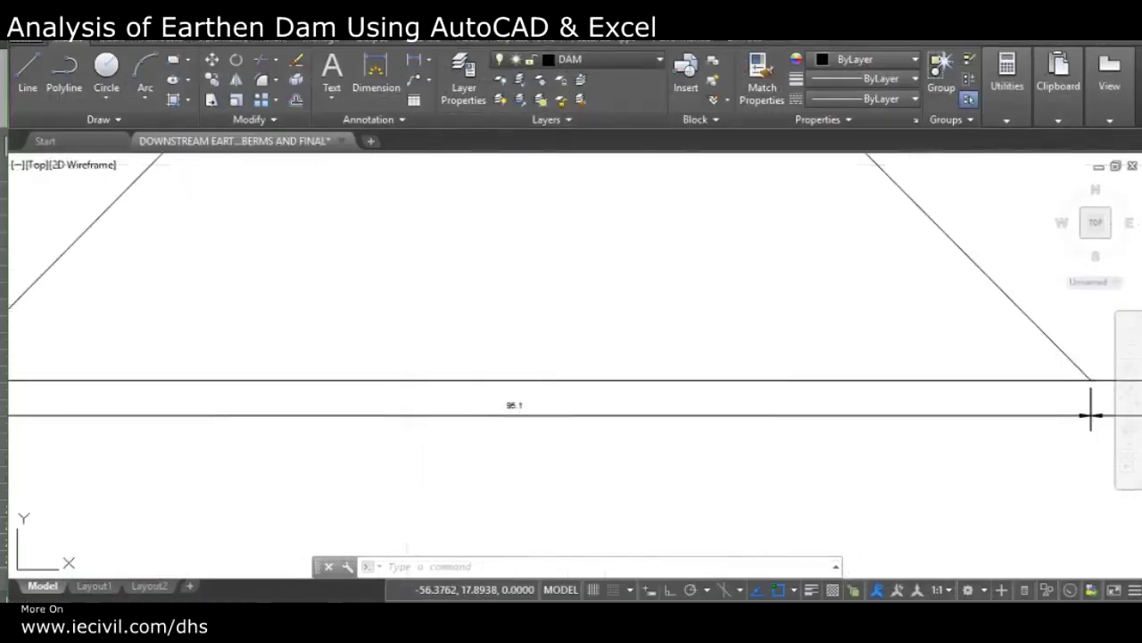
left_click(581, 59)
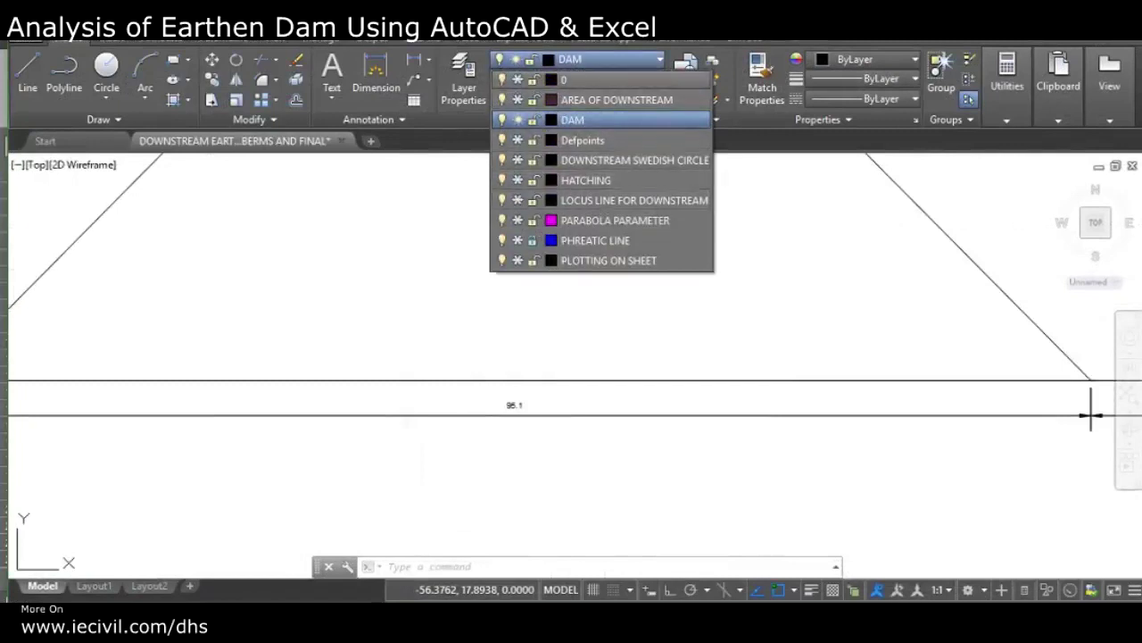
left_click(571, 79)
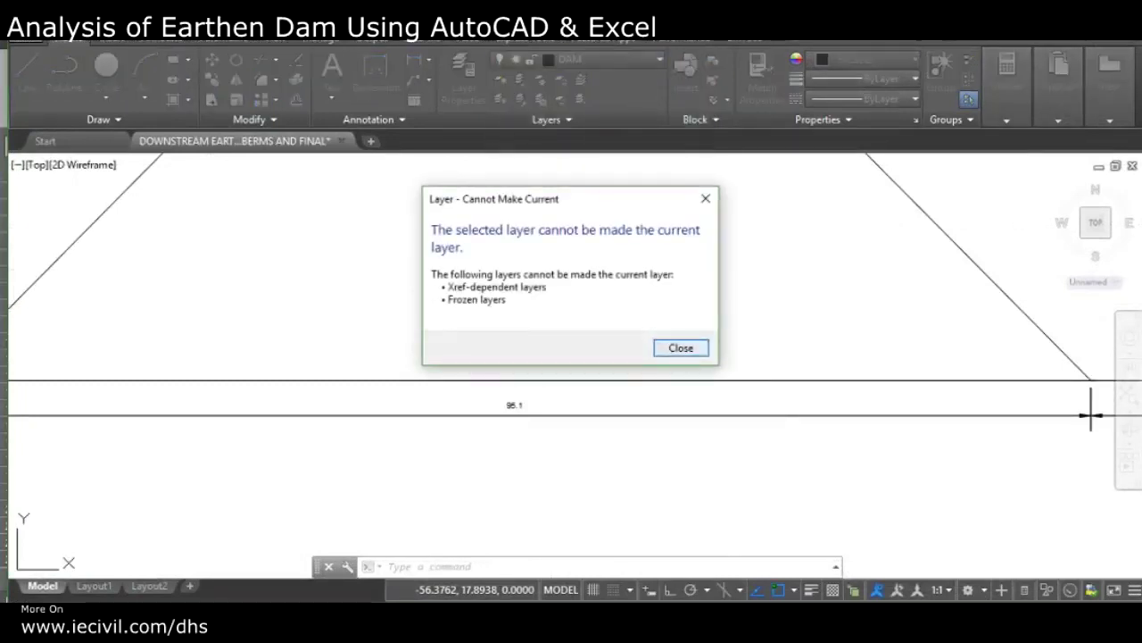
left_click(681, 348)
Step: Thaw layer 0 to show the point labels and construction line
left_click(580, 59)
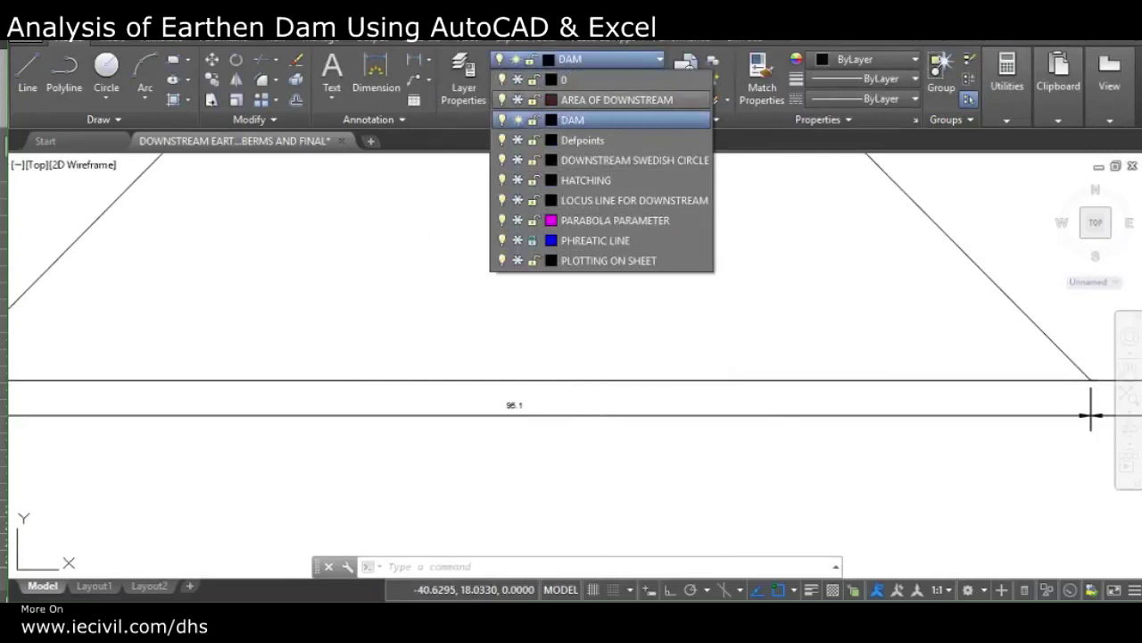
left_click(517, 80)
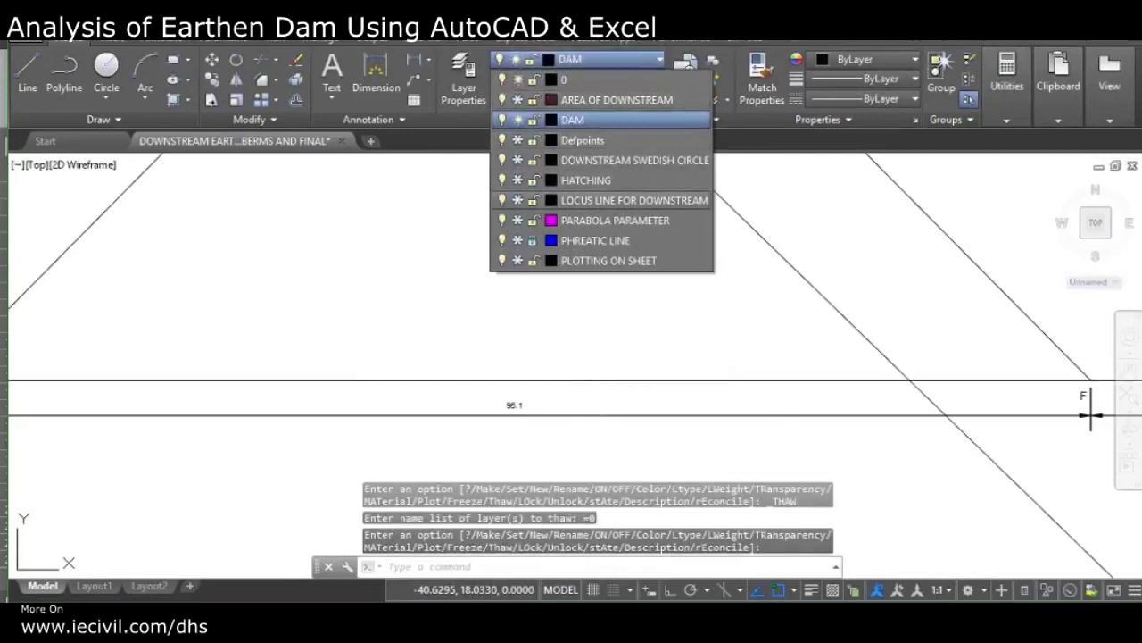
left_click(535, 361)
Step: Examine the labelled points of the dam cross-section, especially A, B and H along the water surface
scroll(530, 363, "down", 6)
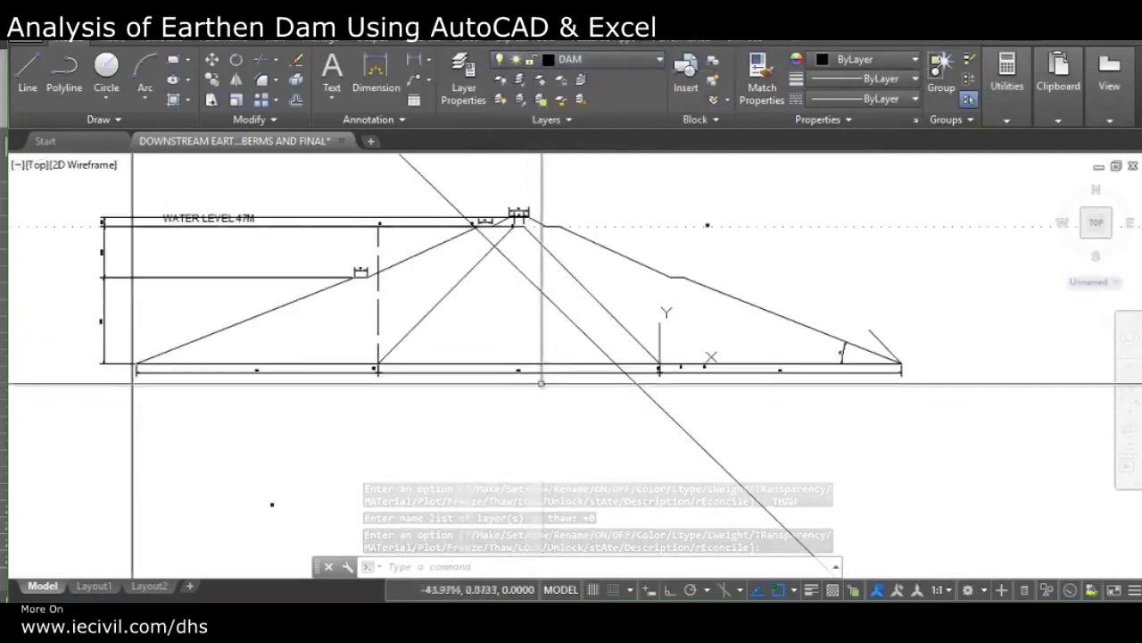
scroll(527, 362, "up", 4)
scroll(395, 339, "down", 4)
scroll(376, 311, "up", 3)
scroll(276, 281, "down", 2)
scroll(276, 281, "up", 3)
scroll(378, 300, "down", 4)
scroll(401, 419, "up", 5)
scroll(409, 428, "down", 5)
scroll(414, 296, "up", 4)
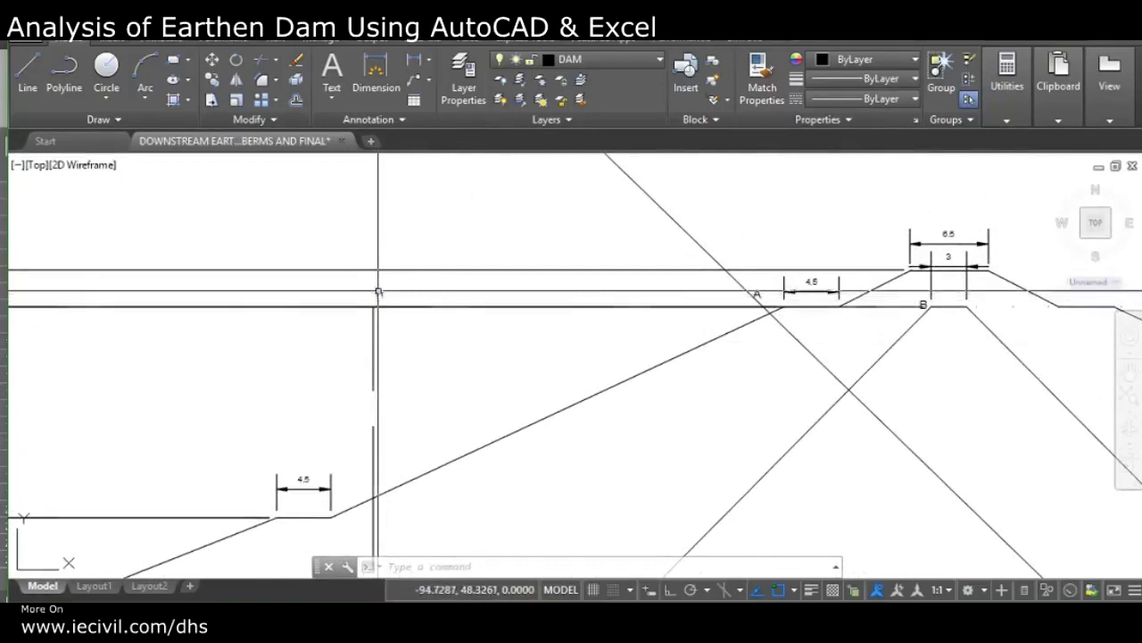
scroll(377, 292, "down", 3)
scroll(369, 351, "up", 3)
scroll(383, 375, "up", 3)
scroll(407, 446, "down", 3)
scroll(417, 357, "up", 4)
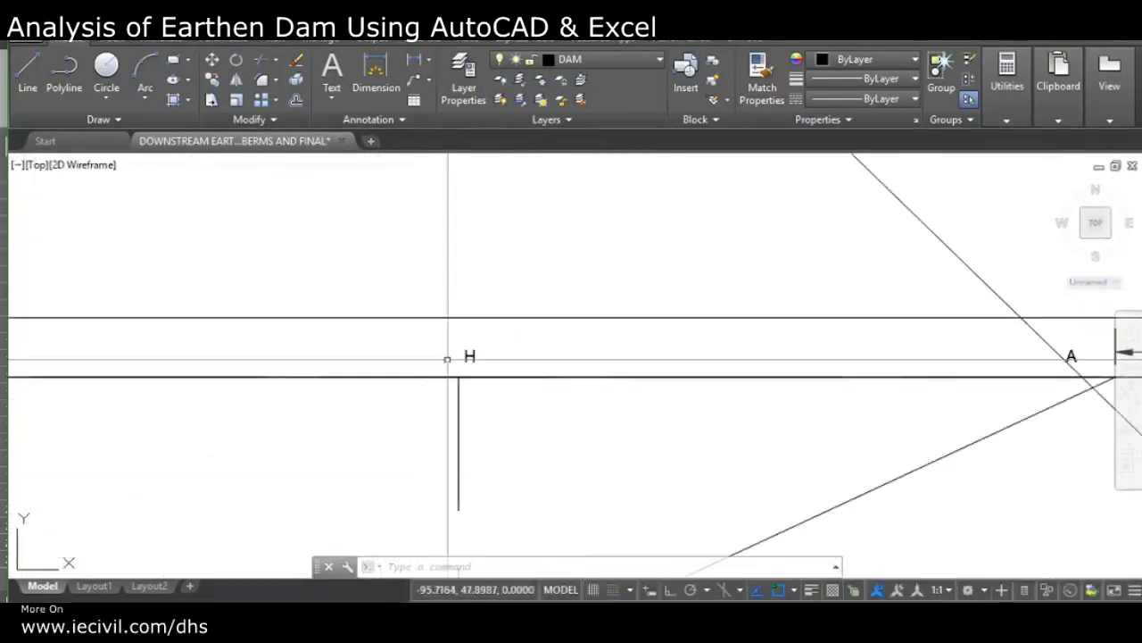
scroll(474, 370, "up", 6)
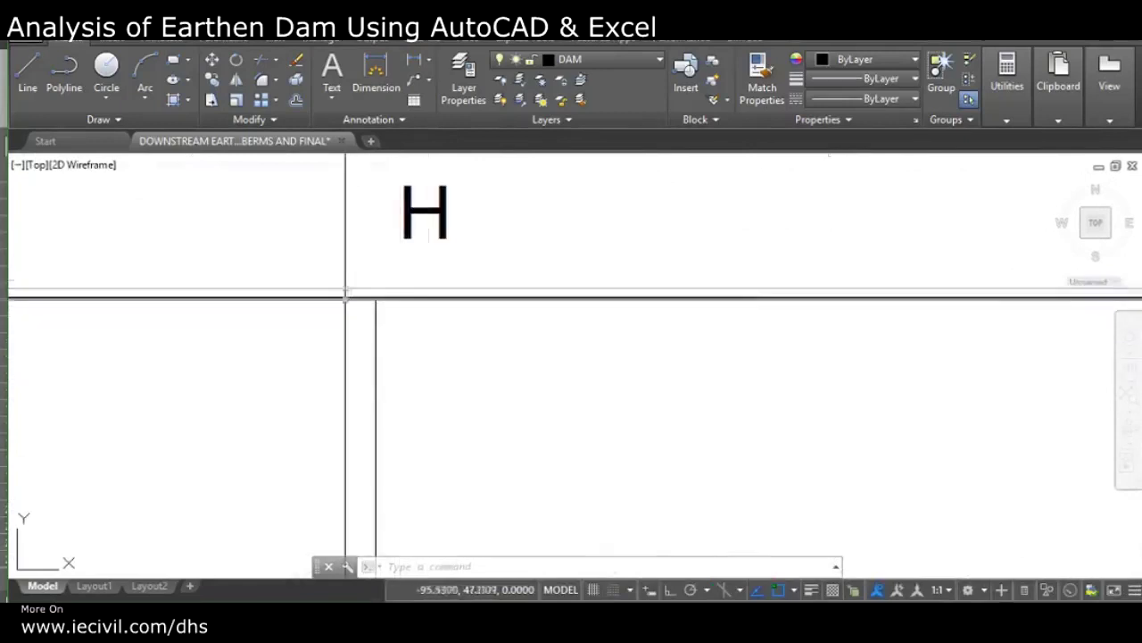
Step: Compare the positions of points H, A and B along the water surface near the dam crest
scroll(468, 345, "down", 2)
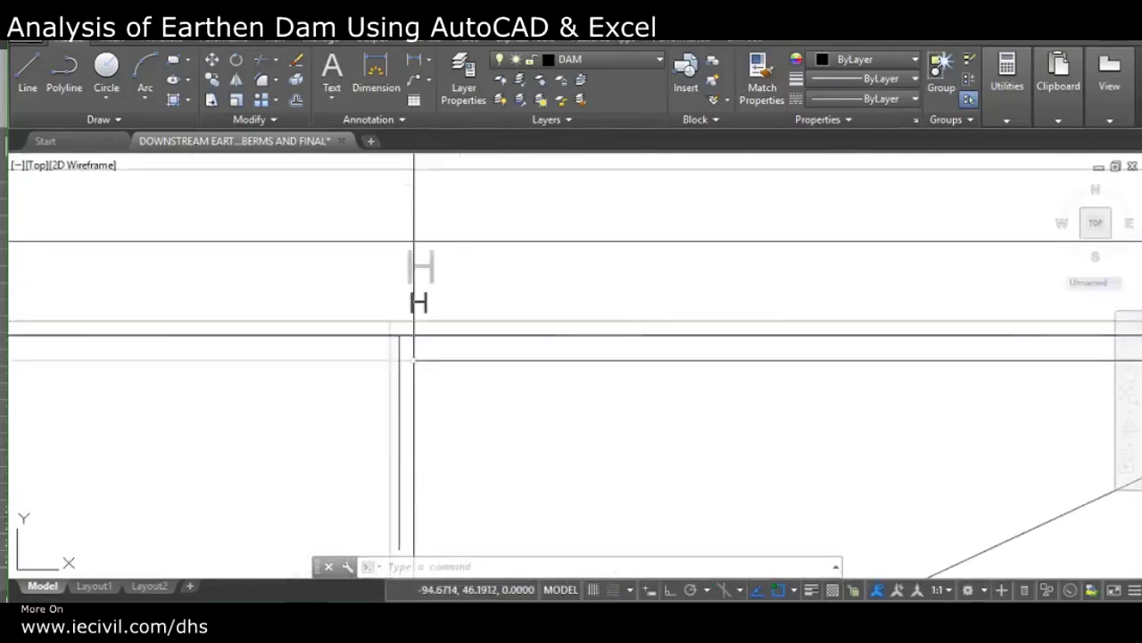
scroll(408, 357, "down", 2)
scroll(364, 383, "down", 5)
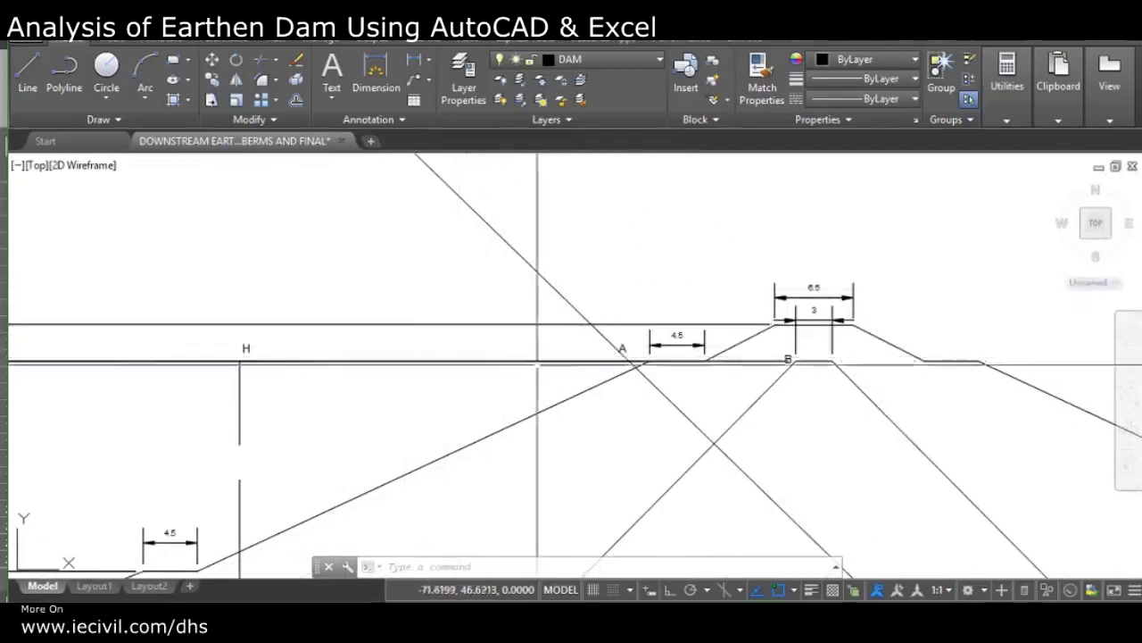
scroll(434, 357, "down", 4)
middle_click_drag(470, 405, 493, 310)
scroll(565, 250, "up", 3)
scroll(493, 313, "up", 2)
scroll(493, 313, "up", 1)
scroll(473, 335, "down", 3)
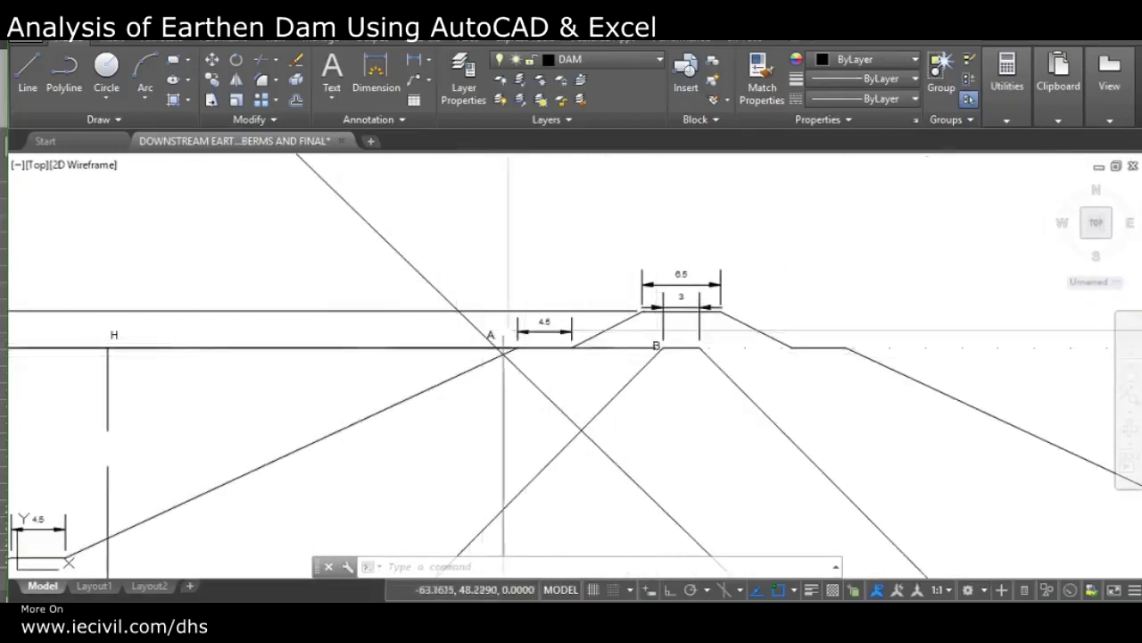
scroll(505, 350, "up", 2)
scroll(821, 373, "down", 2)
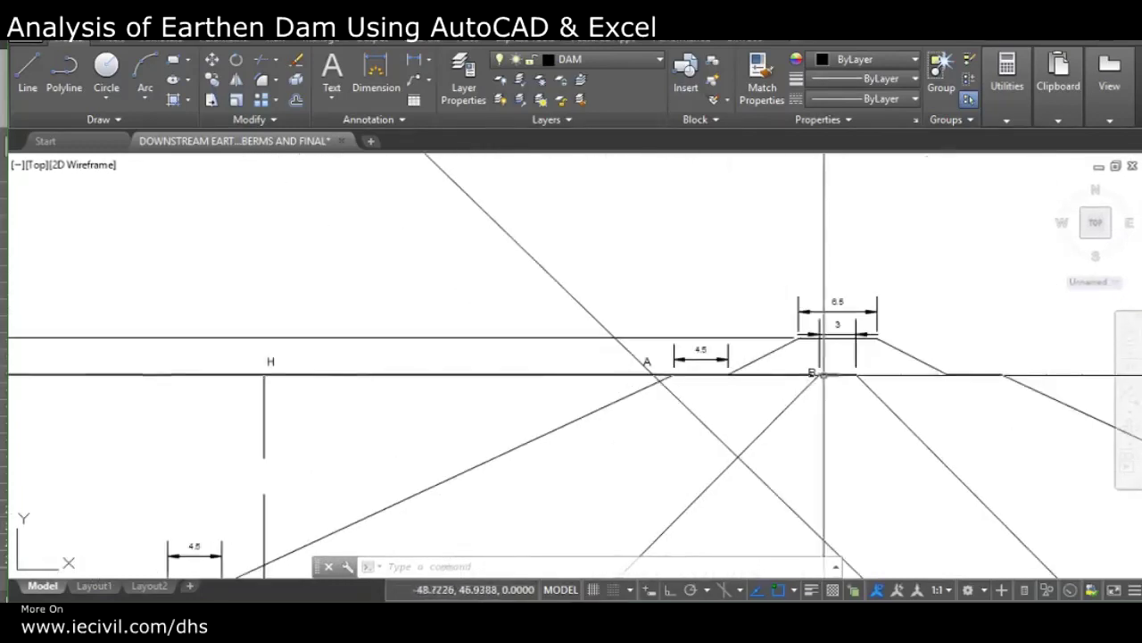
scroll(215, 370, "down", 3)
scroll(276, 335, "up", 4)
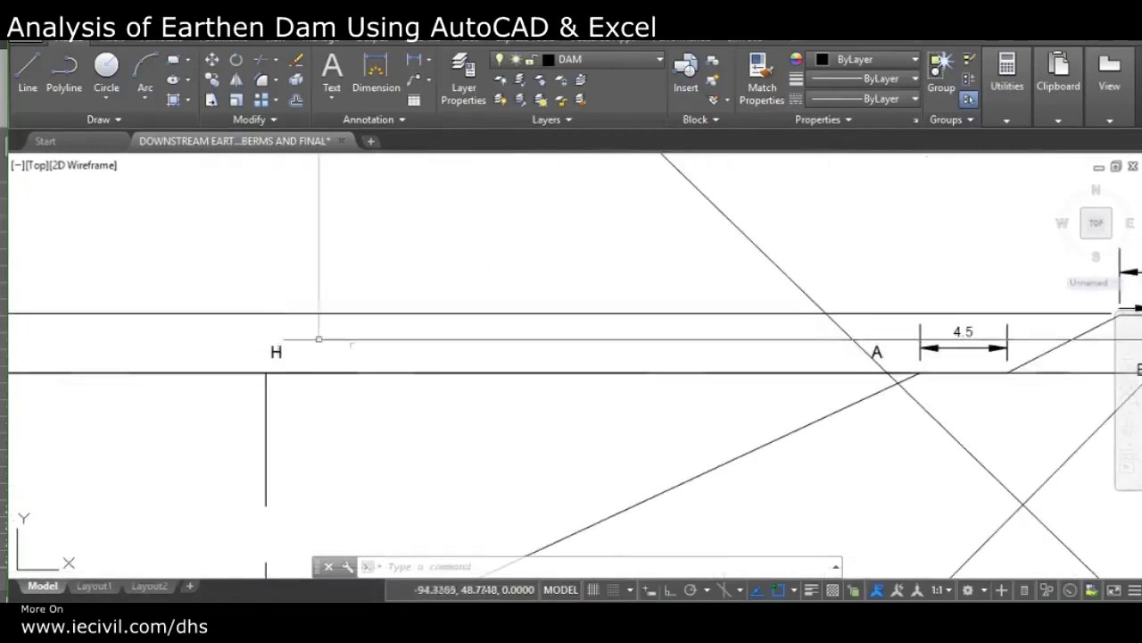
scroll(318, 312, "down", 2)
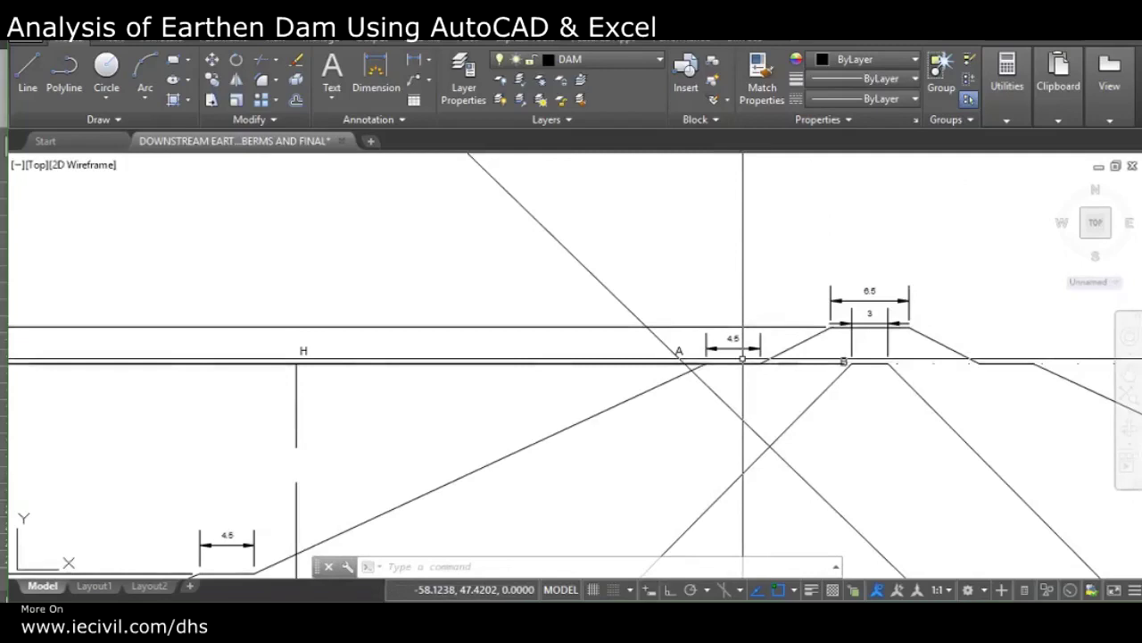
scroll(743, 358, "down", 2)
scroll(624, 348, "up", 4)
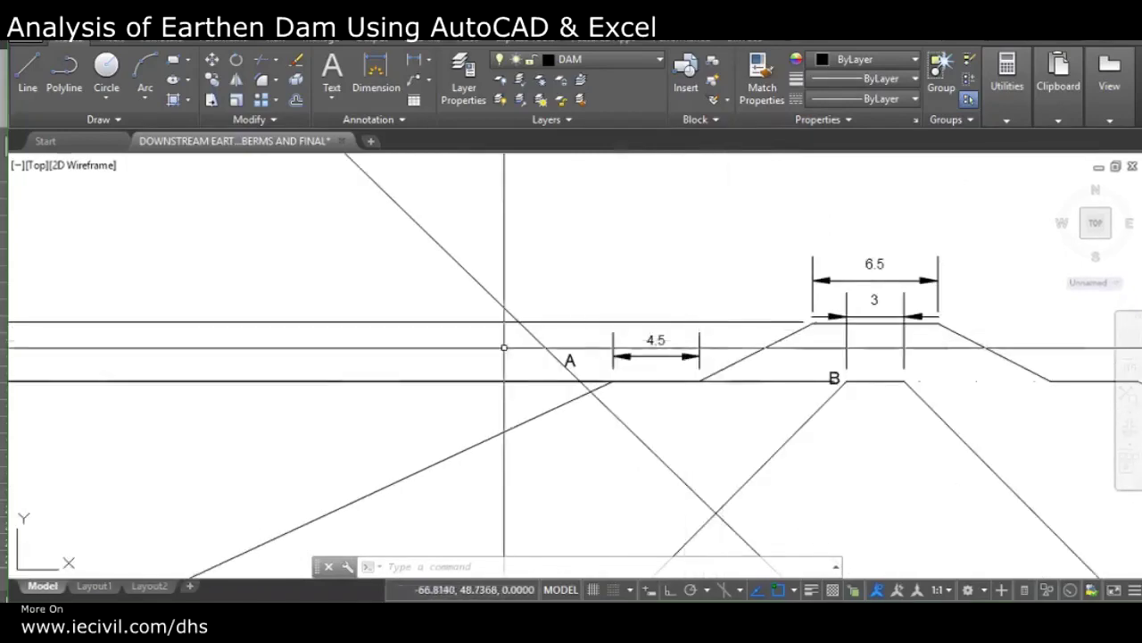
Step: Thaw the PARABOLA PARAMETER layer to display the magenta parabola construction on the dam cross-section
scroll(504, 347, "down", 4)
scroll(408, 366, "down", 2)
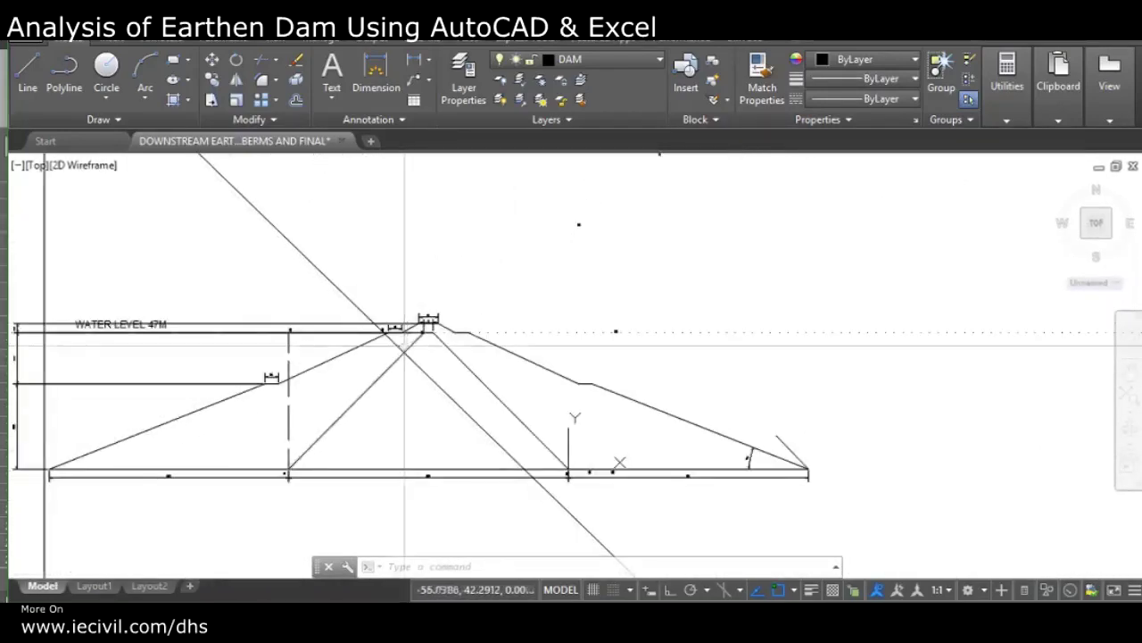
scroll(393, 345, "up", 5)
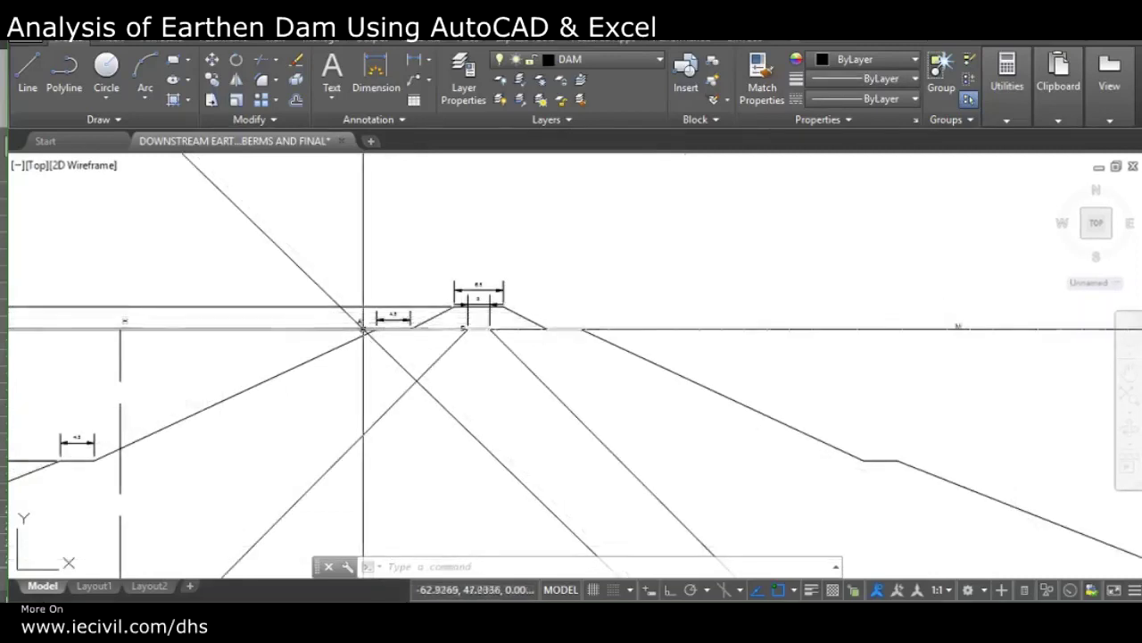
scroll(843, 308, "down", 3)
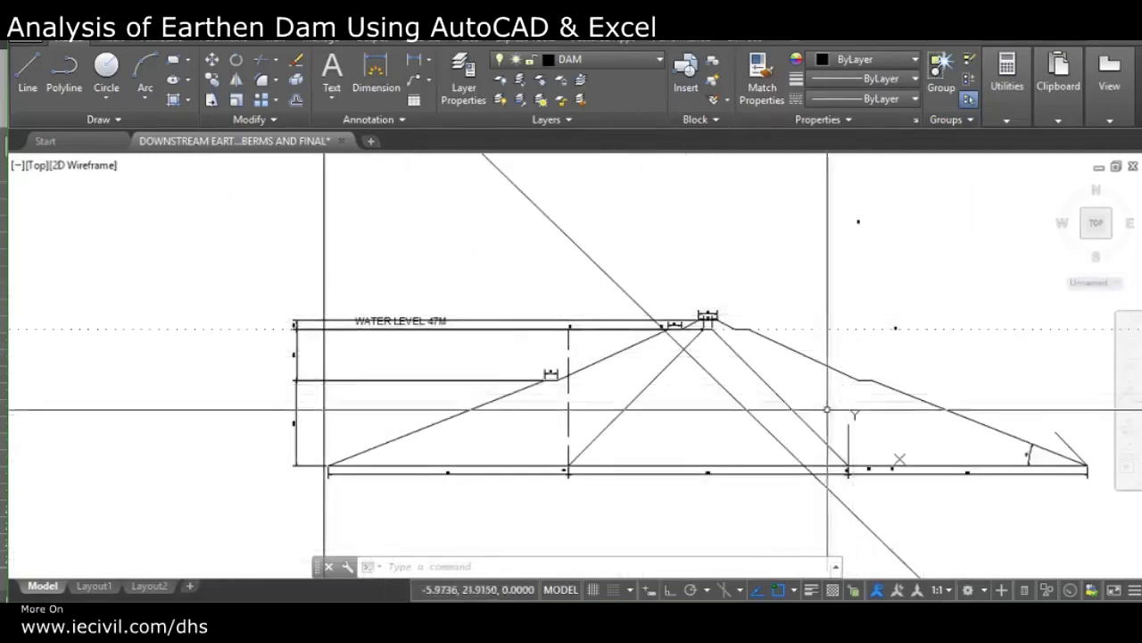
scroll(937, 457, "up", 2)
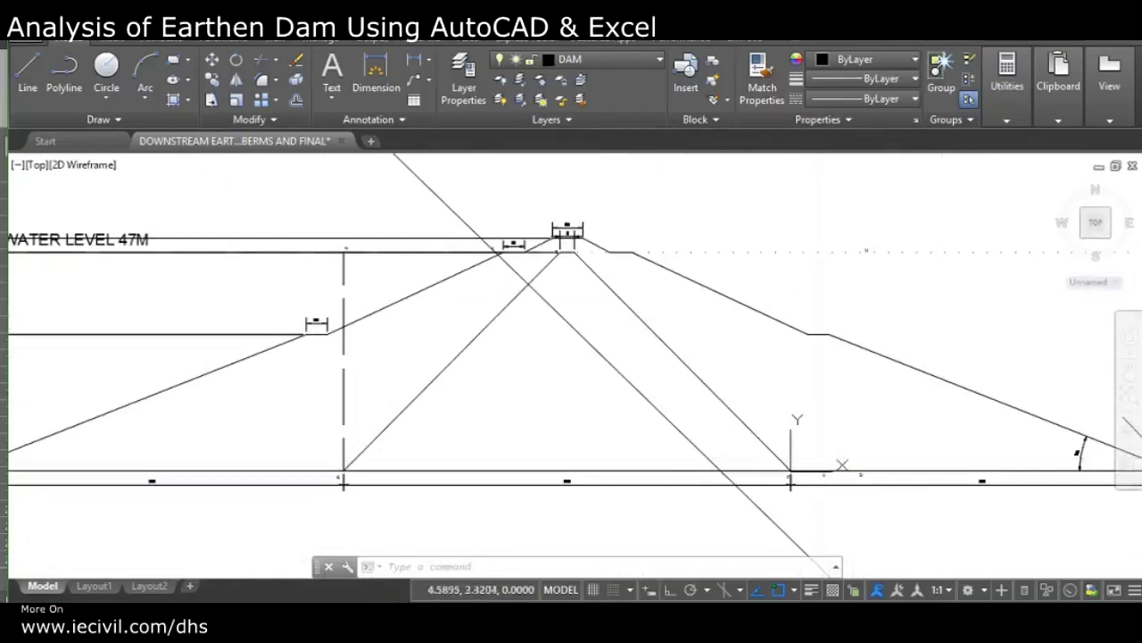
left_click(589, 59)
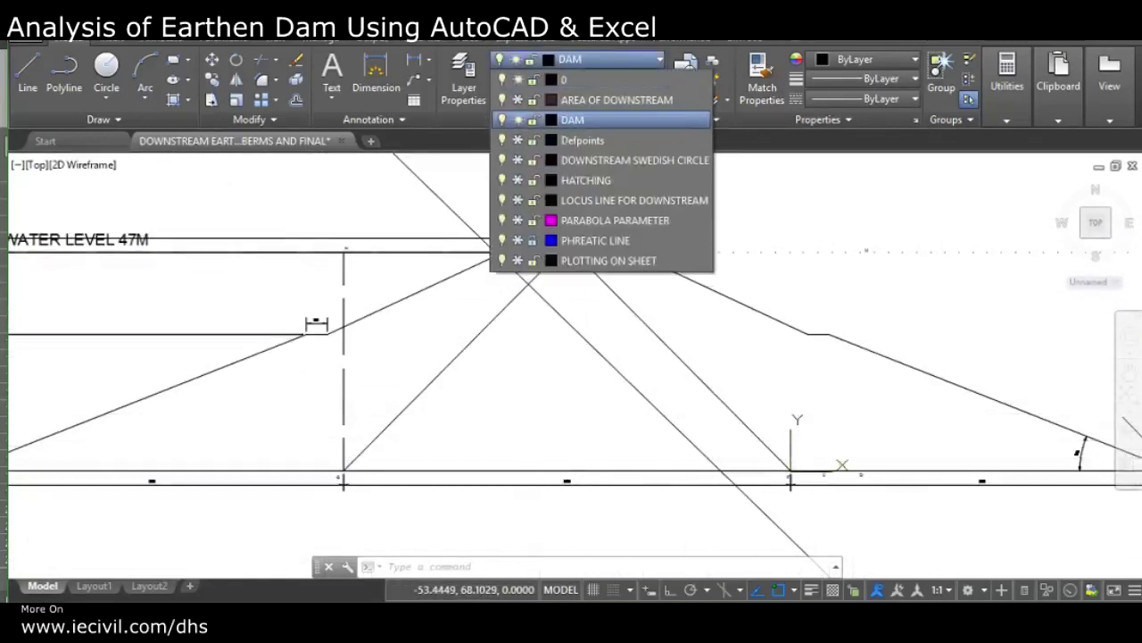
left_click(516, 219)
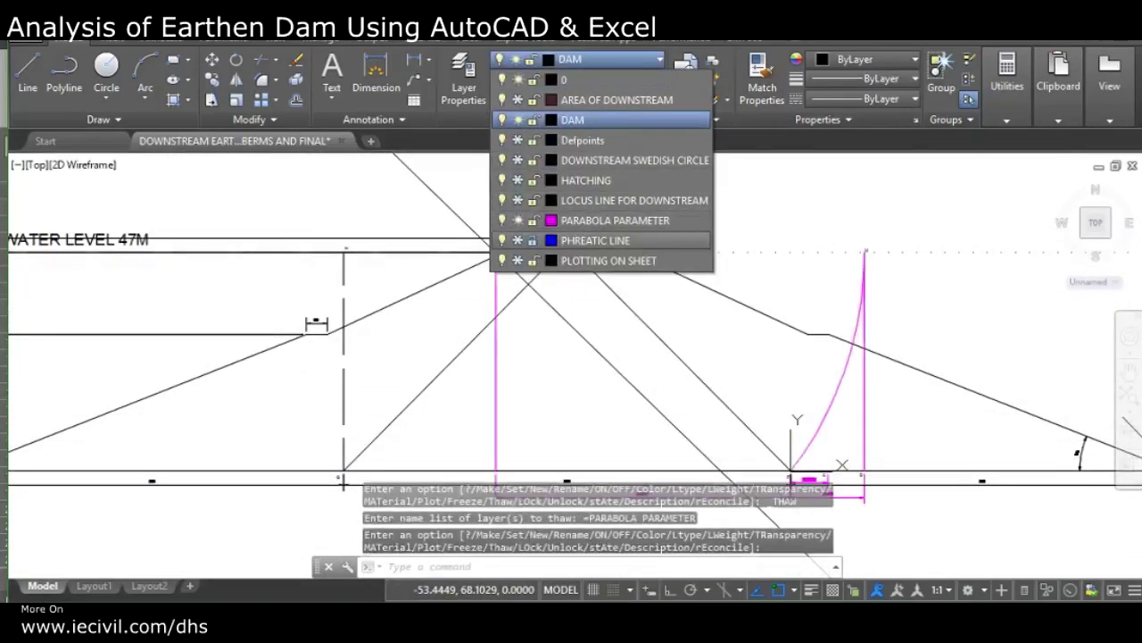
scroll(657, 348, "down", 2)
scroll(658, 348, "up", 2)
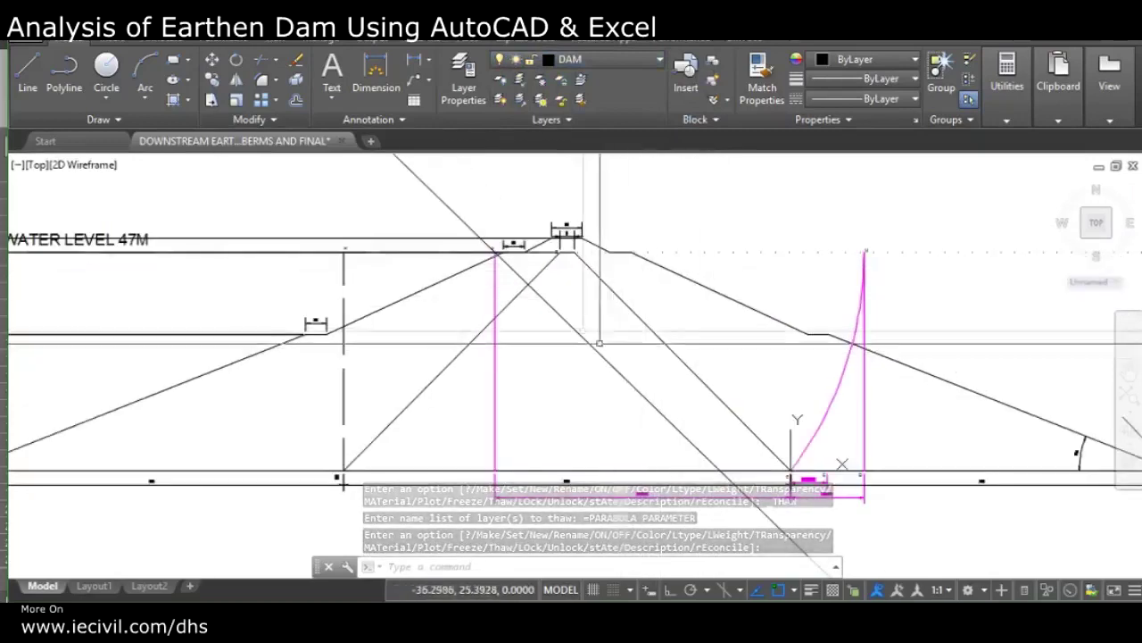
Step: Select the magenta arc between F and M and examine its end points and its relation to point A
scroll(484, 261, "up", 2)
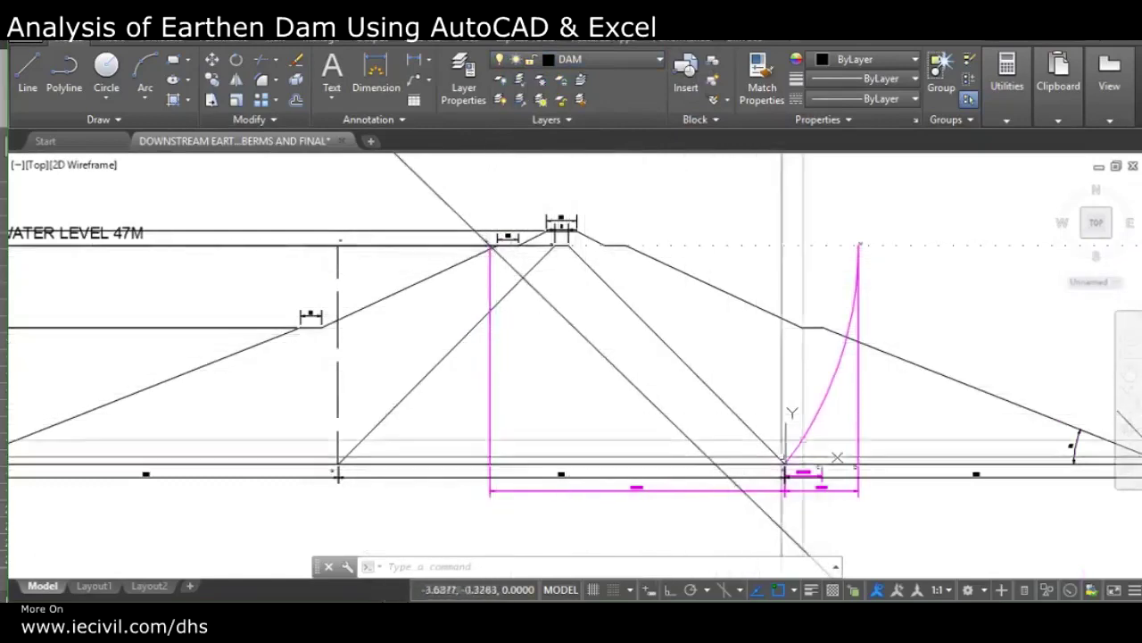
scroll(858, 246, "up", 2)
left_click(807, 535)
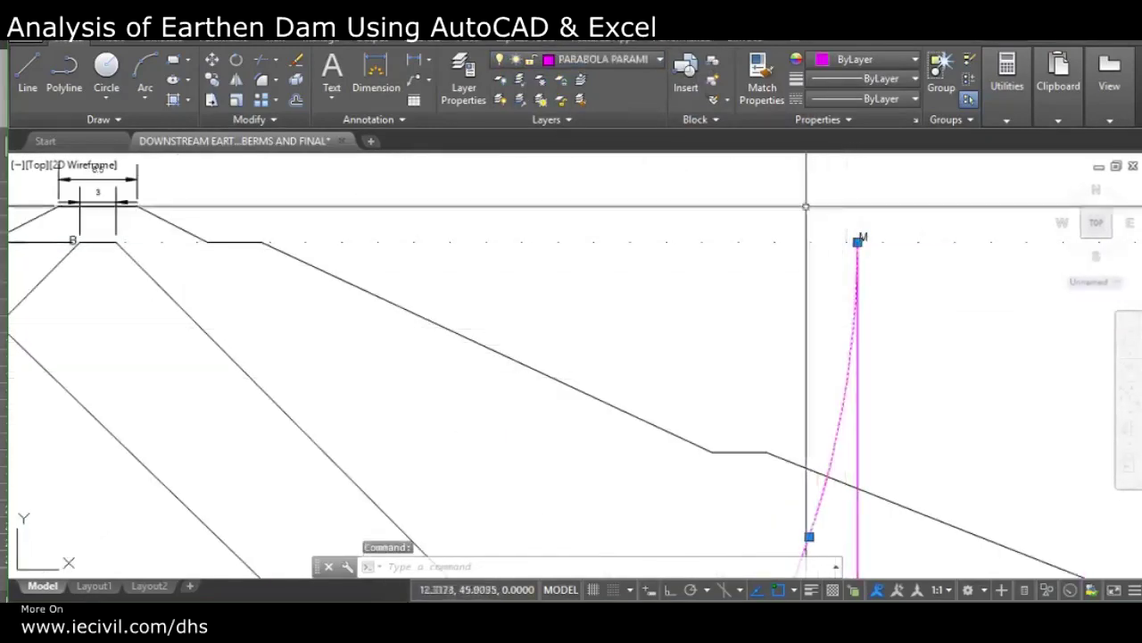
scroll(807, 432, "down", 3)
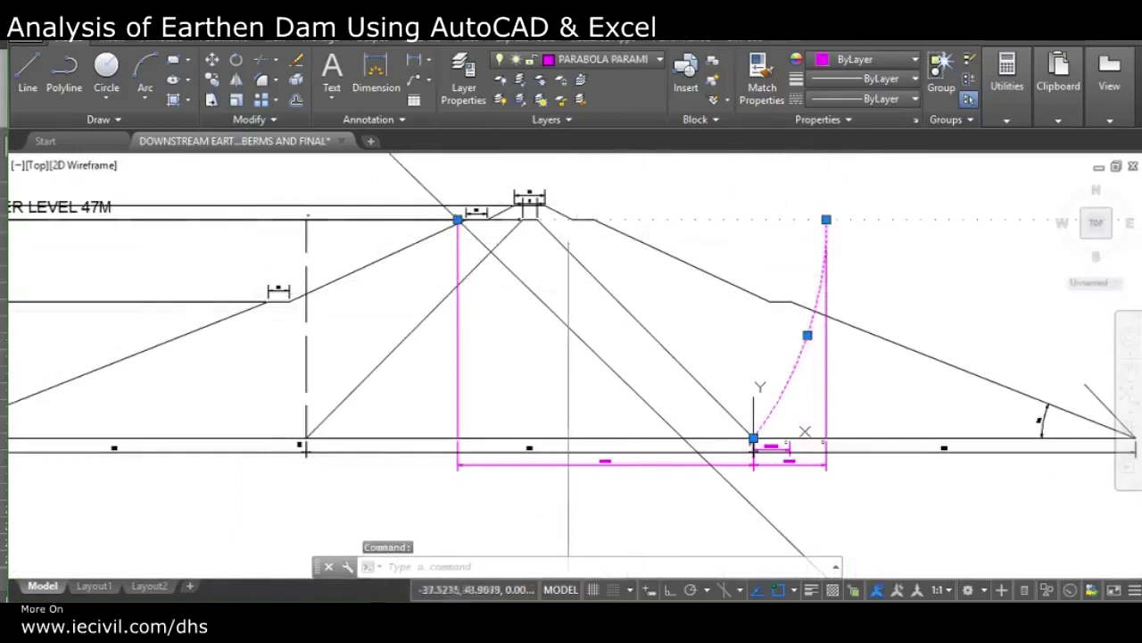
scroll(395, 210, "up", 3)
scroll(385, 213, "down", 3)
scroll(385, 212, "up", 2)
scroll(432, 283, "down", 2)
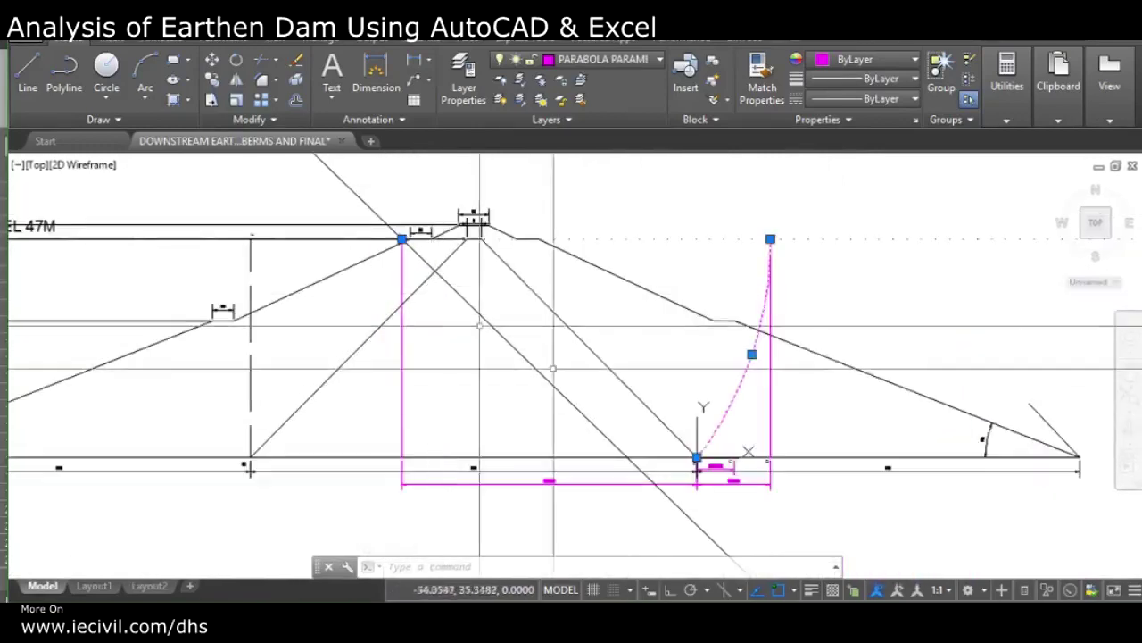
scroll(697, 458, "up", 4)
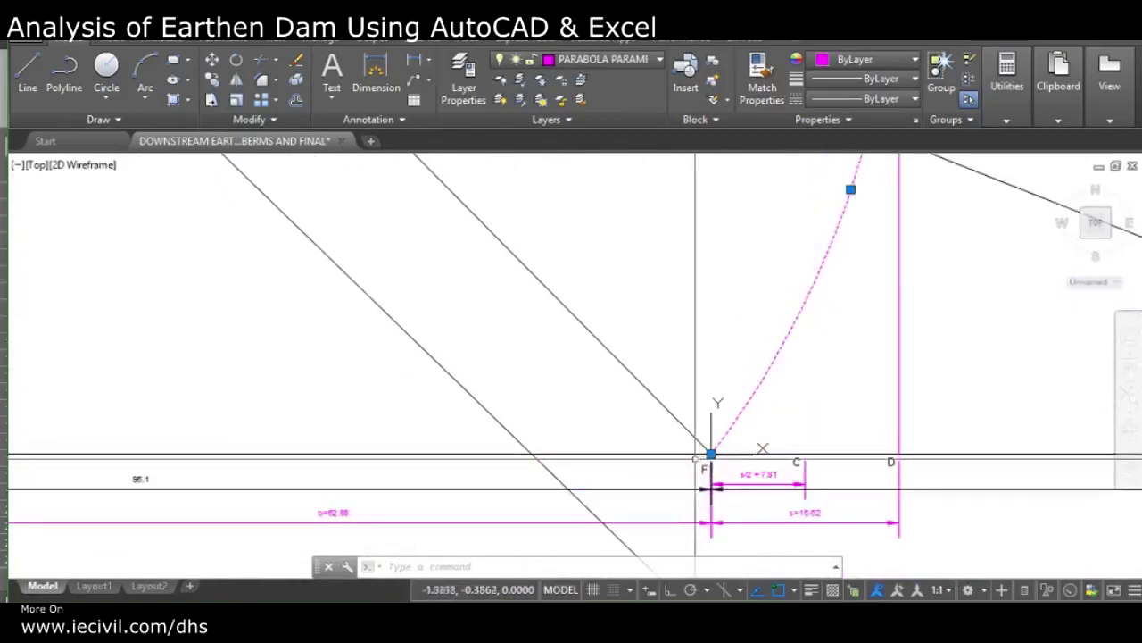
scroll(695, 458, "down", 4)
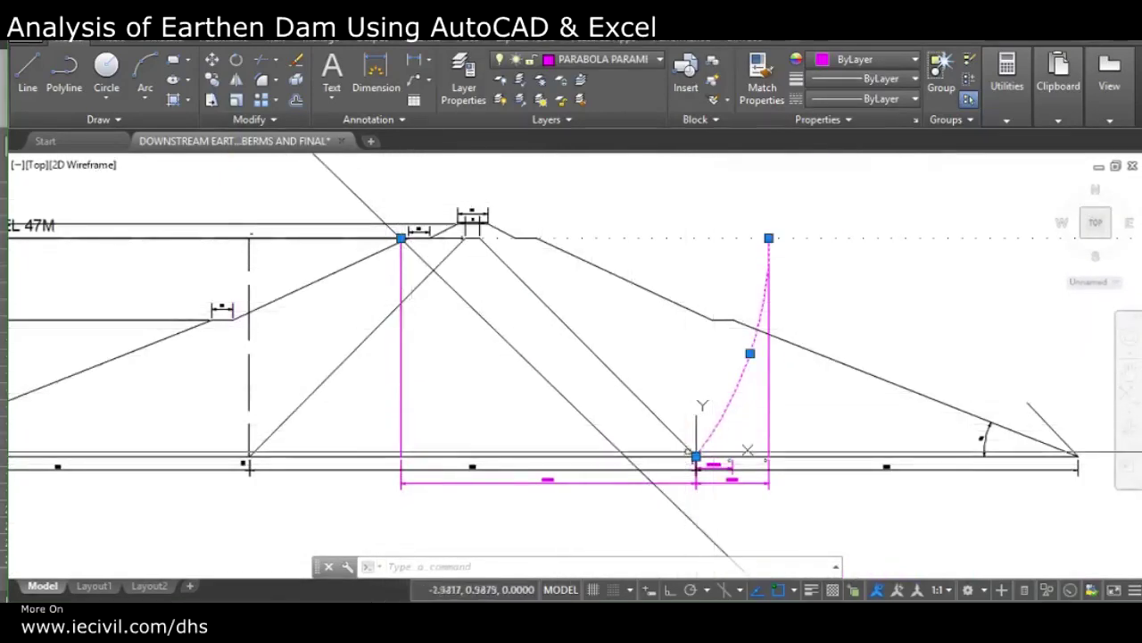
scroll(721, 268, "up", 2)
scroll(726, 273, "up", 2)
key("Escape")
Step: Select the dotted water-level line through A and B and check where it meets the arc at M
left_click(687, 313)
left_click(622, 291)
scroll(709, 309, "down", 4)
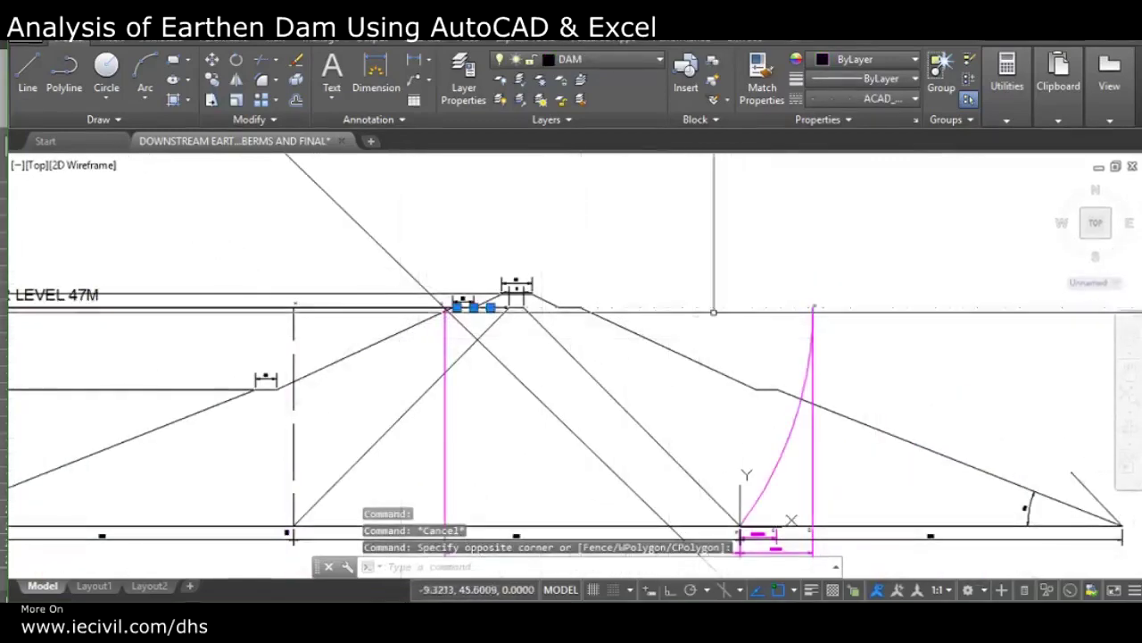
key("Escape")
Step: Select the vertical magenta line from M and trace it to point D on the dam base
scroll(705, 304, "up", 3)
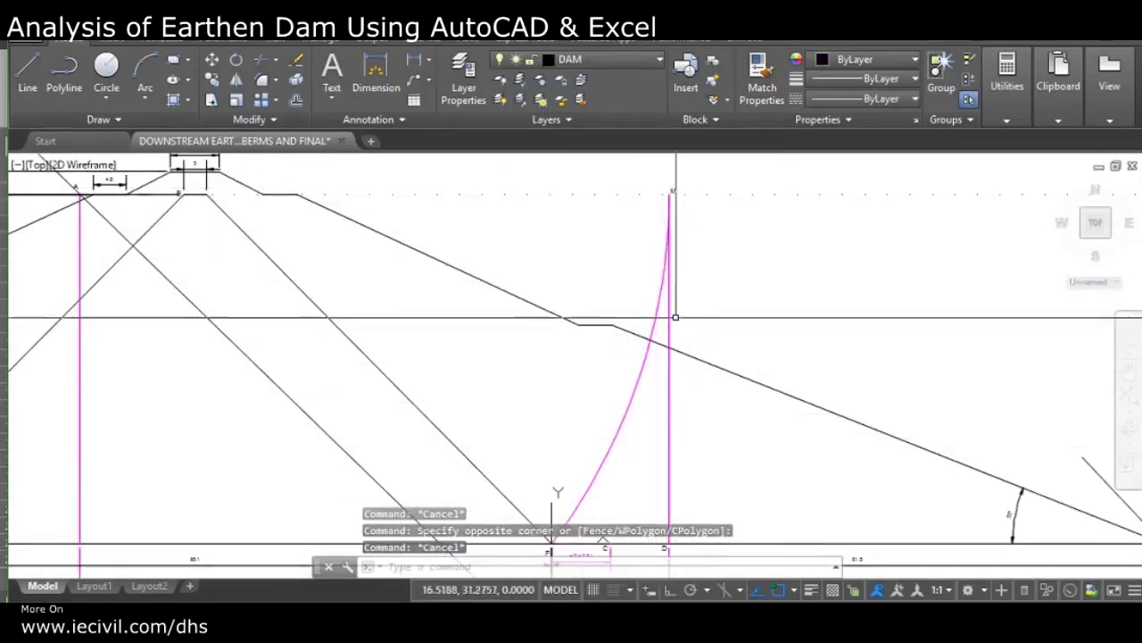
left_click(675, 311)
scroll(663, 195, "down", 5)
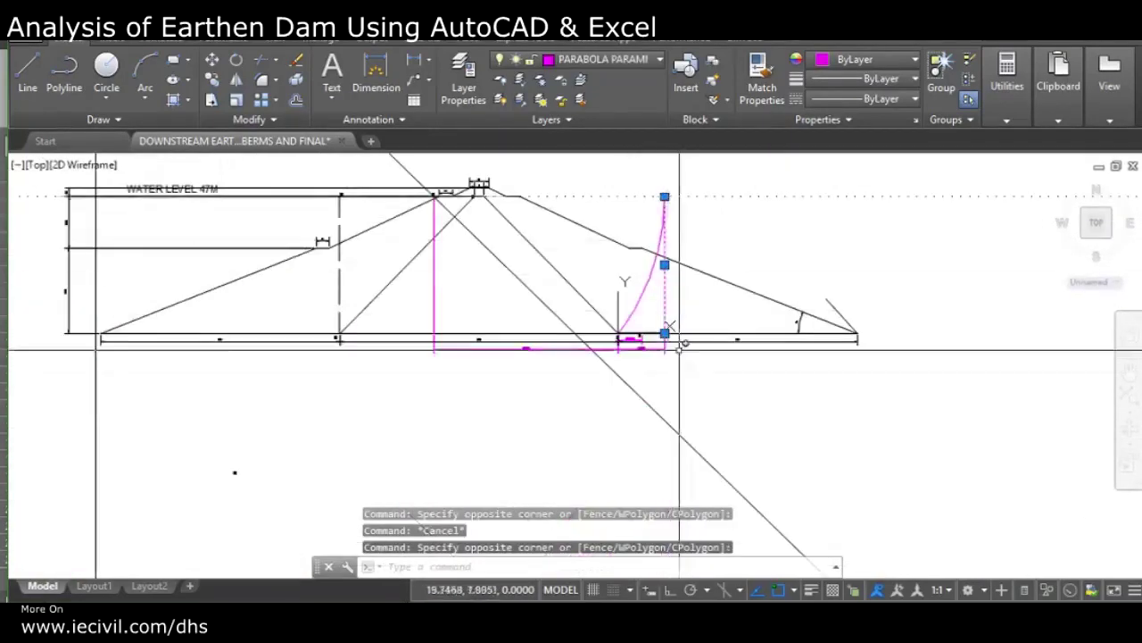
scroll(652, 350, "up", 8)
key("Escape")
scroll(665, 321, "down", 4)
scroll(679, 339, "up", 10)
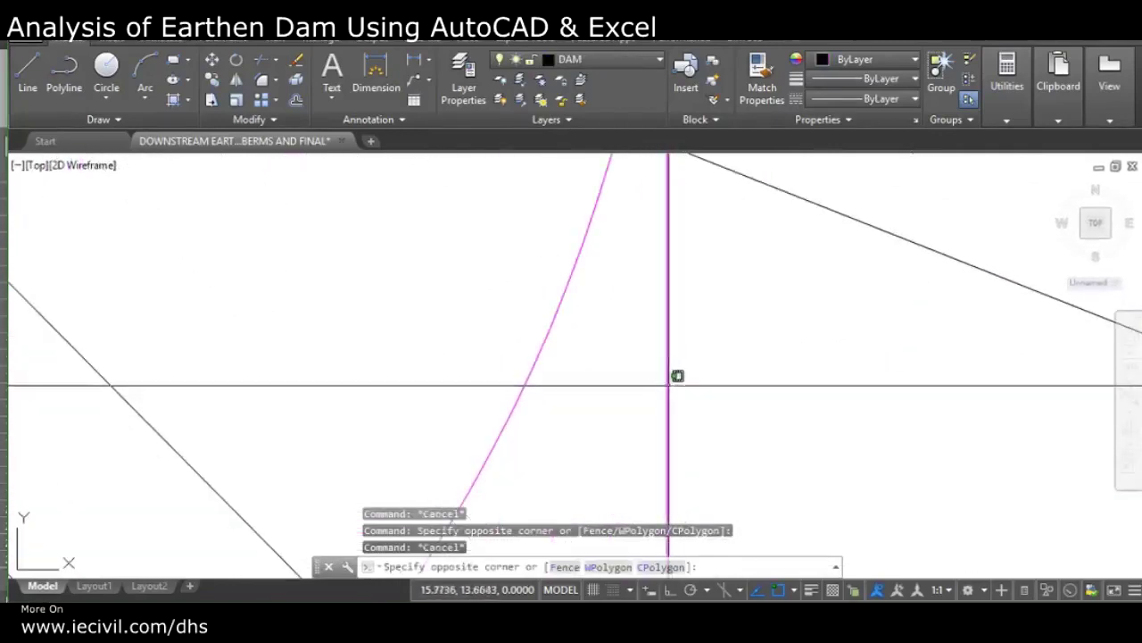
left_click(659, 382)
scroll(647, 379, "down", 3)
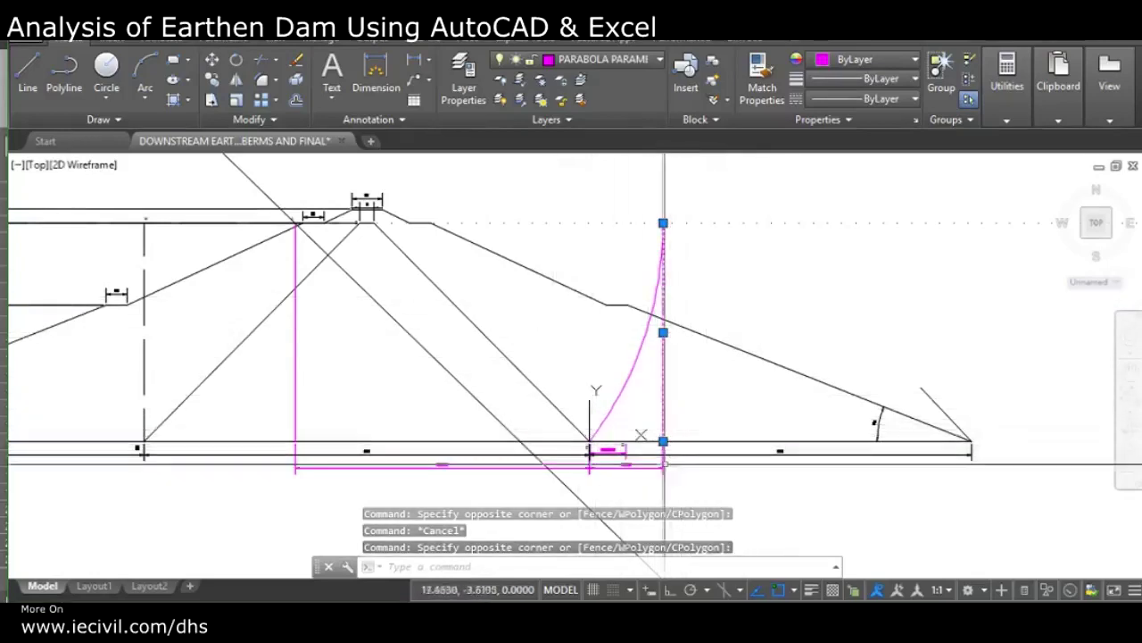
middle_click_drag(664, 456, 701, 397)
key("Escape")
Step: Examine the s and s/2 dimensions between points F, C and D along the dam base
scroll(649, 406, "up", 6)
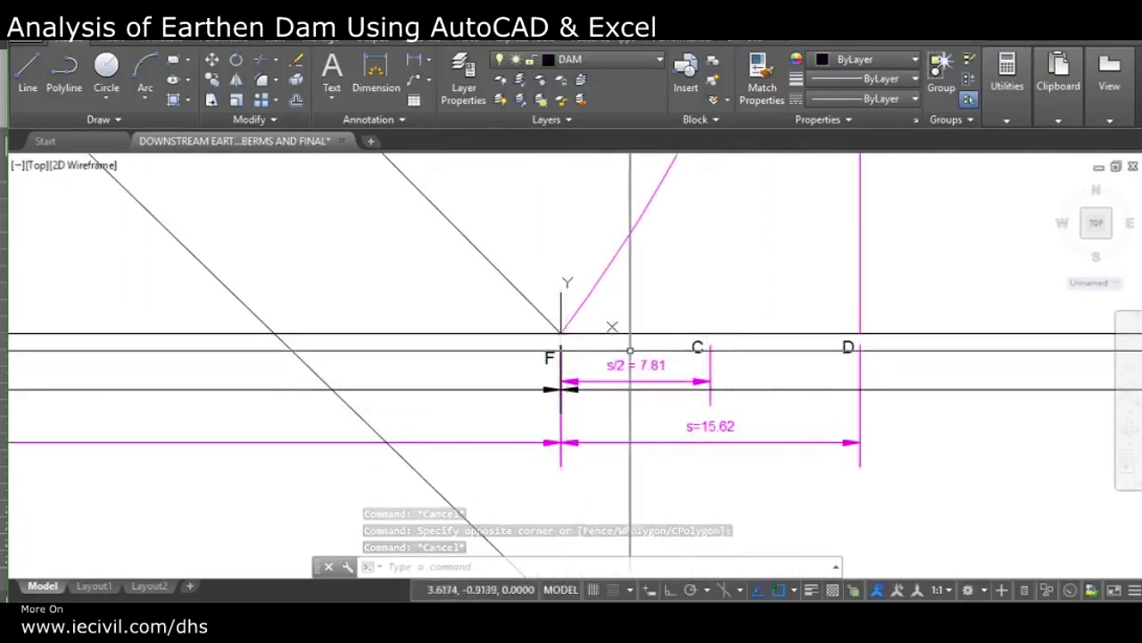
left_click(705, 334)
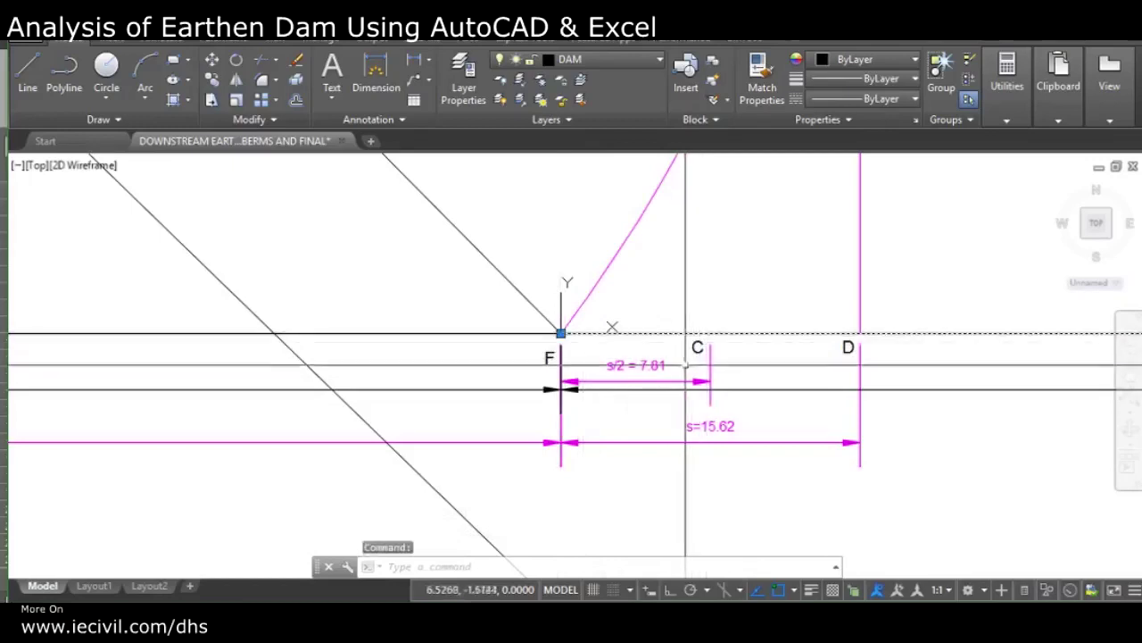
scroll(684, 366, "down", 2)
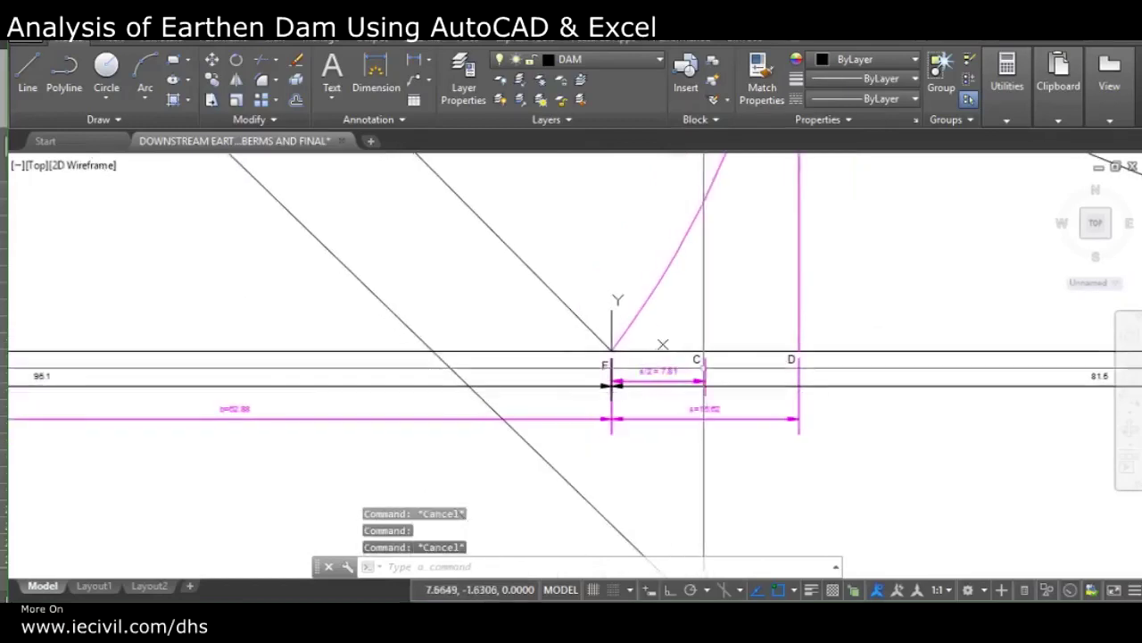
scroll(722, 376, "up", 4)
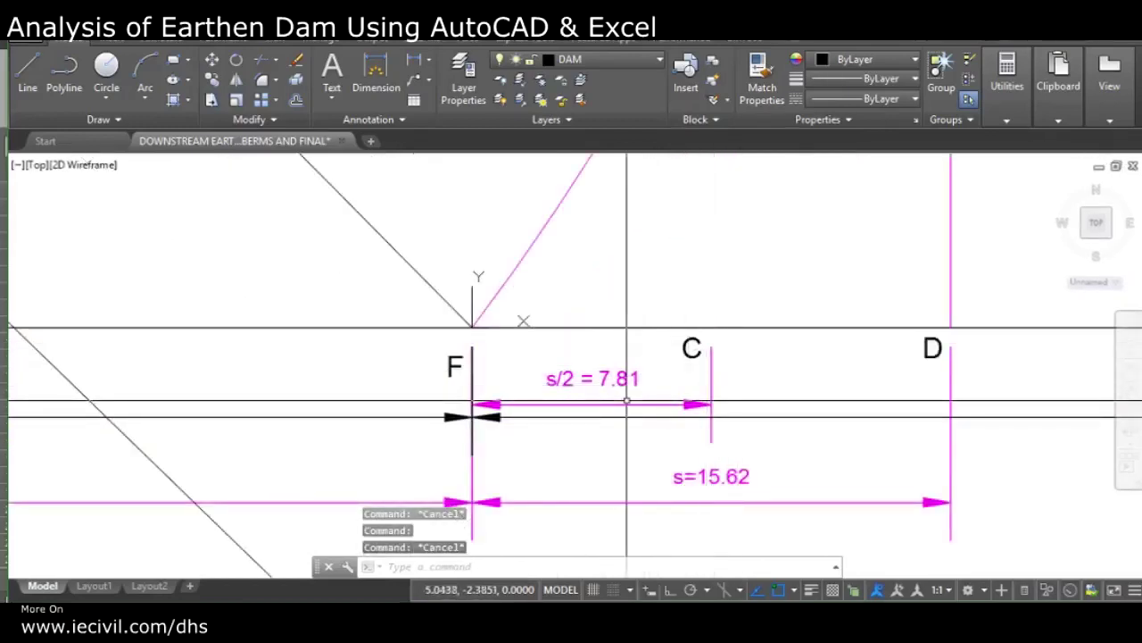
scroll(594, 406, "down", 2)
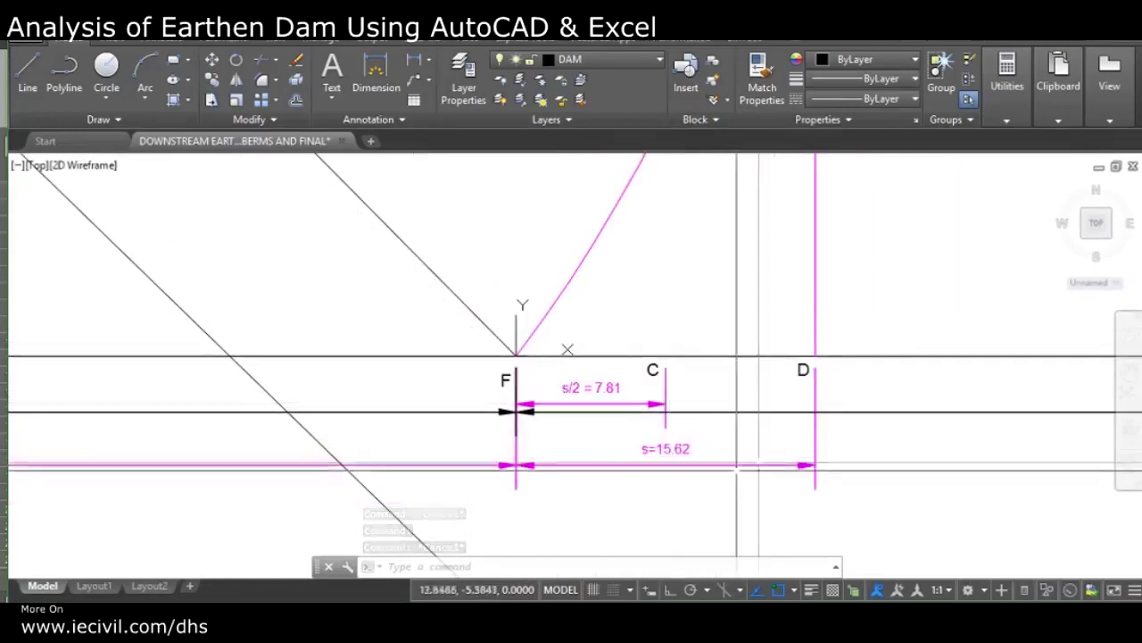
scroll(680, 462, "up", 2)
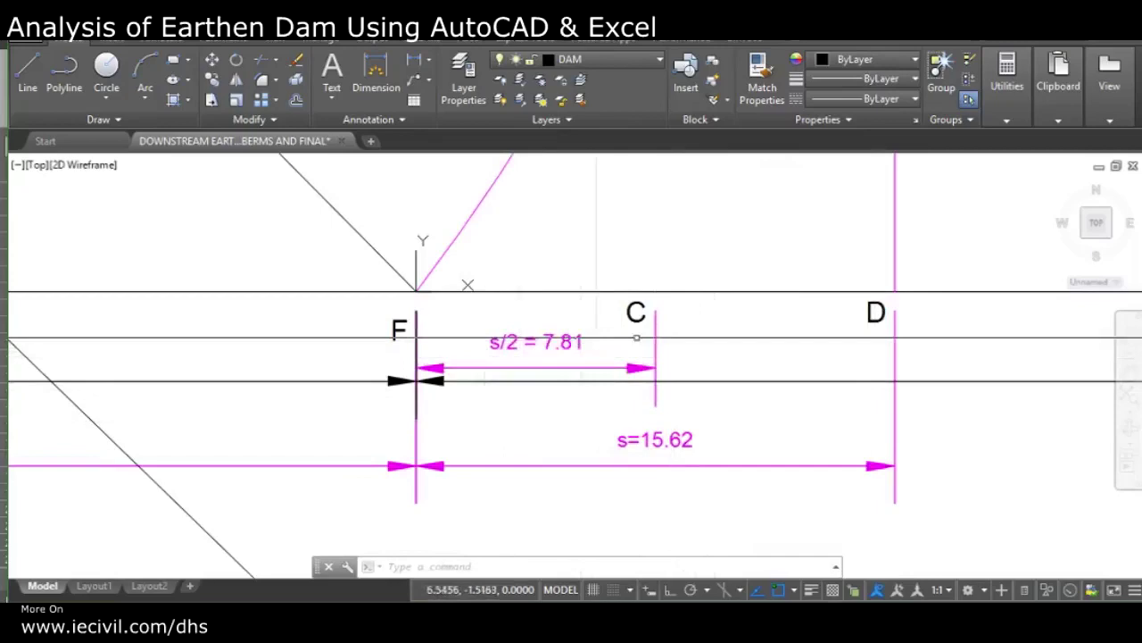
scroll(596, 338, "down", 6)
scroll(506, 333, "down", 6)
middle_click_drag(433, 383, 485, 390)
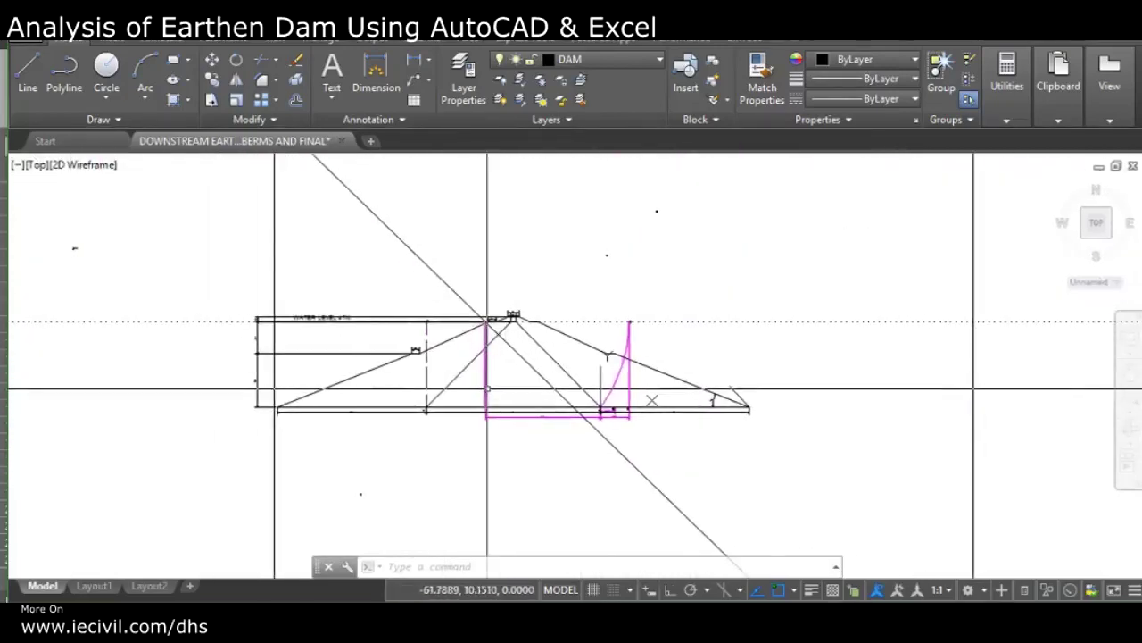
Step: Switch to the Excel workbook, review the coordinate tables on Sheet1, and inspect the x formula in cell N5
key("alt+Tab")
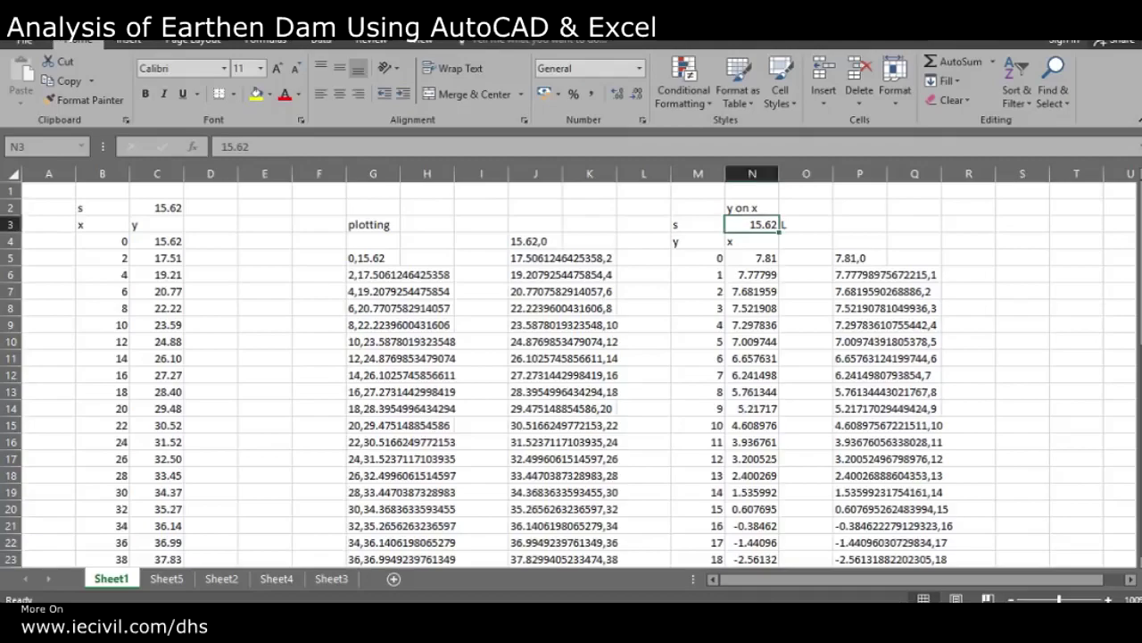
left_click_drag(643, 190, 27, 576)
scroll(571, 375, "up", 6)
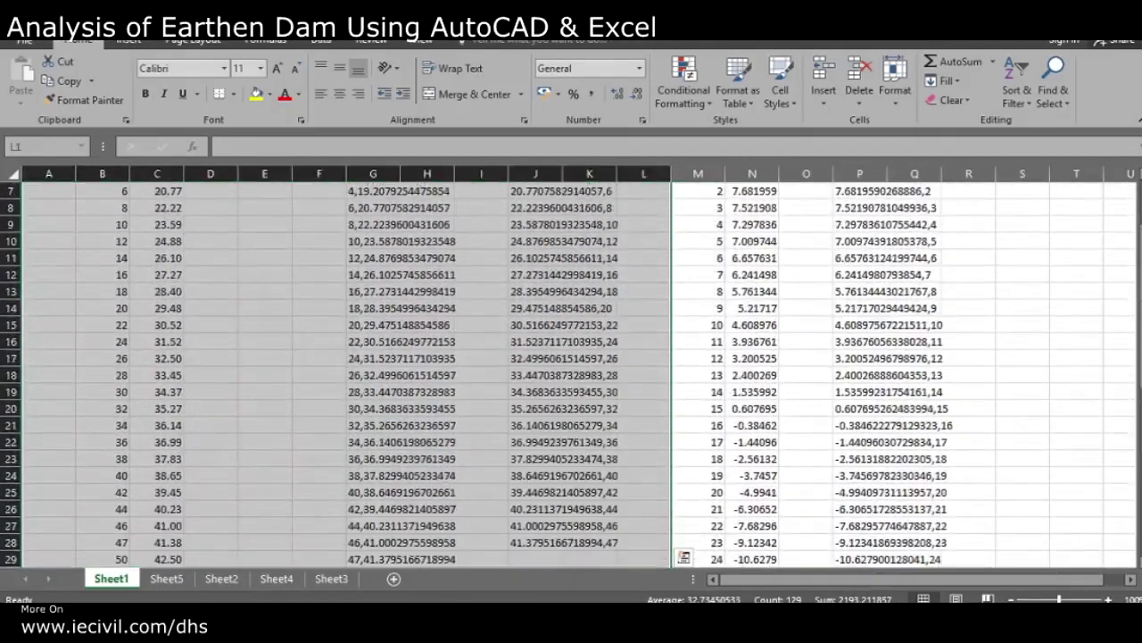
left_click(753, 258)
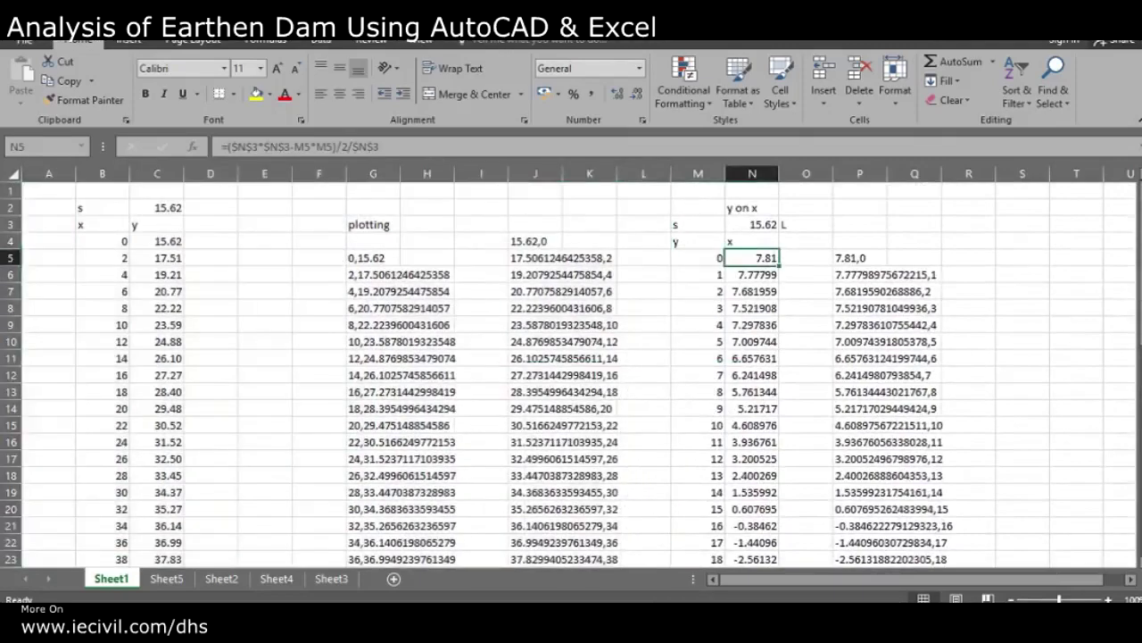
Step: Switch to the AutoCAD drawing, check the s and s/2 dimensions between F, C and D, and return to the s value in Excel
key("alt+Tab")
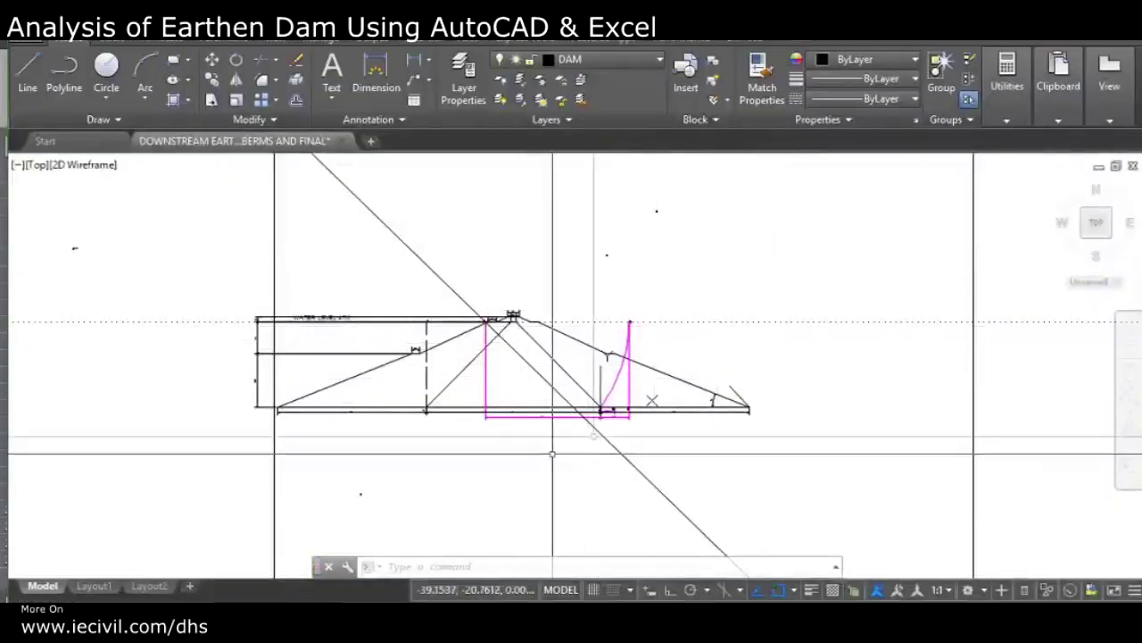
scroll(639, 397, "up", 5)
middle_click_drag(617, 477, 661, 367)
scroll(544, 371, "up", 6)
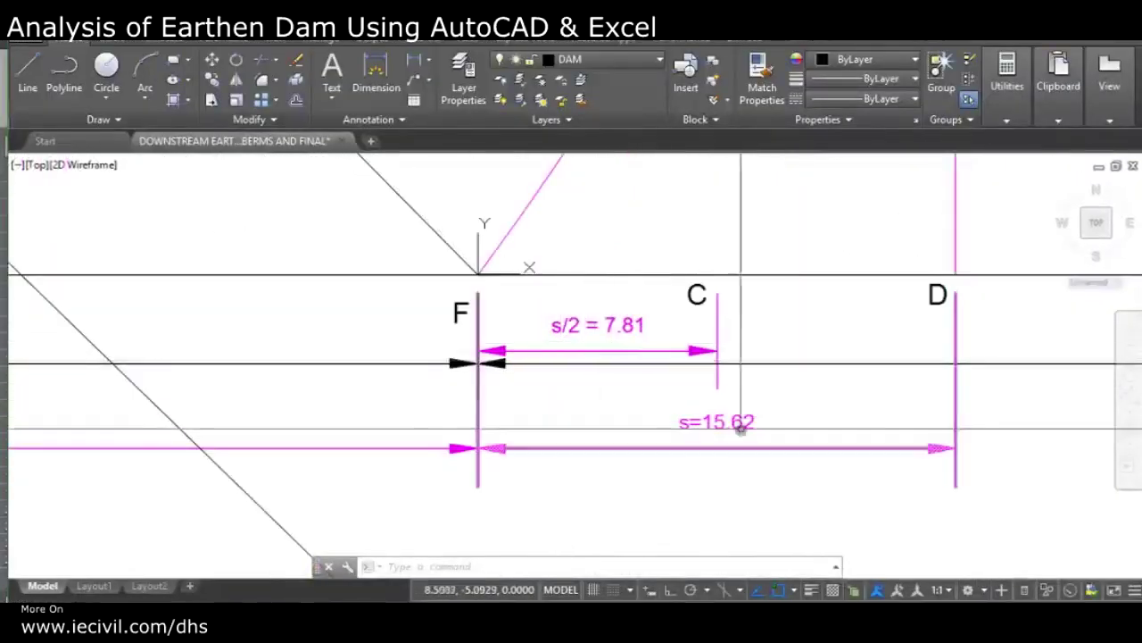
middle_click_drag(740, 428, 660, 420)
key("alt+Tab")
left_click(759, 225)
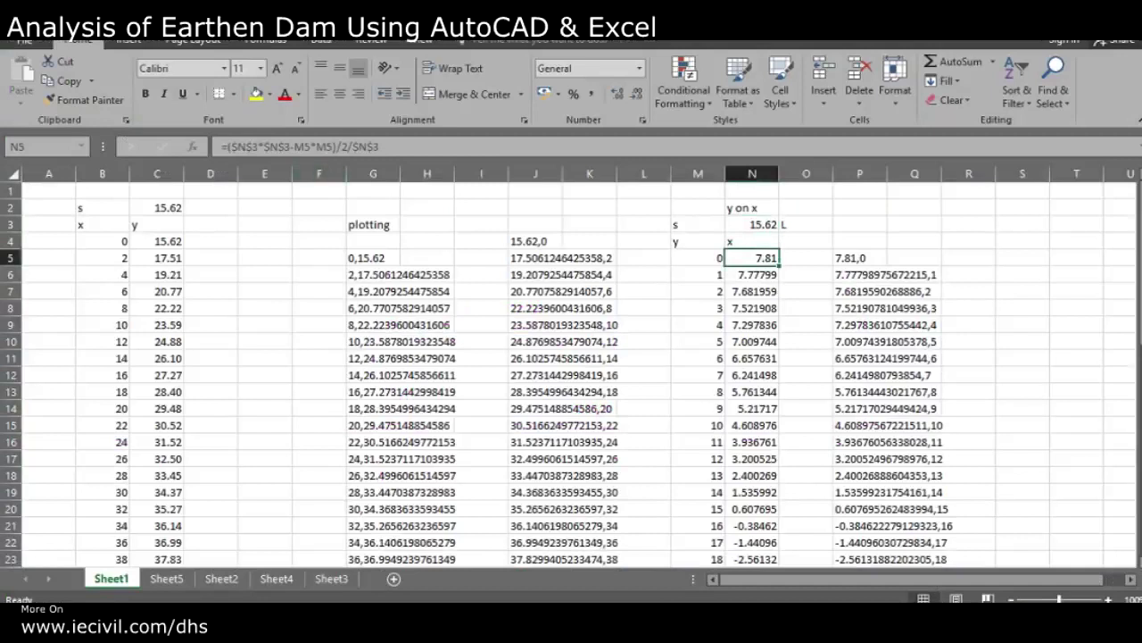
Step: Inspect the cell references of the x formula in N5 and review the y and x columns down to y = 47
key("F2")
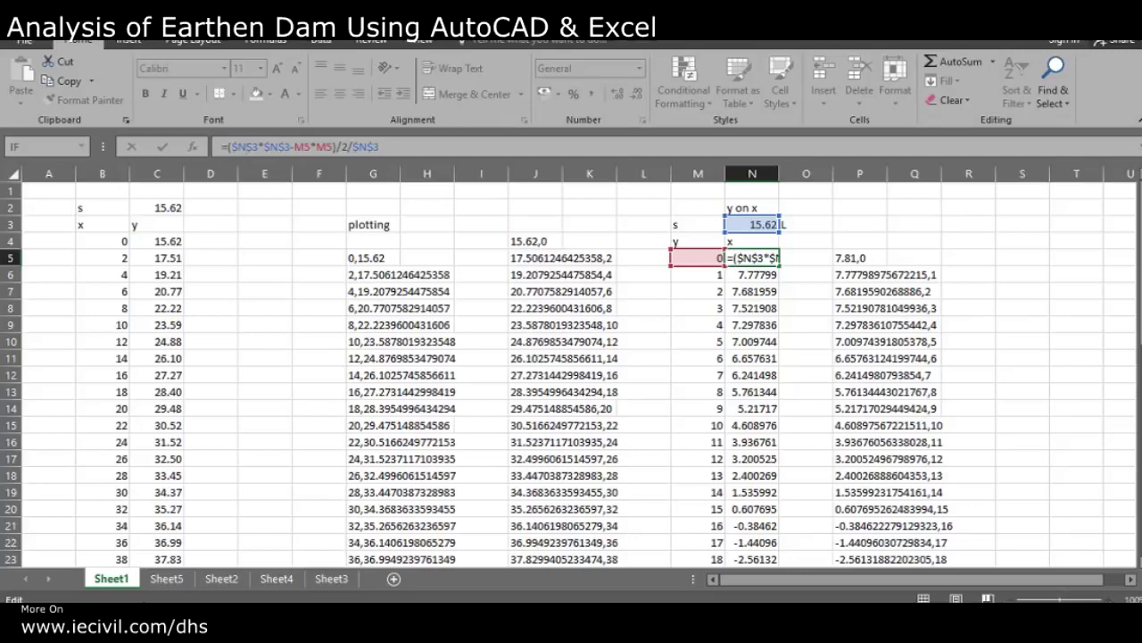
key("ctrl+Return")
scroll(571, 375, "down", 1)
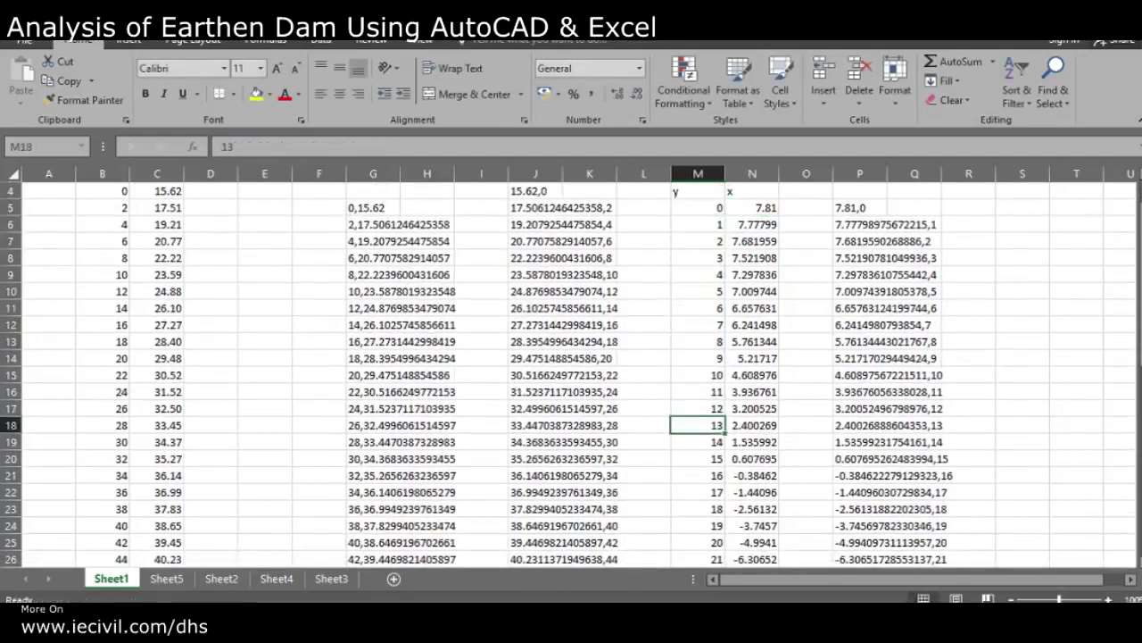
scroll(571, 374, "down", 12)
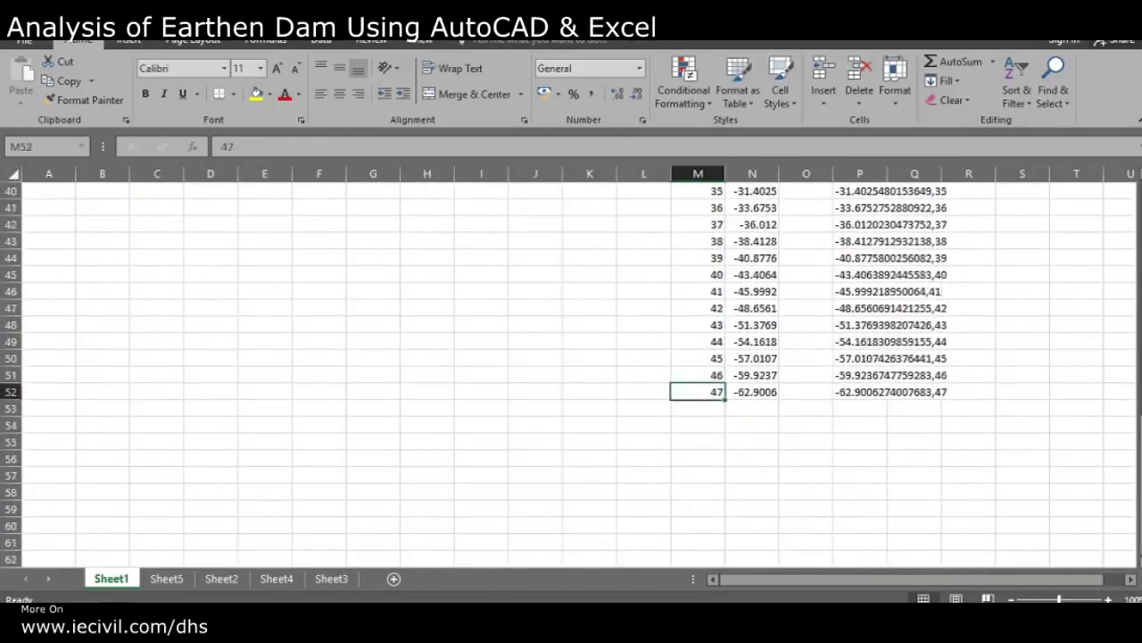
scroll(571, 375, "up", 13)
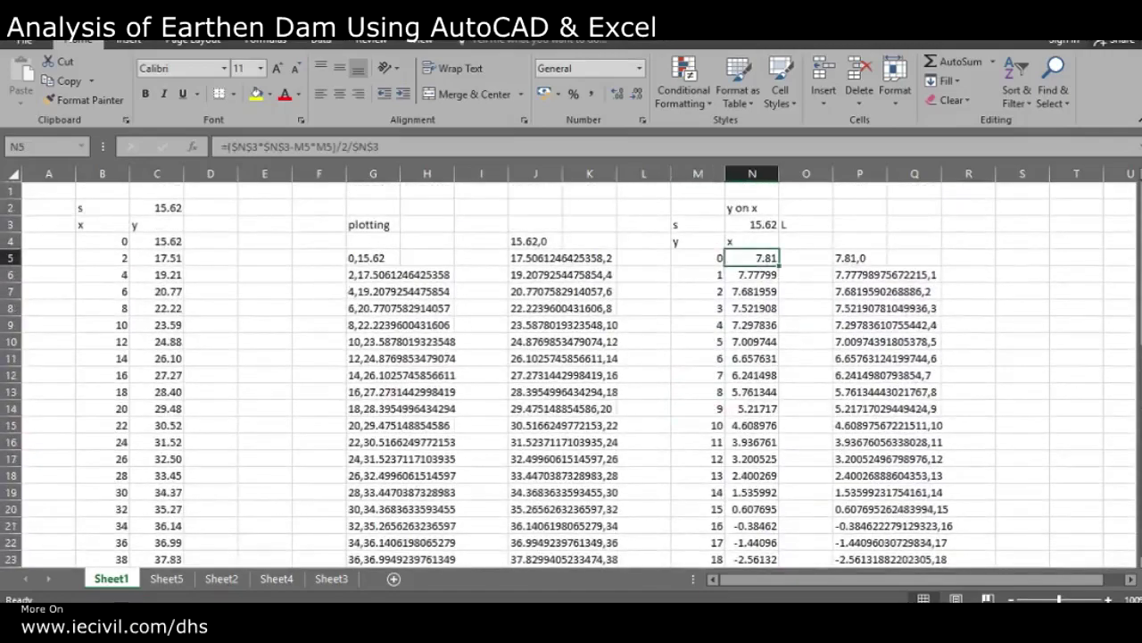
scroll(571, 375, "down", 6)
scroll(571, 375, "up", 6)
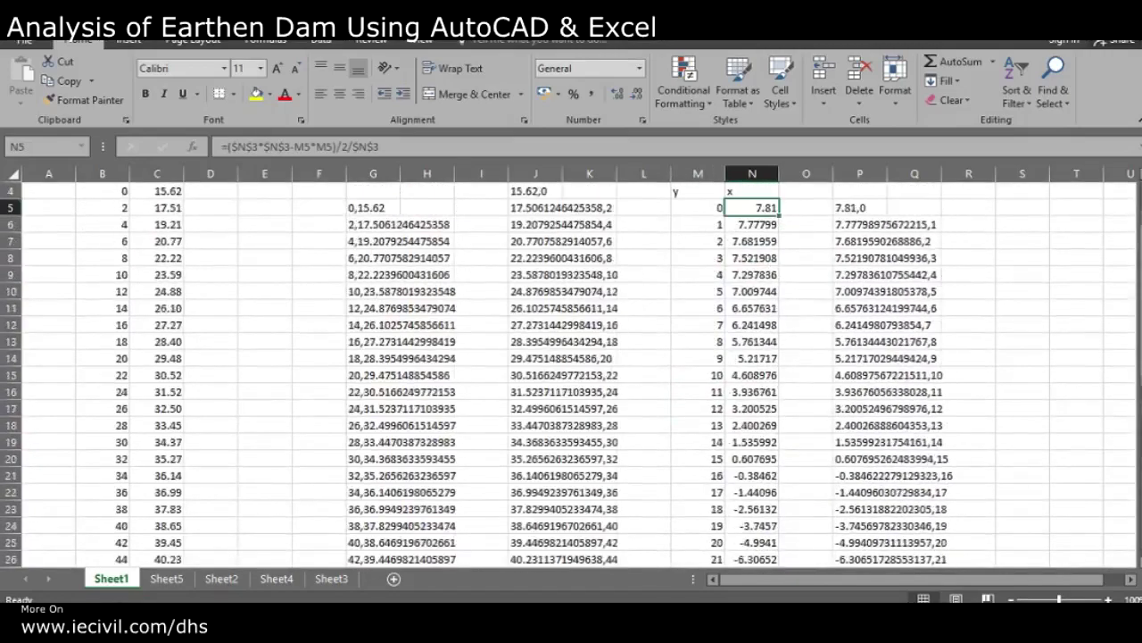
scroll(571, 374, "up", 1)
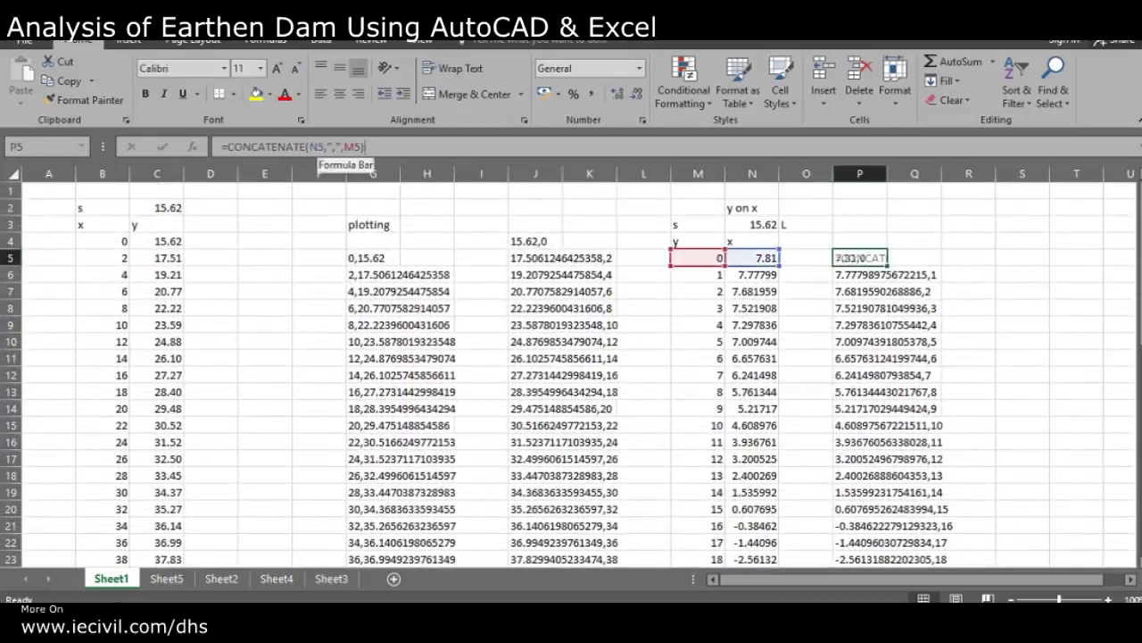
Step: Examine the CONCATENATE formula in P5 and review the coordinate pairs down column P
left_click(325, 147)
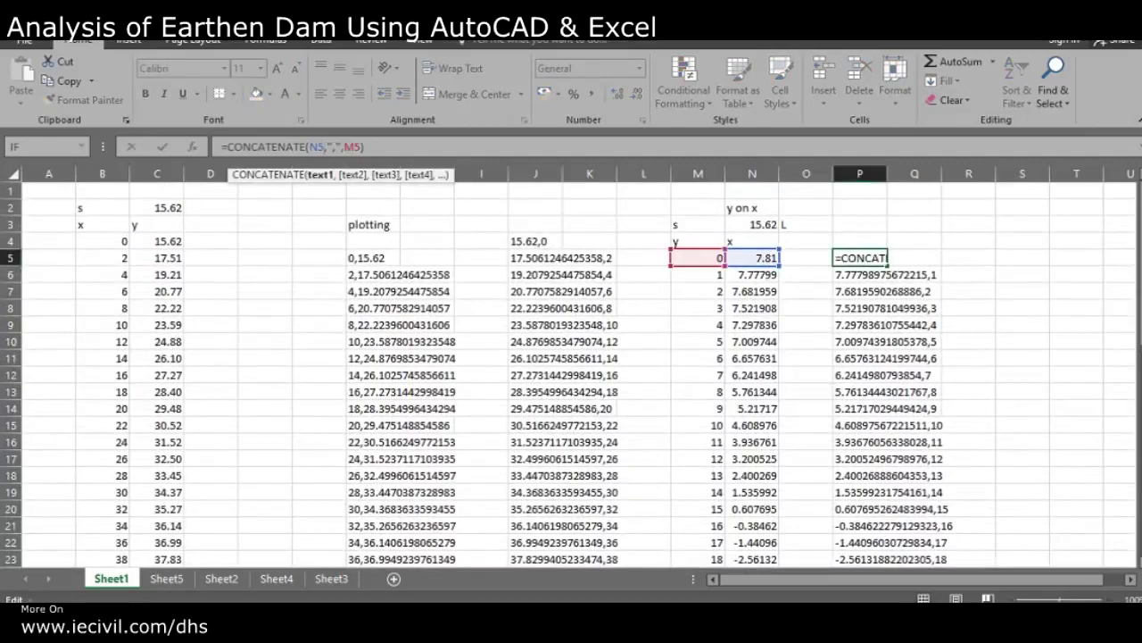
key("Escape")
scroll(572, 375, "down", 14)
scroll(571, 375, "up", 6)
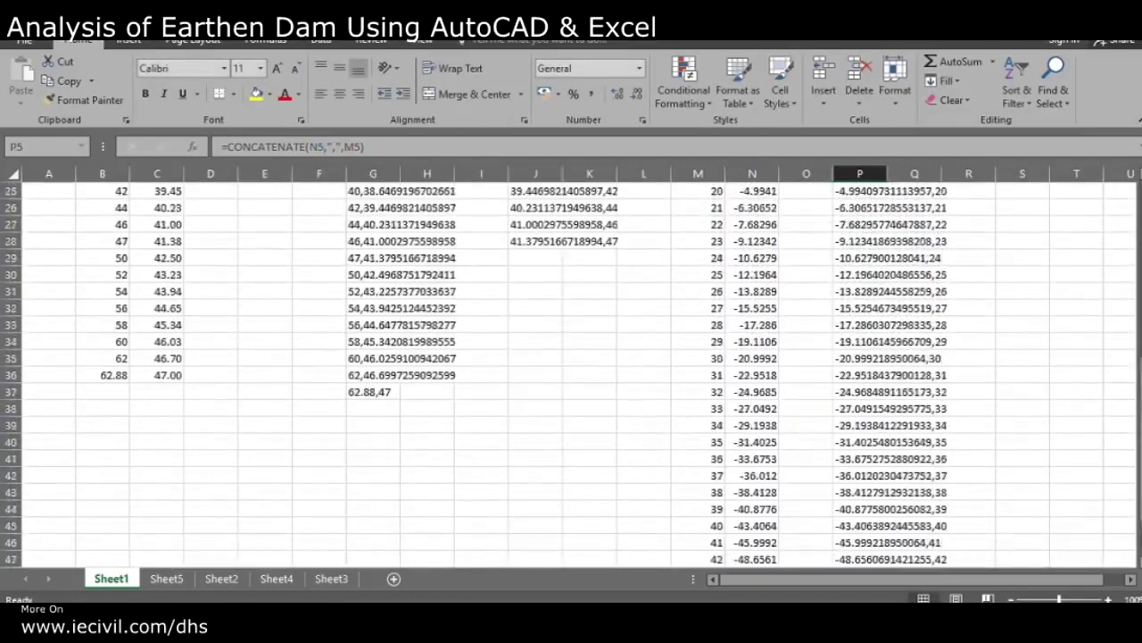
scroll(572, 375, "up", 8)
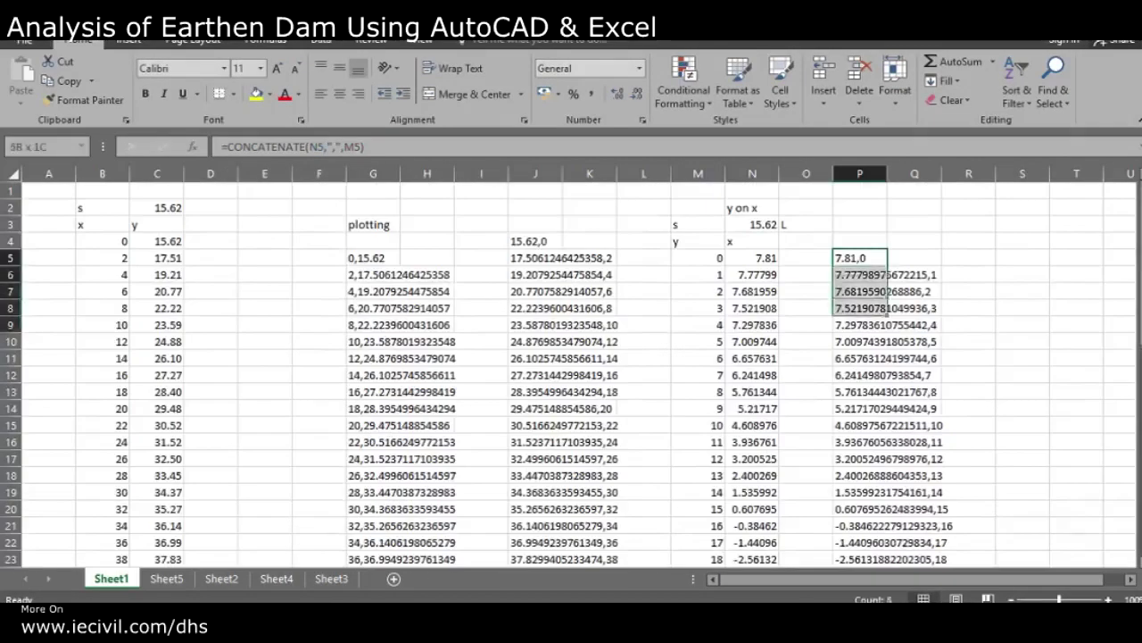
Step: Copy the coordinate pairs in P5:P52 and switch to the dam cross-section in AutoCAD
left_click_drag(888, 314, 889, 553)
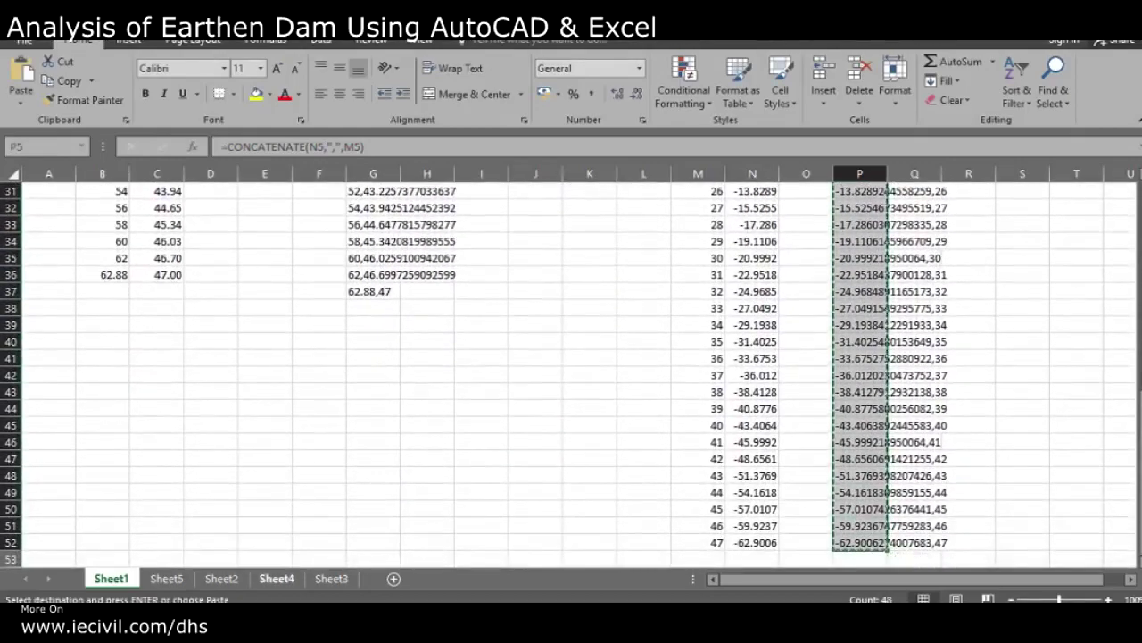
key("alt+Tab")
scroll(413, 473, "down", 2)
scroll(477, 519, "up", 2)
middle_click_drag(476, 520, 676, 519)
scroll(651, 506, "down", 2)
scroll(583, 375, "down", 1)
middle_click_drag(608, 391, 675, 386)
scroll(626, 383, "up", 2)
scroll(624, 384, "down", 4)
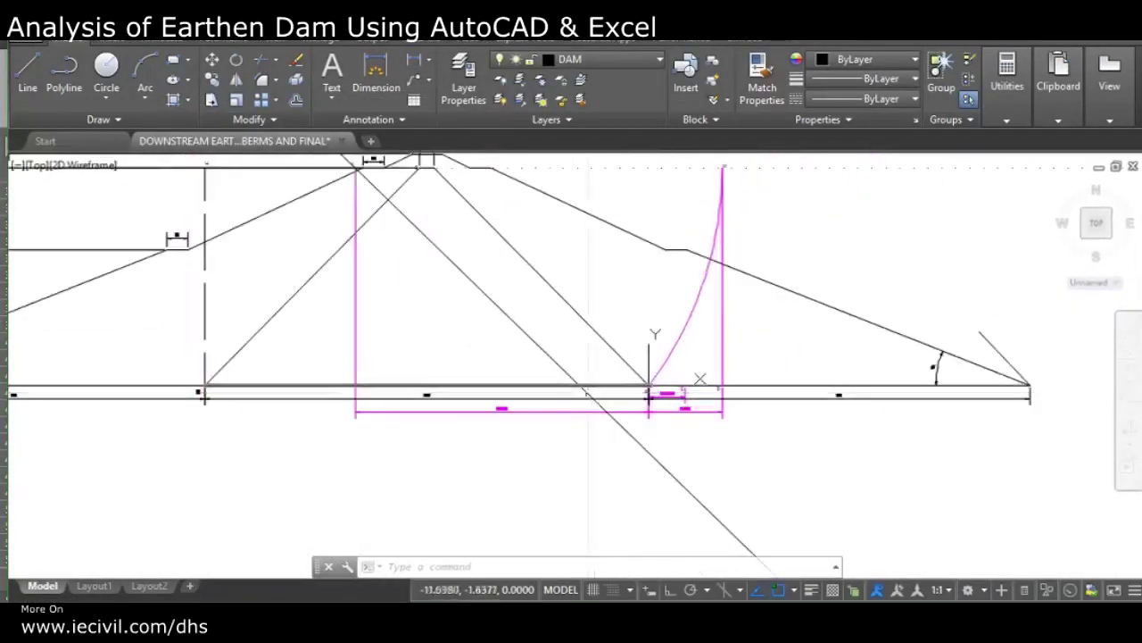
Step: Examine the coordinate origin at F and the offset of point C along the dam base
middle_click_drag(570, 403, 563, 490)
scroll(748, 401, "up", 3)
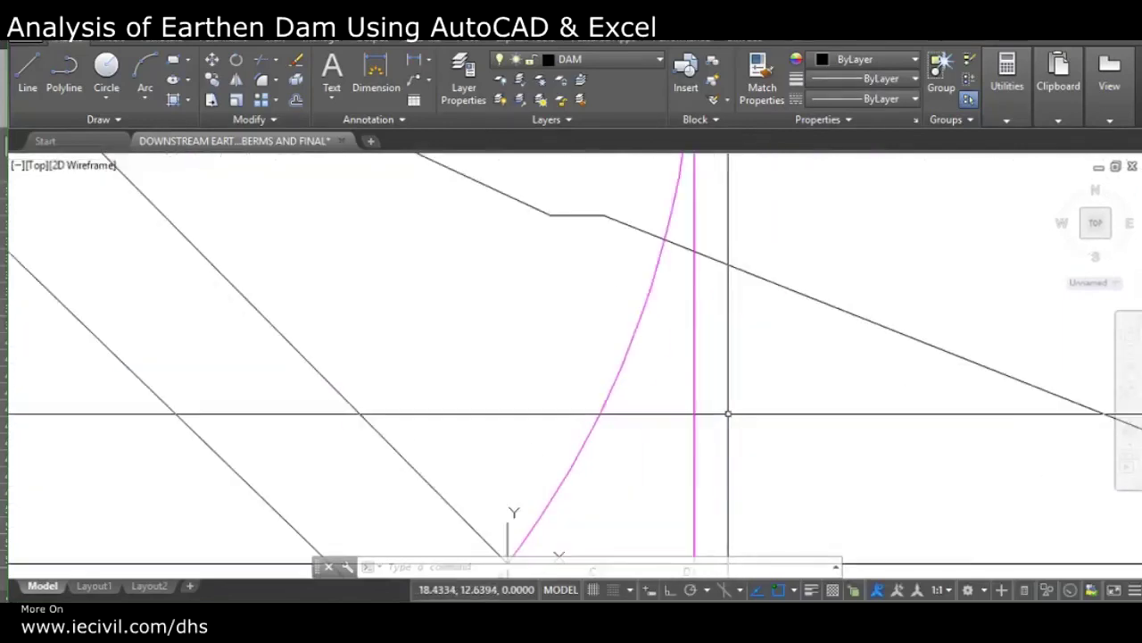
scroll(701, 396, "down", 3)
scroll(624, 464, "up", 5)
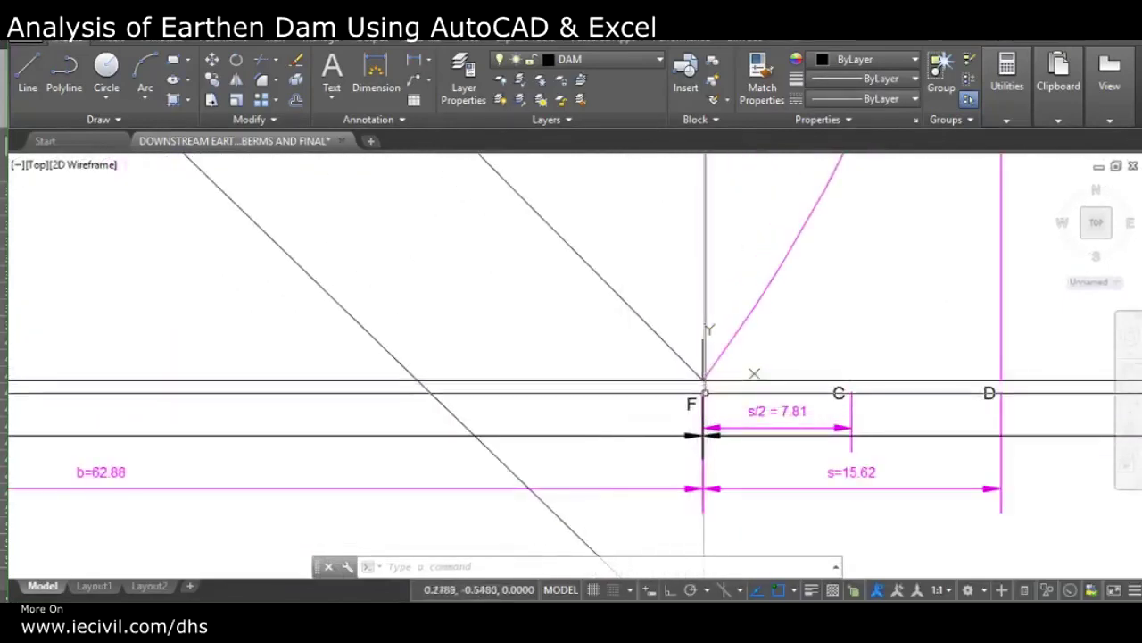
scroll(703, 381, "down", 5)
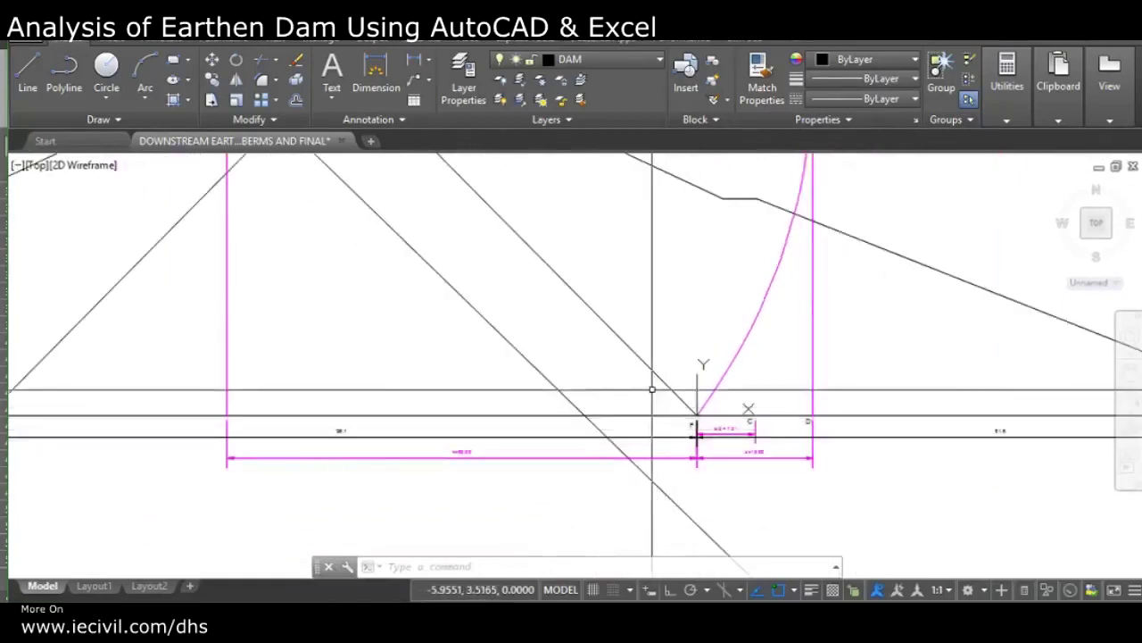
scroll(677, 390, "up", 5)
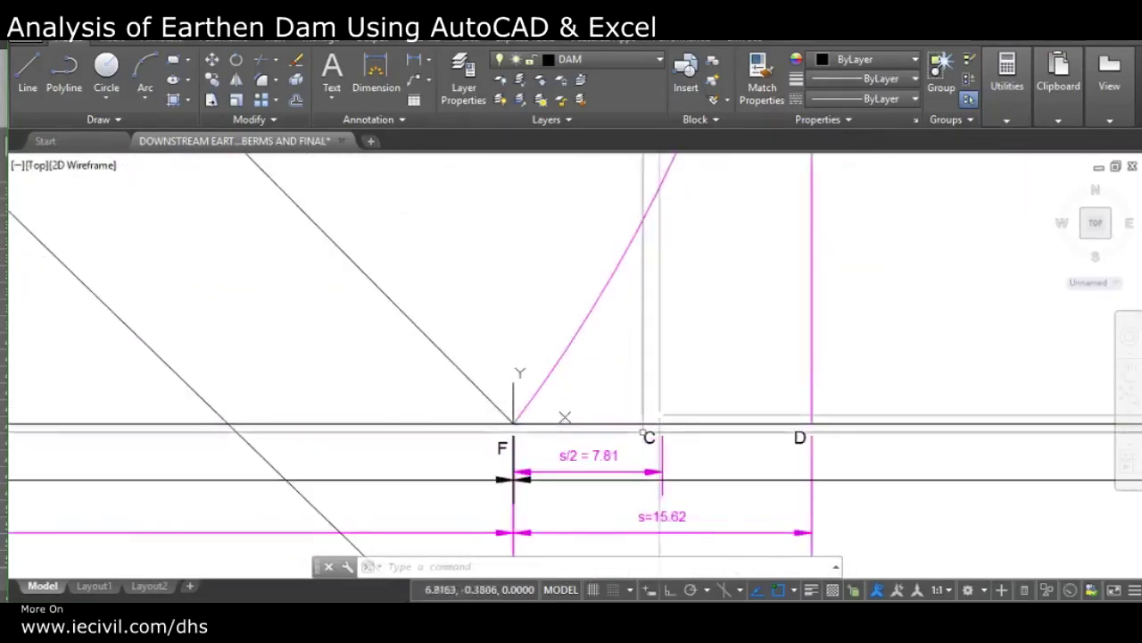
scroll(660, 439, "up", 2)
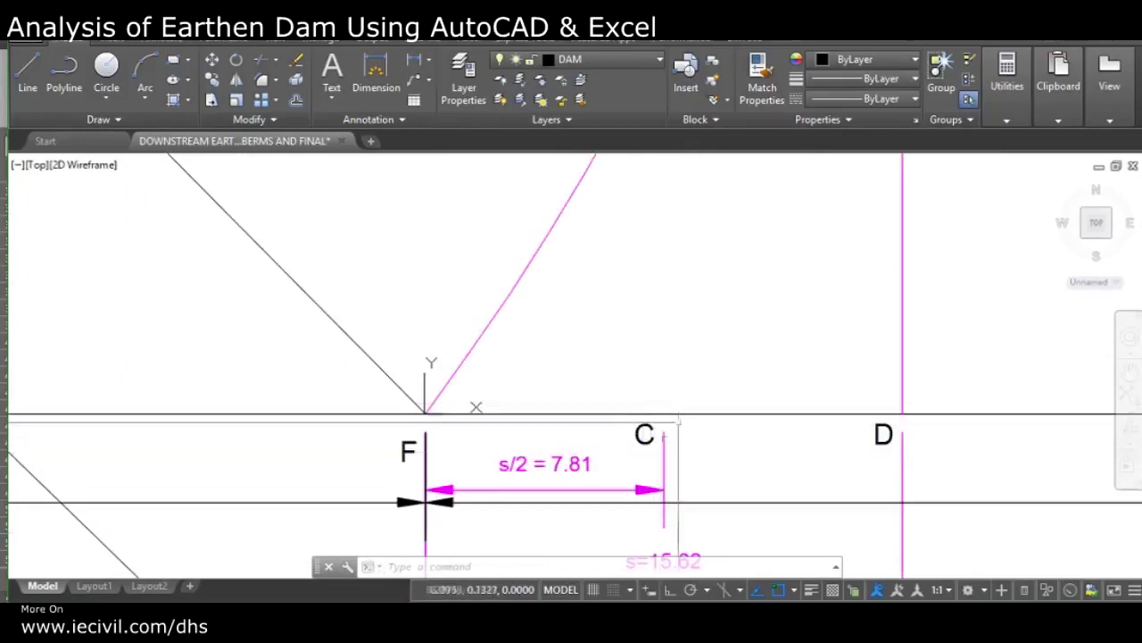
scroll(661, 389, "down", 6)
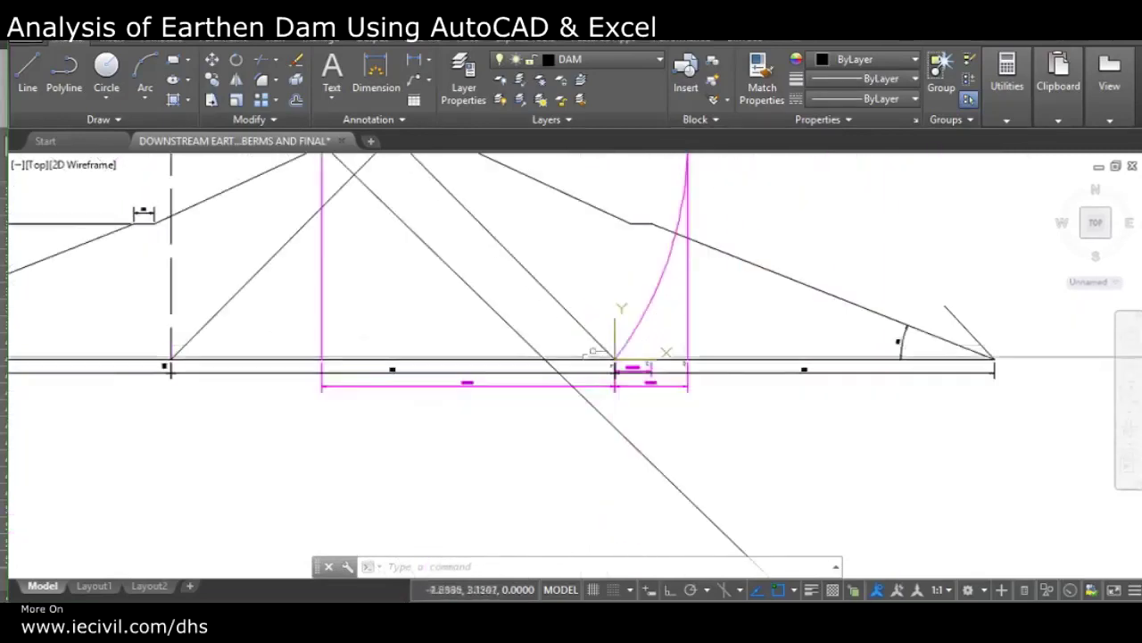
scroll(564, 400, "up", 3)
left_click(557, 346)
left_click(549, 357)
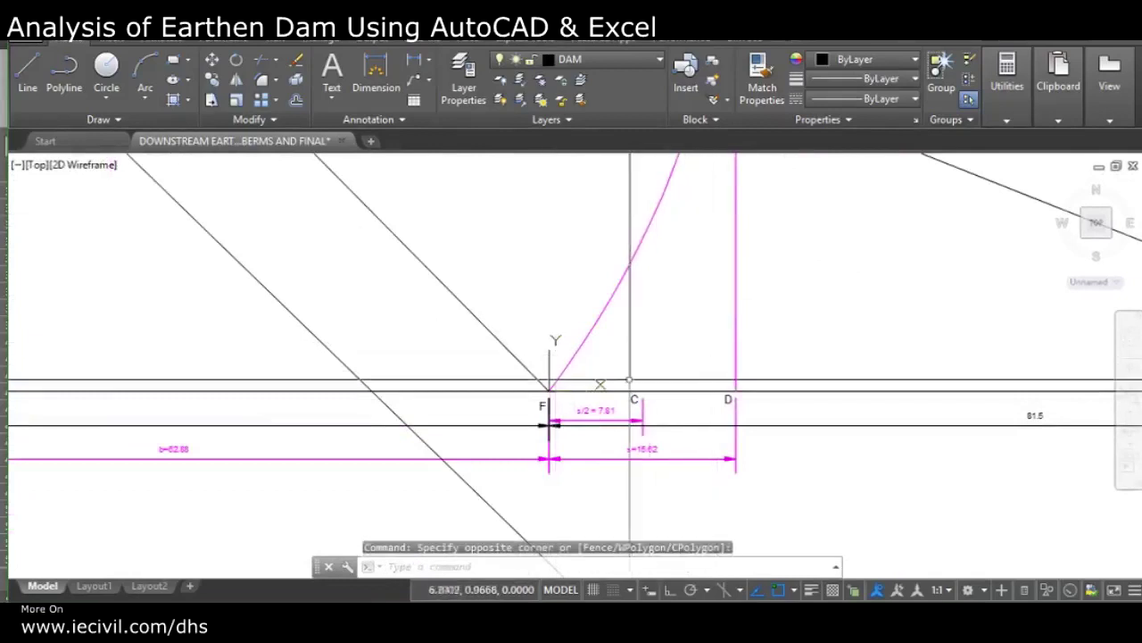
Step: Set the UCS origin at point F with its X-axis along the dam base, accepting the default XY plane
type("u")
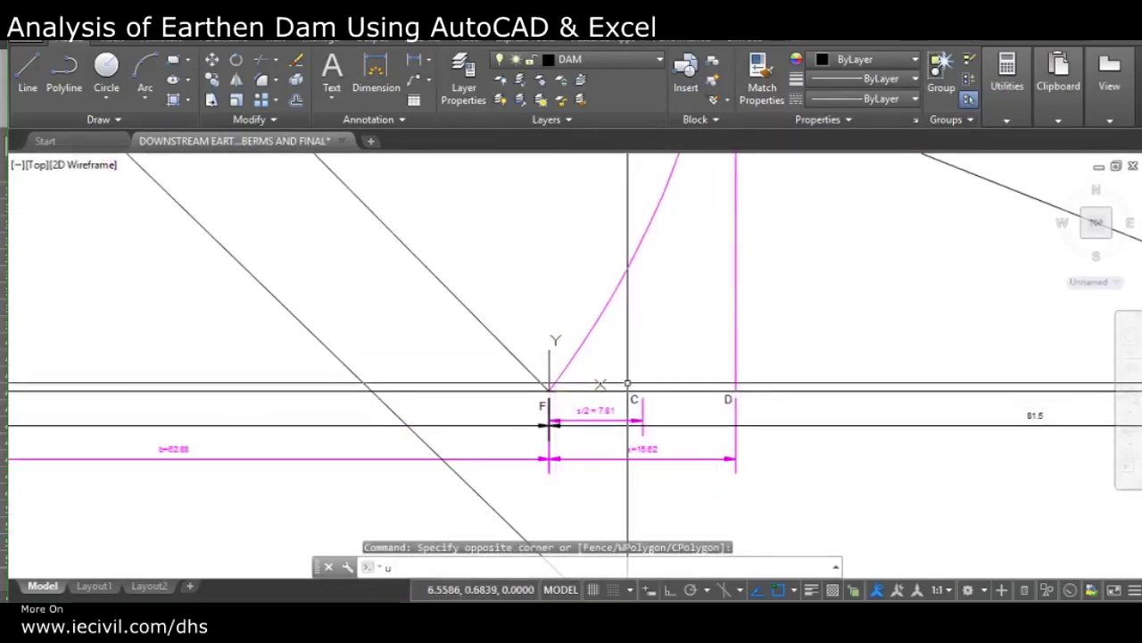
type("cs")
key("Return")
scroll(629, 384, "up", 6)
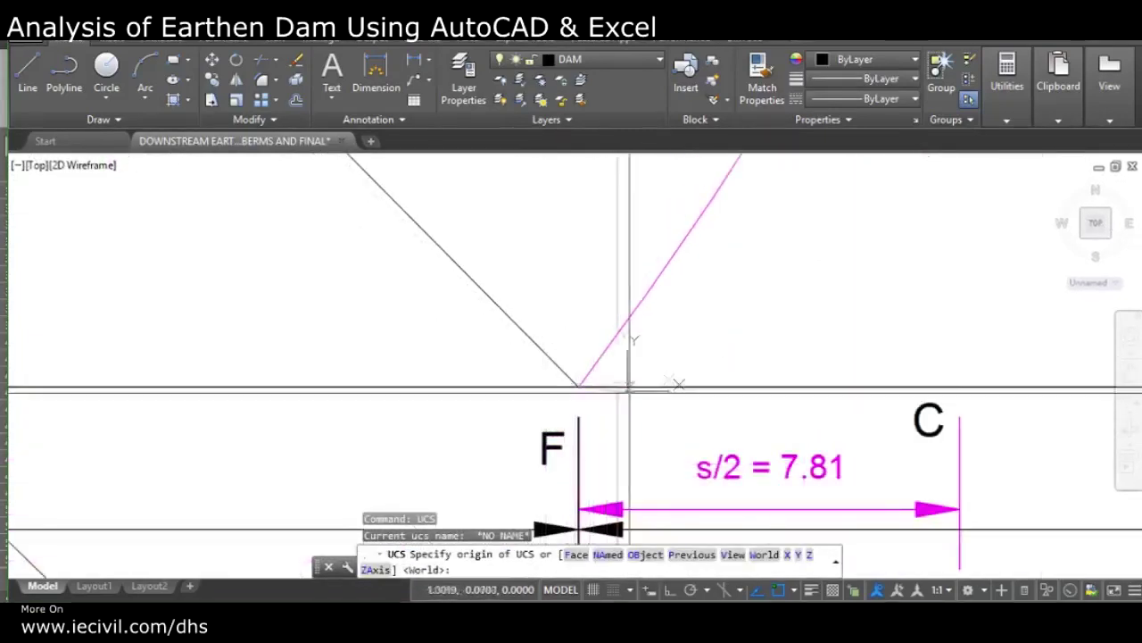
scroll(630, 385, "up", 3)
left_click(518, 357)
scroll(586, 362, "down", 3)
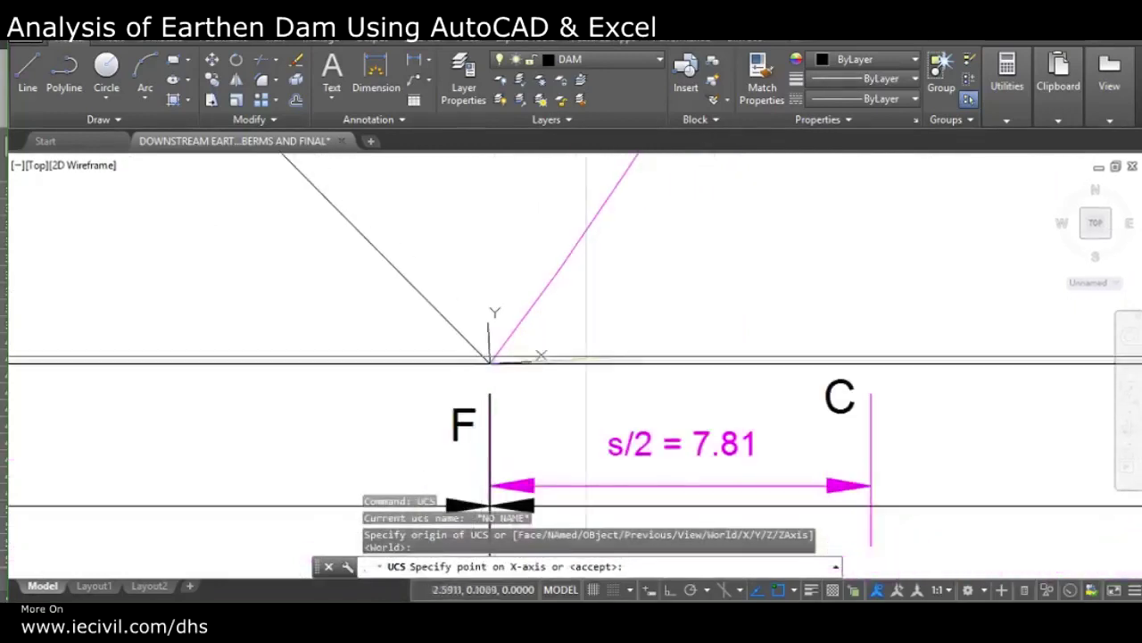
left_click(769, 363)
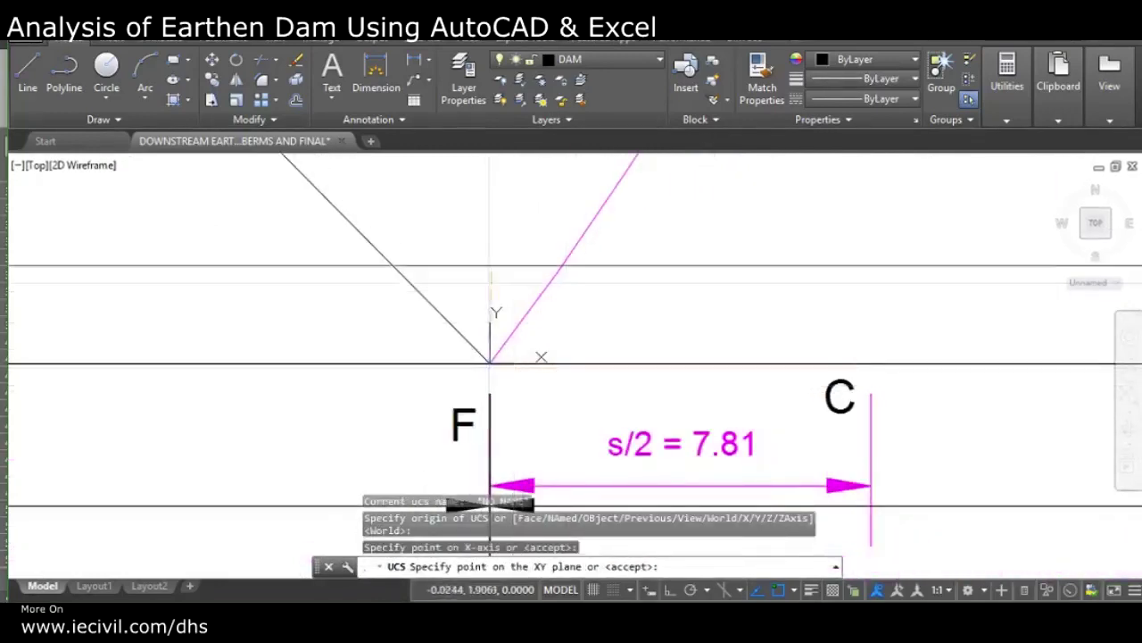
key("Return")
key("Return")
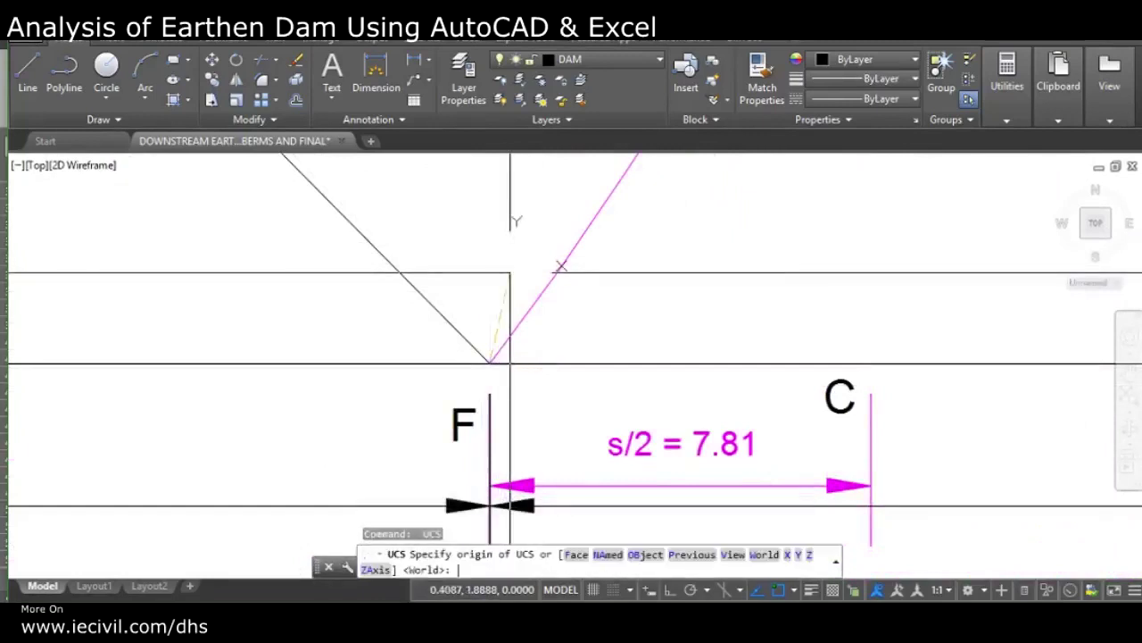
key("Escape")
scroll(646, 354, "down", 4)
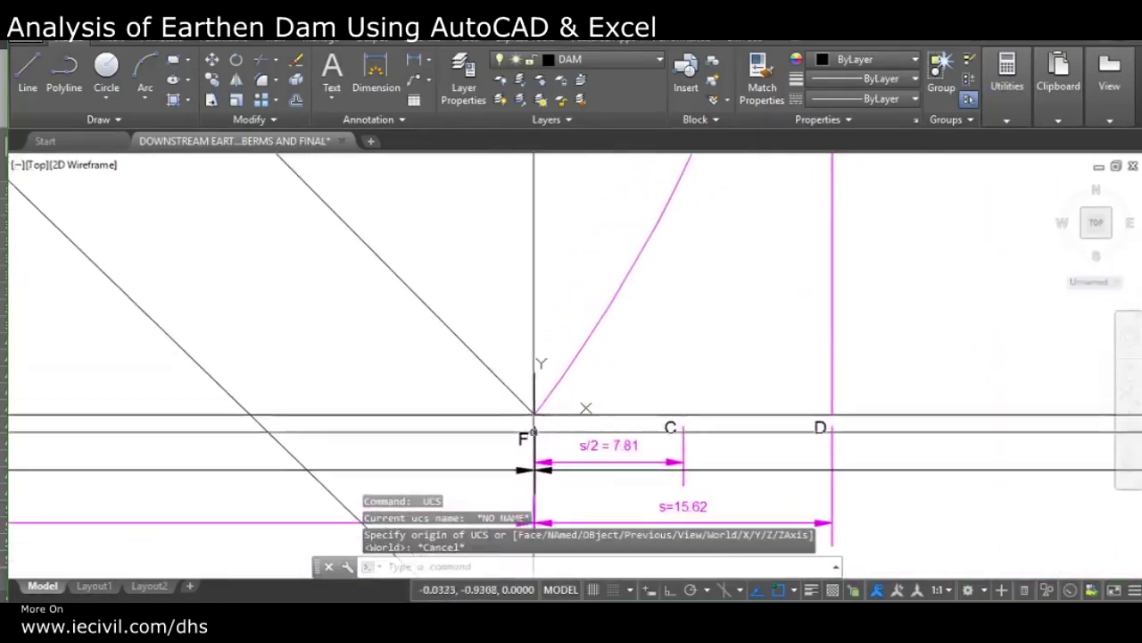
type("pl")
key("Return")
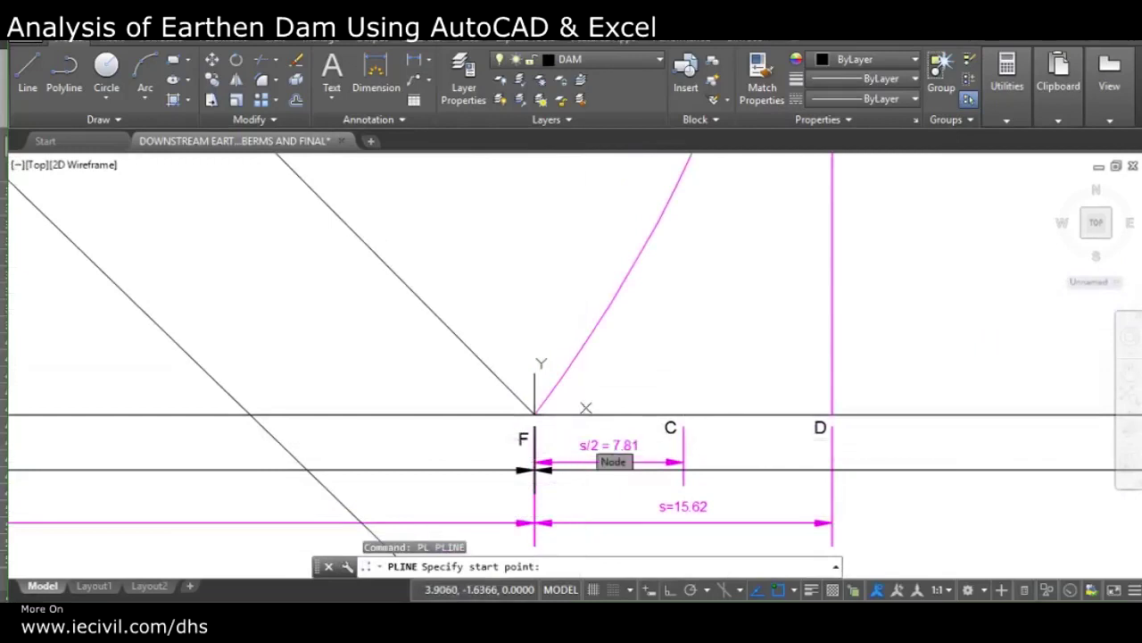
key("ctrl+v")
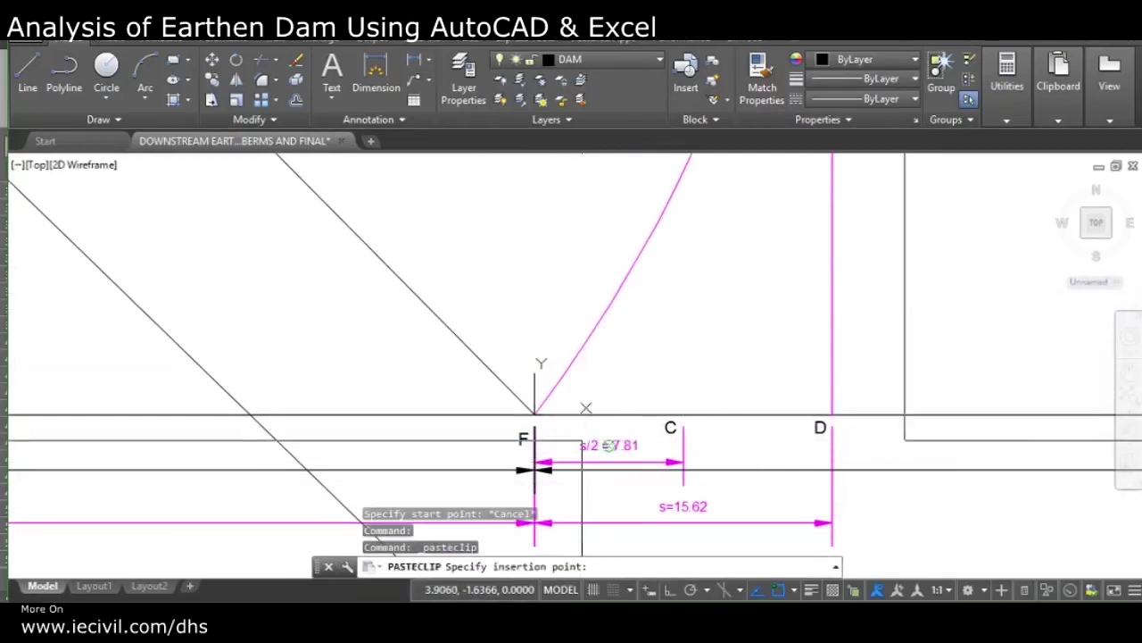
scroll(639, 469, "down", 4)
scroll(642, 469, "down", 4)
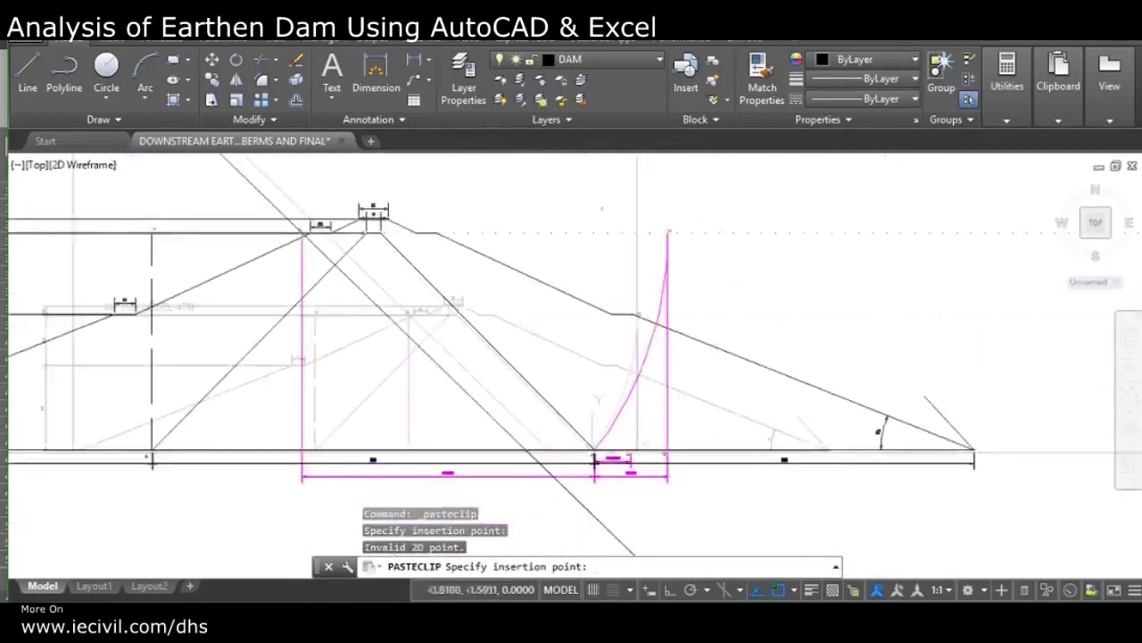
key("Escape")
key("Escape")
key("Escape")
middle_click_drag(571, 398, 586, 367)
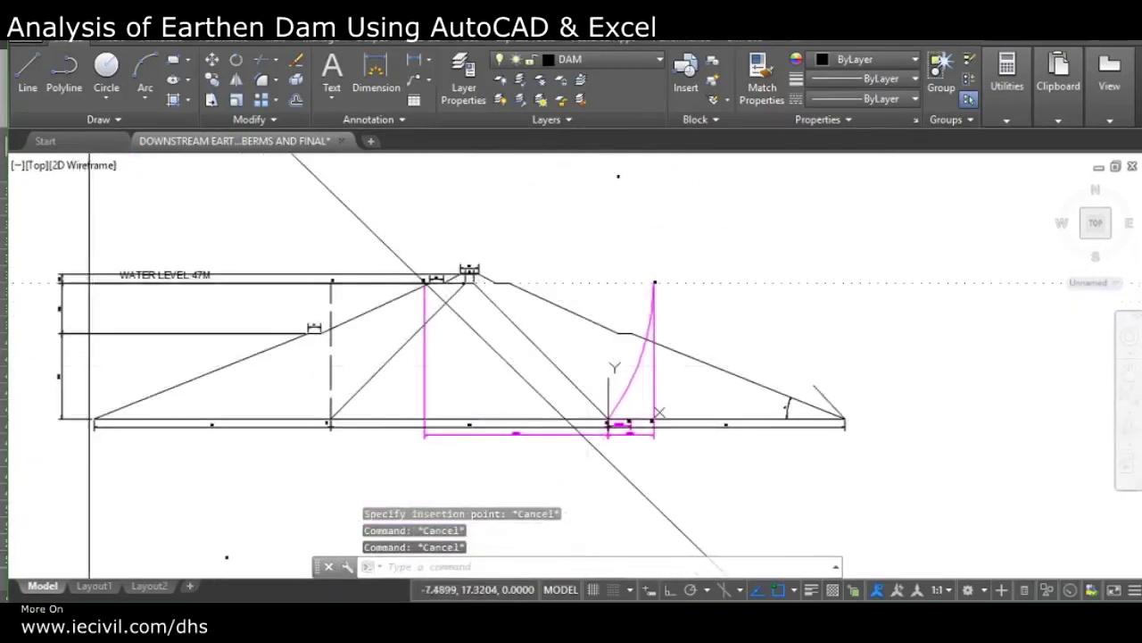
Step: Plot the coordinate pairs copied from P5:P52 in Excel as a polyline across the dam section and select the curve
scroll(597, 390, "up", 4)
key("alt+Tab")
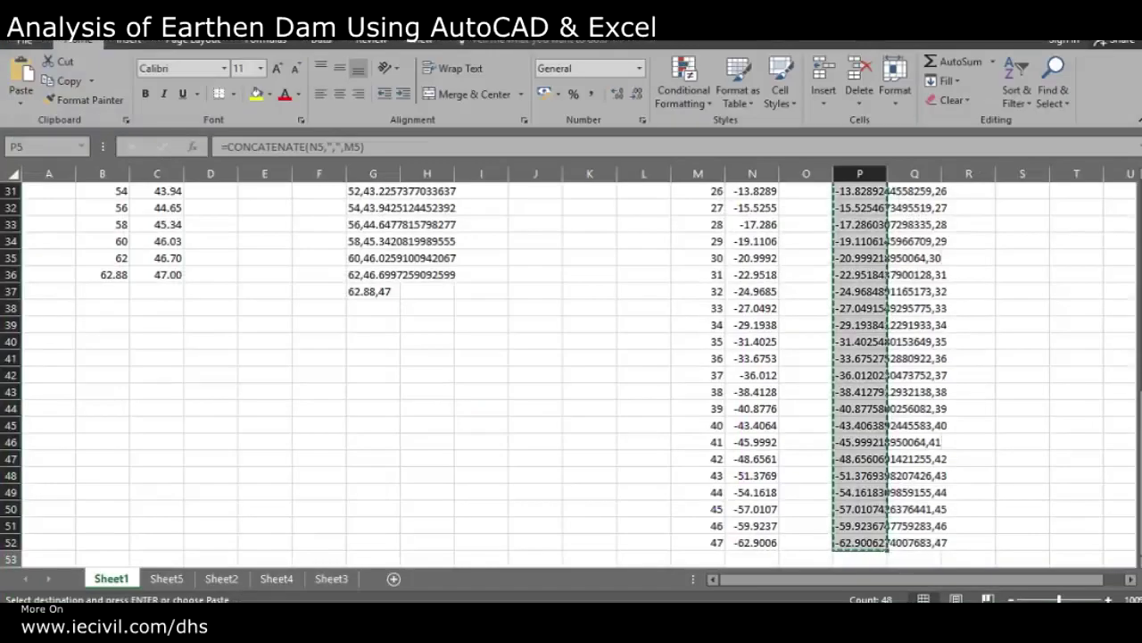
key("alt+Tab")
scroll(615, 460, "up", 5)
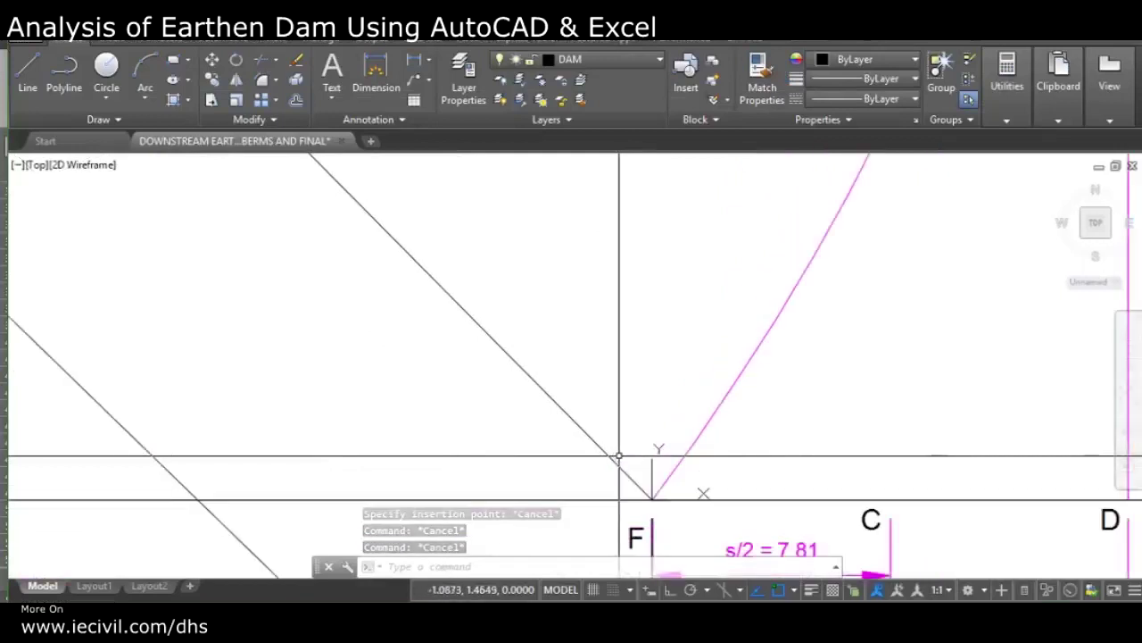
type("pl")
key("Return")
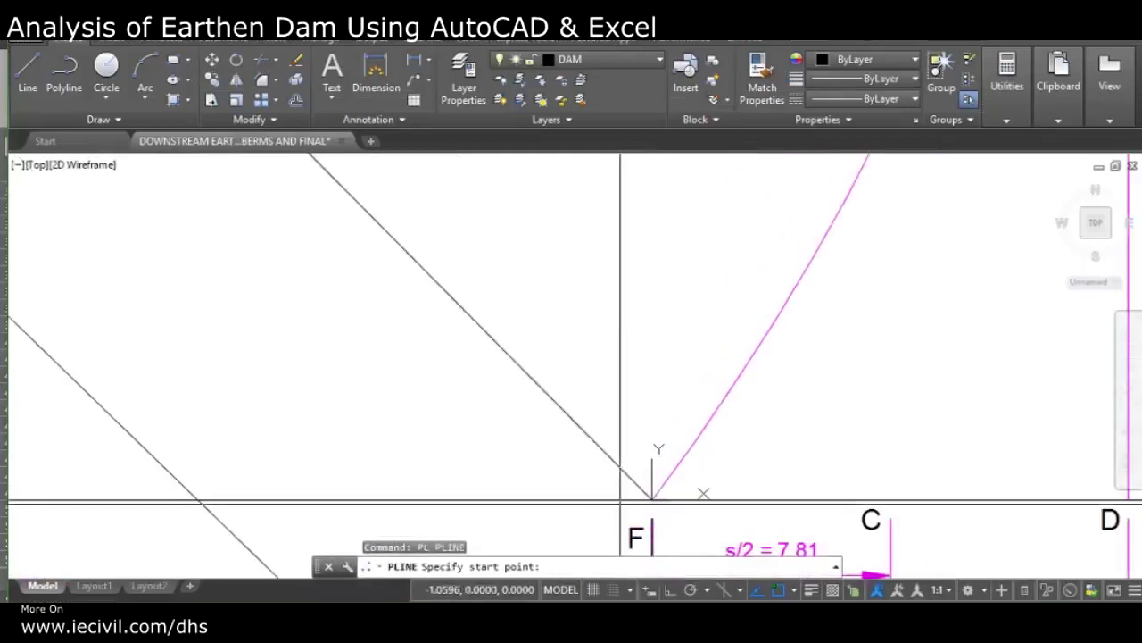
key("ctrl+v")
key("Return")
scroll(659, 516, "down", 10)
scroll(488, 353, "up", 5)
left_click(551, 322)
left_click(541, 337)
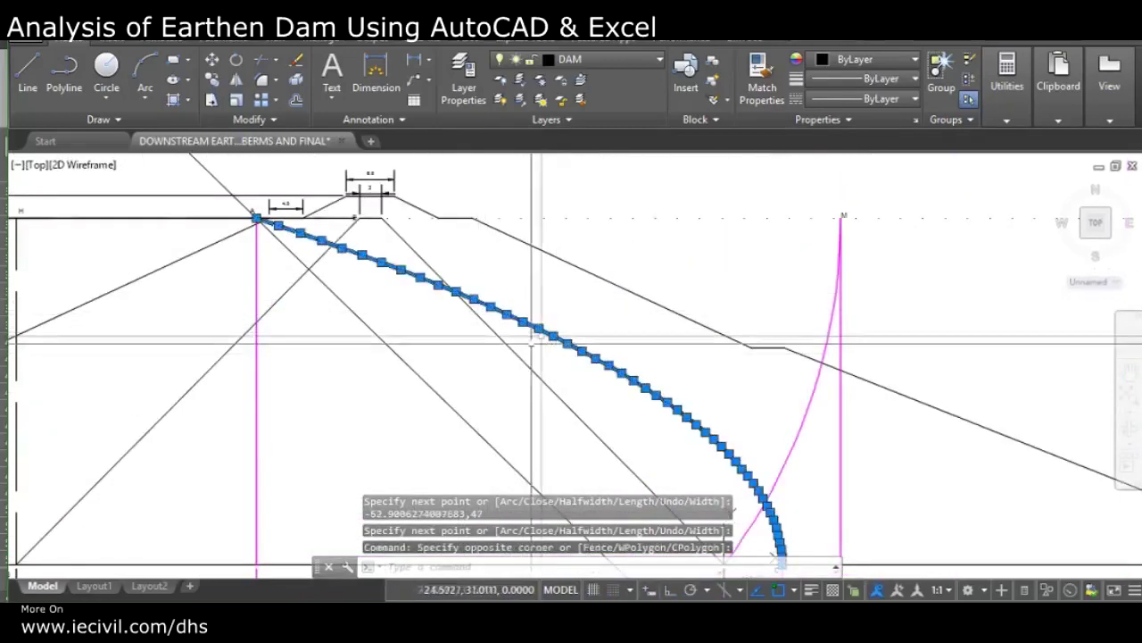
Step: Examine the plotted curve from point A down to where it meets the dam base at point C
scroll(536, 339, "down", 3)
scroll(786, 523, "up", 5)
scroll(786, 523, "up", 6)
key("Escape")
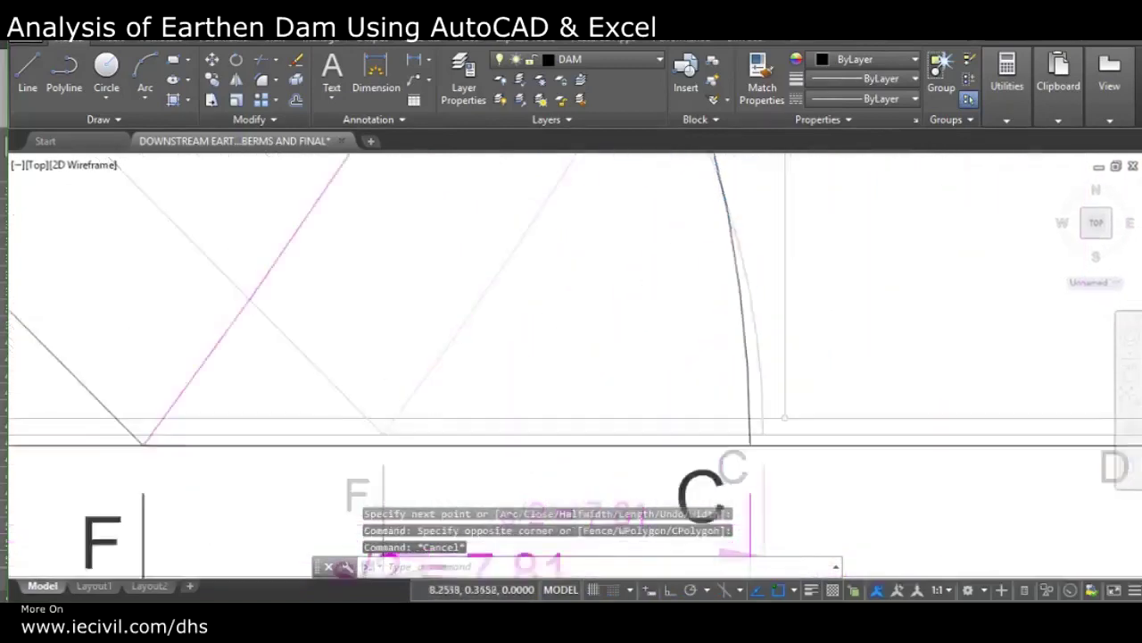
scroll(785, 418, "up", 3)
left_click(755, 436)
left_click(670, 454)
scroll(686, 363, "down", 5)
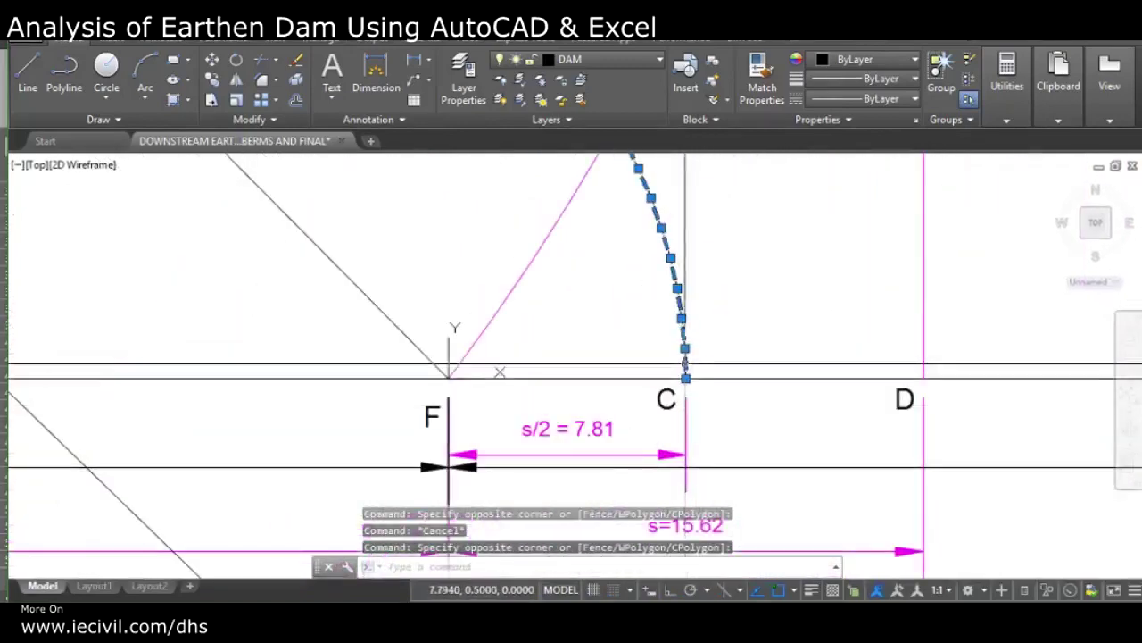
scroll(685, 366, "down", 3)
scroll(550, 304, "up", 5)
middle_click_drag(550, 304, 815, 427)
scroll(265, 210, "up", 4)
scroll(264, 187, "down", 8)
Step: Erase the plotted coordinate curve from the dam cross-section
key("Escape")
scroll(295, 355, "up", 5)
left_click(315, 284)
key("Delete")
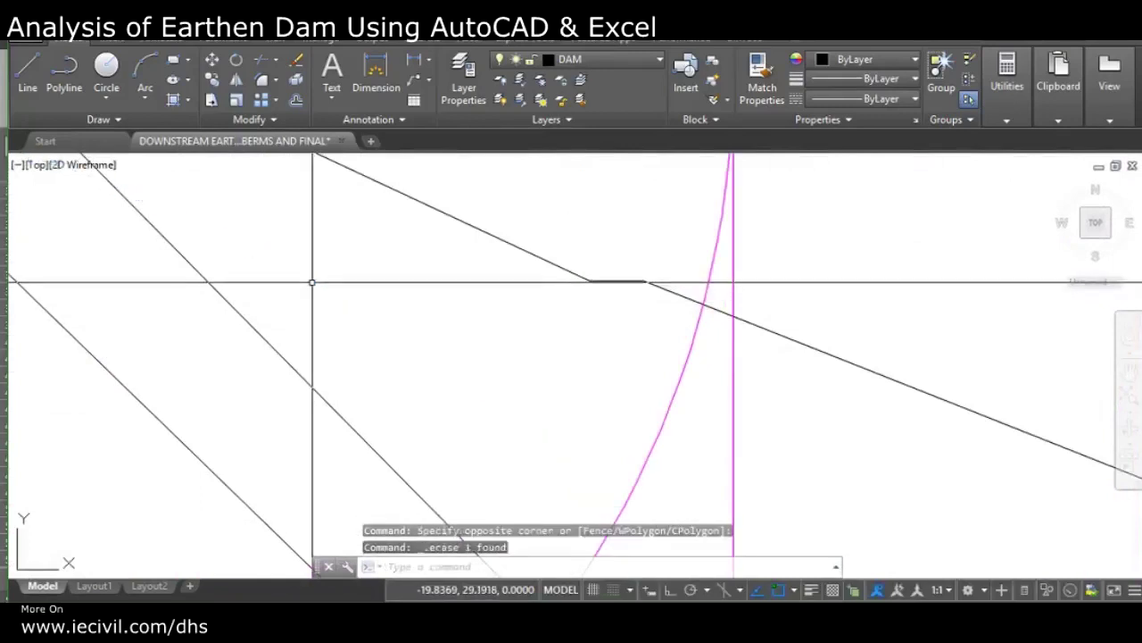
Step: Thaw and unlock the PHREATIC LINE layer to bring the prepared phreatic line into the cross-section
left_click(606, 59)
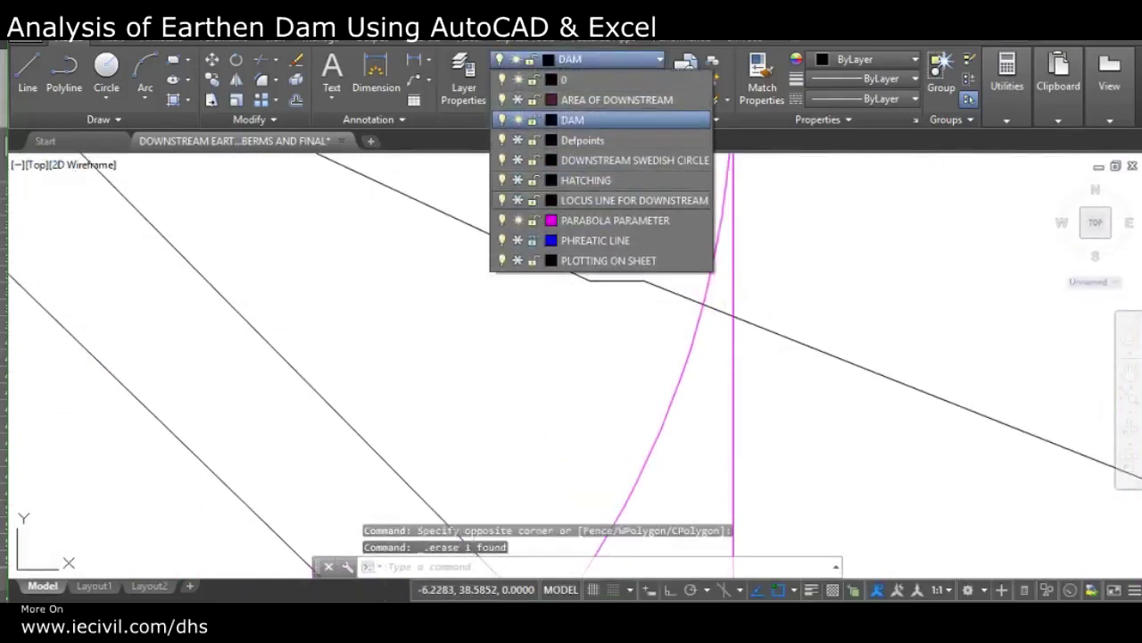
left_click(533, 240)
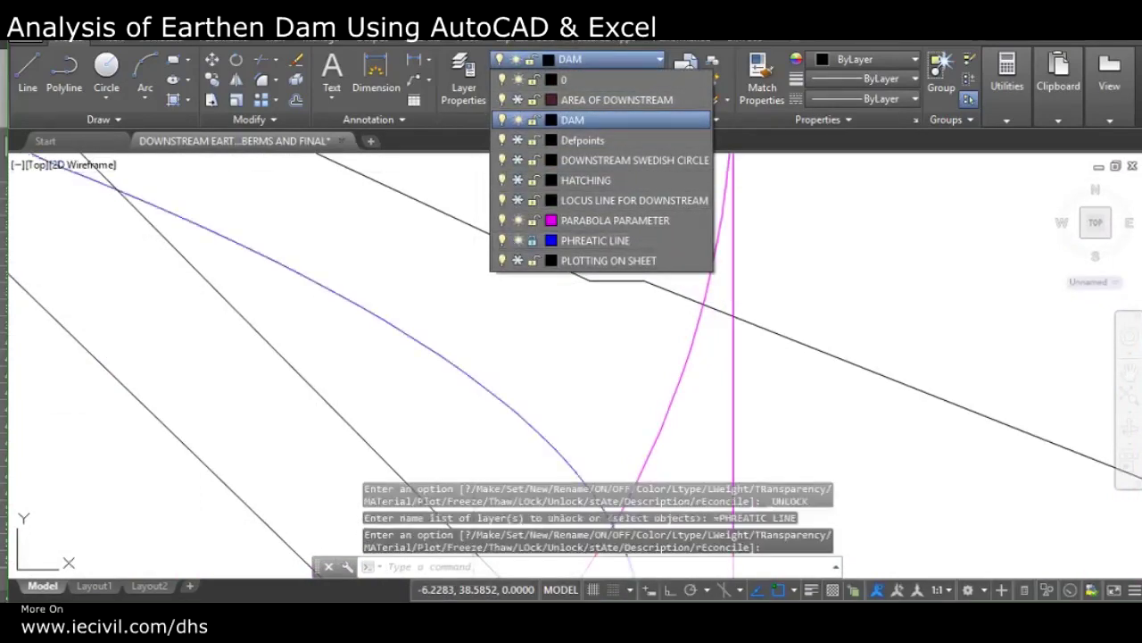
scroll(374, 223, "down", 4)
scroll(375, 223, "up", 5)
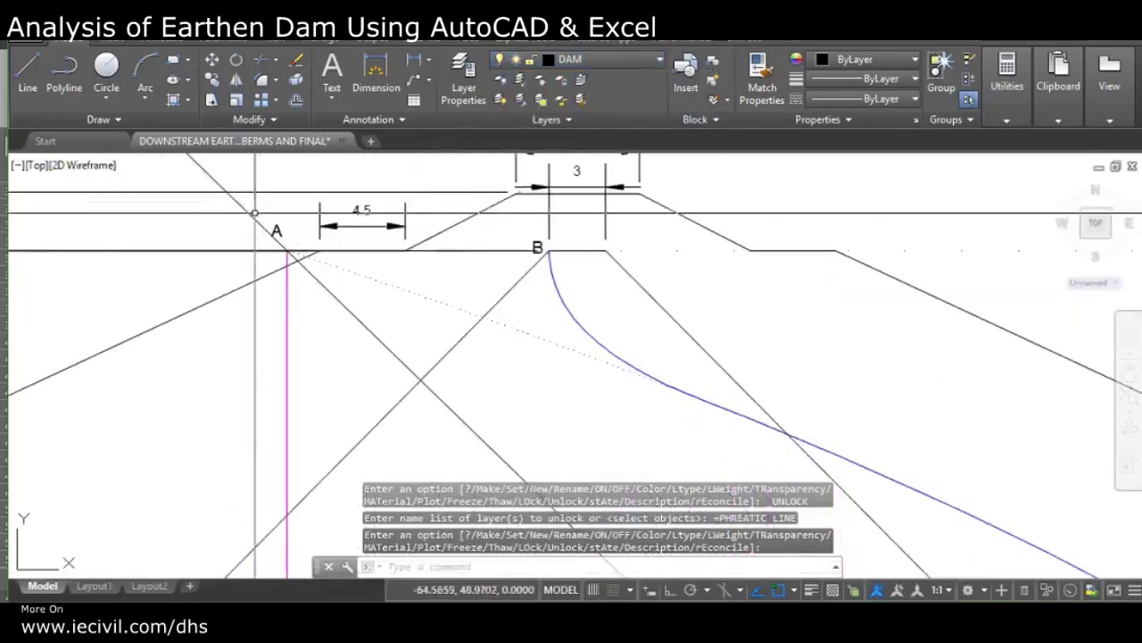
Step: Inspect the dotted segment of the parabola starting at point A by selecting it, and clear the selection
left_click(431, 295)
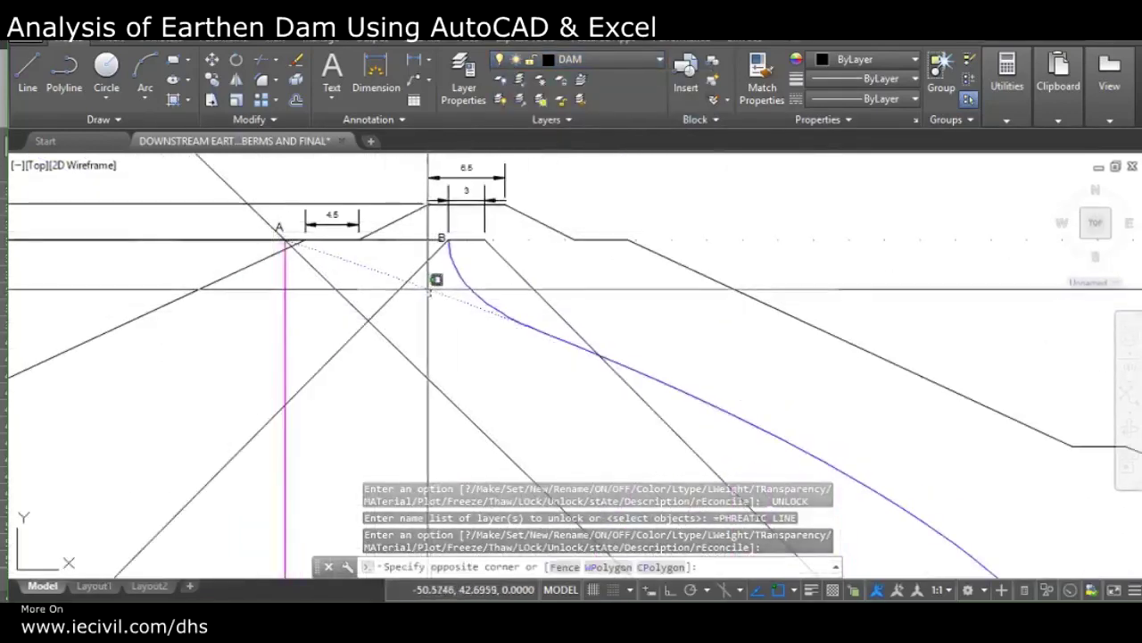
left_click(427, 286)
scroll(446, 303, "down", 4)
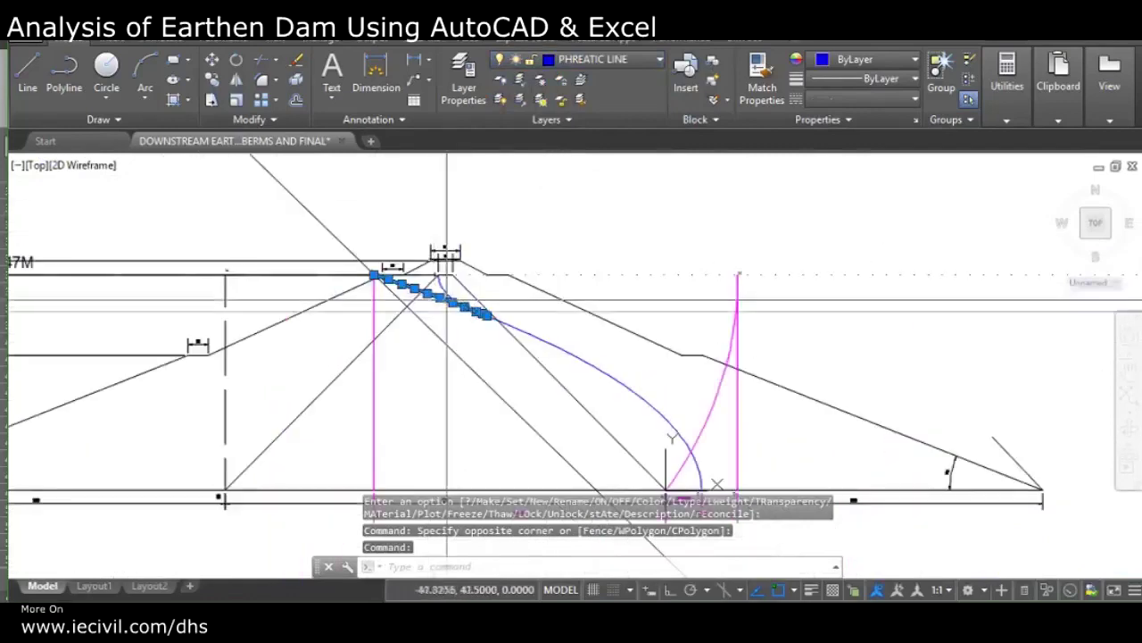
key("Escape")
key("Escape")
Step: Inspect the entry correction curve of the phreatic line at point B on the core's upstream corner
scroll(473, 267, "up", 5)
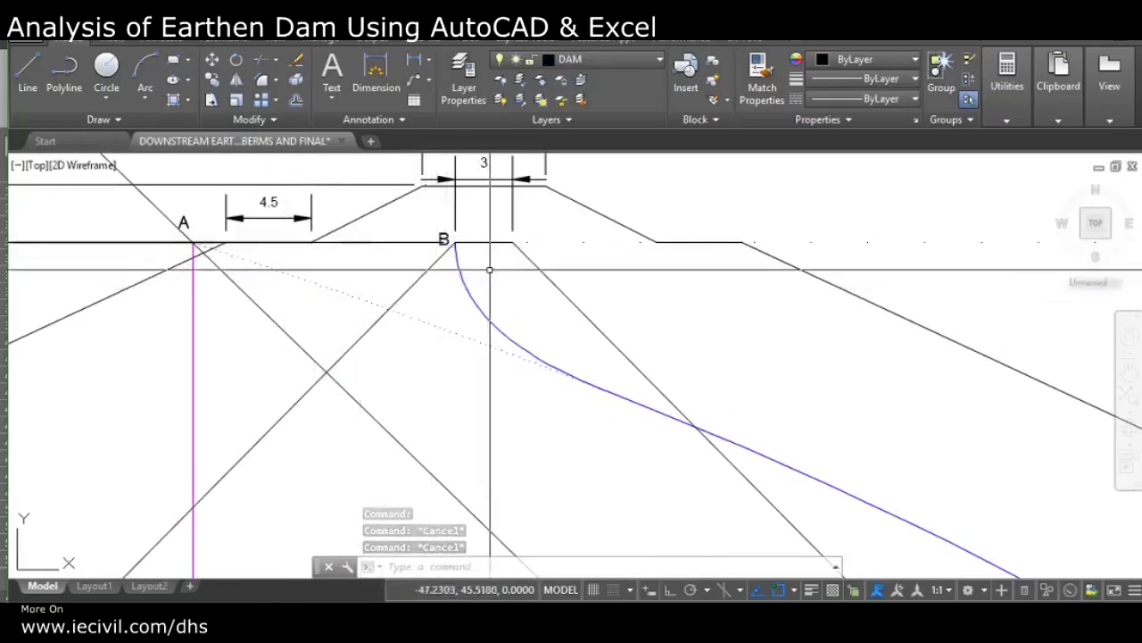
left_click(457, 266)
left_click(457, 280)
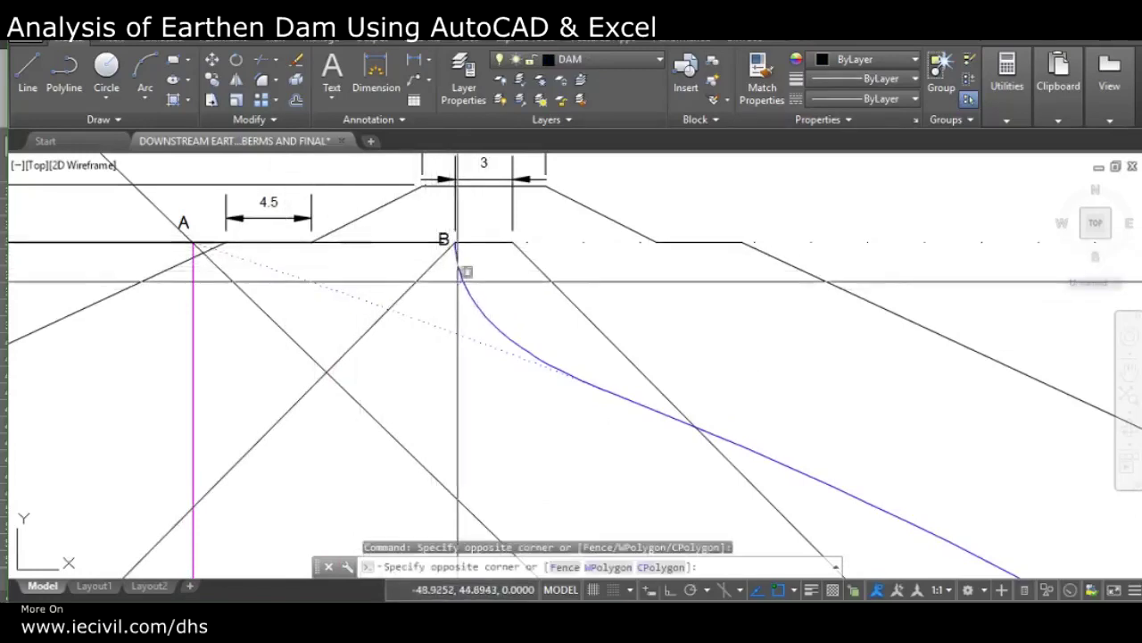
left_click(466, 271)
left_click(461, 272)
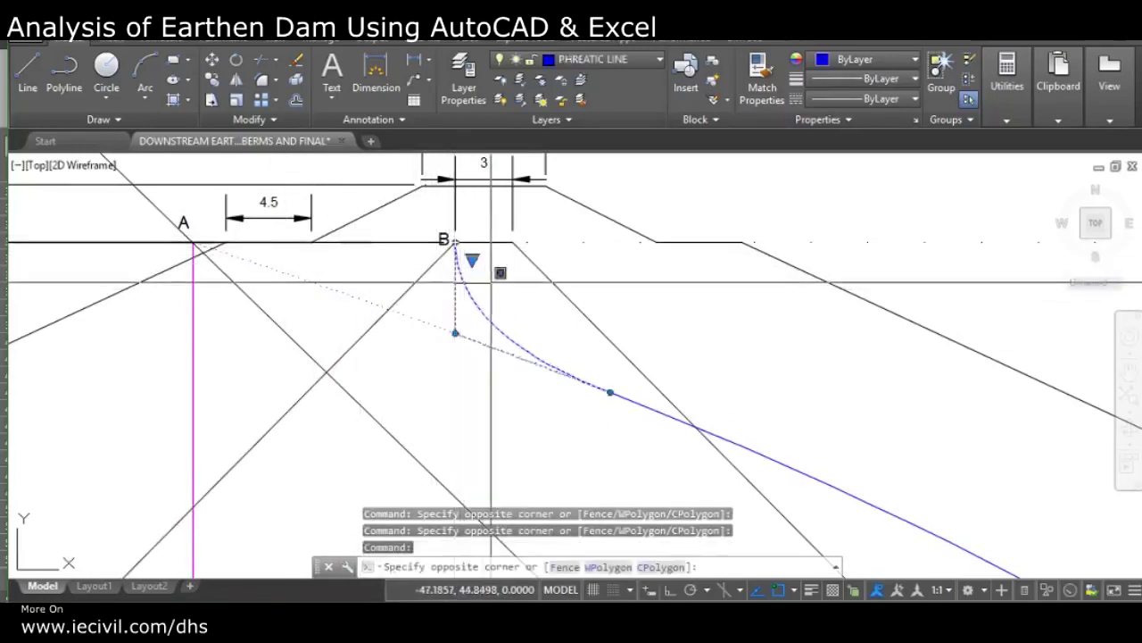
key("Escape")
key("Escape")
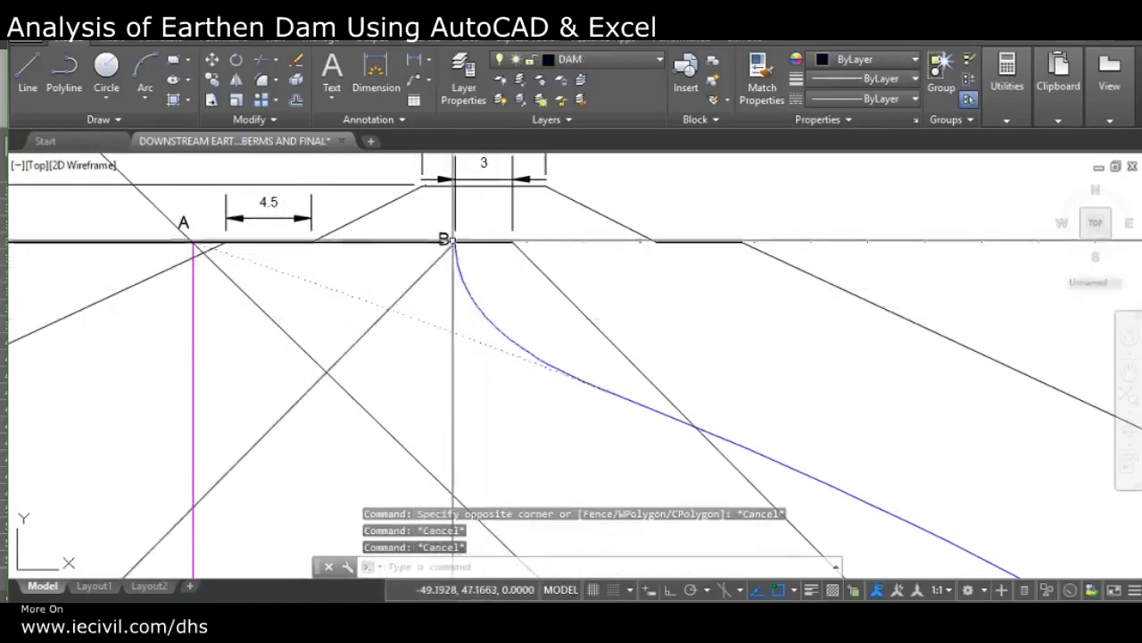
scroll(453, 243, "up", 10)
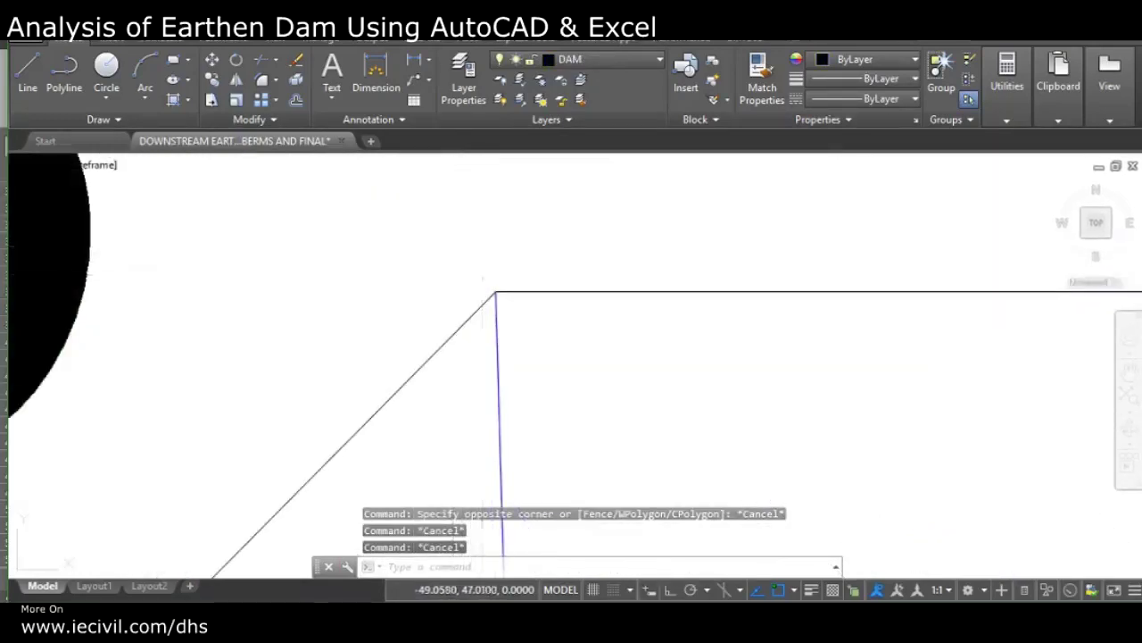
scroll(470, 259, "down", 10)
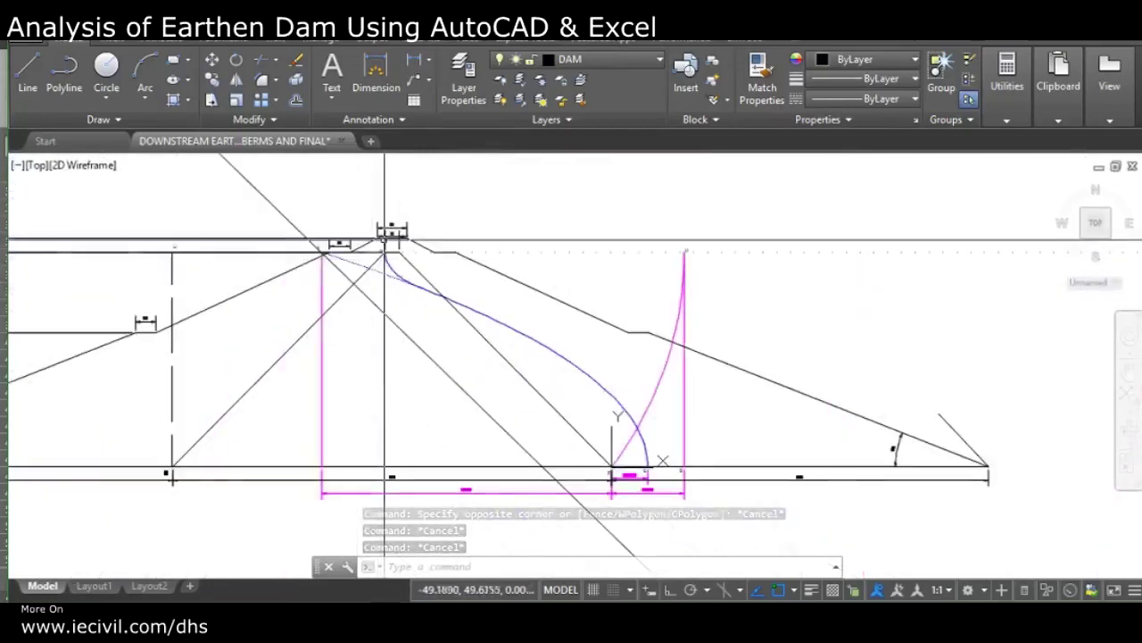
Step: Examine the finished phreatic line across the dam section, from the crest at B to point C and the downstream toe
scroll(795, 536, "up", 3)
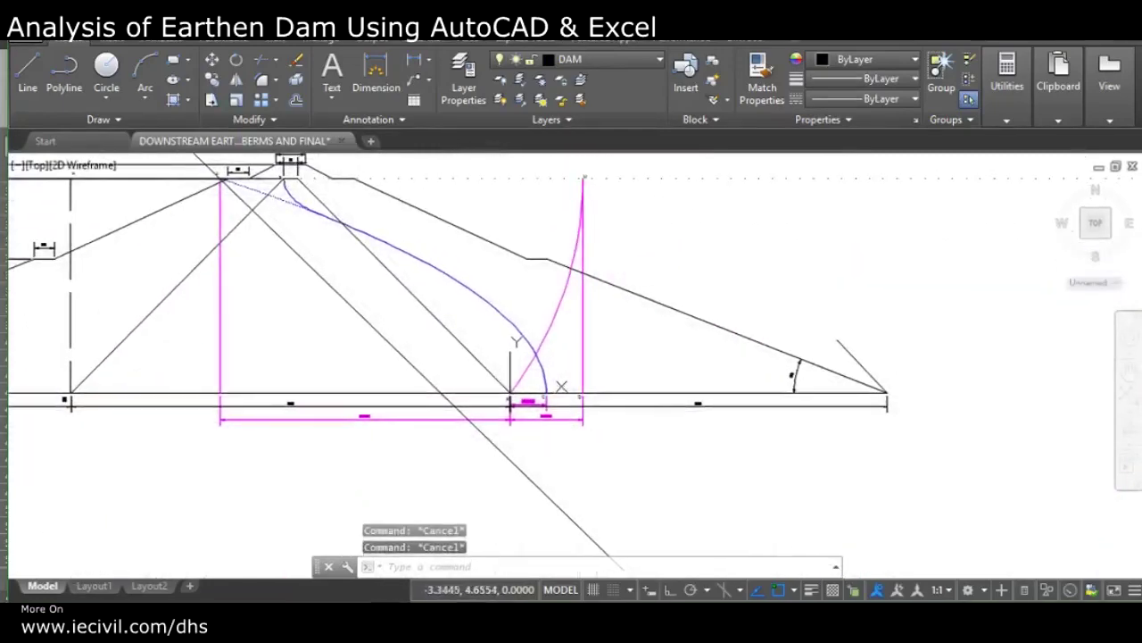
scroll(650, 404, "down", 6)
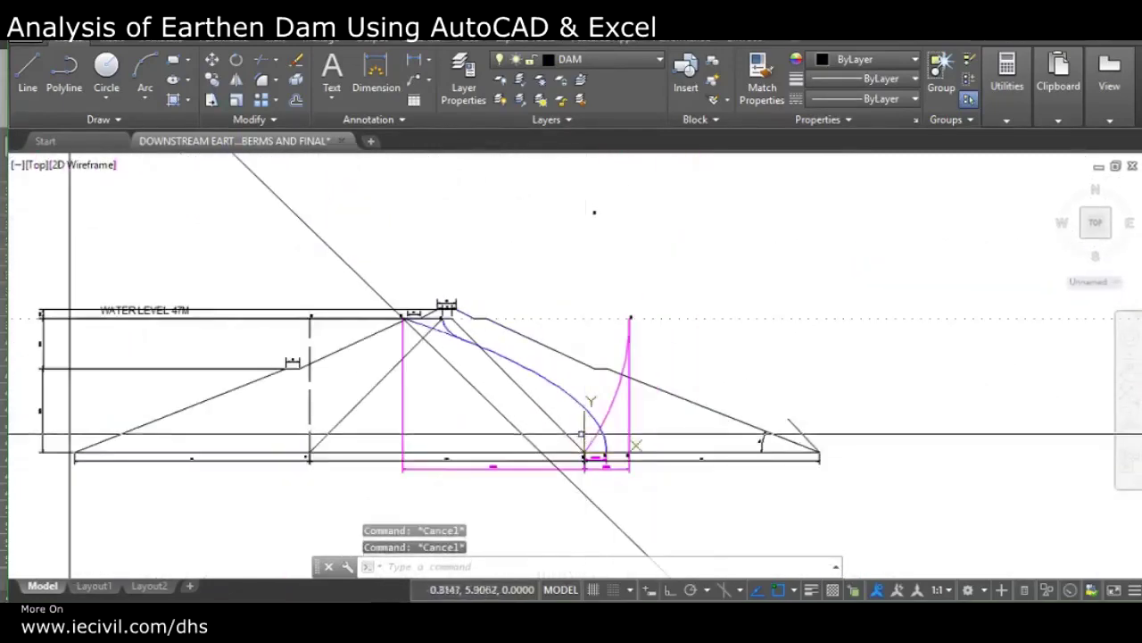
middle_click_drag(650, 404, 575, 436)
scroll(522, 430, "up", 6)
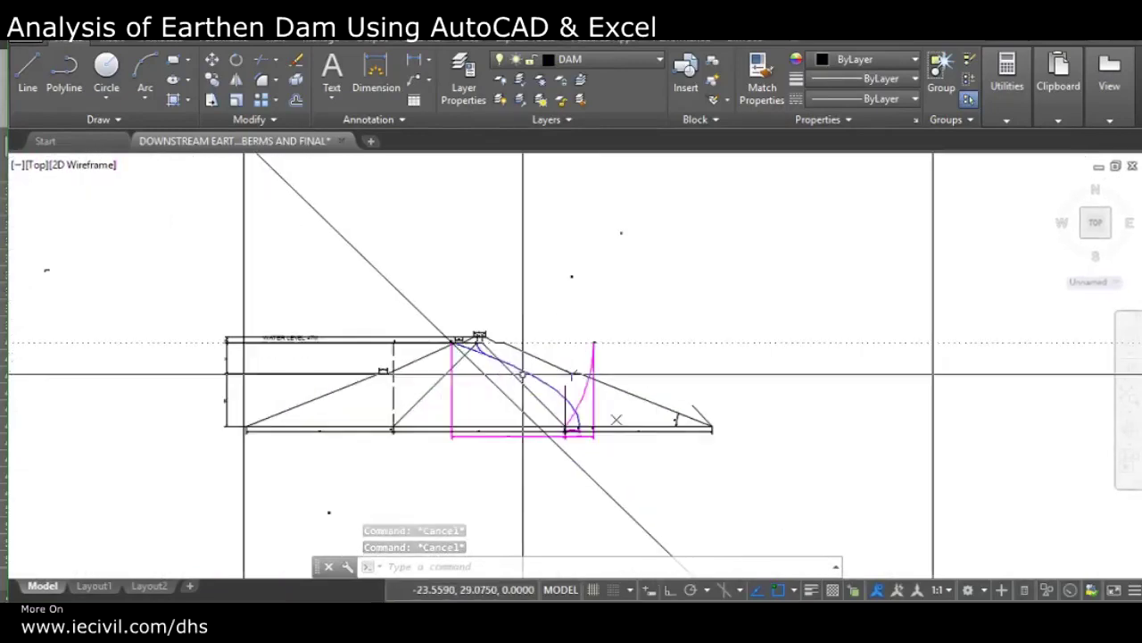
middle_click_drag(529, 282, 530, 330)
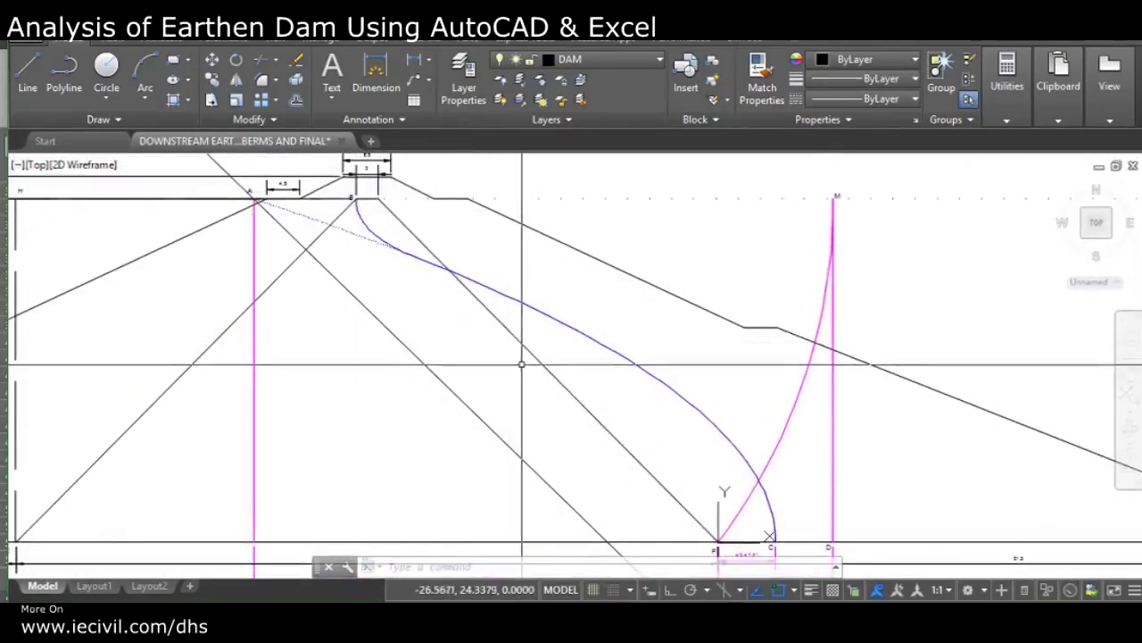
scroll(522, 364, "down", 4)
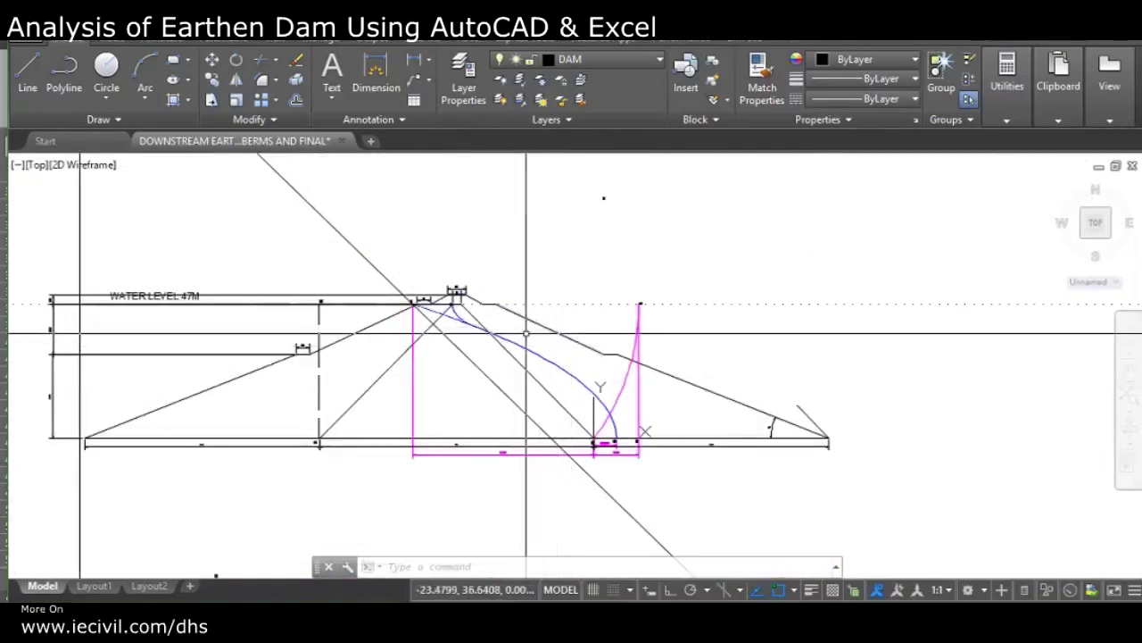
scroll(526, 333, "up", 2)
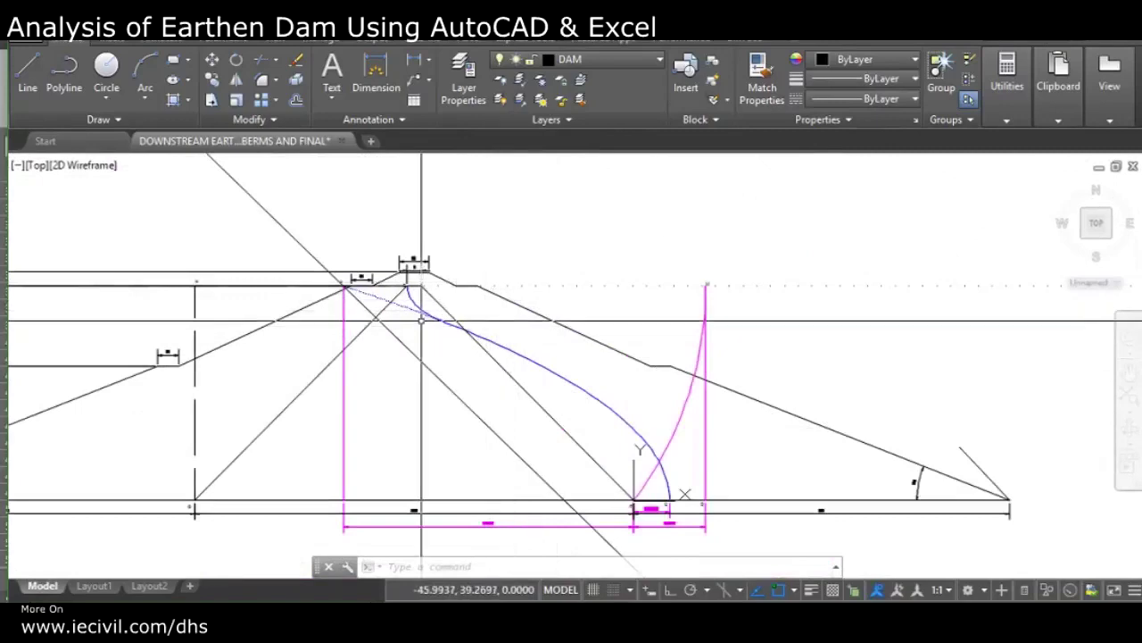
middle_click_drag(620, 390, 505, 388)
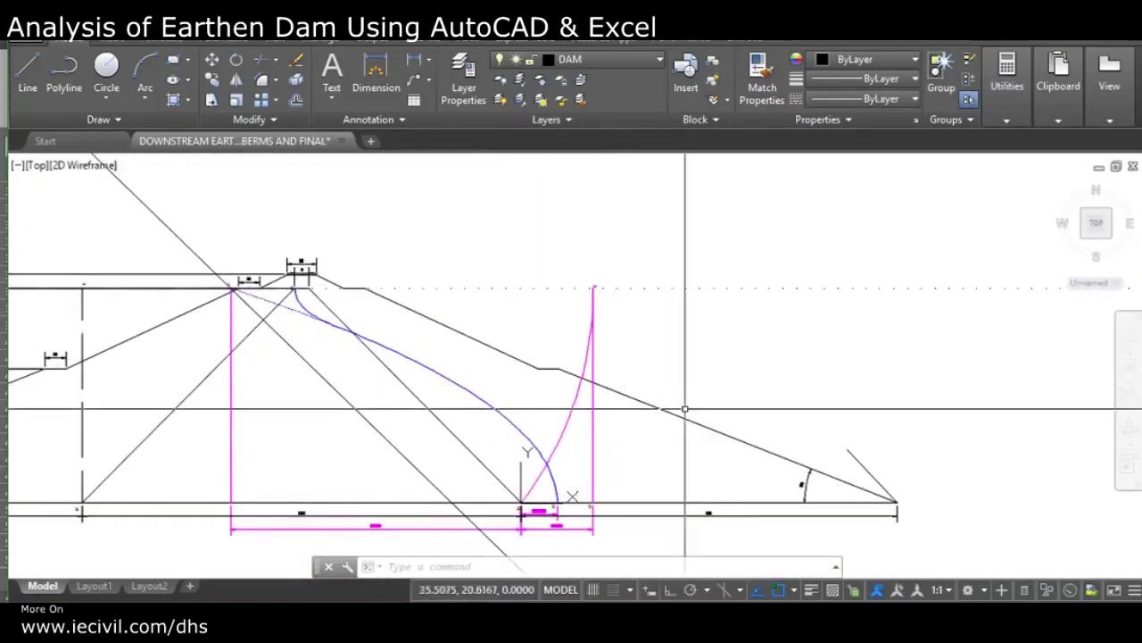
scroll(875, 465, "up", 4)
scroll(730, 428, "down", 4)
middle_click_drag(730, 429, 924, 526)
scroll(302, 312, "up", 4)
scroll(401, 327, "up", 4)
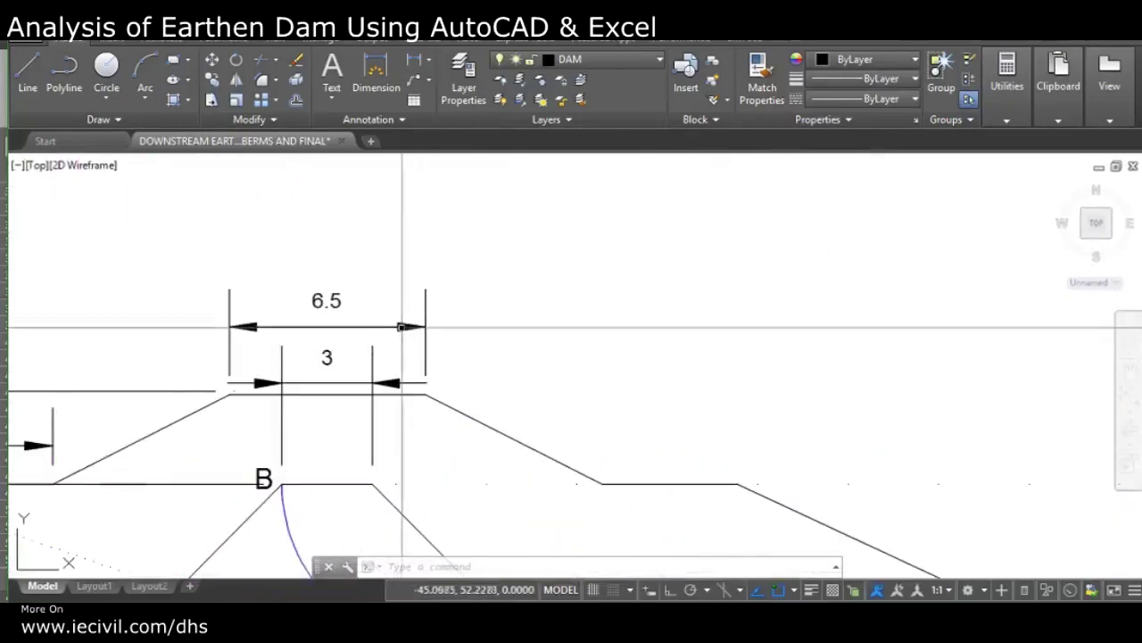
scroll(355, 361, "down", 3)
scroll(451, 294, "down", 3)
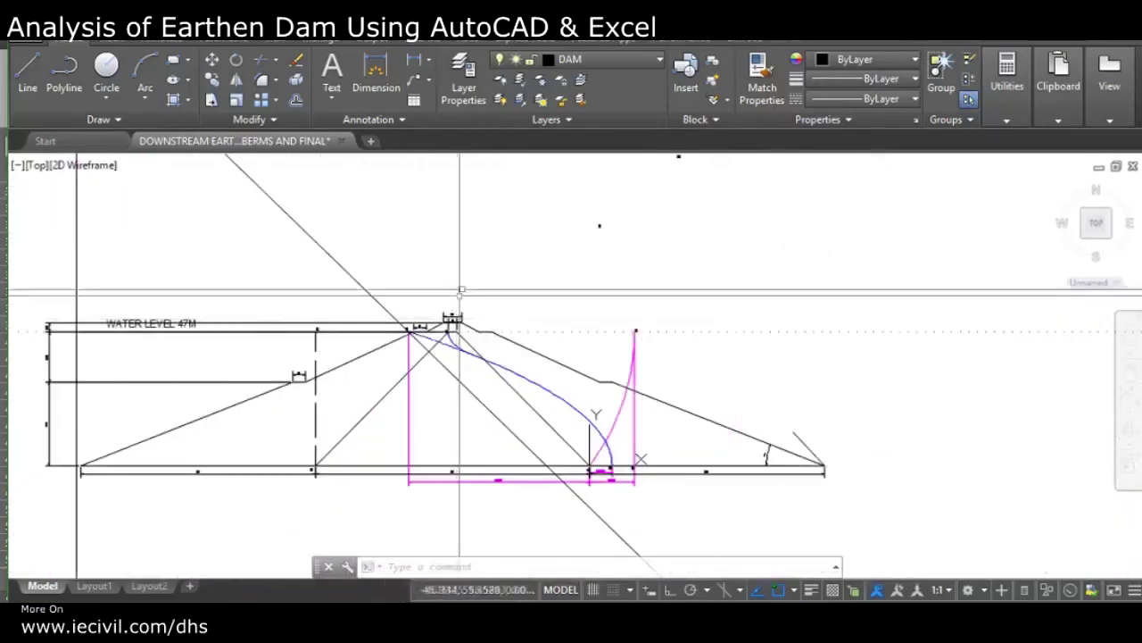
scroll(357, 470, "up", 3)
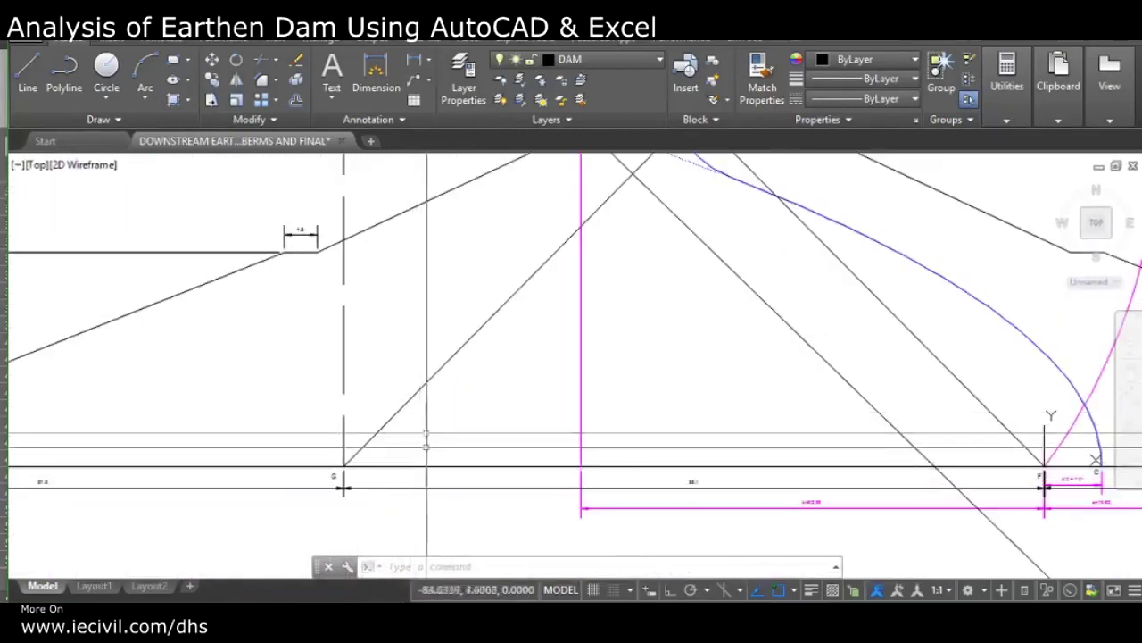
scroll(474, 423, "down", 3)
scroll(560, 275, "up", 2)
Step: Locate and inspect point P above the dam section, leaving nothing selected
mouse_move(577, 309)
middle_mouse_down()
mouse_move(506, 372)
mouse_move(419, 395)
middle_mouse_up()
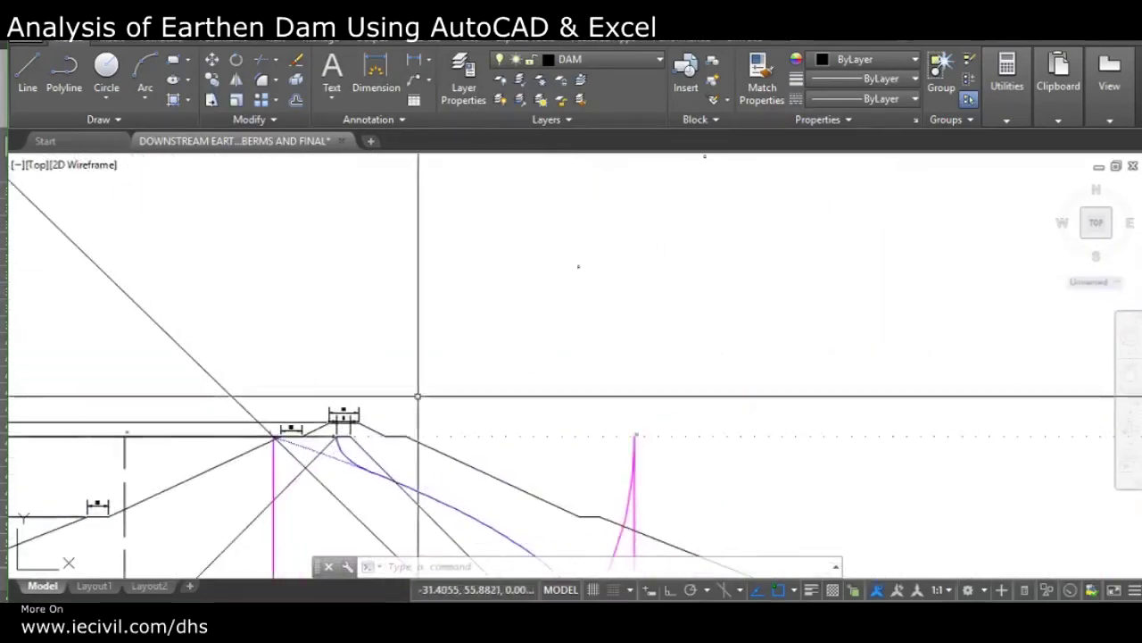
scroll(578, 267, "down", 3)
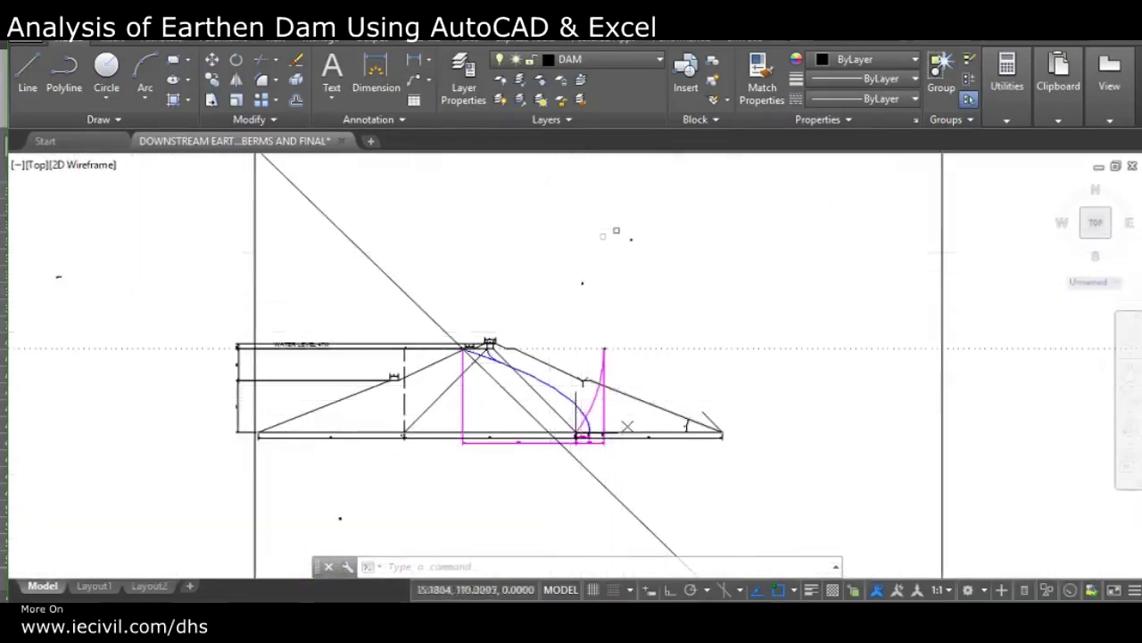
scroll(603, 295, "up", 3)
scroll(598, 295, "up", 5)
scroll(548, 284, "down", 4)
left_click(625, 265)
key("Escape")
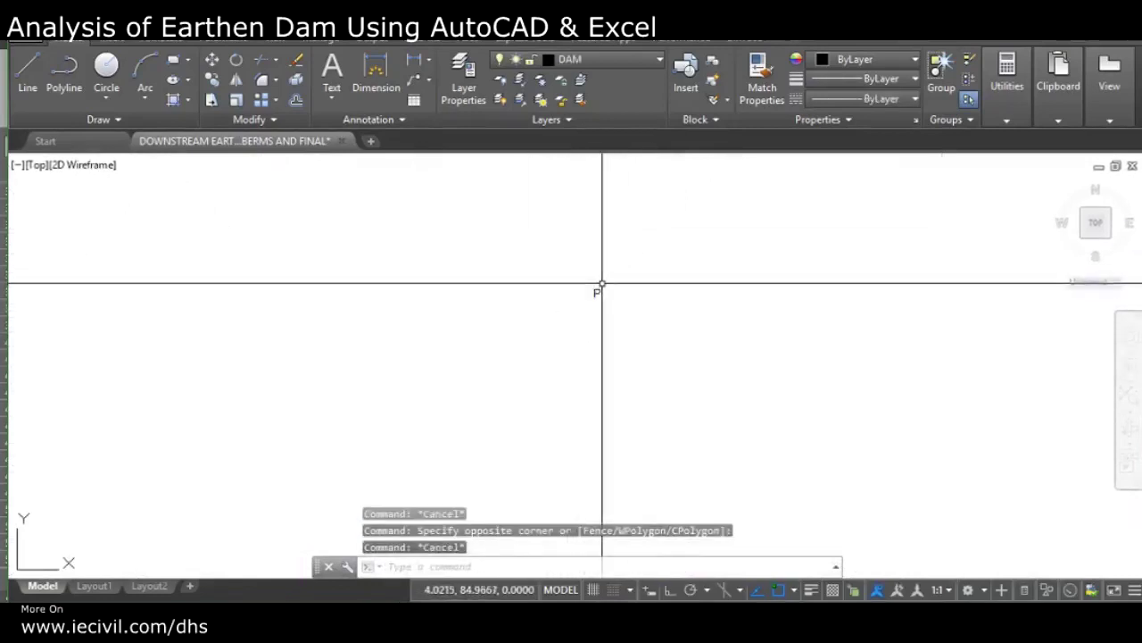
Step: Inspect the downstream stretch of the dam base between F and the toe by selecting there, and clear the selection
scroll(571, 306, "down", 3)
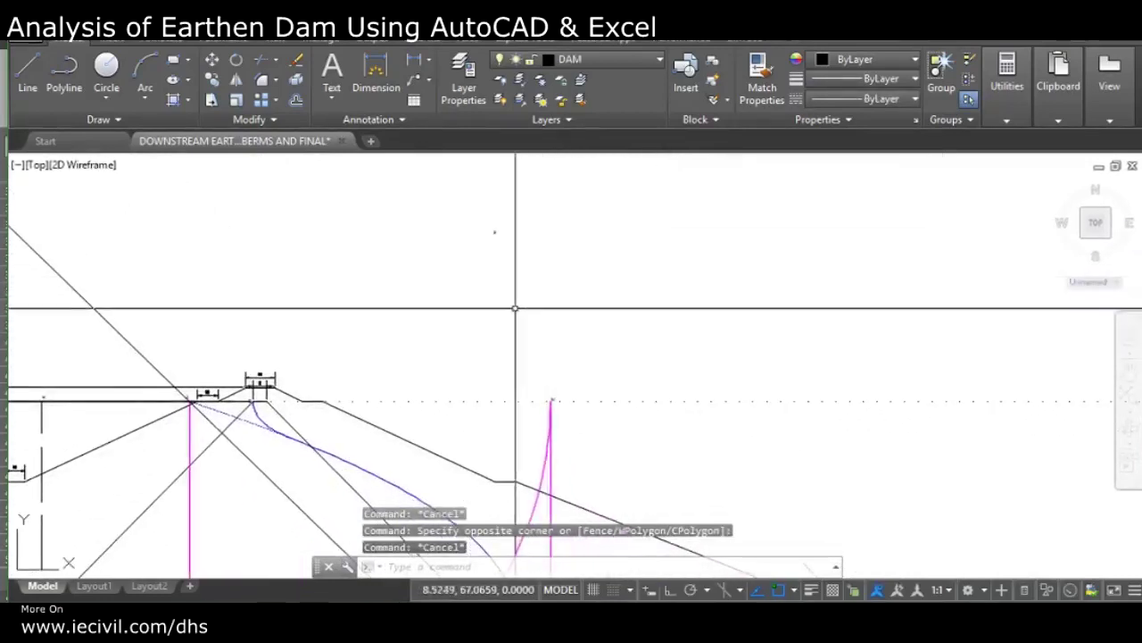
scroll(513, 303, "up", 1)
scroll(509, 339, "down", 2)
scroll(638, 384, "up", 3)
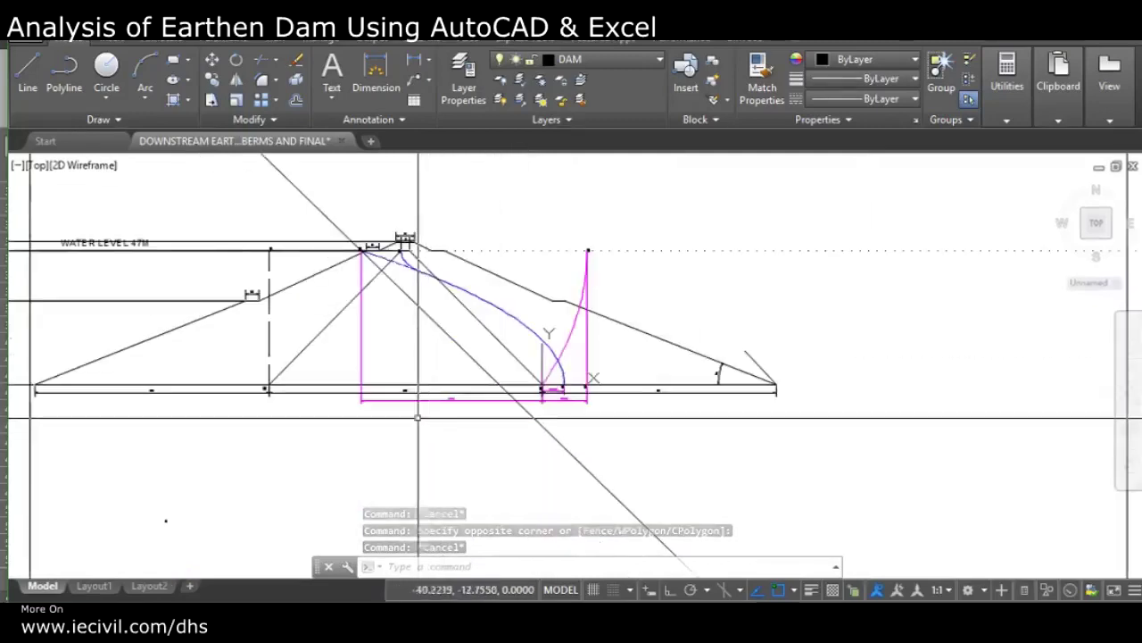
scroll(652, 384, "up", 3)
left_click(716, 380)
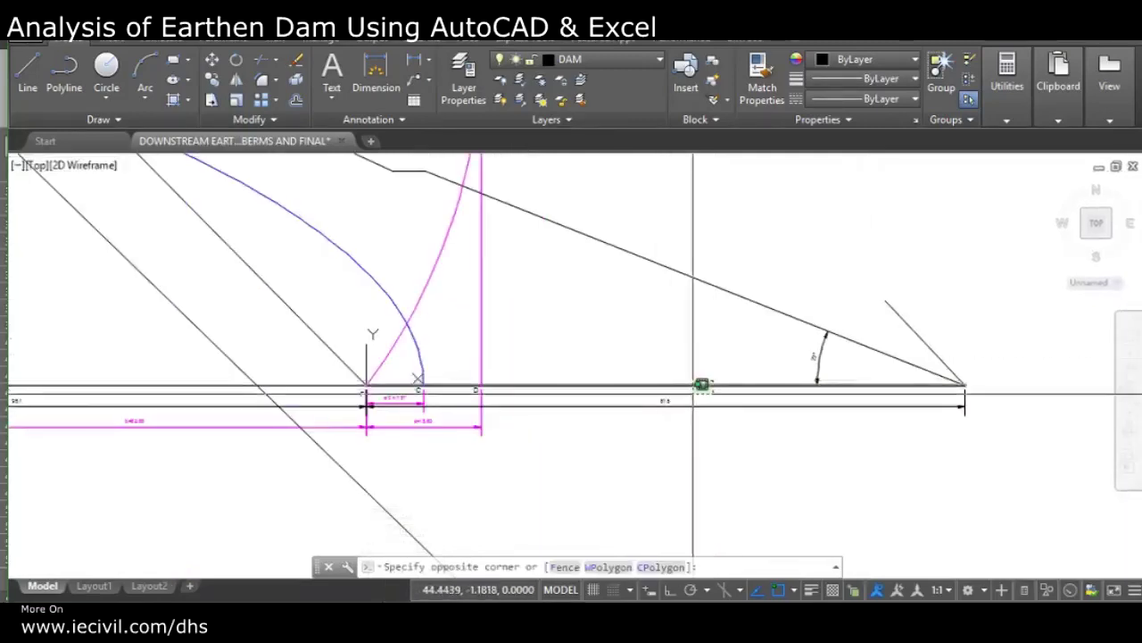
left_click(694, 392)
scroll(636, 341, "down", 3)
key("Escape")
key("Escape")
Step: Review the full dam section from the upstream water level to the downstream toe, and point P above it
scroll(556, 416, "down", 2)
scroll(469, 332, "up", 6)
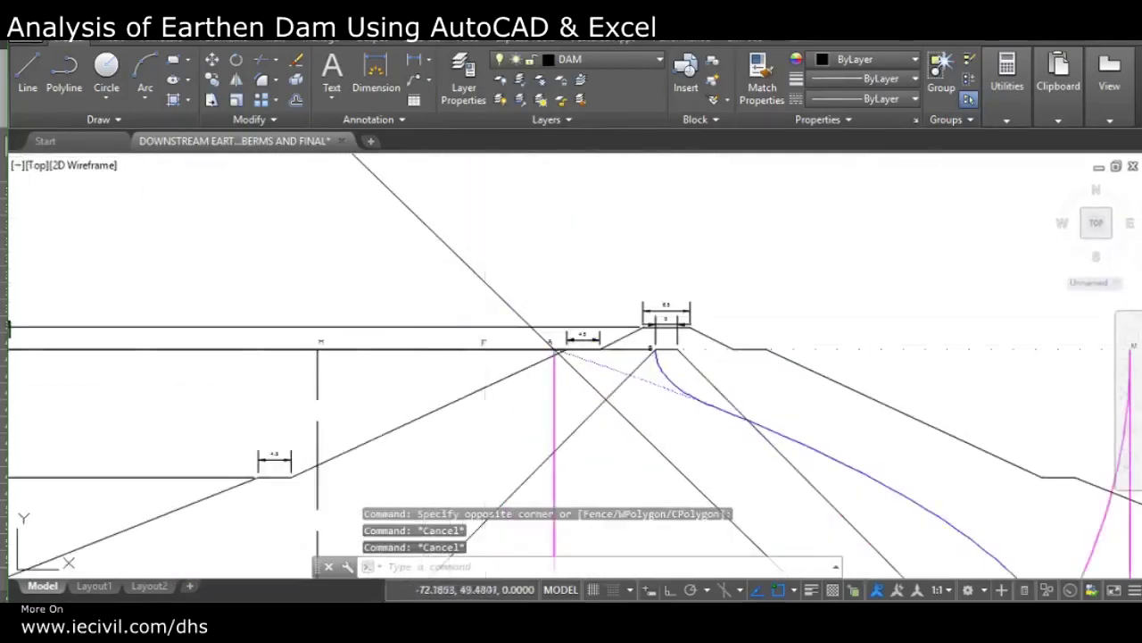
scroll(470, 332, "down", 3)
scroll(387, 345, "up", 2)
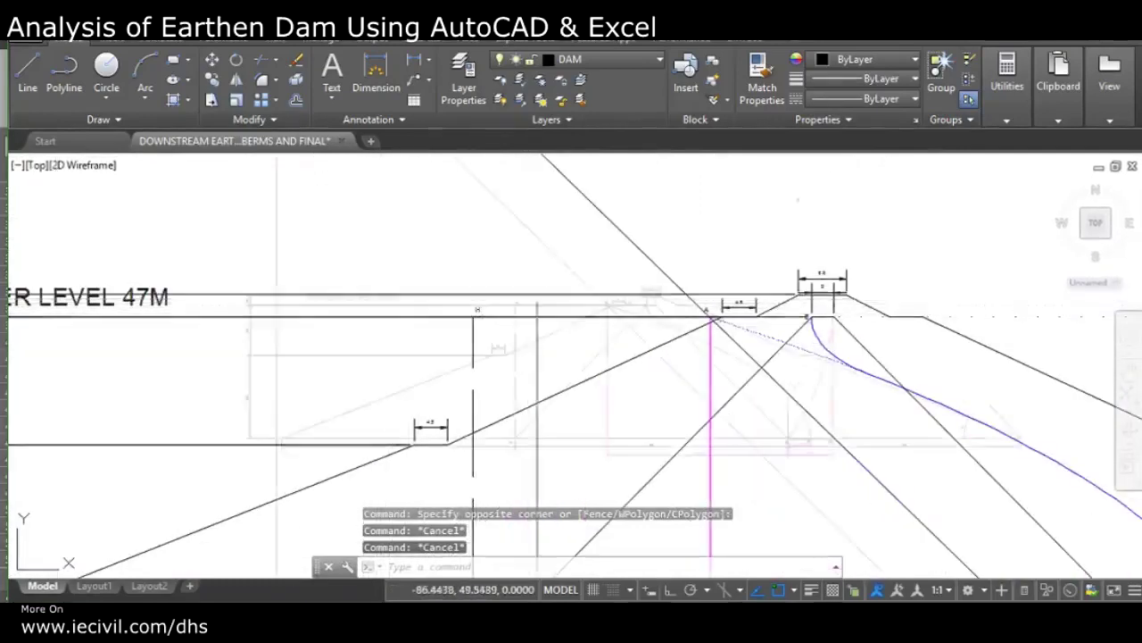
scroll(520, 265, "down", 2)
scroll(848, 388, "up", 4)
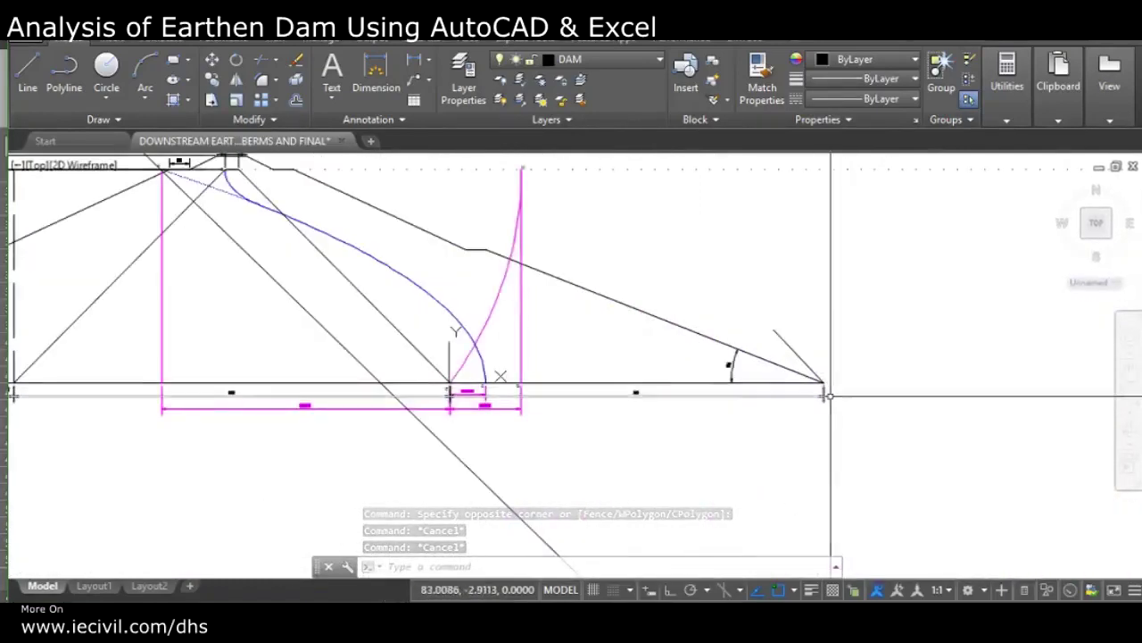
scroll(823, 382, "down", 3)
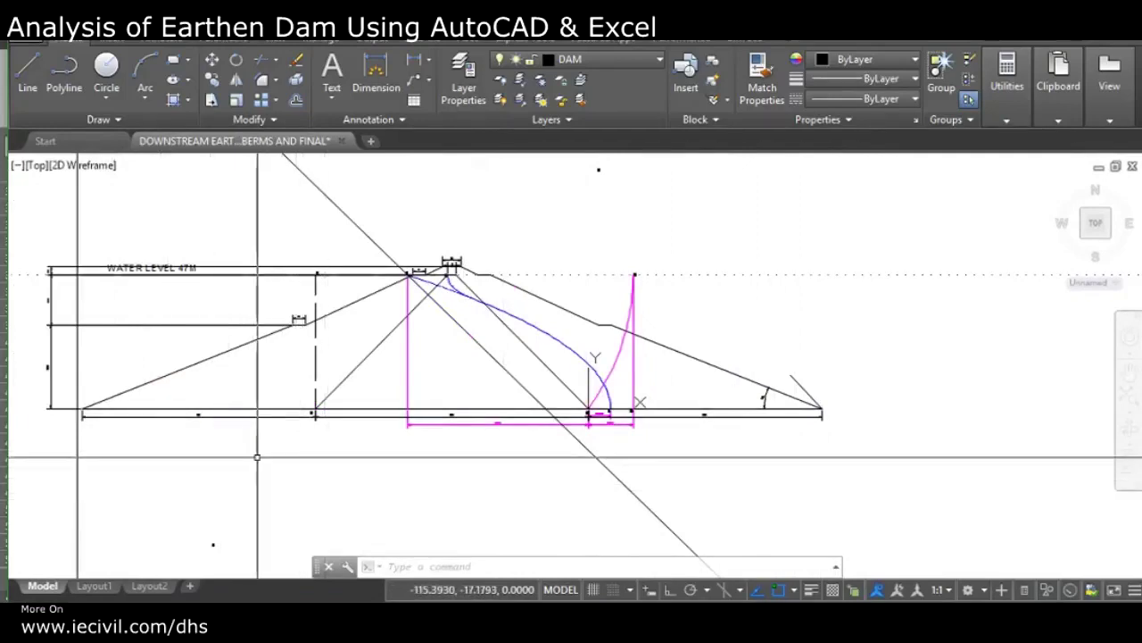
scroll(257, 457, "down", 2)
scroll(446, 272, "up", 6)
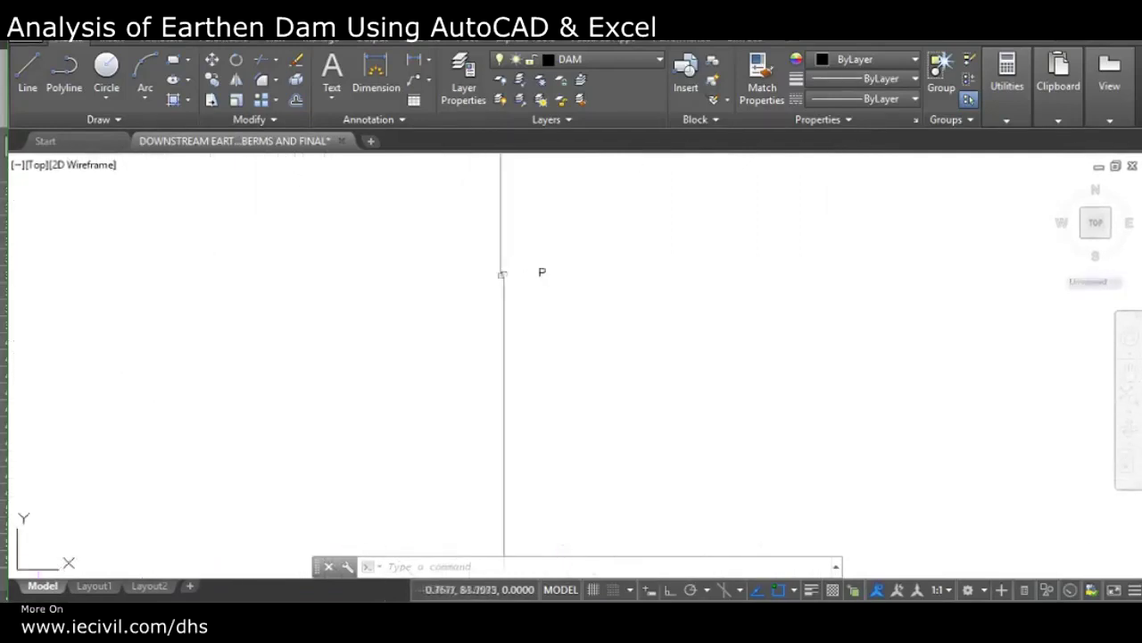
Step: Examine the dam section within its rectangular border, including the area around point P above the downstream slope
scroll(505, 270, "down", 5)
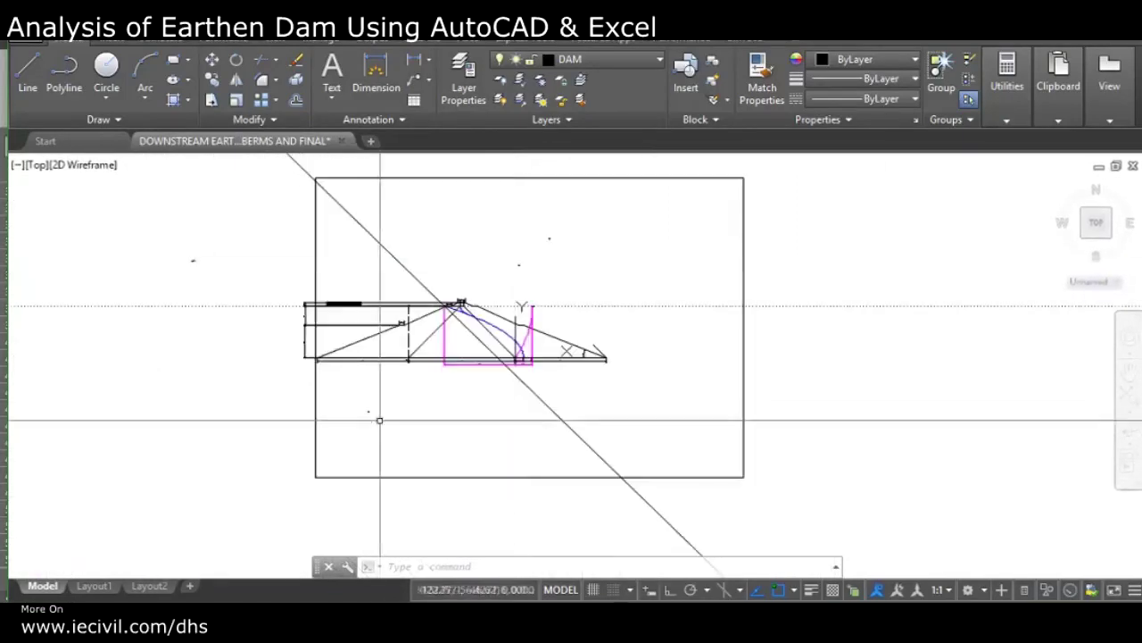
scroll(366, 416, "up", 5)
scroll(423, 391, "down", 6)
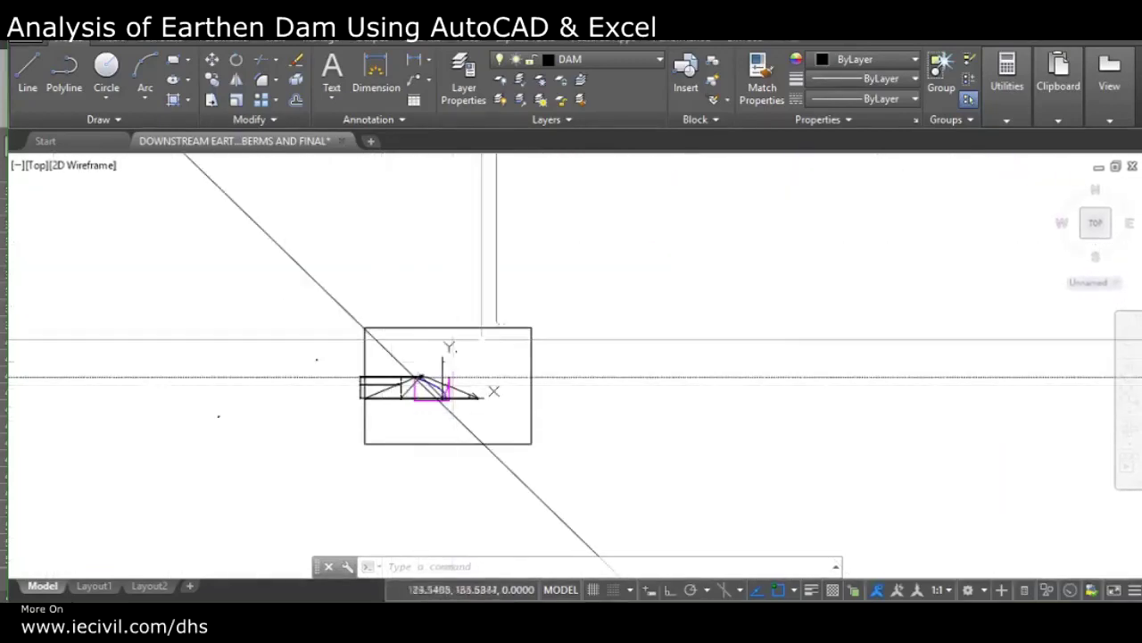
scroll(421, 319, "up", 3)
scroll(406, 257, "up", 5)
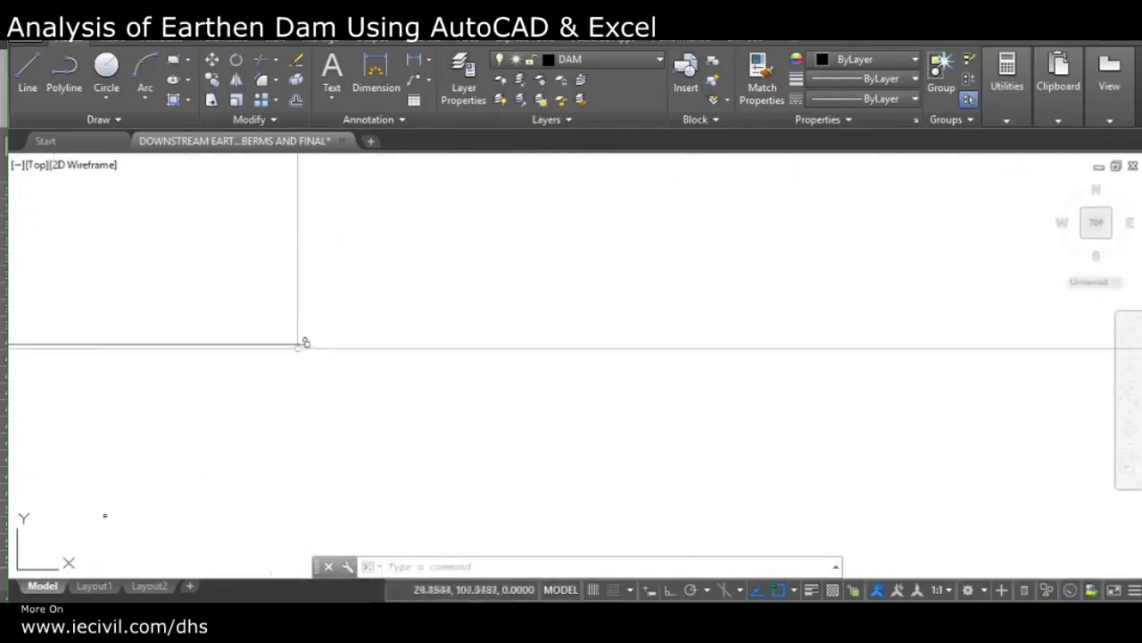
scroll(334, 444, "down", 4)
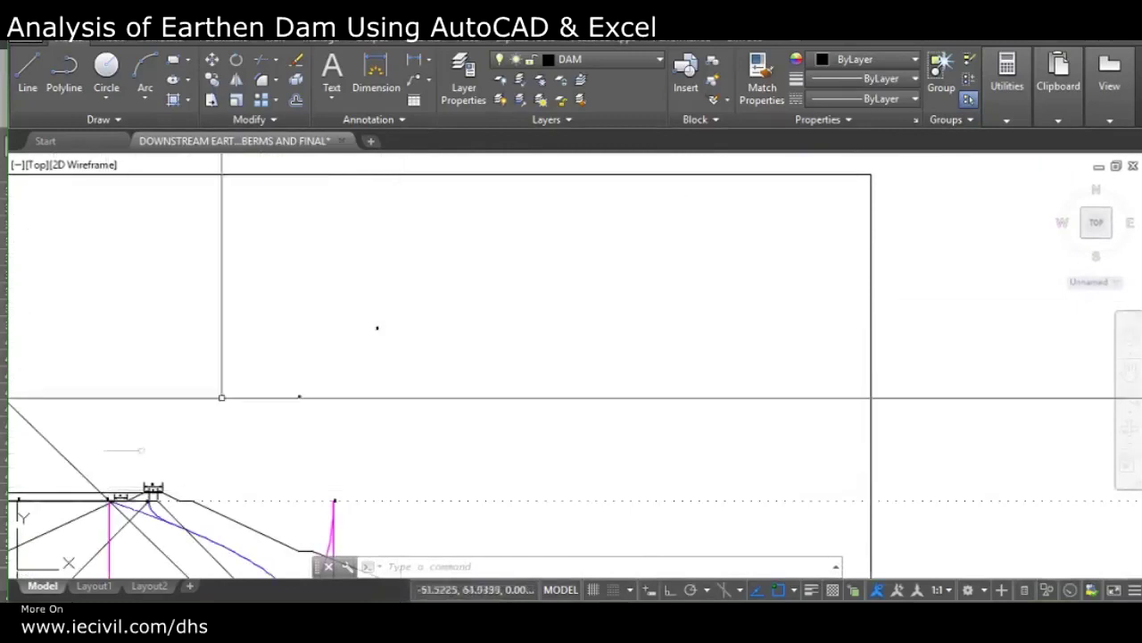
middle_click_drag(352, 349, 416, 323)
scroll(286, 317, "down", 4)
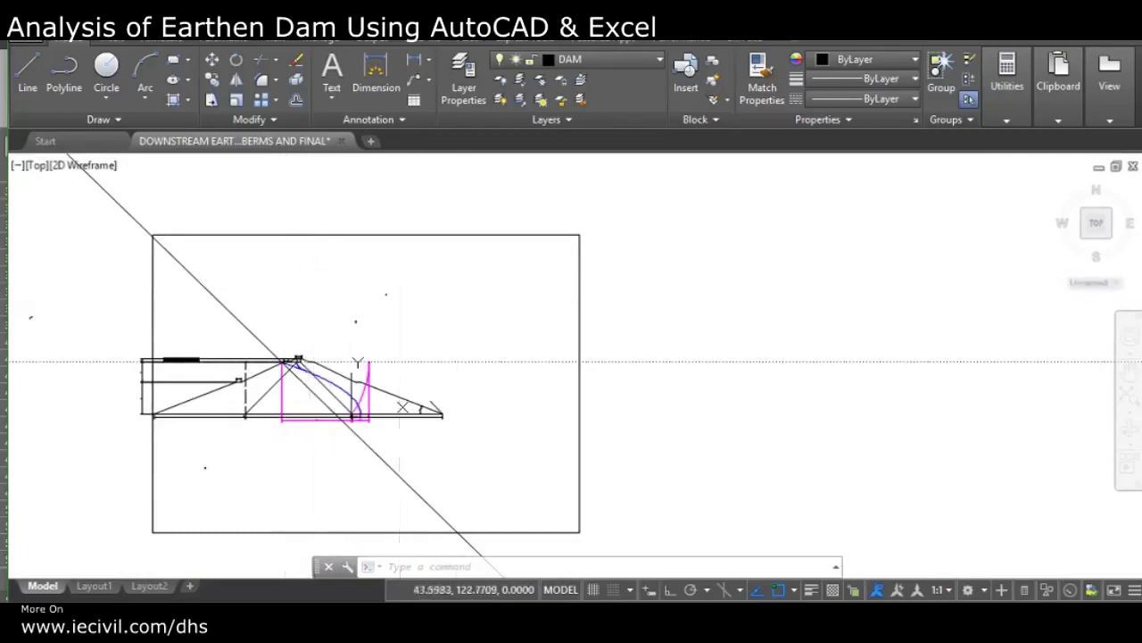
Step: Thaw the LOCUS LINE FOR DOWNSTREAM layer
left_click(580, 59)
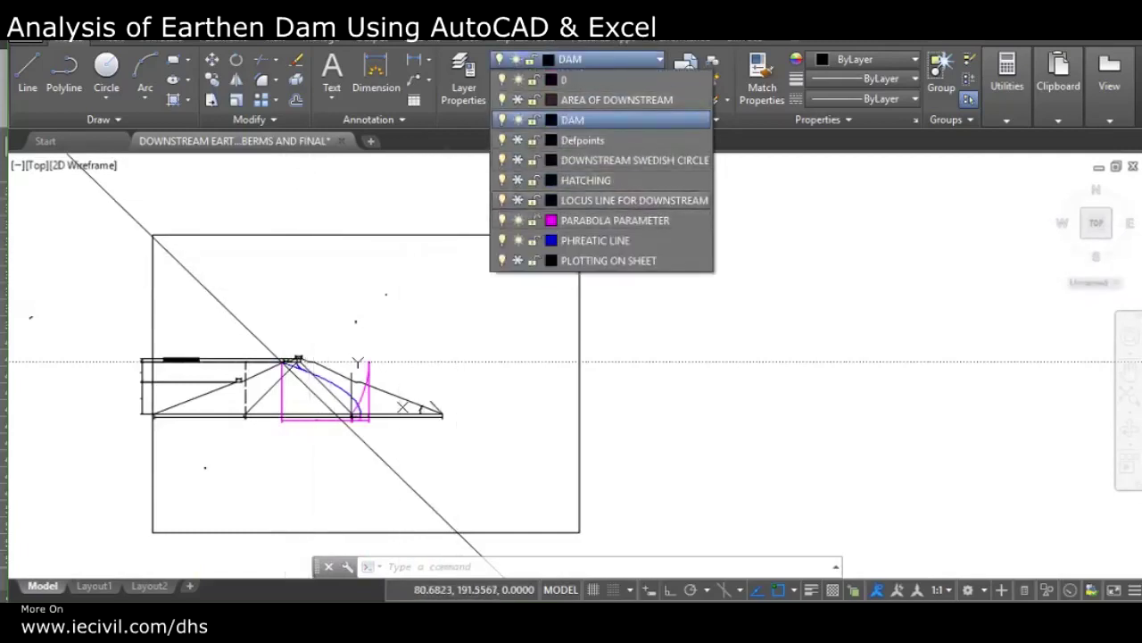
left_click(518, 200)
left_click(357, 326)
Step: Examine the construction lines rising from the crest and downstream toe and the vertical line below the toe, leaving nothing selected
middle_click_drag(349, 337, 458, 278)
scroll(512, 362, "up", 2)
scroll(536, 348, "up", 10)
scroll(673, 421, "down", 8)
scroll(315, 354, "up", 4)
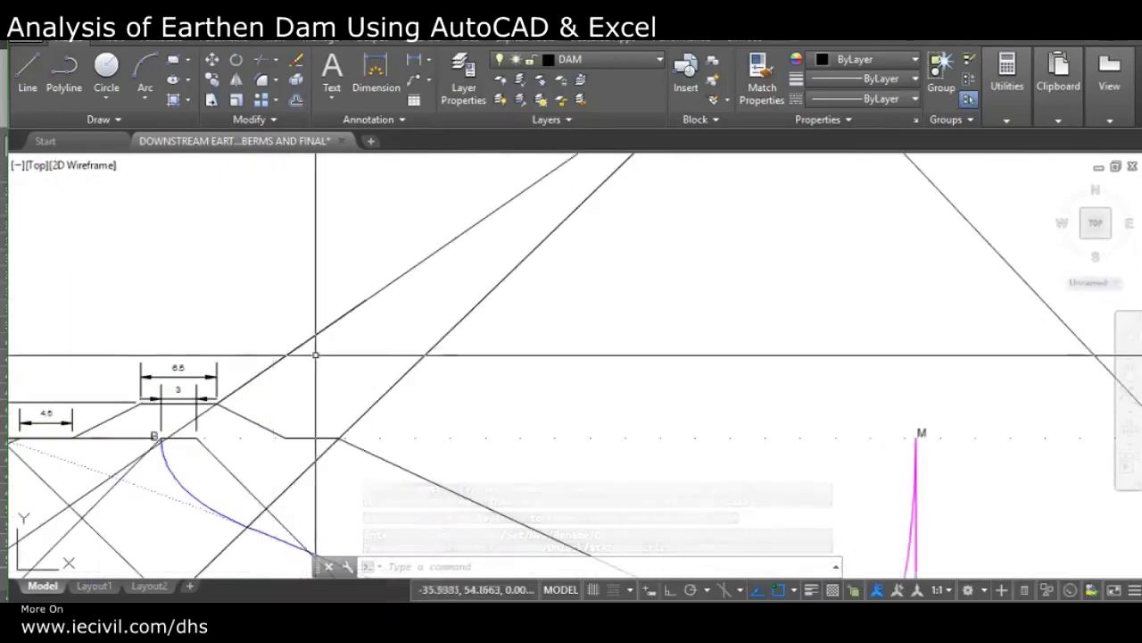
scroll(315, 355, "down", 5)
middle_click_drag(318, 314, 243, 217)
scroll(446, 401, "down", 2)
middle_click_drag(446, 401, 651, 409)
scroll(702, 479, "up", 2)
left_click(839, 349)
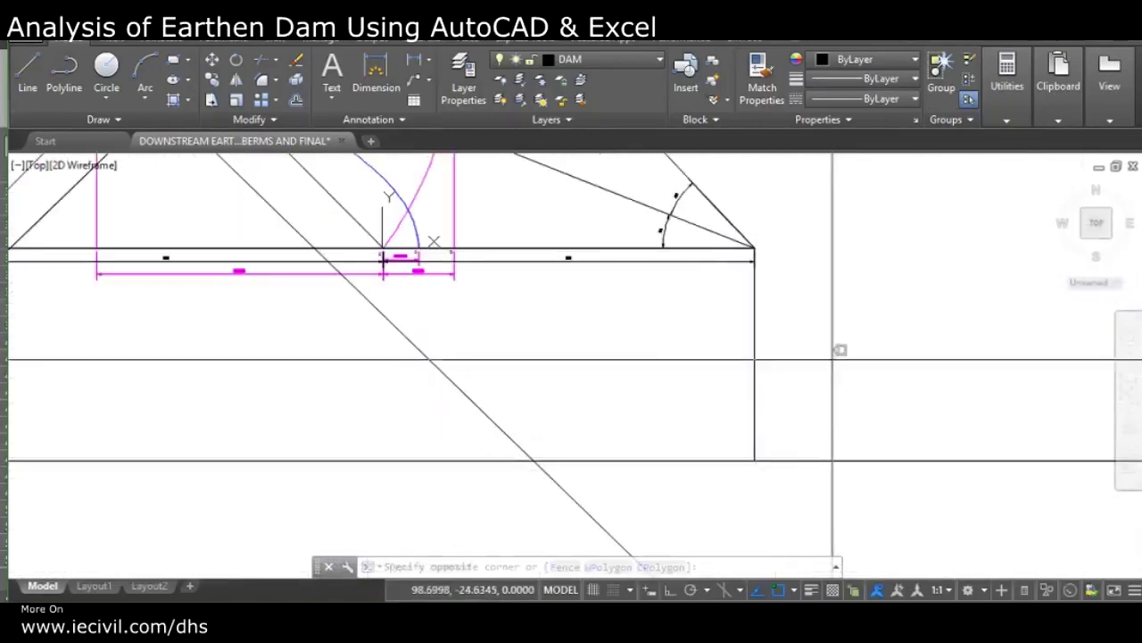
left_click(723, 384)
key("Escape")
scroll(773, 397, "down", 4)
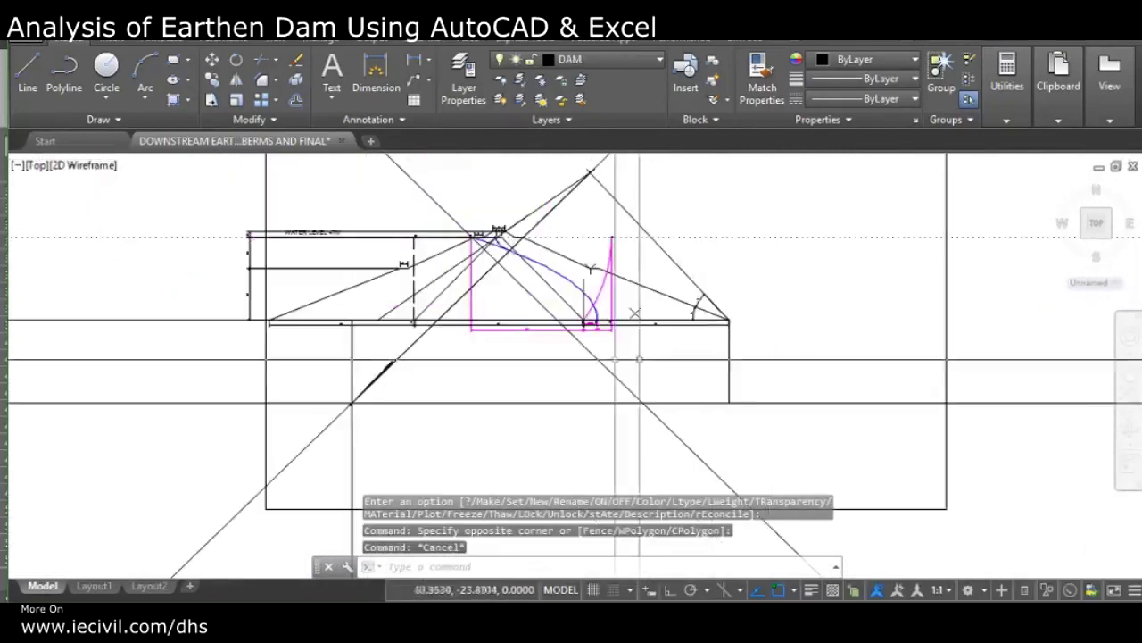
Step: Examine the line labelled LOCUS OF DOWNSTREAM CENTRE OF CRITICAL SLIP CIRCLE and its lower end at point Q
scroll(380, 337, "up", 5)
scroll(408, 380, "down", 4)
middle_click_drag(345, 328, 385, 368)
scroll(200, 306, "down", 3)
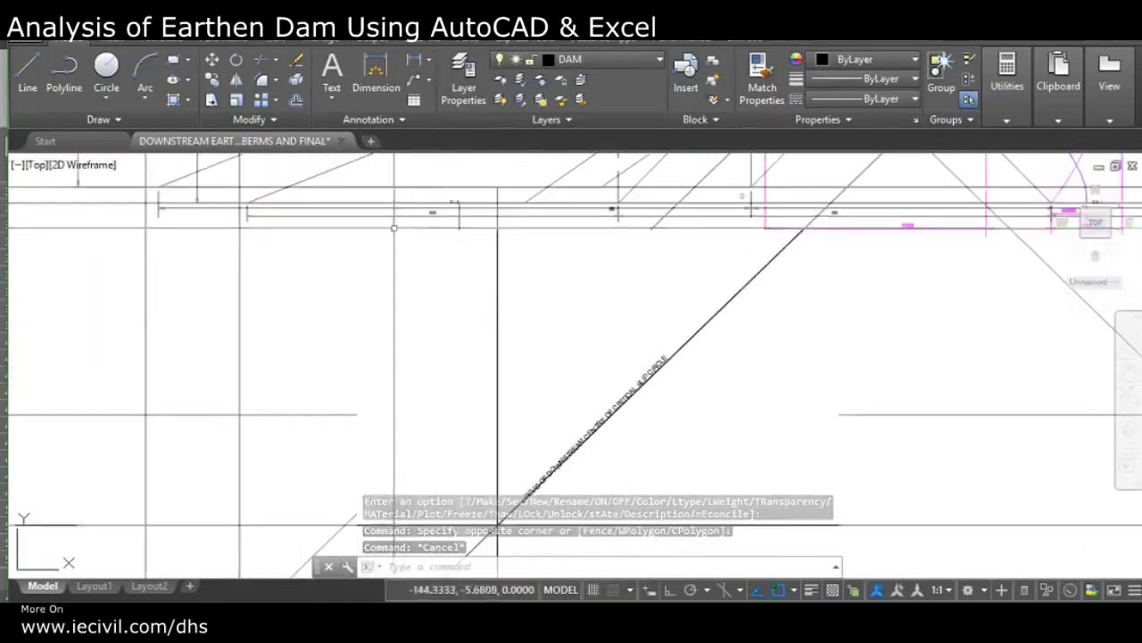
scroll(302, 393, "up", 2)
scroll(303, 392, "up", 5)
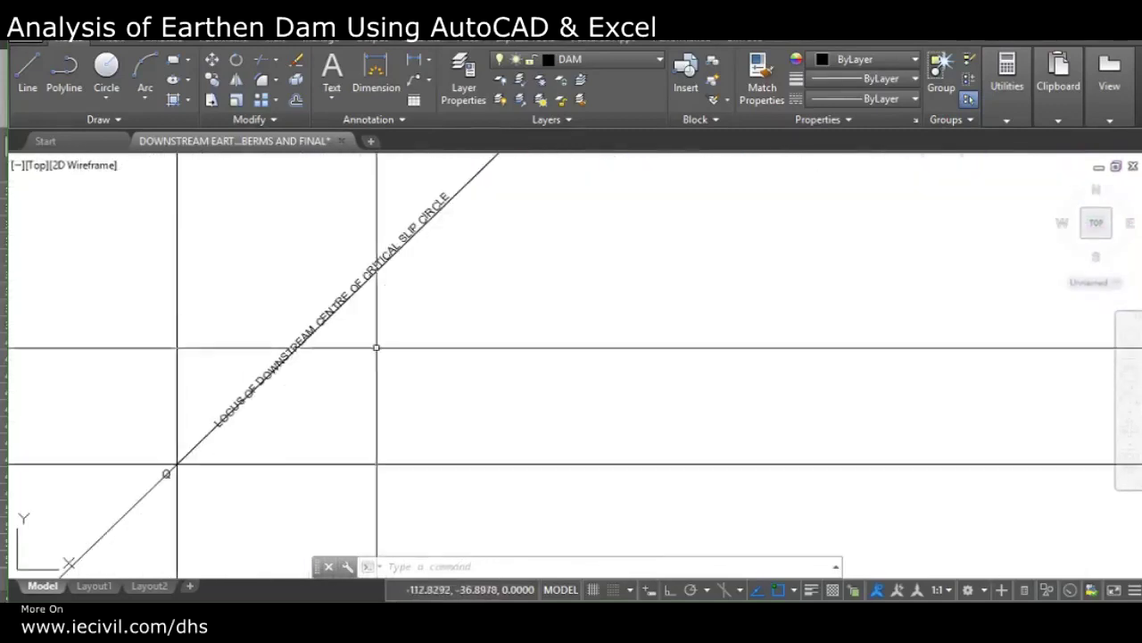
scroll(273, 361, "down", 2)
scroll(278, 324, "up", 4)
middle_click_drag(324, 388, 395, 278)
scroll(379, 315, "down", 2)
scroll(346, 403, "down", 4)
scroll(462, 292, "up", 2)
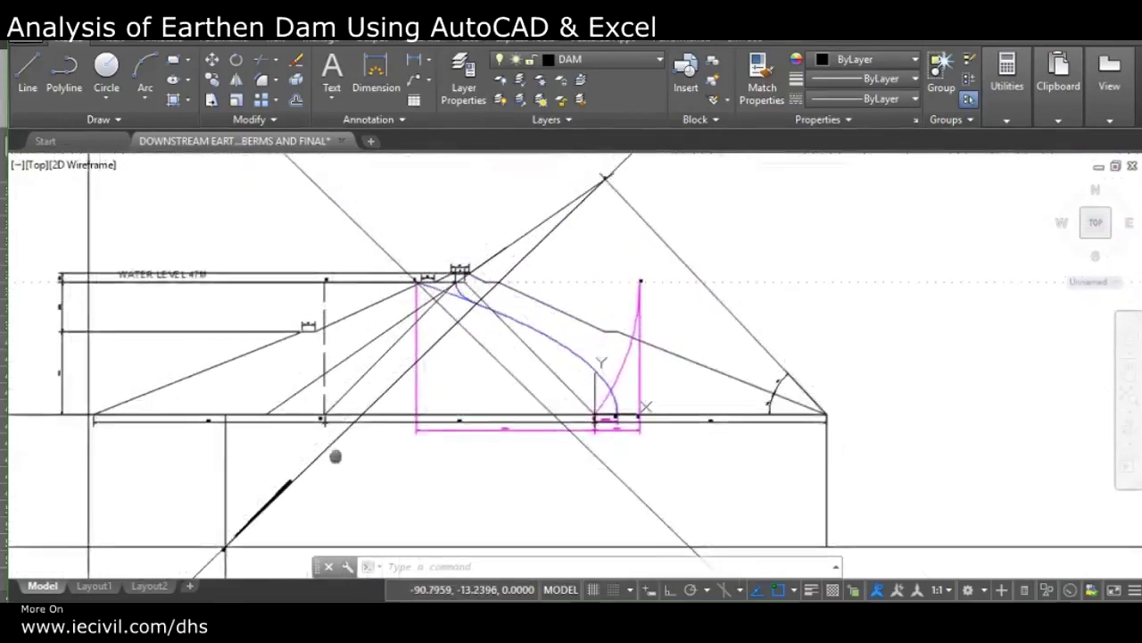
Step: Inspect centre point O on the locus line beyond the construction-line intersection, and clear the selection
scroll(485, 319, "up", 5)
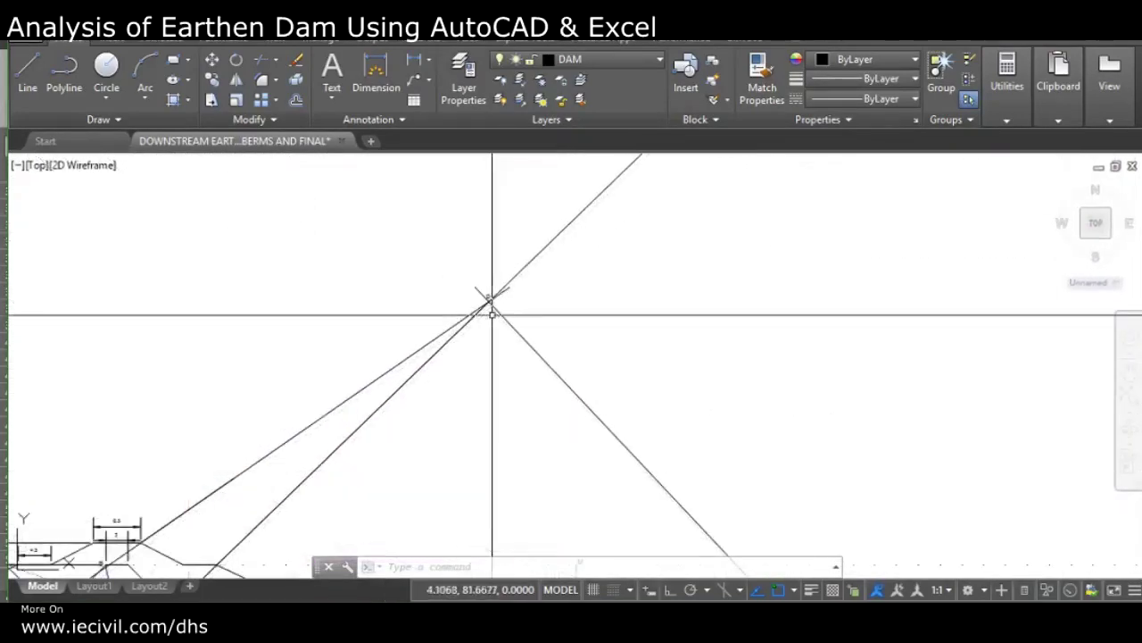
left_click(560, 276)
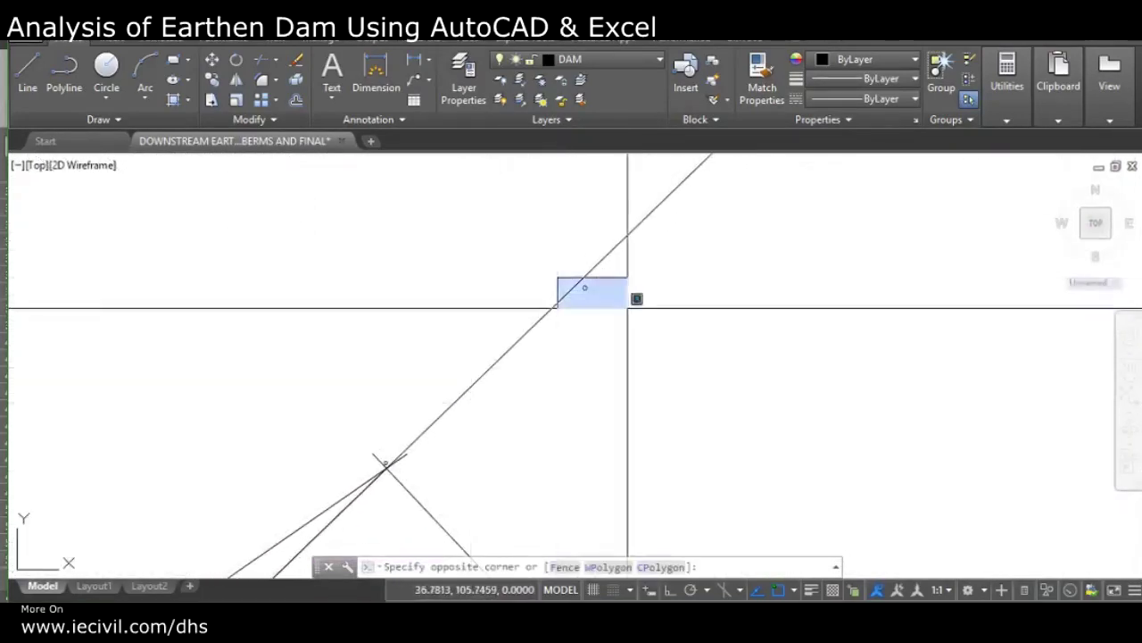
key("Escape")
key("Escape")
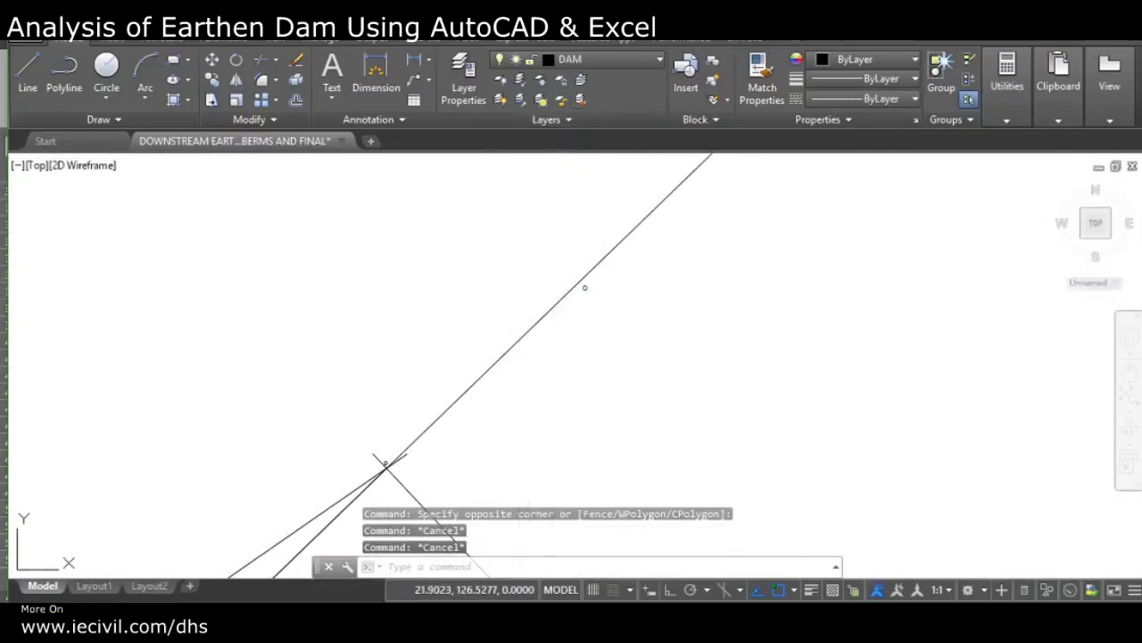
Step: Thaw the DOWNSTREAM SWEDISH CIRCLE layer
left_click(580, 59)
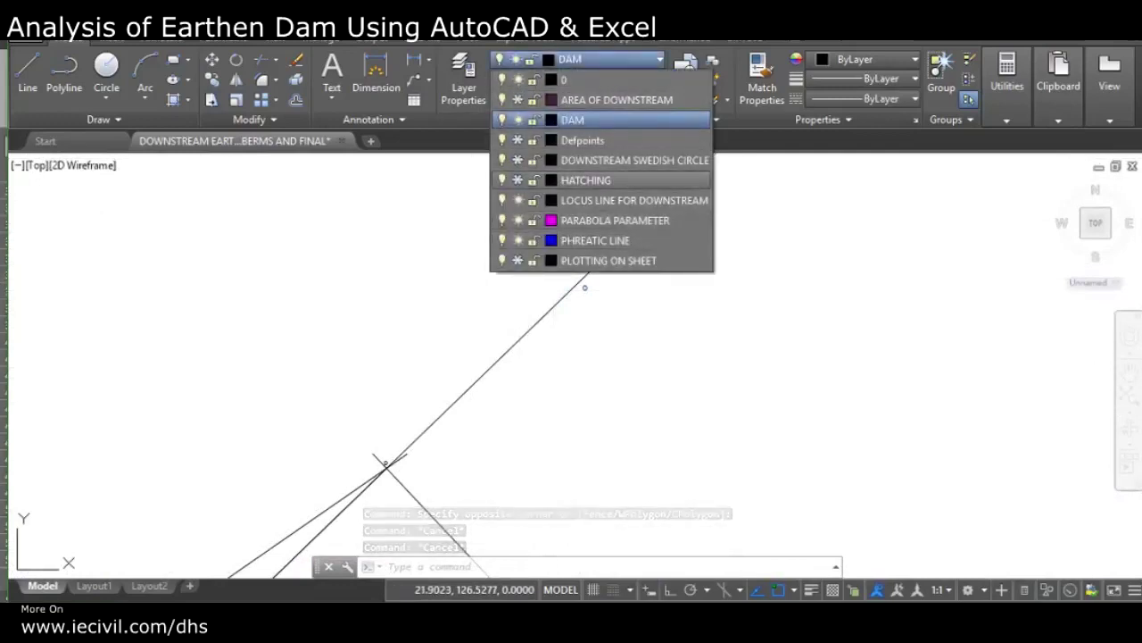
left_click(518, 160)
left_click(479, 294)
scroll(479, 295, "down", 4)
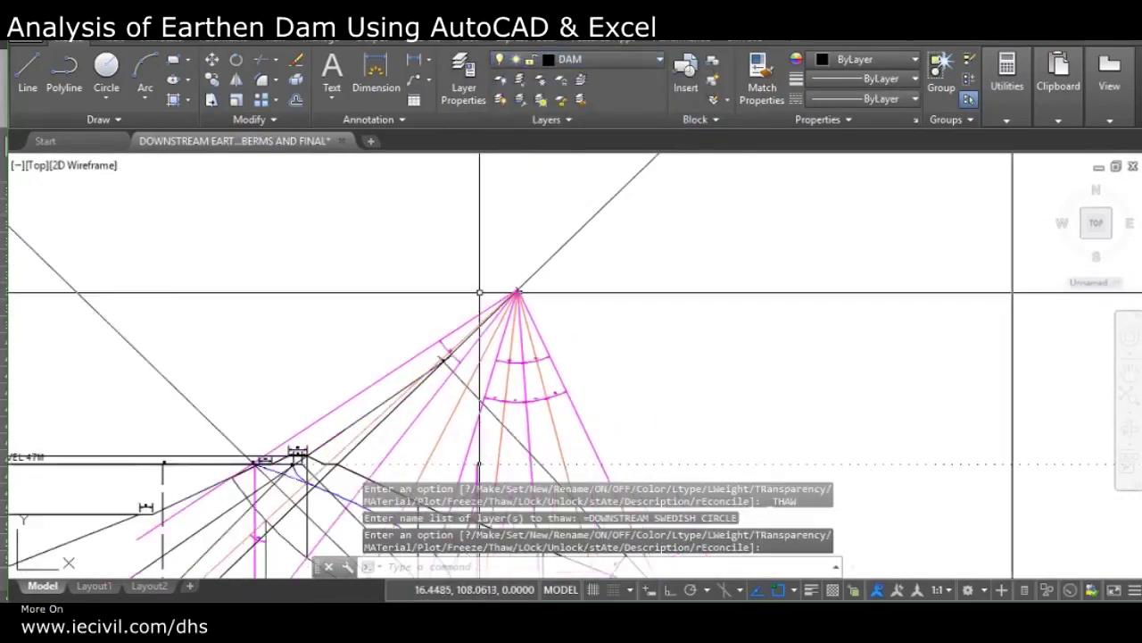
key("Escape")
Step: Select the downstream slip circle arc and examine it from its centre to the downstream toe and back to the upstream slope
scroll(255, 400, "up", 3)
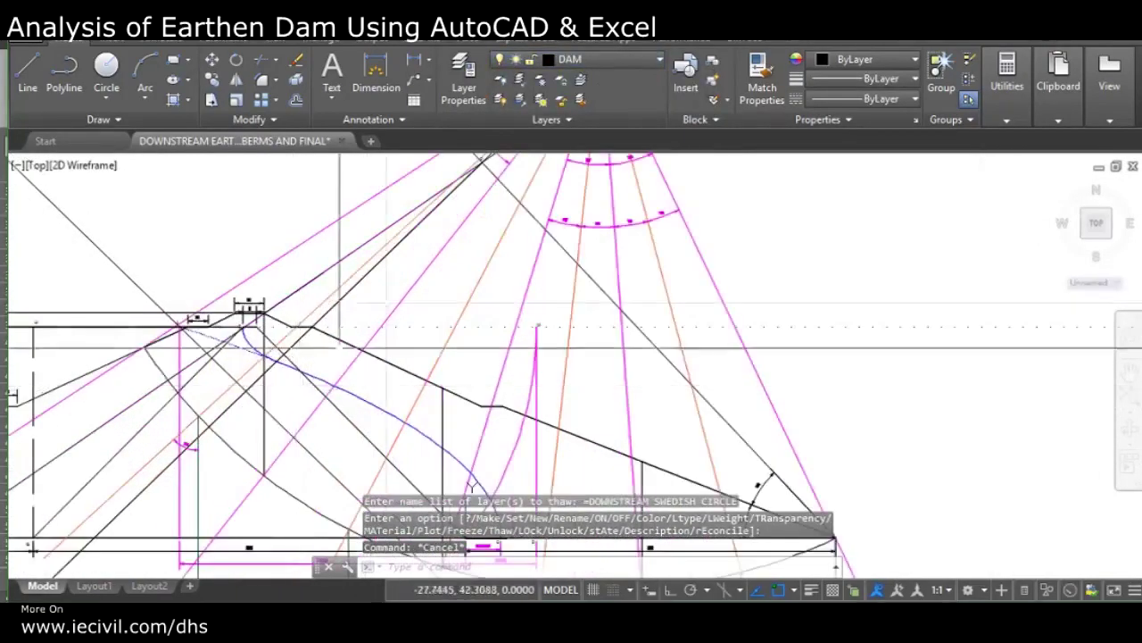
left_click(228, 442)
scroll(277, 458, "down", 4)
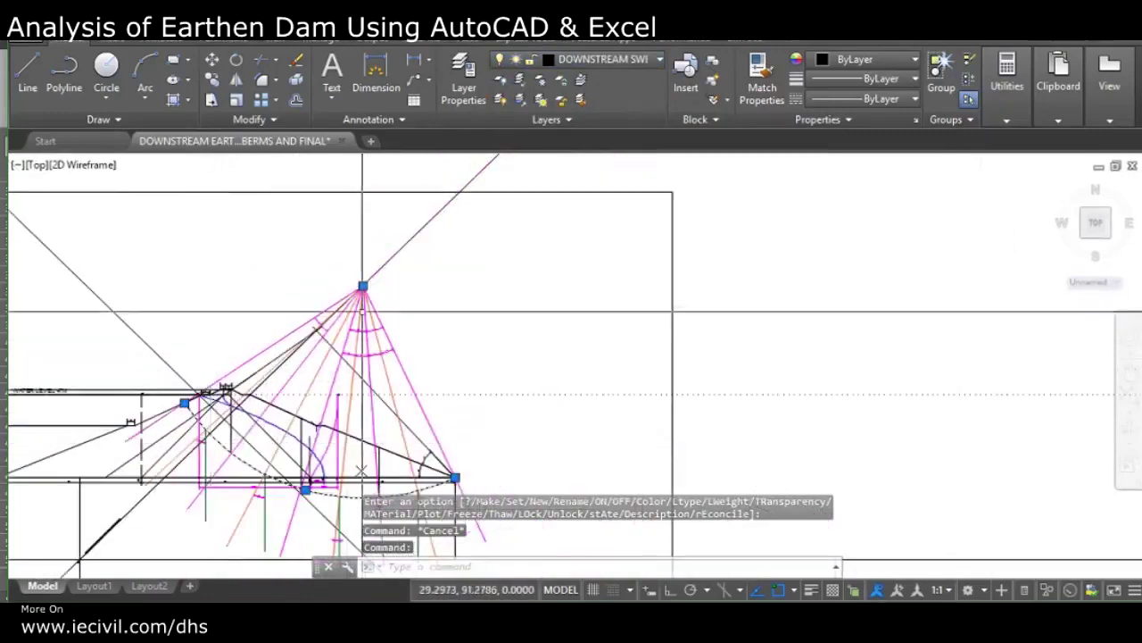
middle_click_drag(492, 495, 477, 396)
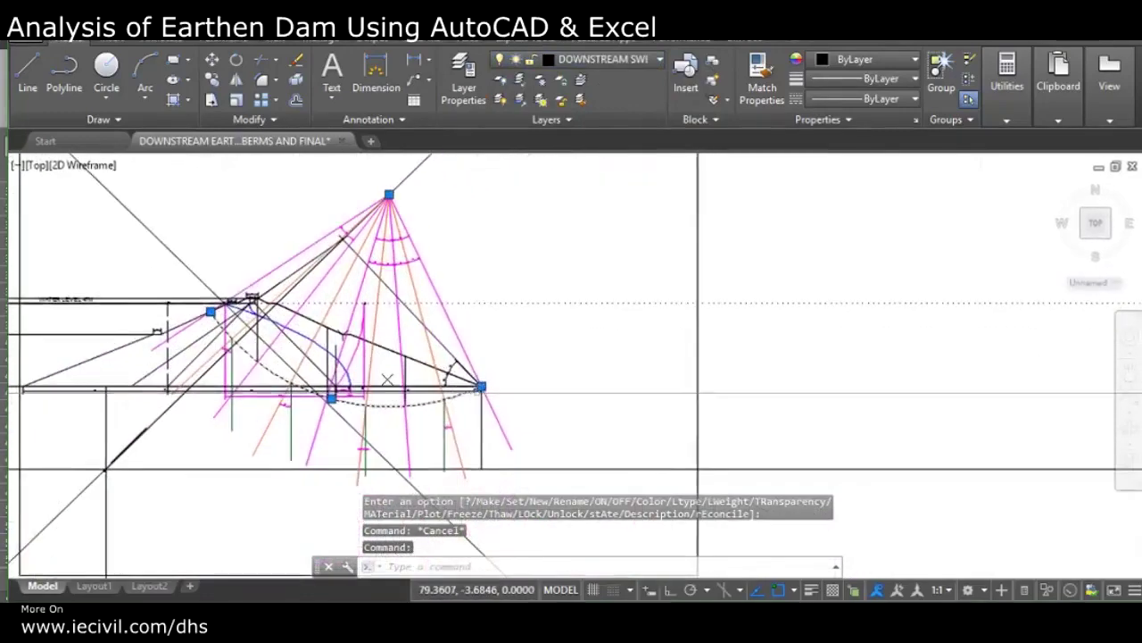
scroll(394, 194, "up", 2)
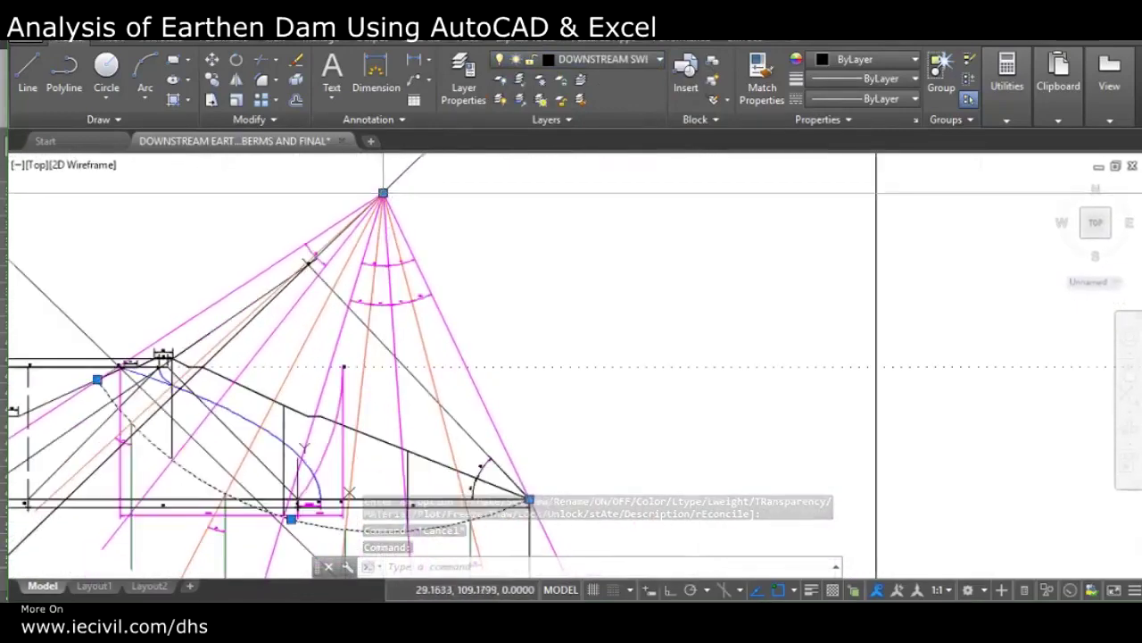
scroll(438, 258, "down", 2)
scroll(490, 415, "up", 4)
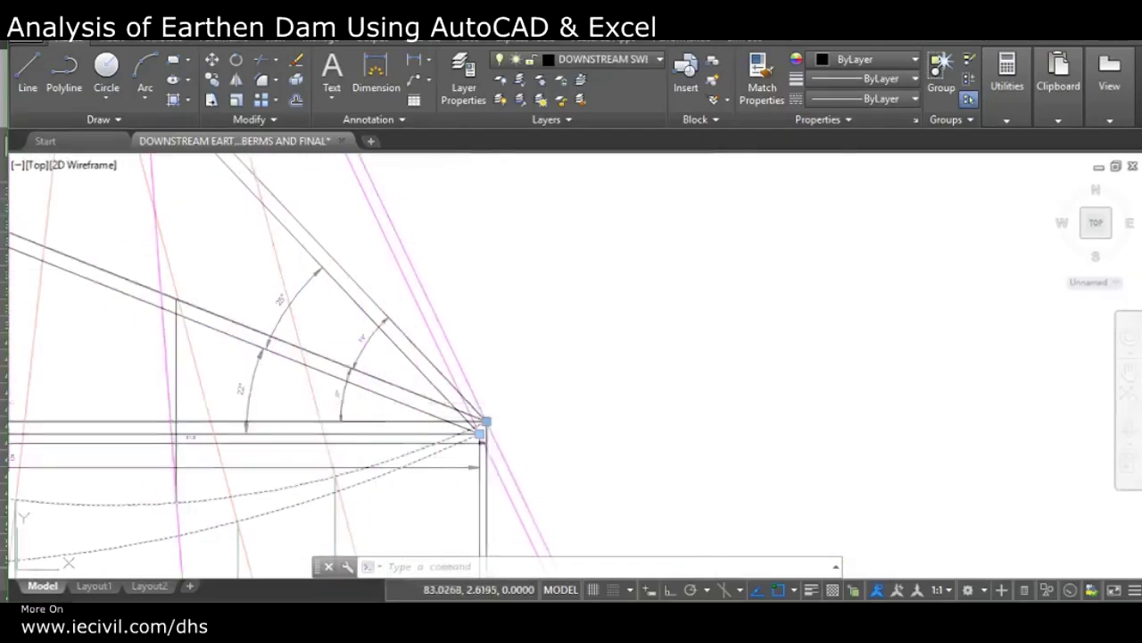
middle_click_drag(443, 424, 679, 472)
middle_click_drag(231, 339, 391, 382)
scroll(266, 348, "down", 2)
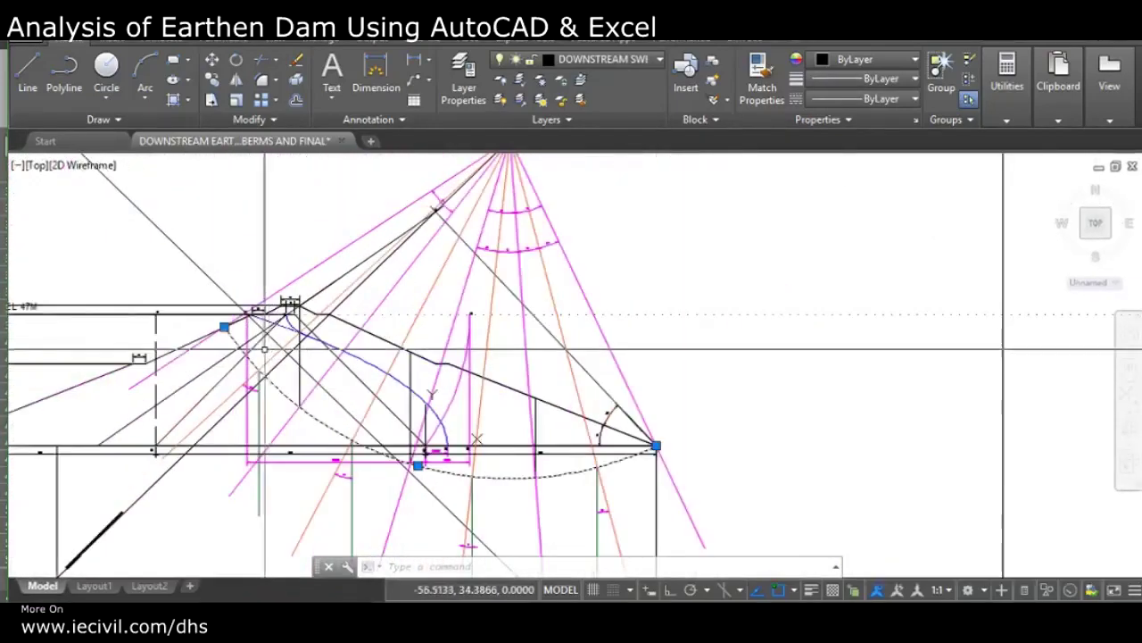
Step: Hide the orange radial lines running from the slip circle's centre
left_click(436, 296)
left_click(420, 285)
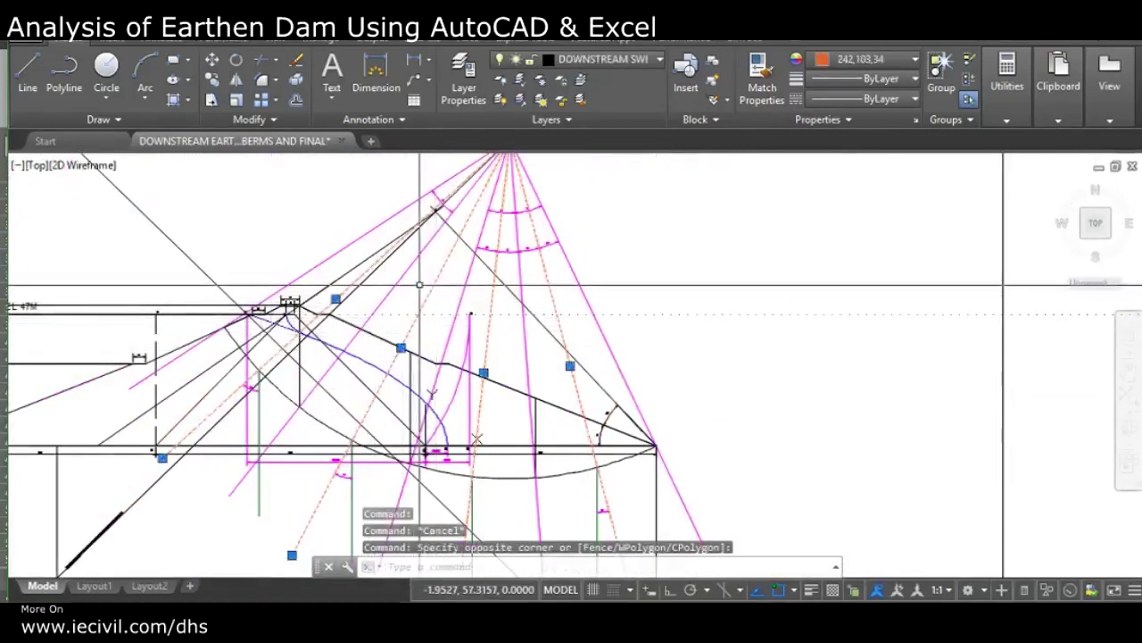
right_click(430, 290)
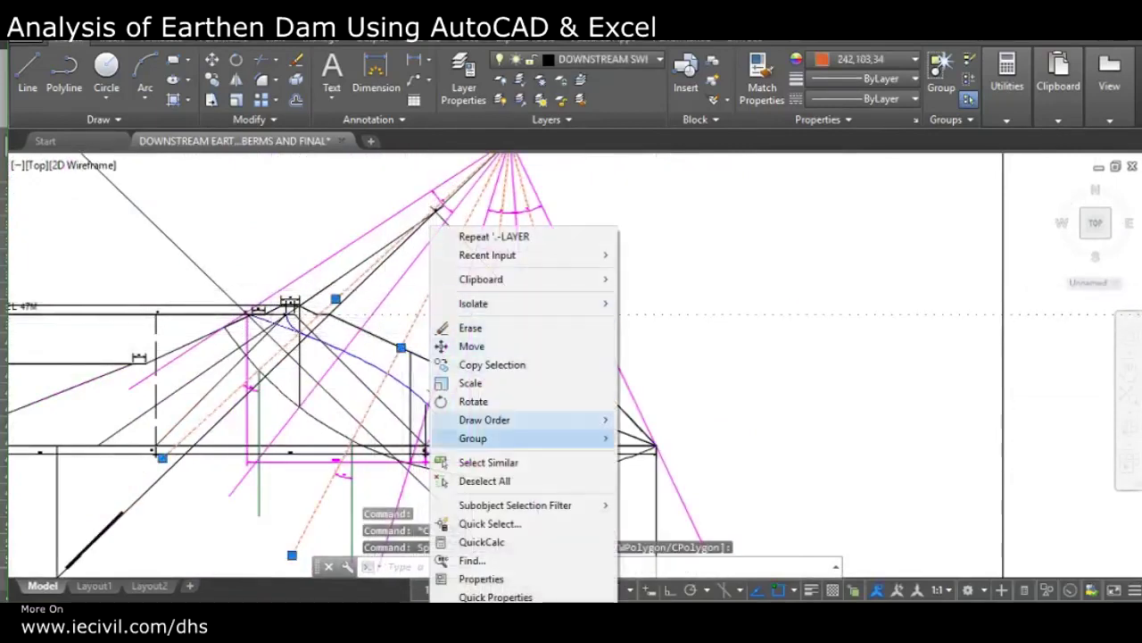
left_click(671, 321)
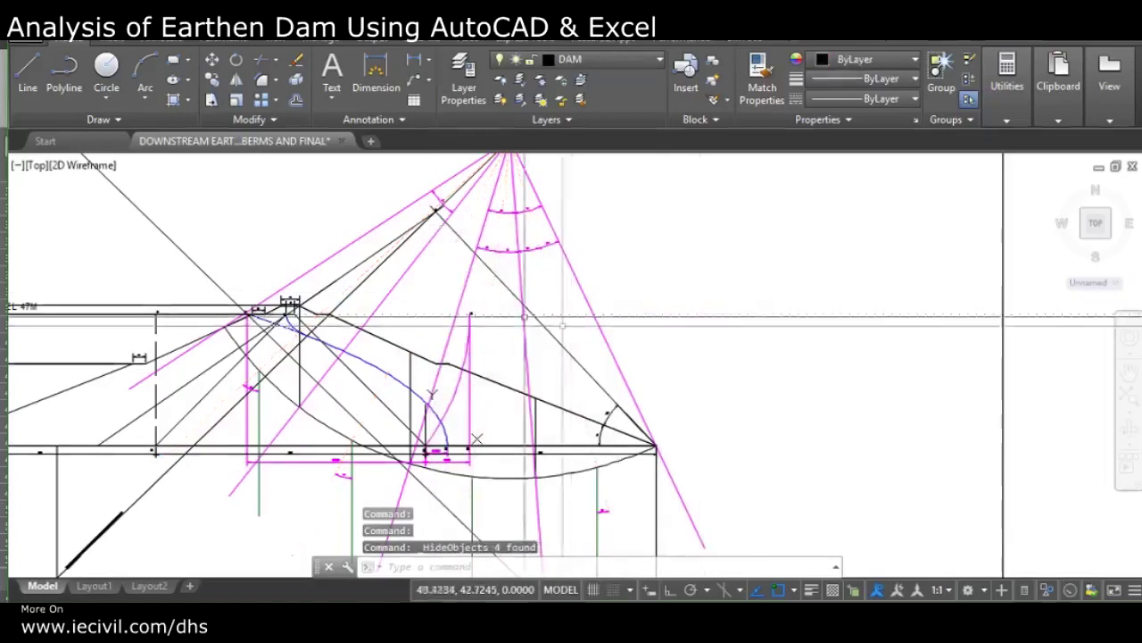
Step: Hide the magenta radial lines running from the slip circle's centre
left_click(446, 282)
left_click(440, 286)
right_click(462, 284)
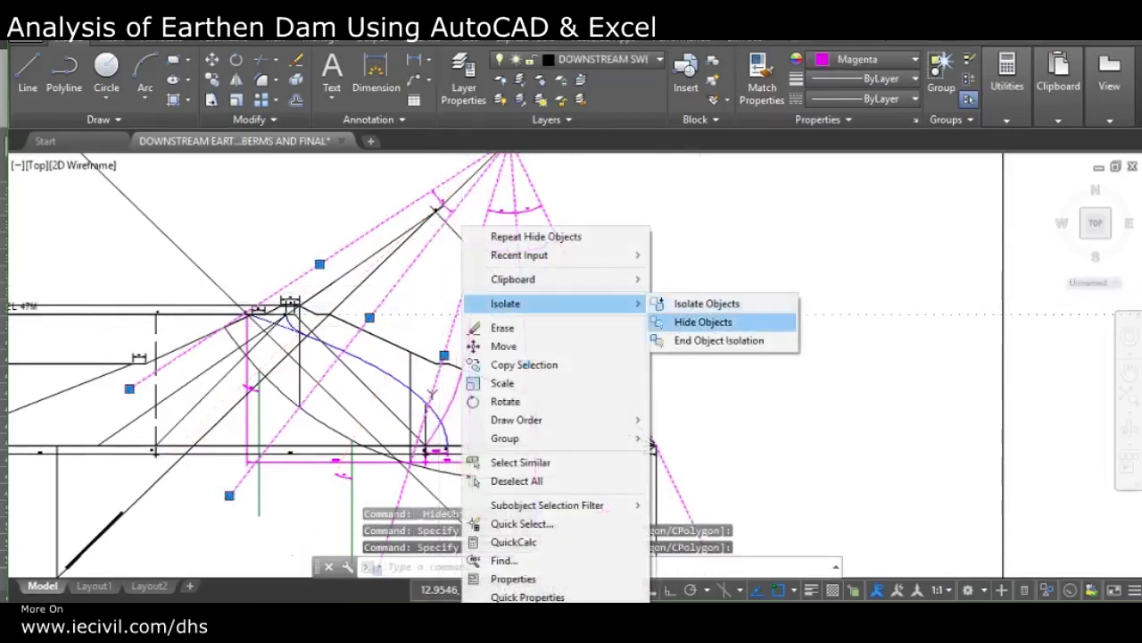
left_click(689, 322)
Step: Inspect the vertical slice line between the downstream slope and the slip arc nearest the toe, and clear the selection
middle_click_drag(535, 382, 563, 305)
scroll(572, 355, "up", 4)
left_click(572, 355)
left_click(517, 345)
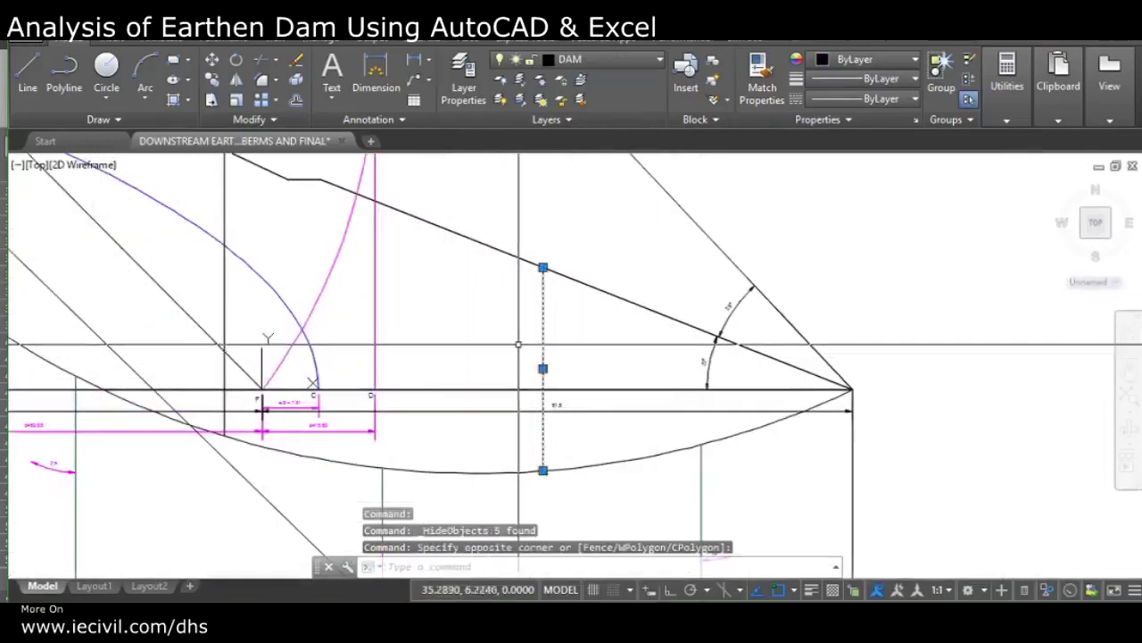
scroll(542, 345, "down", 4)
scroll(447, 331, "up", 2)
middle_click_drag(432, 322, 578, 380)
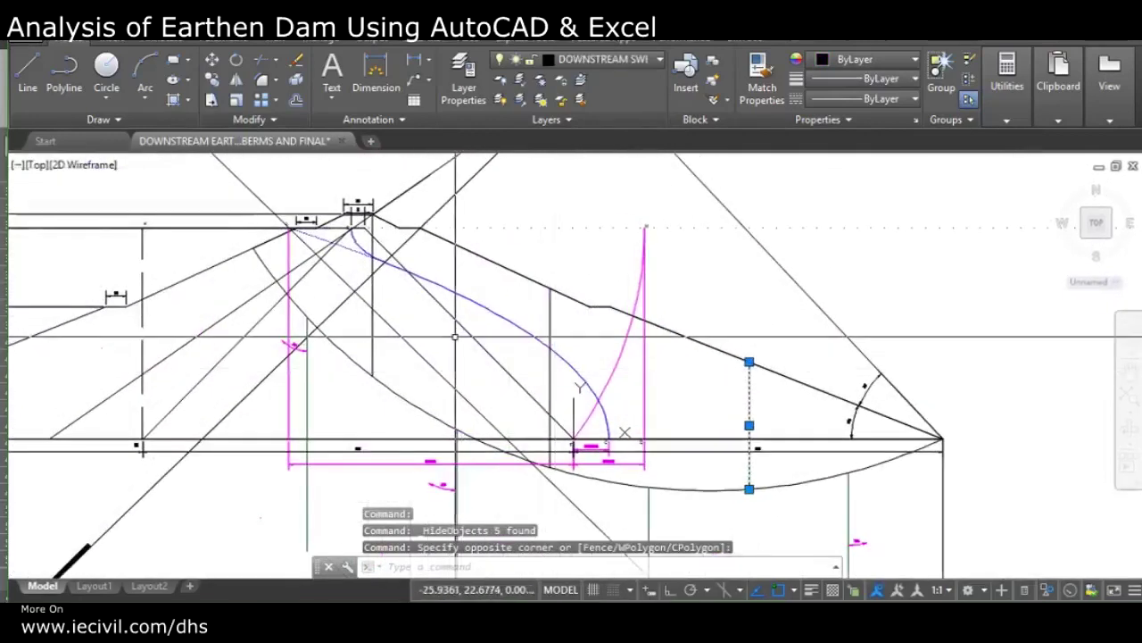
key("Escape")
scroll(457, 336, "down", 2)
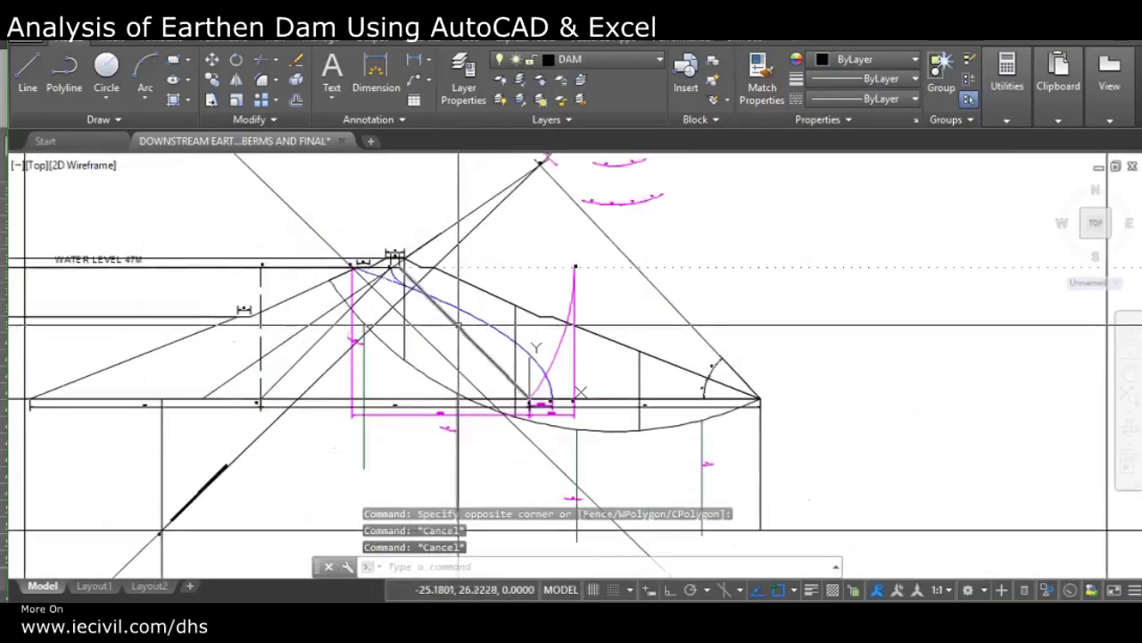
scroll(688, 424, "up", 2)
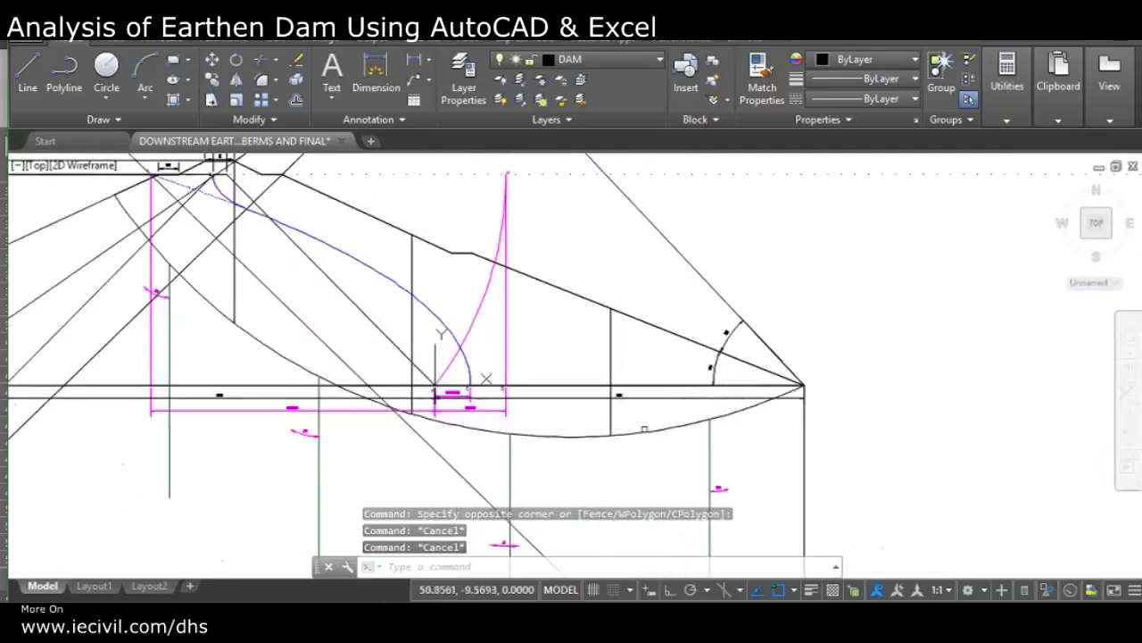
left_click(644, 429)
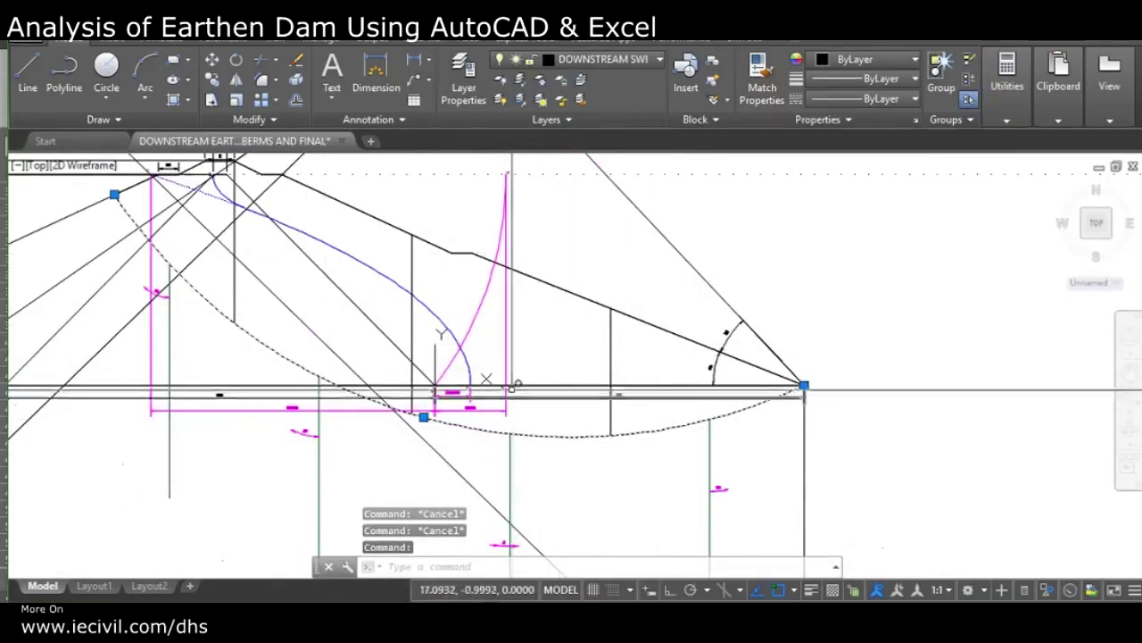
type("div")
key("Return")
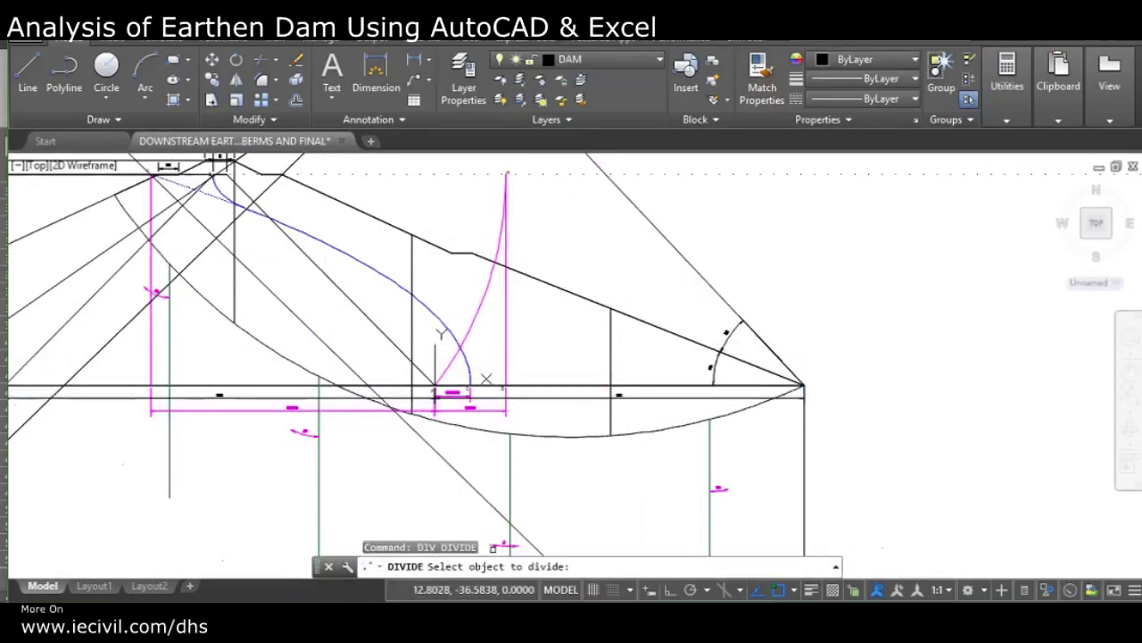
scroll(596, 512, "down", 2)
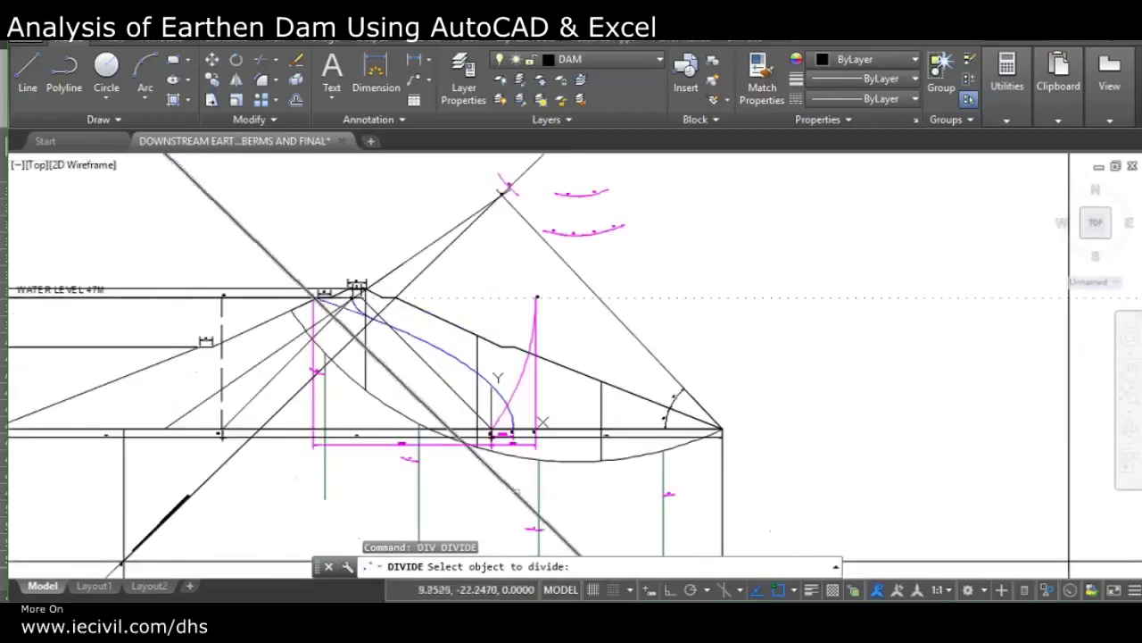
left_click(601, 419)
scroll(607, 421, "up", 4)
scroll(616, 424, "down", 2)
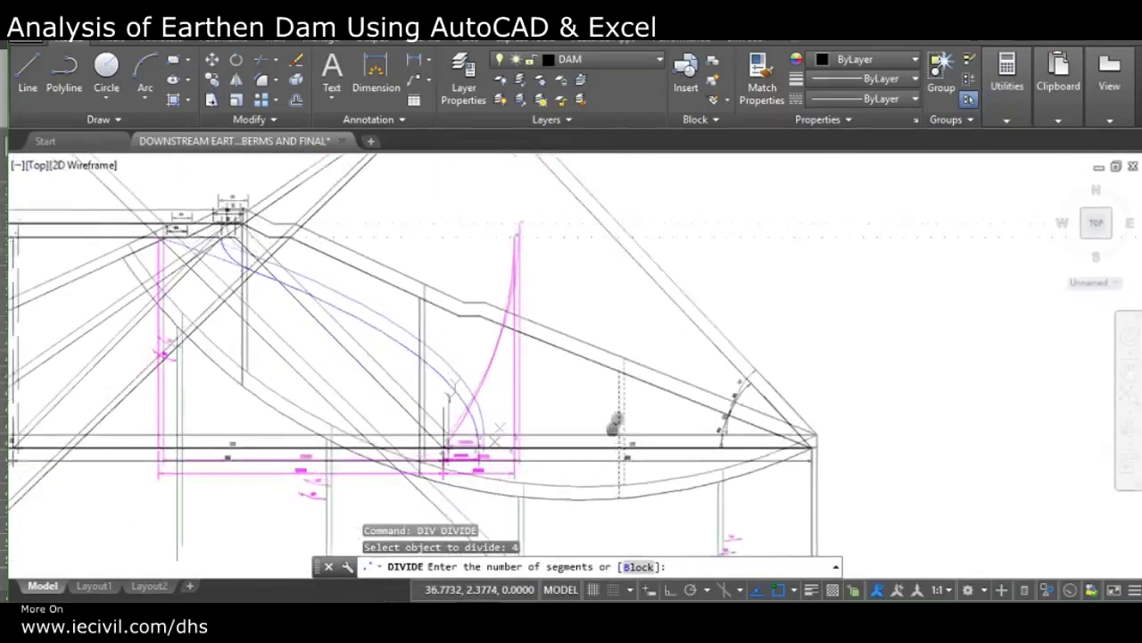
middle_click_drag(615, 424, 622, 406)
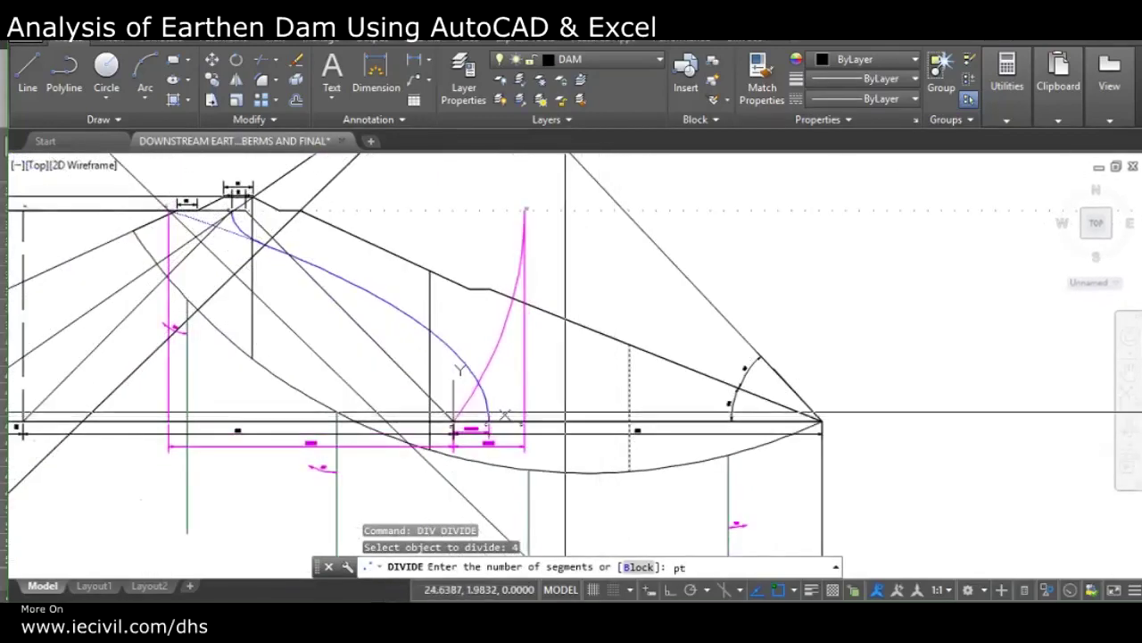
key("Escape")
key("Escape")
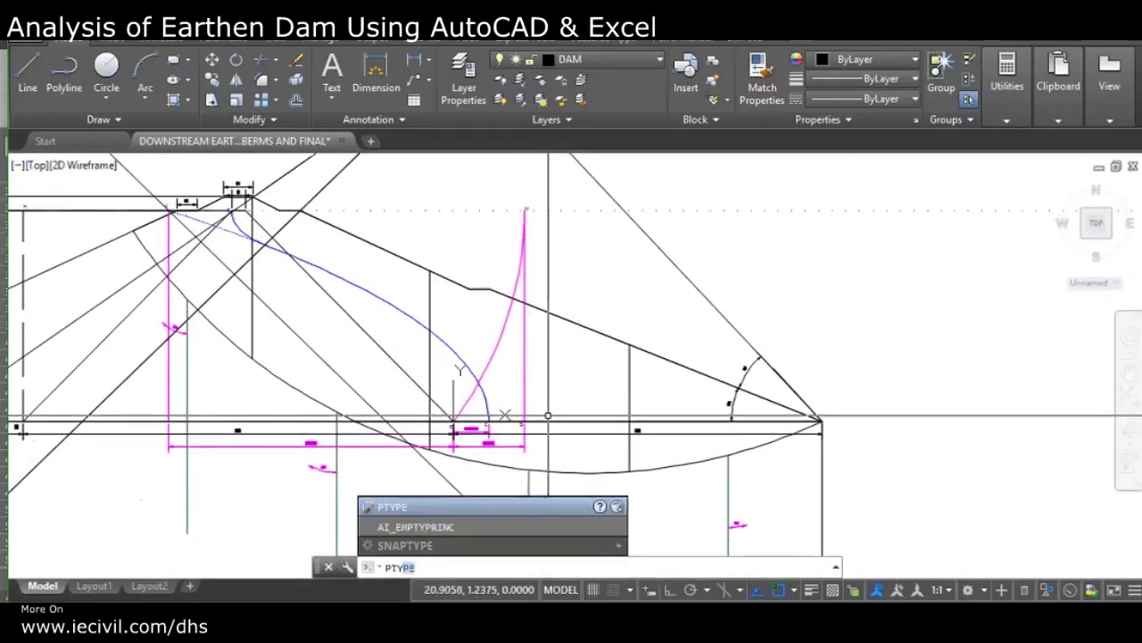
Step: Set the point style to a circled cross, keeping the size at 5% relative to the screen, to mark the slip arc's division points
key("Return")
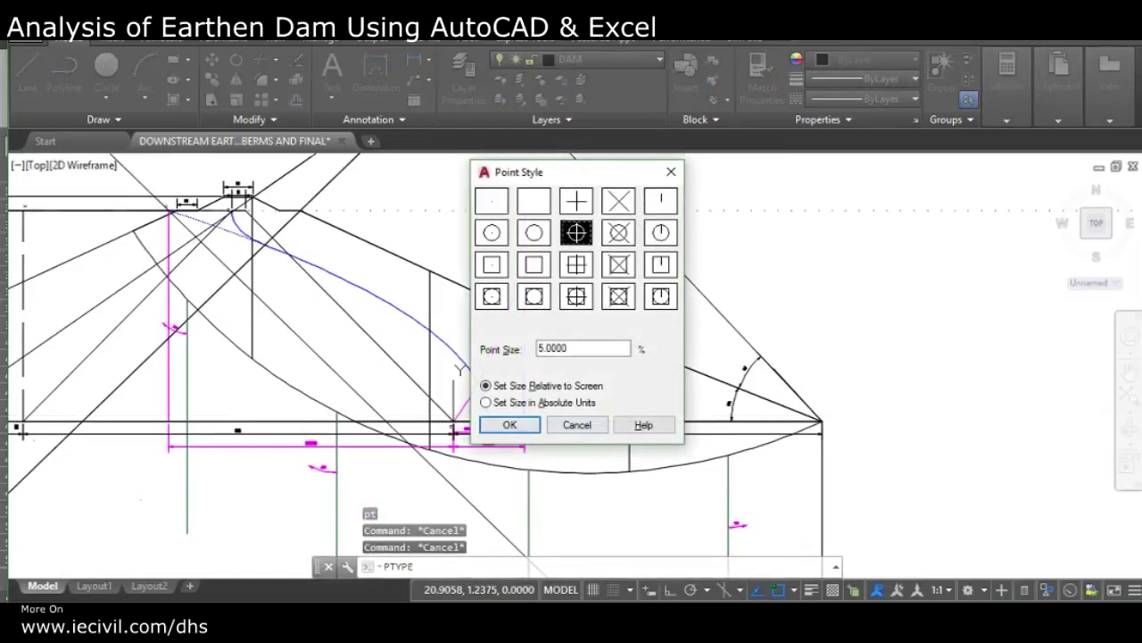
left_click(509, 425)
scroll(682, 411, "up", 5)
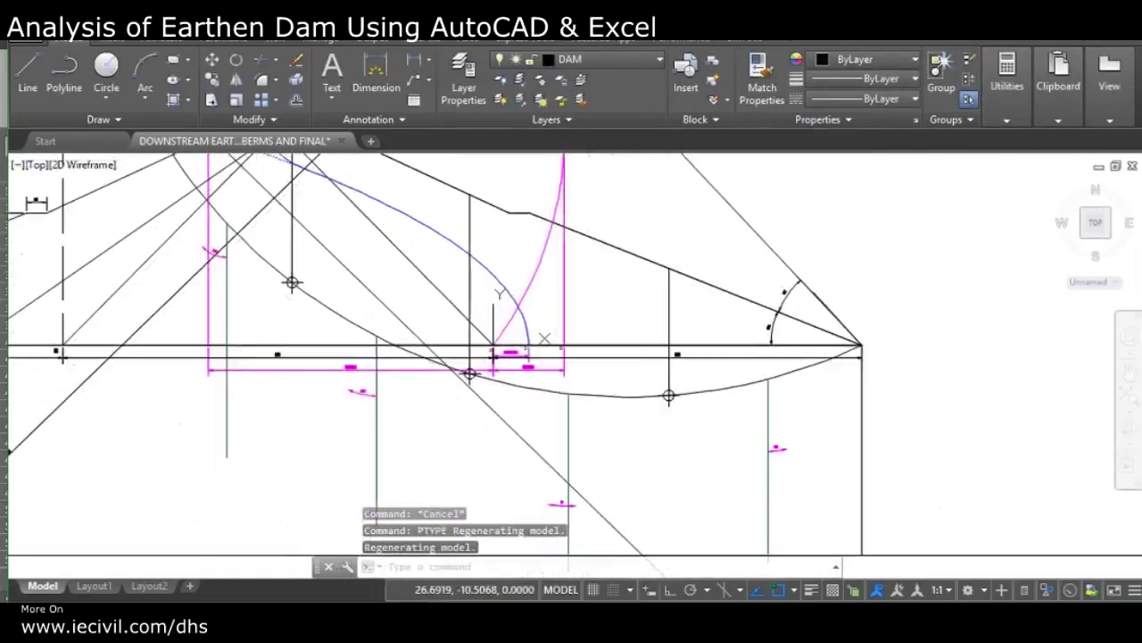
scroll(682, 411, "down", 5)
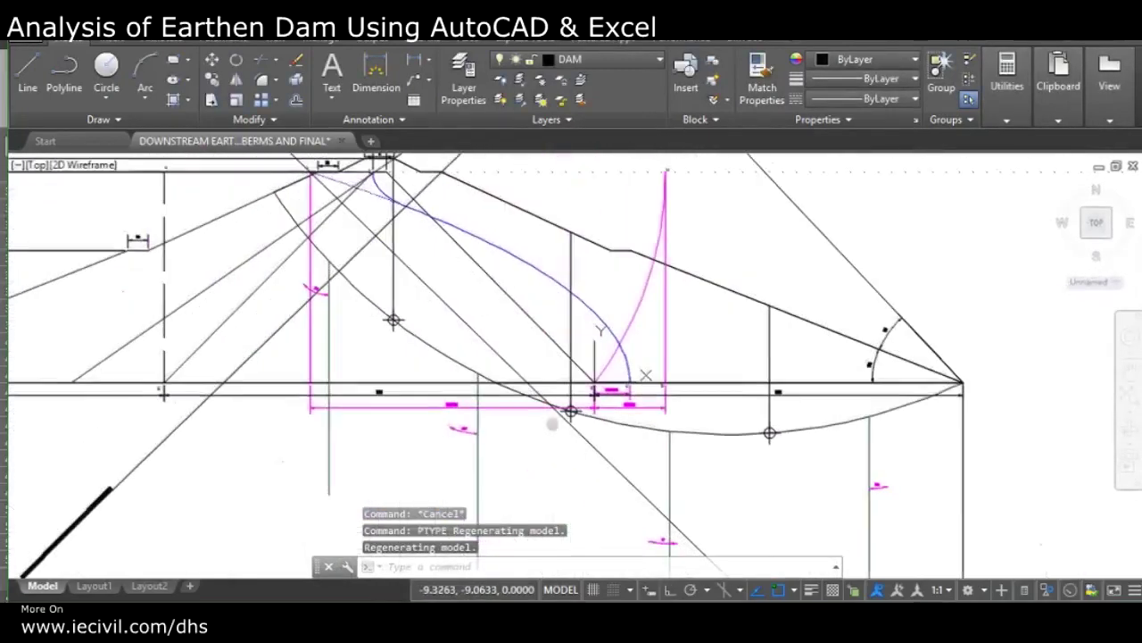
Step: Examine the division points along the downstream slip circle arc, selecting the arc and clearing the selection
middle_click_drag(444, 363, 530, 481)
left_click(400, 365)
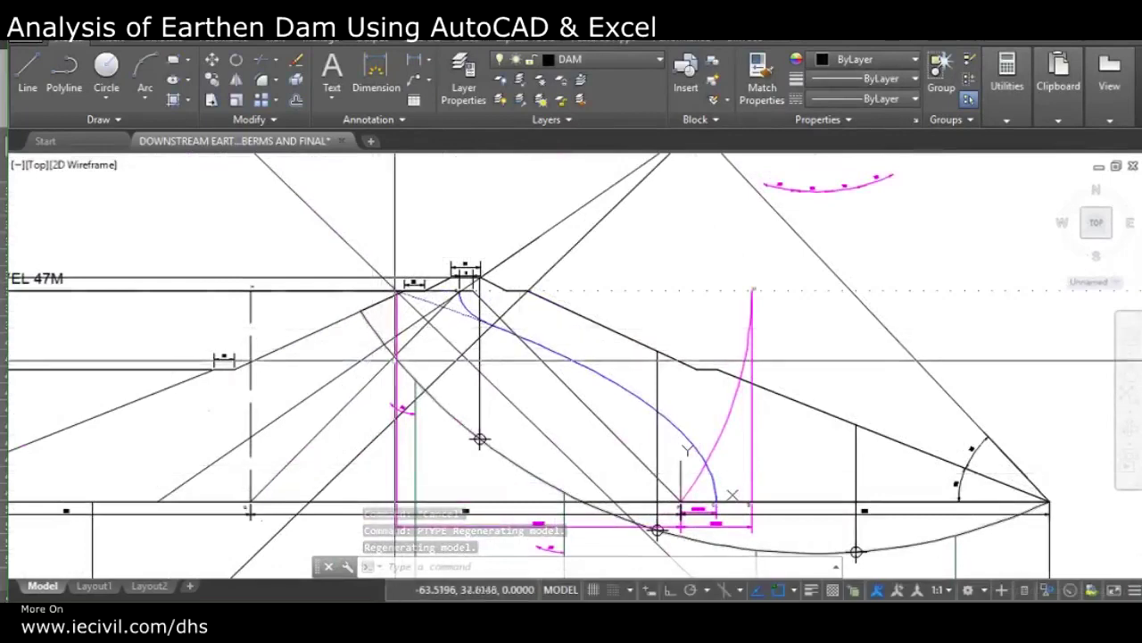
scroll(336, 306, "down", 2)
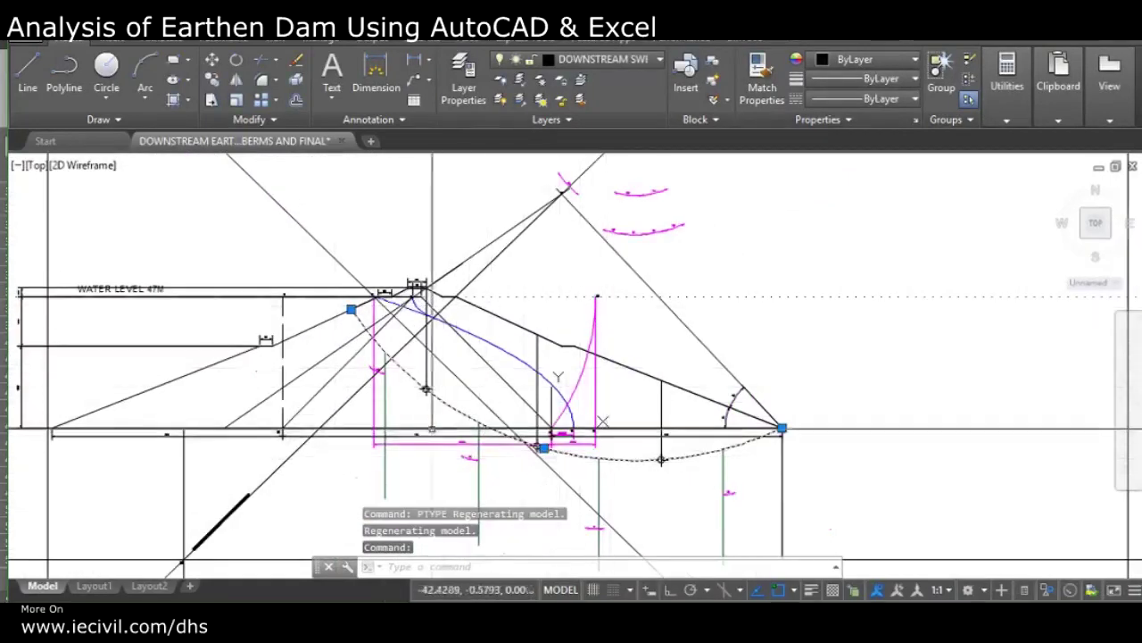
scroll(531, 455, "up", 4)
key("Escape")
key("Escape")
middle_click_drag(404, 386, 615, 505)
scroll(363, 366, "down", 6)
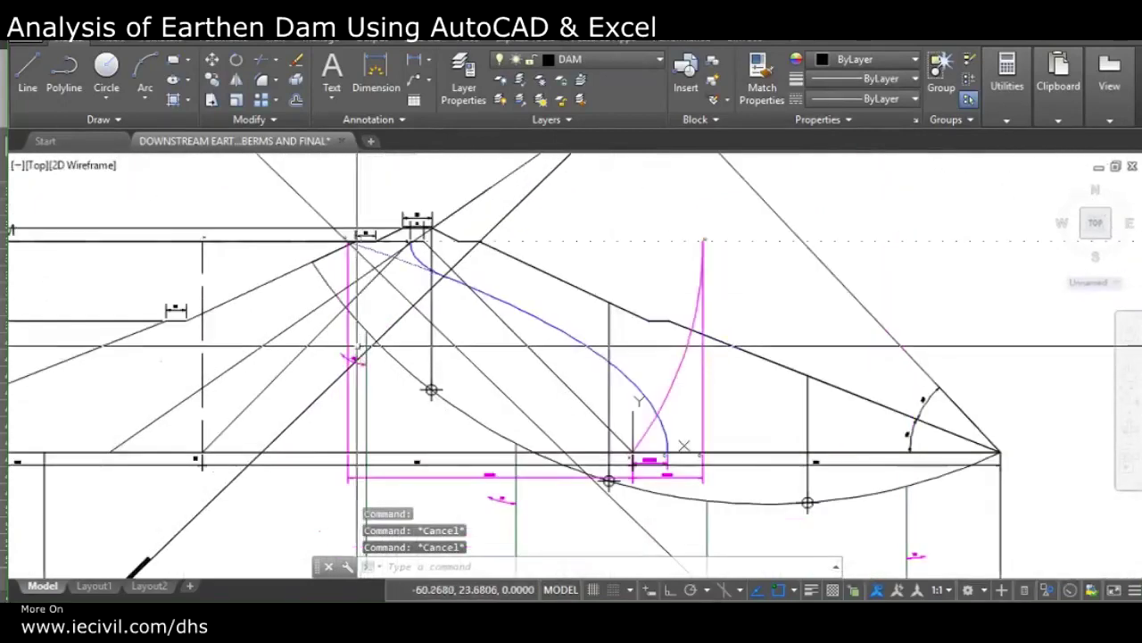
Step: Set the point style to the plain dot, keeping the size at 5% relative to the screen
scroll(500, 392, "up", 6)
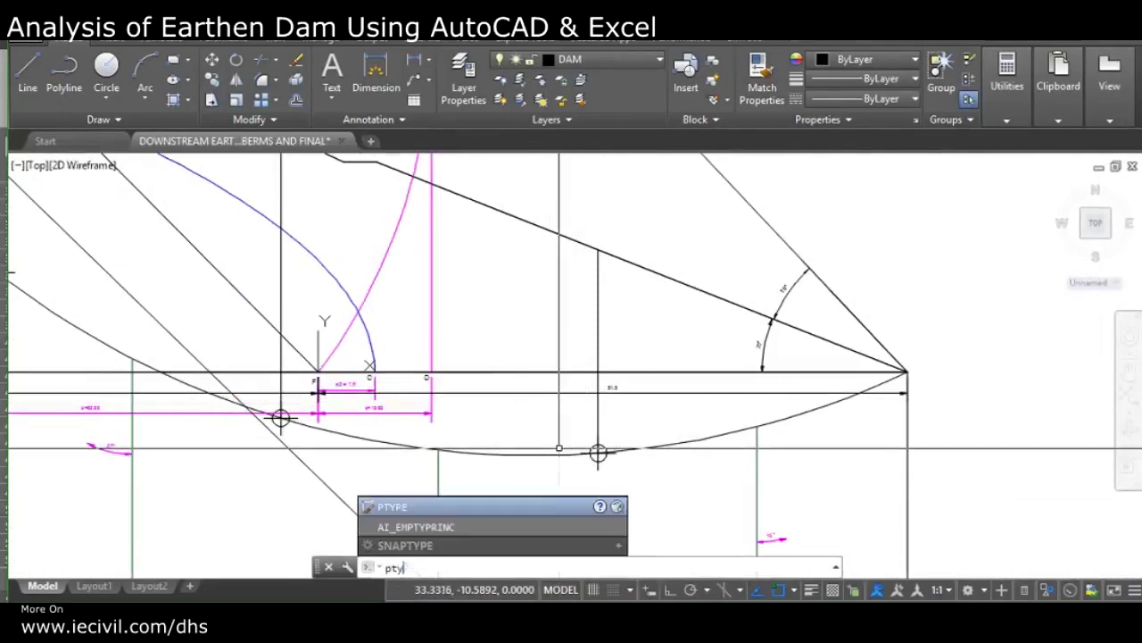
key("Return")
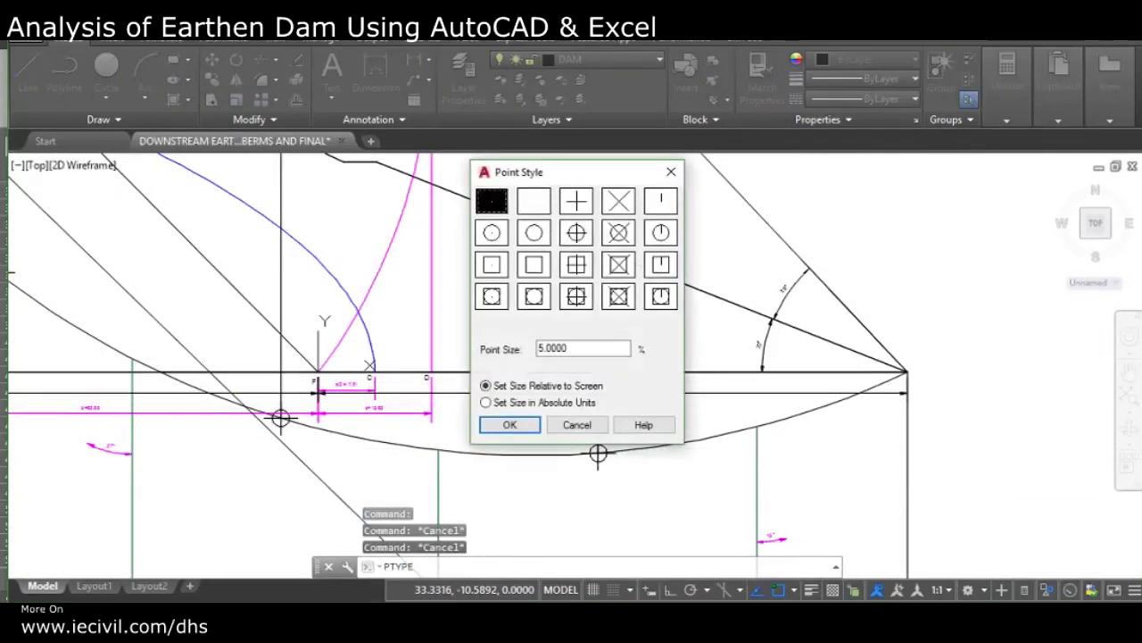
left_click(511, 425)
scroll(561, 398, "down", 2)
middle_click_drag(563, 398, 691, 390)
scroll(302, 363, "up", 2)
scroll(359, 343, "down", 3)
scroll(508, 349, "up", 3)
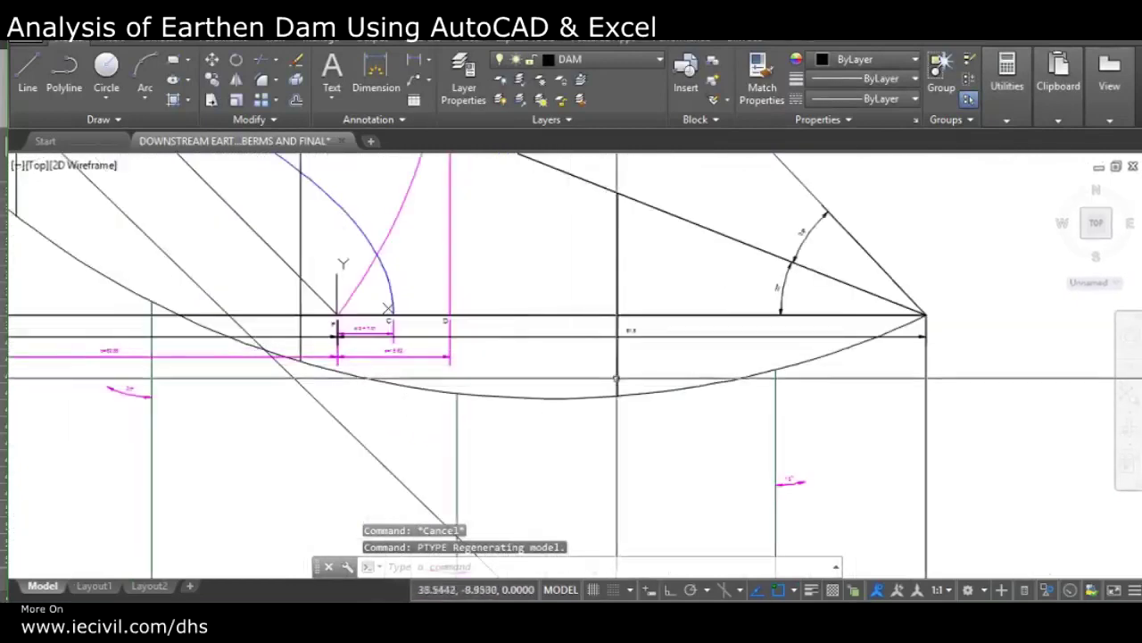
Step: Inspect the vertical slice line nearest the toe and the lower downstream slope line it meets, and clear the selection
scroll(616, 373, "up", 2)
left_click(634, 365)
left_click(598, 381)
scroll(604, 389, "down", 3)
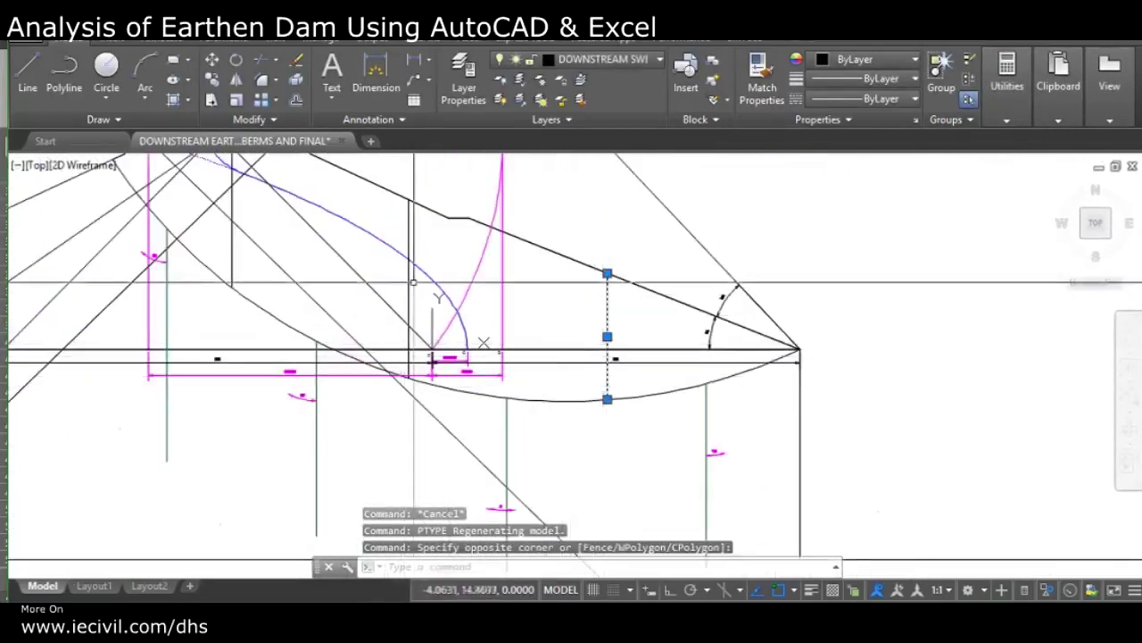
key("Escape")
scroll(600, 276, "up", 2)
left_click(607, 262)
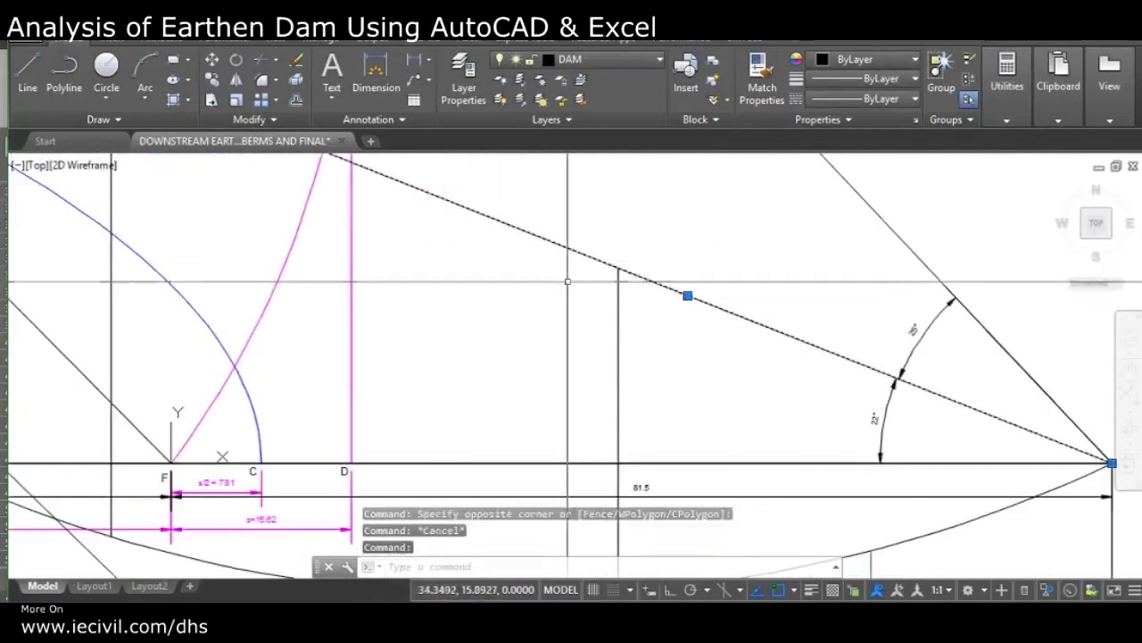
scroll(534, 345, "down", 6)
key("Escape")
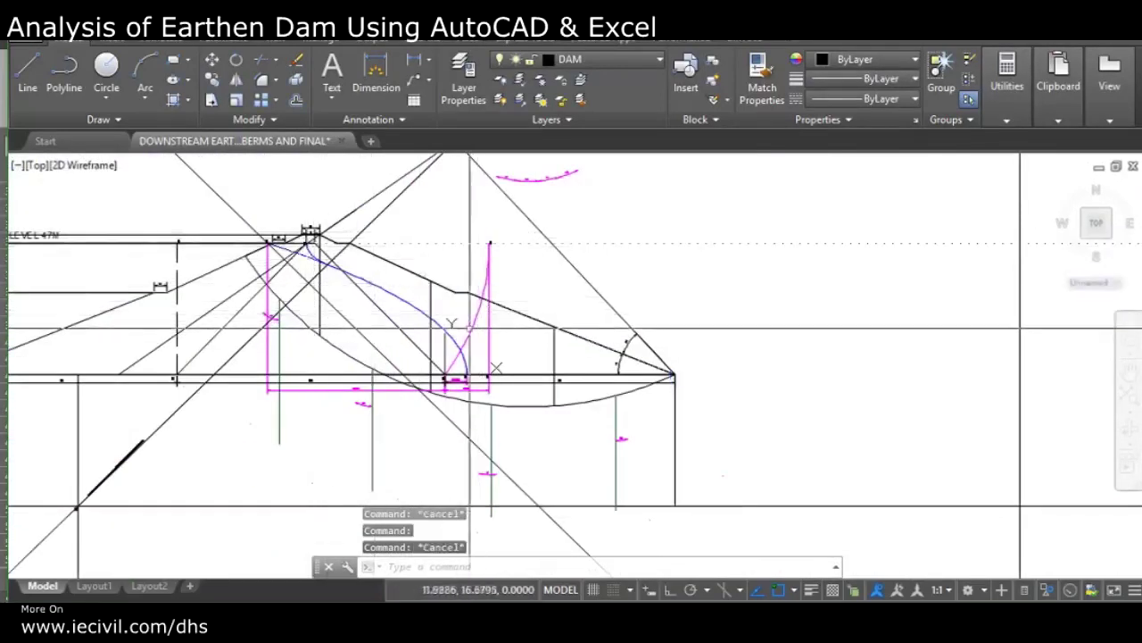
Step: Examine the phreatic line and the slice lines between the crest and the downstream berm
scroll(406, 305, "up", 4)
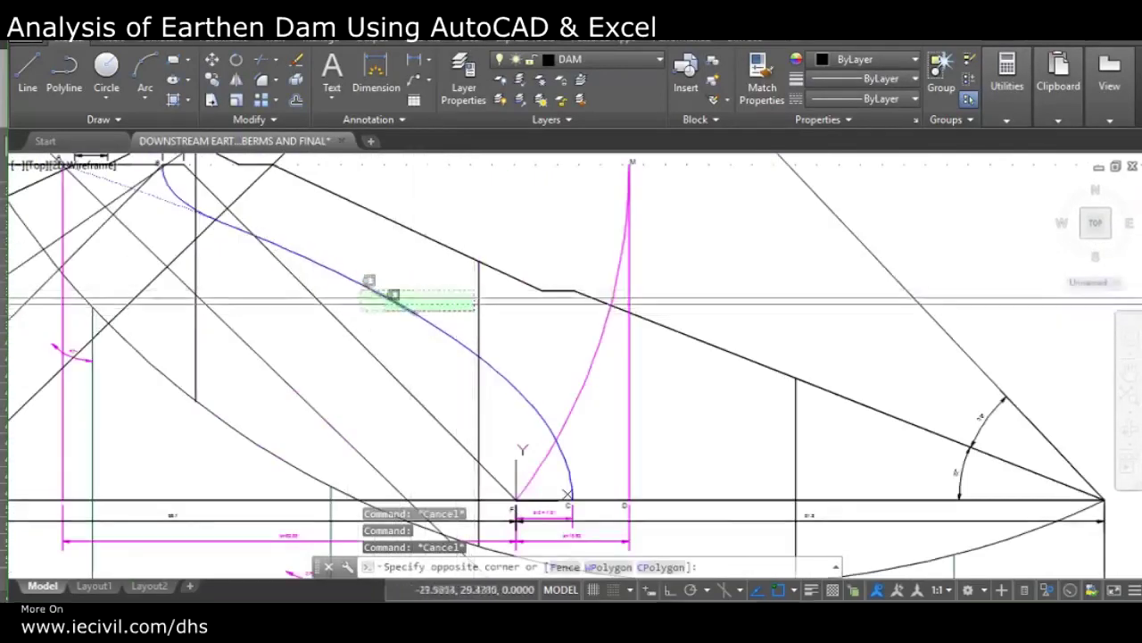
key("Escape")
scroll(390, 304, "down", 4)
middle_click_drag(518, 421, 662, 500)
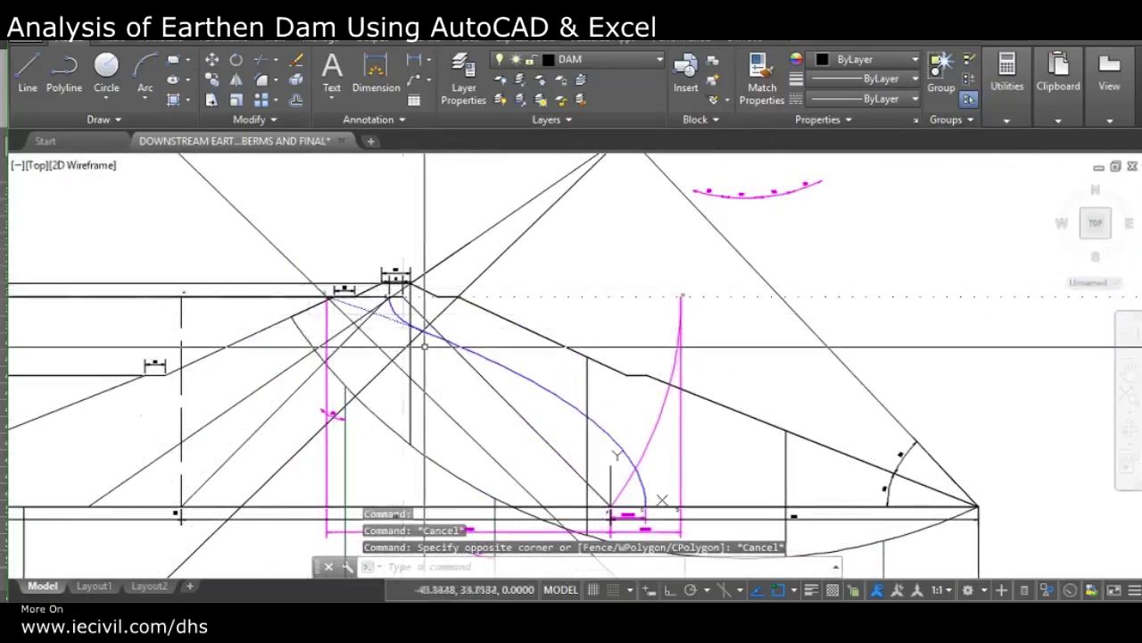
scroll(437, 343, "down", 2)
scroll(440, 365, "up", 2)
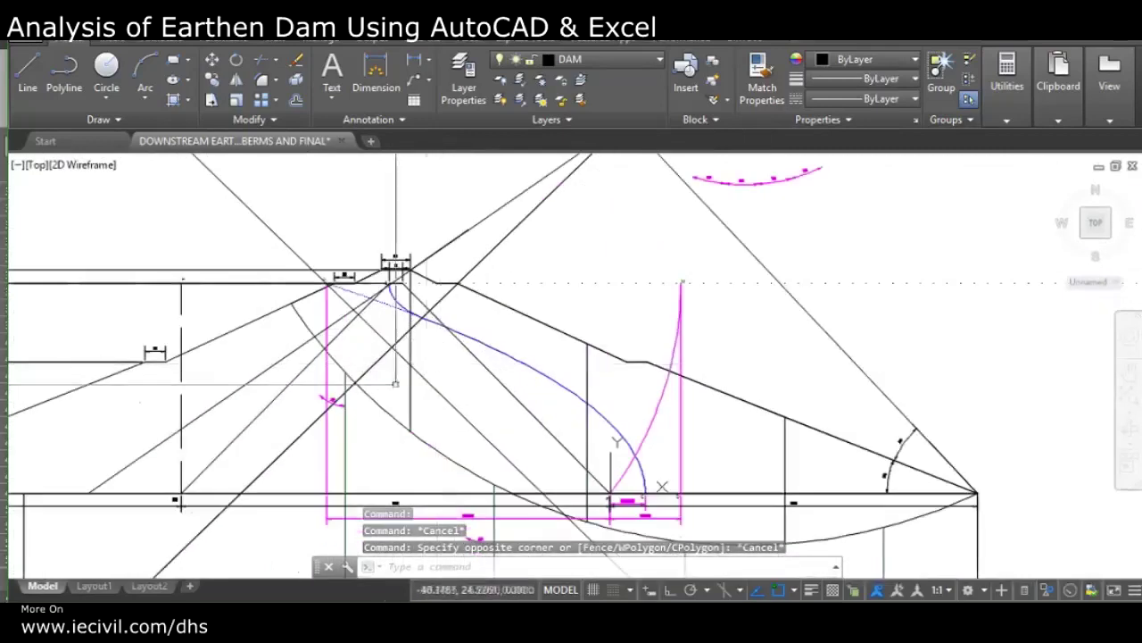
Step: Examine the green vertical lines below the slip arc and the angles marked on them, from the upstream slice to the toe
middle_click_drag(376, 439, 349, 372)
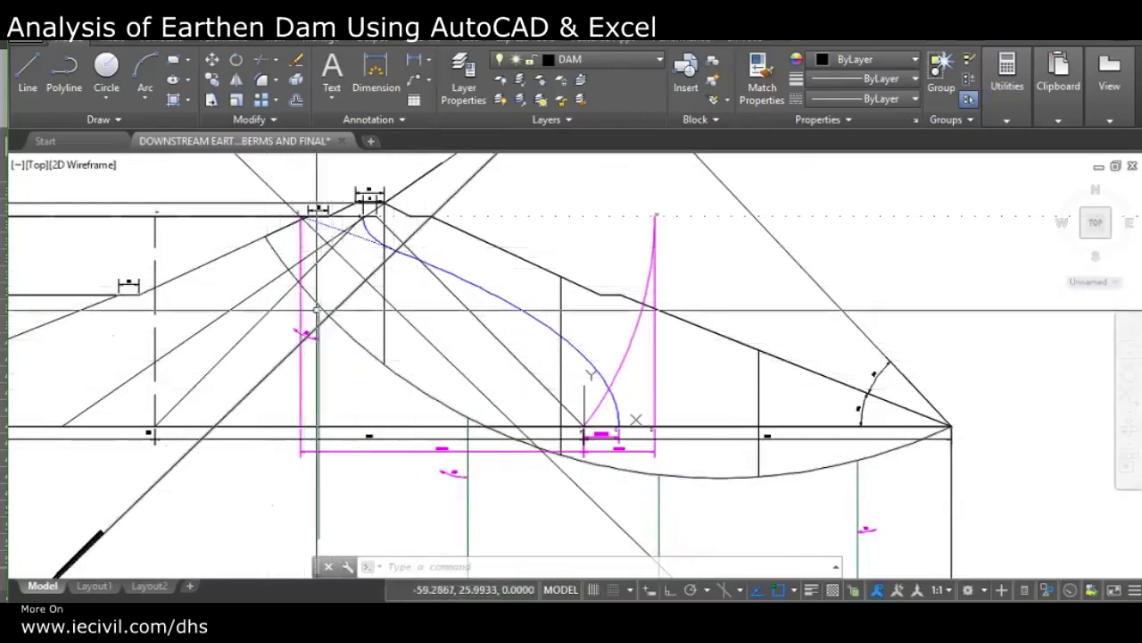
scroll(355, 287, "down", 4)
key("Escape")
scroll(390, 398, "up", 2)
middle_click_drag(352, 383, 451, 449)
scroll(435, 381, "up", 4)
scroll(368, 333, "down", 4)
middle_click_drag(389, 356, 438, 422)
middle_click_drag(574, 452, 553, 396)
scroll(587, 379, "up", 3)
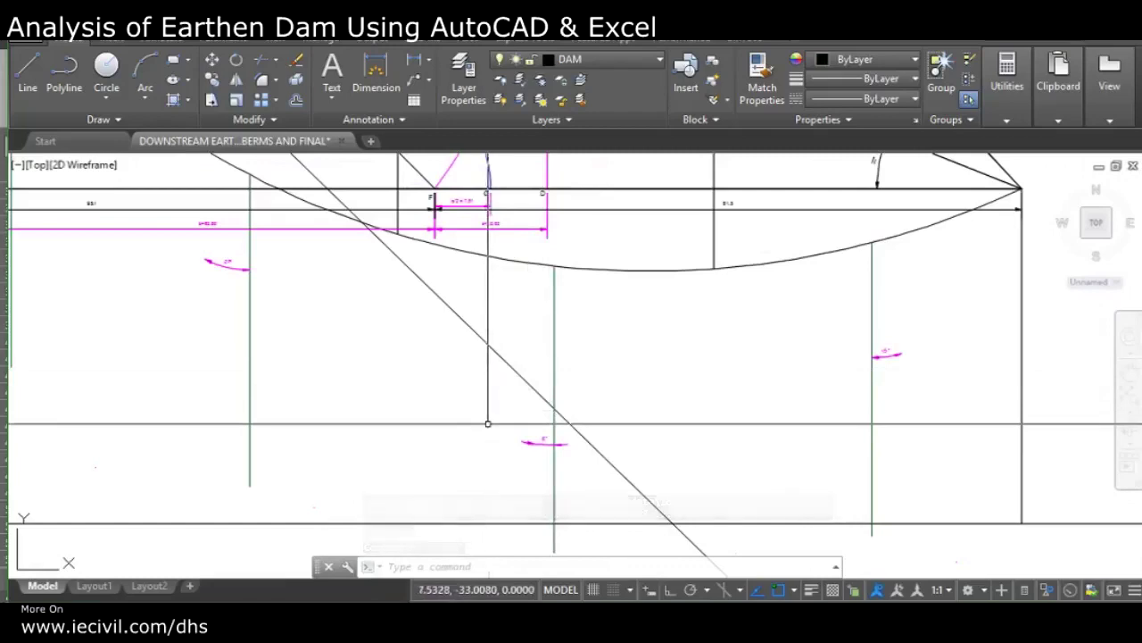
scroll(486, 424, "down", 6)
scroll(509, 326, "up", 4)
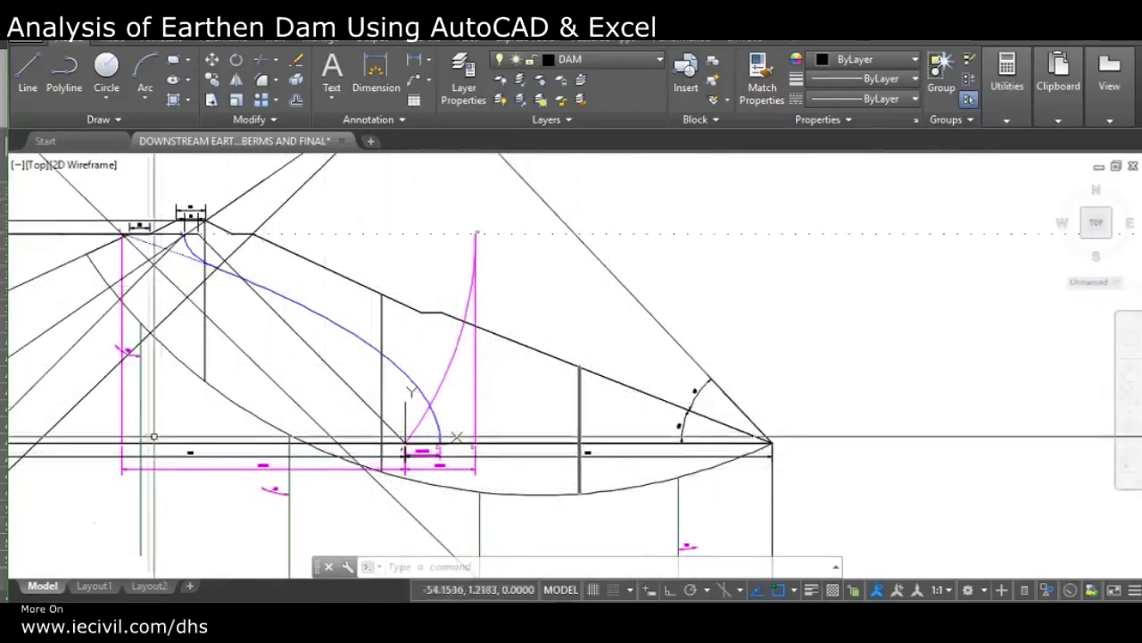
Step: Select the slip circle arc to inspect its extent across the slices, and clear the selection
left_click(220, 395)
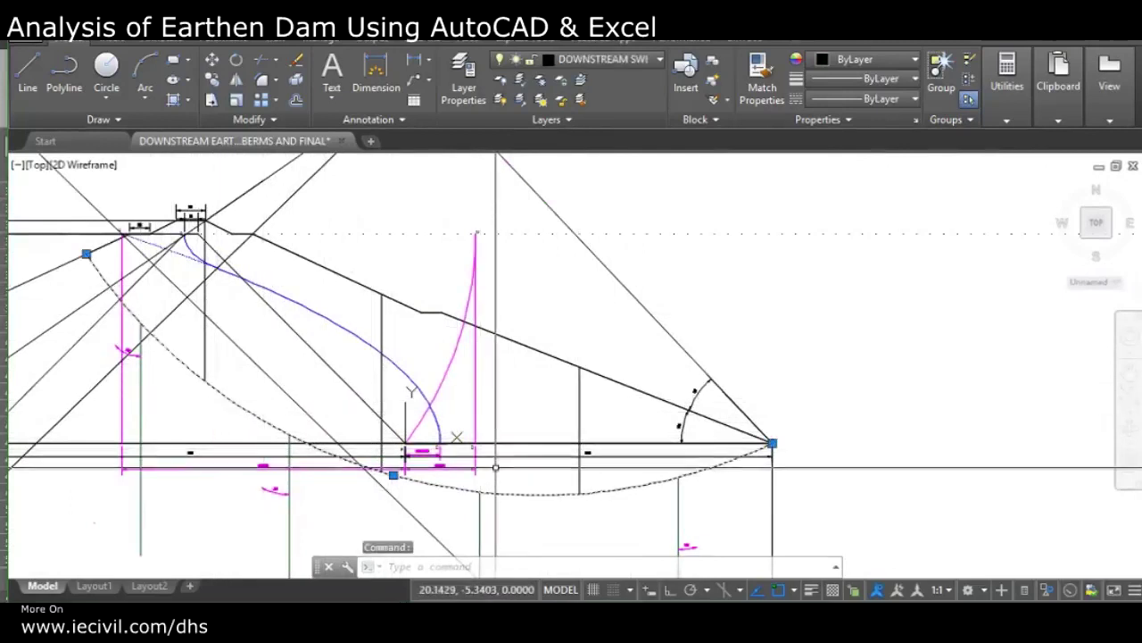
key("Escape")
key("Escape")
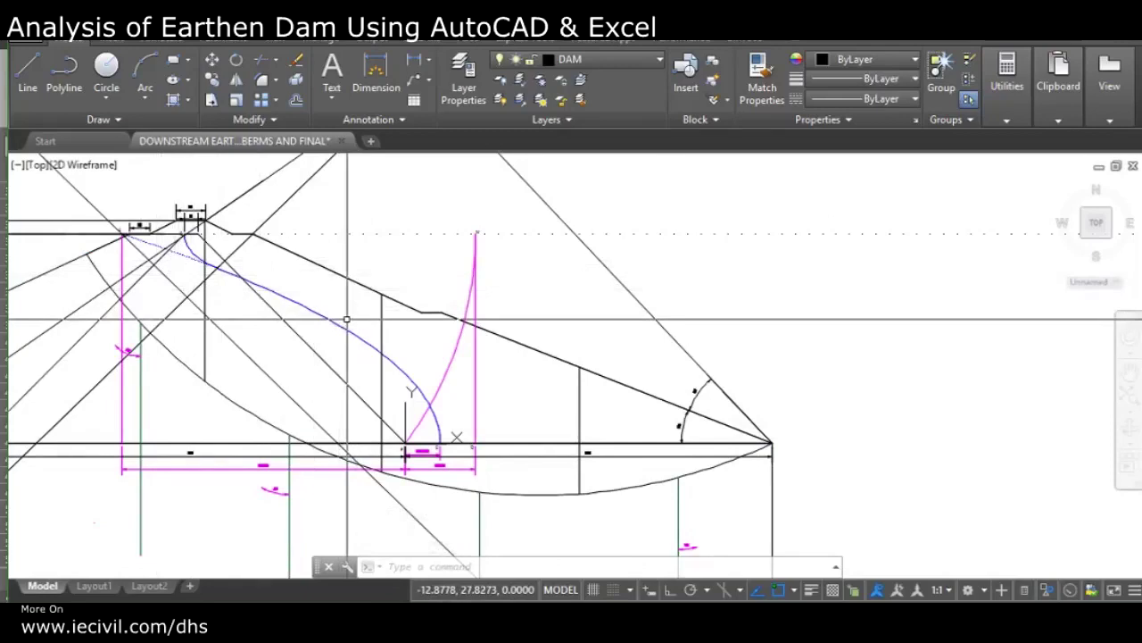
key("Escape")
key("Escape")
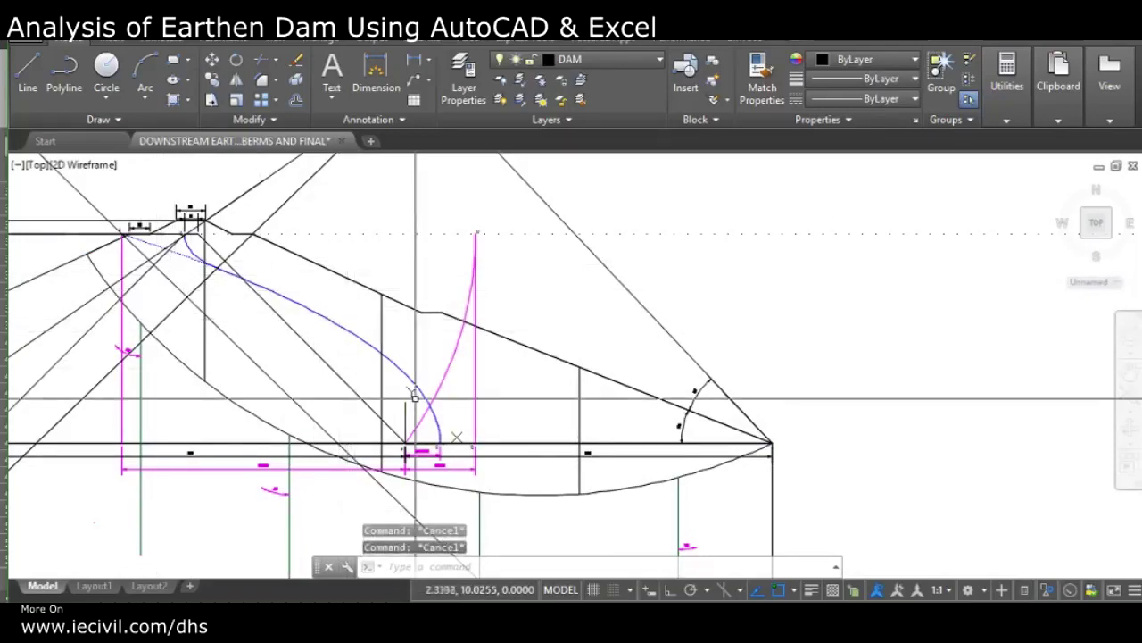
Step: End the object isolation to show the hidden orange and magenta radial lines
scroll(416, 403, "down", 3)
middle_click_drag(317, 311, 400, 326)
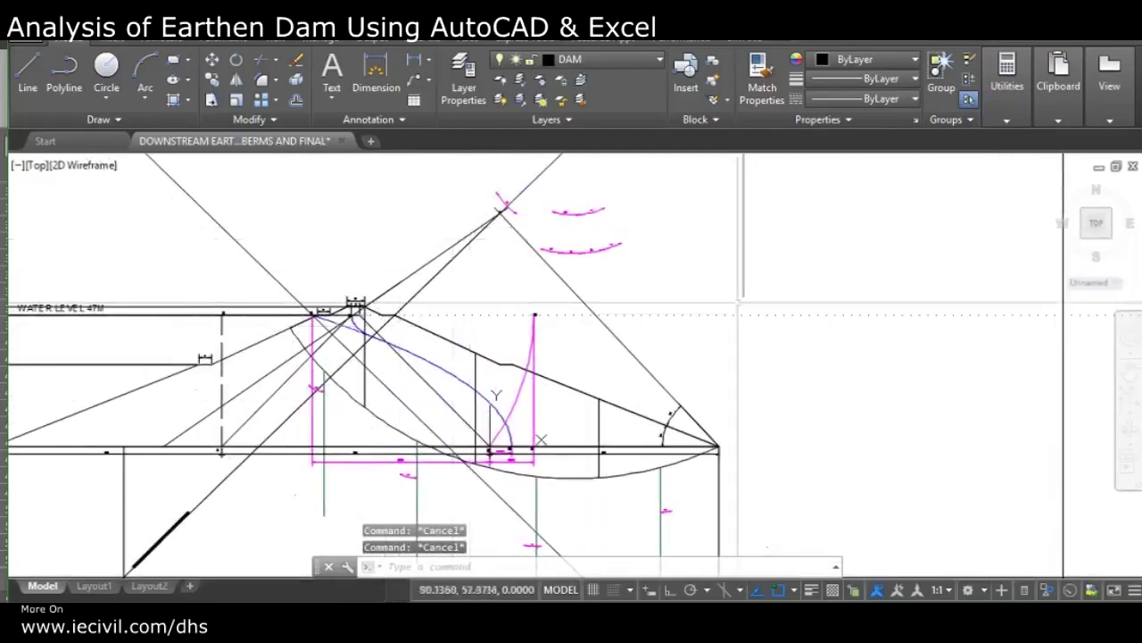
key("Escape")
right_click(745, 287)
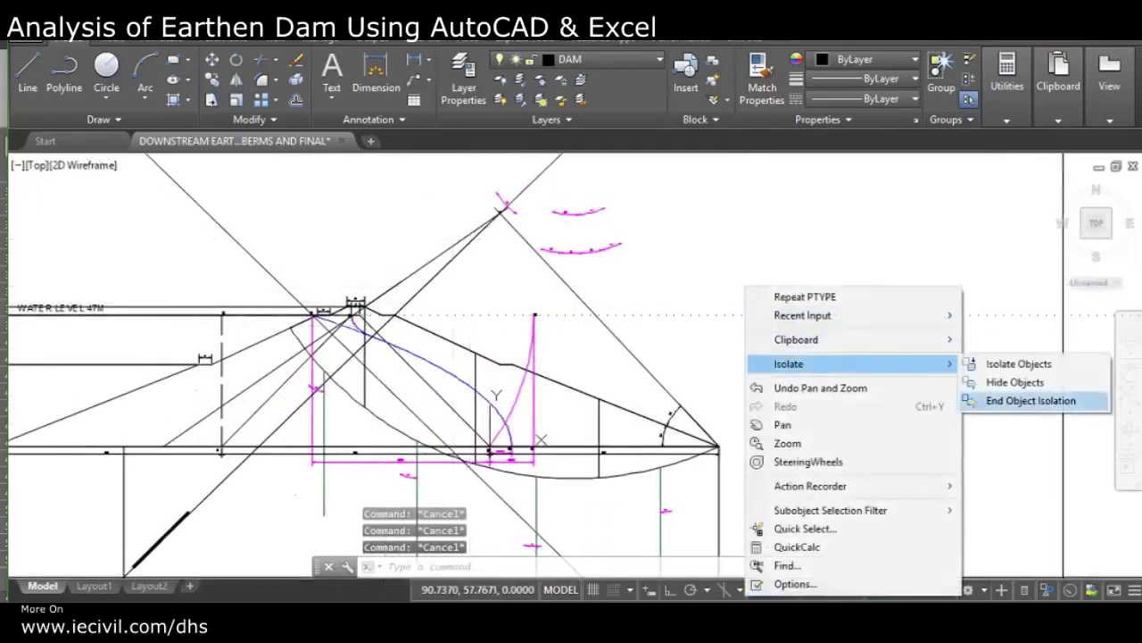
left_click(1027, 401)
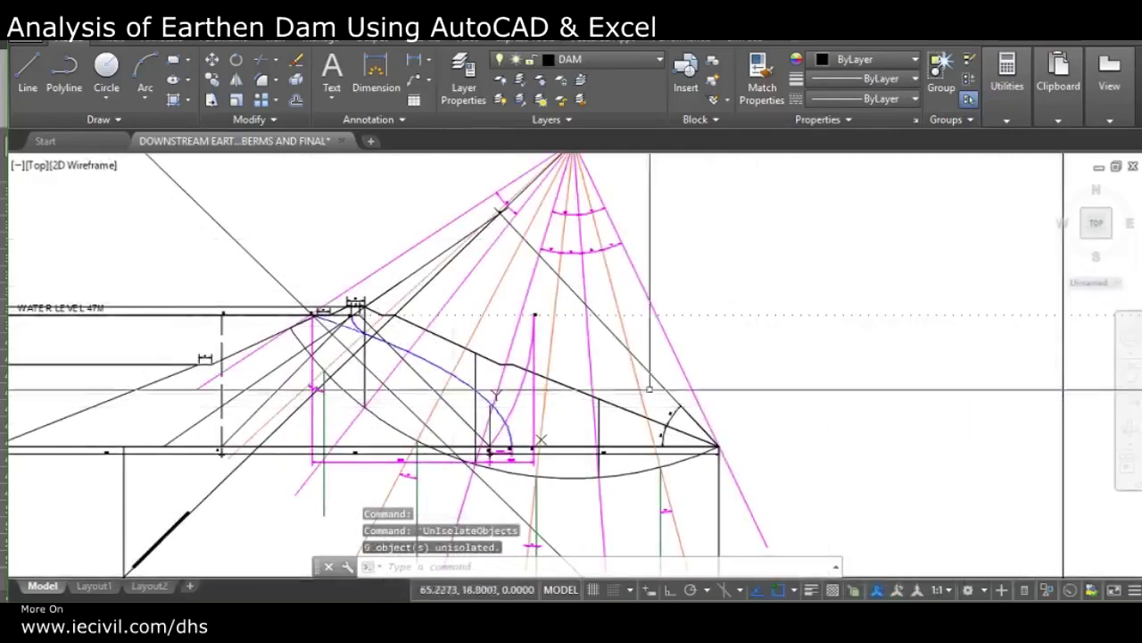
Step: Examine the magenta and orange radial lines from centre O down to the slip arc, including the angle dimensions between them
scroll(794, 255, "down", 2)
scroll(563, 322, "up", 2)
scroll(529, 401, "down", 1)
scroll(532, 458, "up", 4)
scroll(527, 460, "down", 2)
scroll(495, 471, "down", 5)
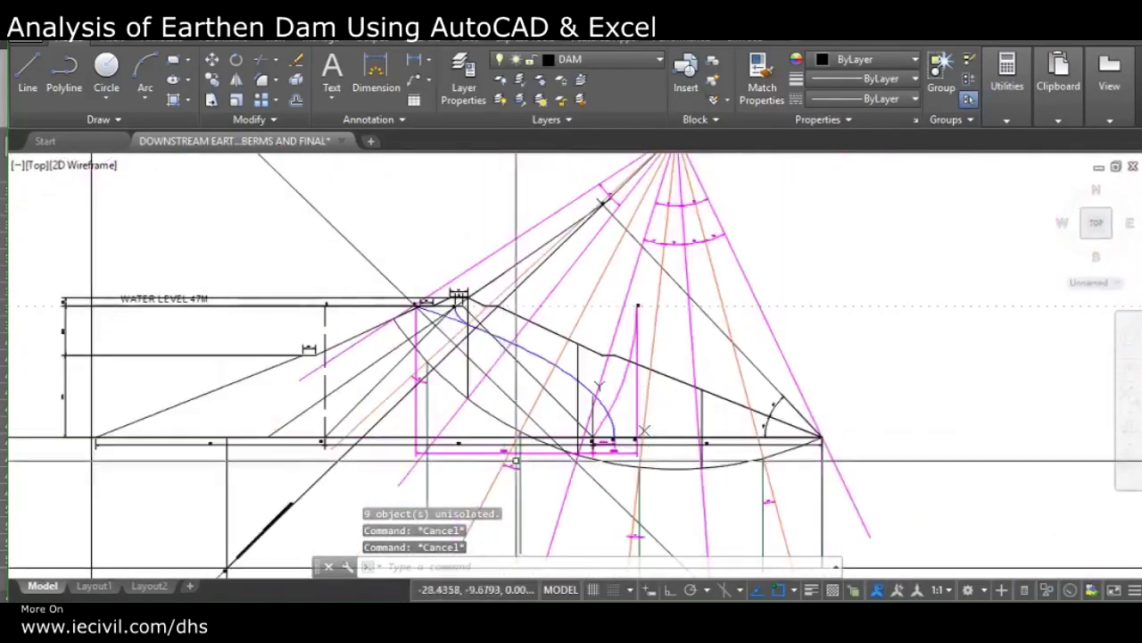
scroll(583, 231, "up", 5)
scroll(583, 232, "up", 2)
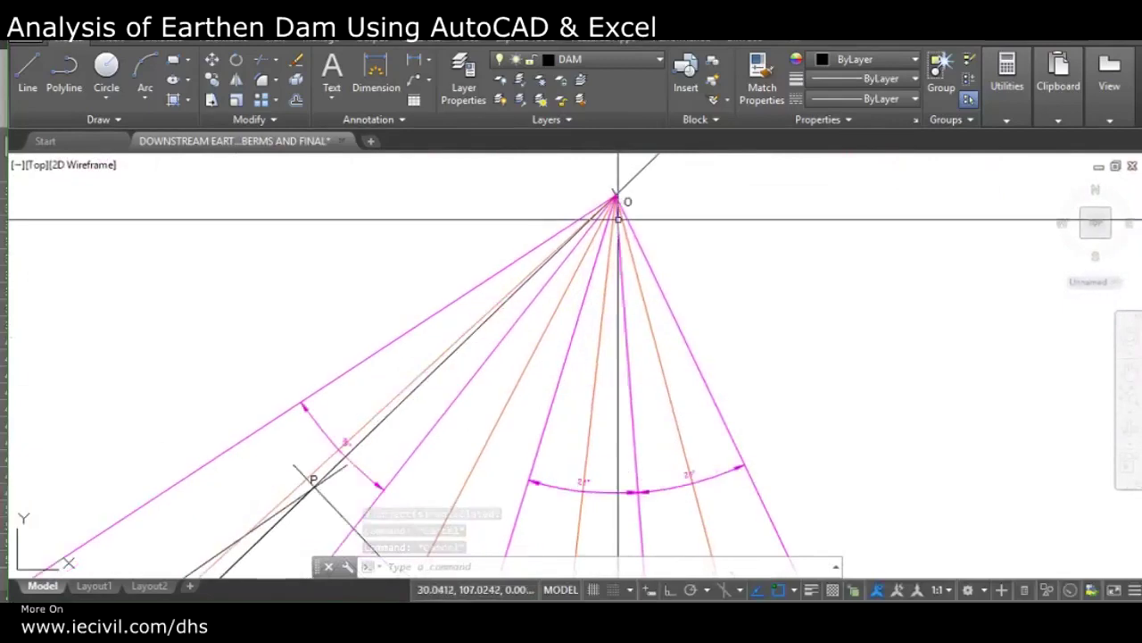
scroll(616, 199, "down", 6)
scroll(497, 306, "up", 4)
scroll(526, 303, "up", 2)
middle_click_drag(507, 302, 413, 408)
scroll(411, 370, "up", 2)
scroll(608, 356, "down", 4)
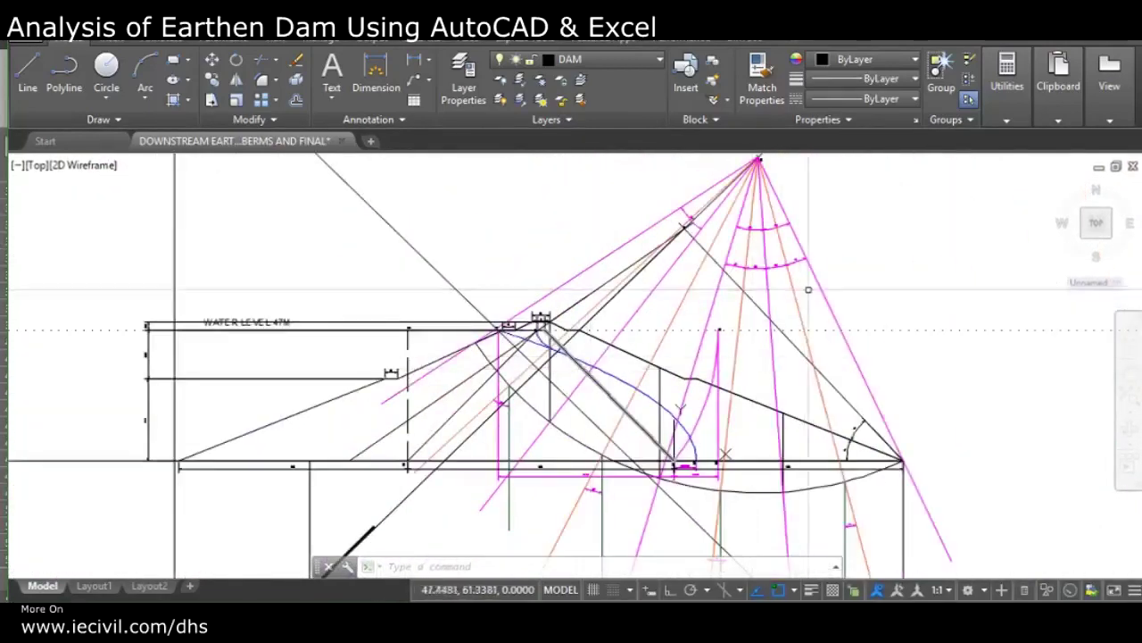
Step: Hide the magenta and orange radial lines running from the slip circle's centre to the arc
left_click(817, 239)
left_click(763, 257)
right_click(763, 257)
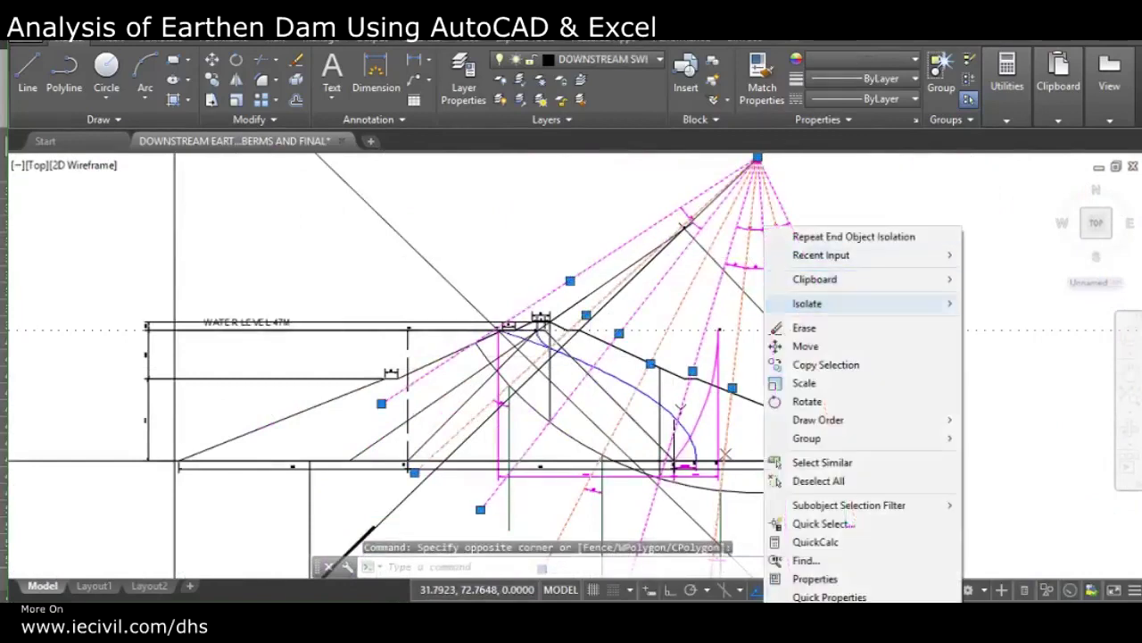
mouse_move(825, 305)
left_click(1014, 321)
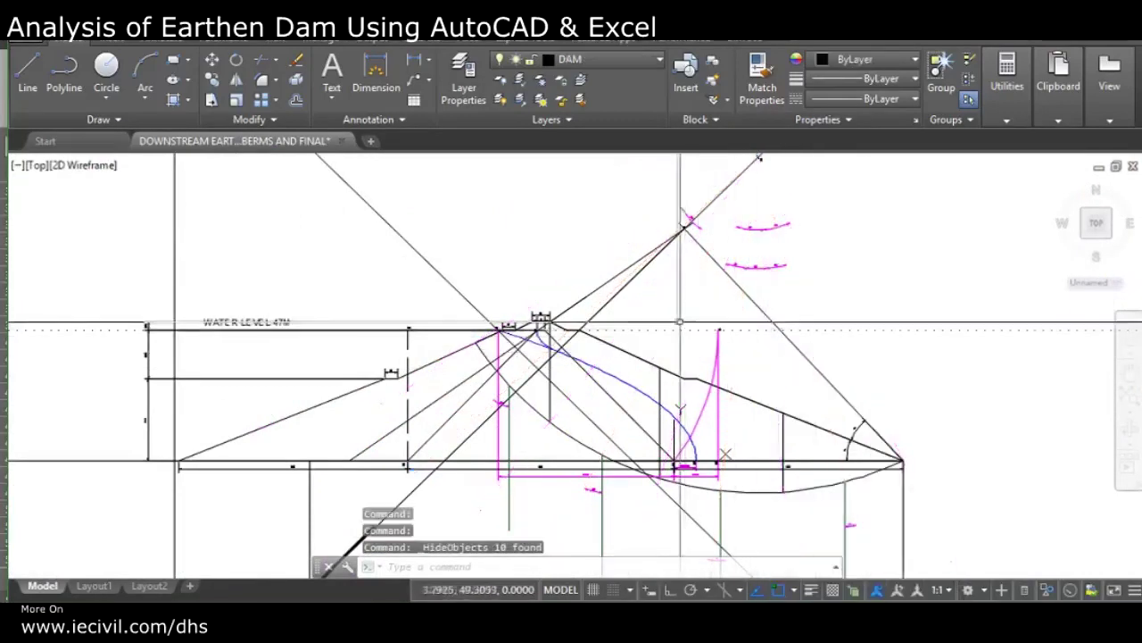
Step: Freeze the LOCUS LINE FOR DOWNSTREAM layer by picking one of its lines above the dam
scroll(733, 406, "up", 5)
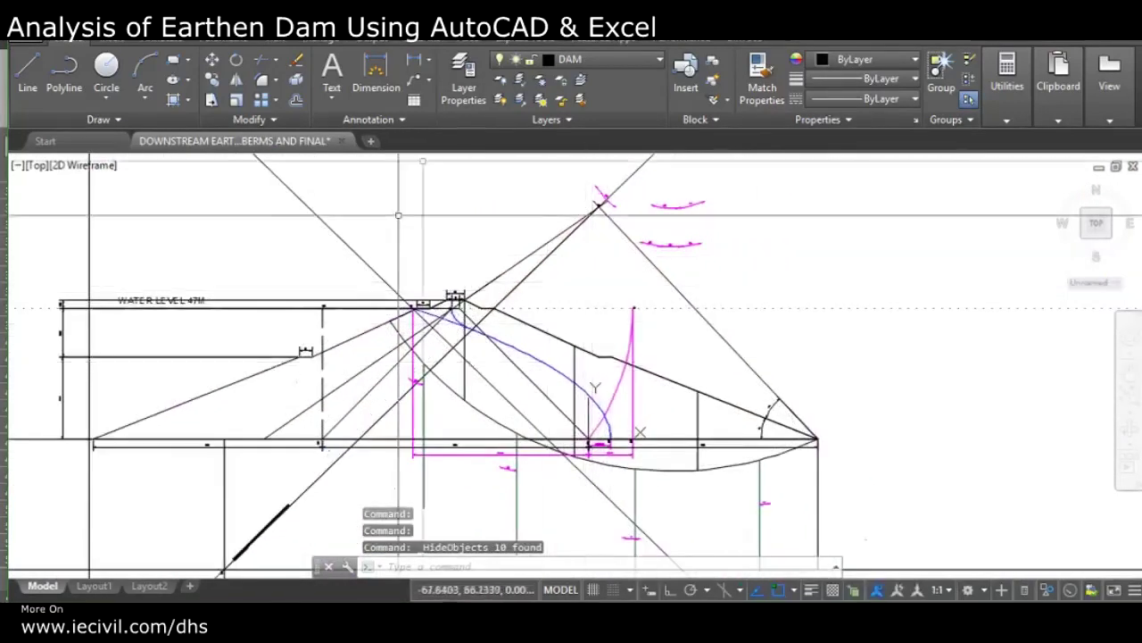
scroll(524, 428, "down", 5)
left_click(654, 318)
left_click(609, 288)
left_click(540, 79)
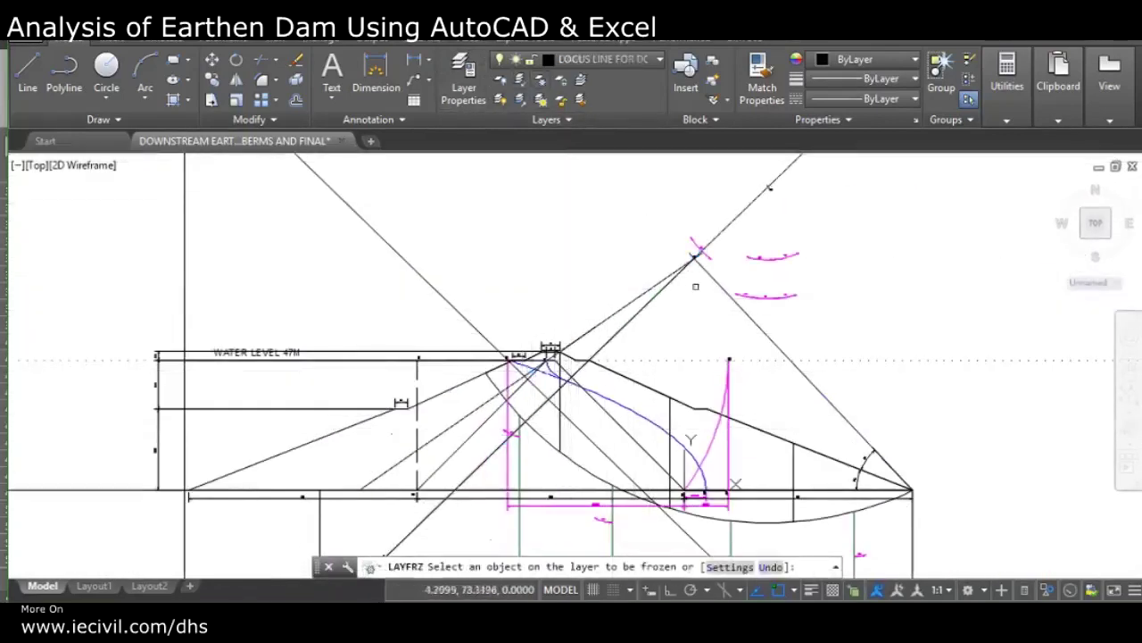
left_click(652, 303)
left_click(645, 303)
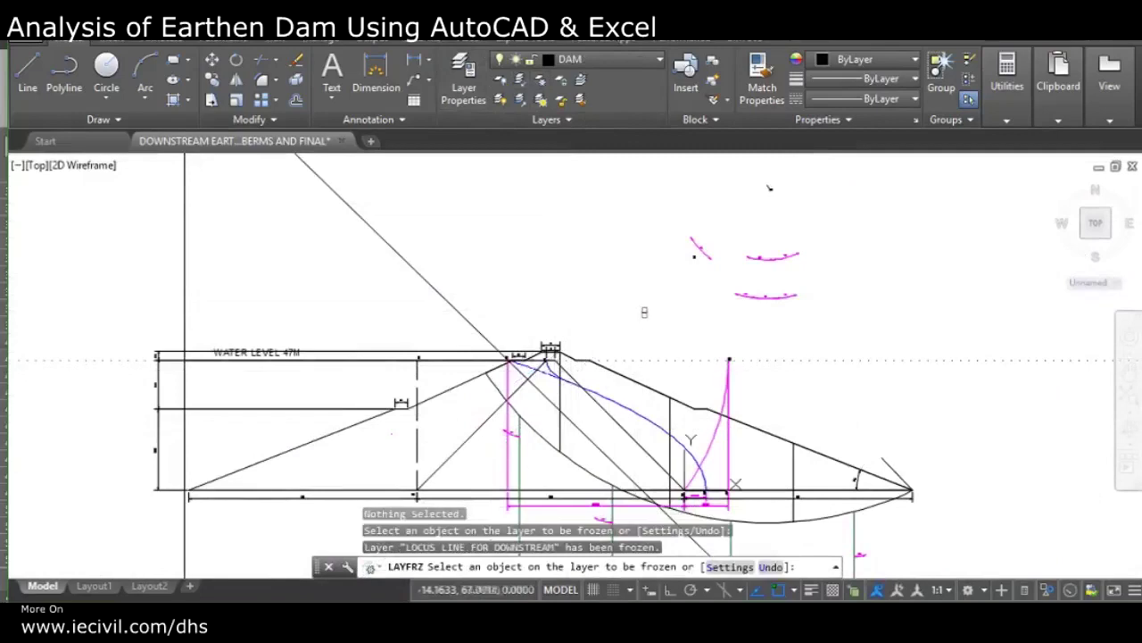
Step: Freeze the PARABOLA PARAMETER layer and layer 0 by picking their objects in the drawing
scroll(649, 317, "up", 3)
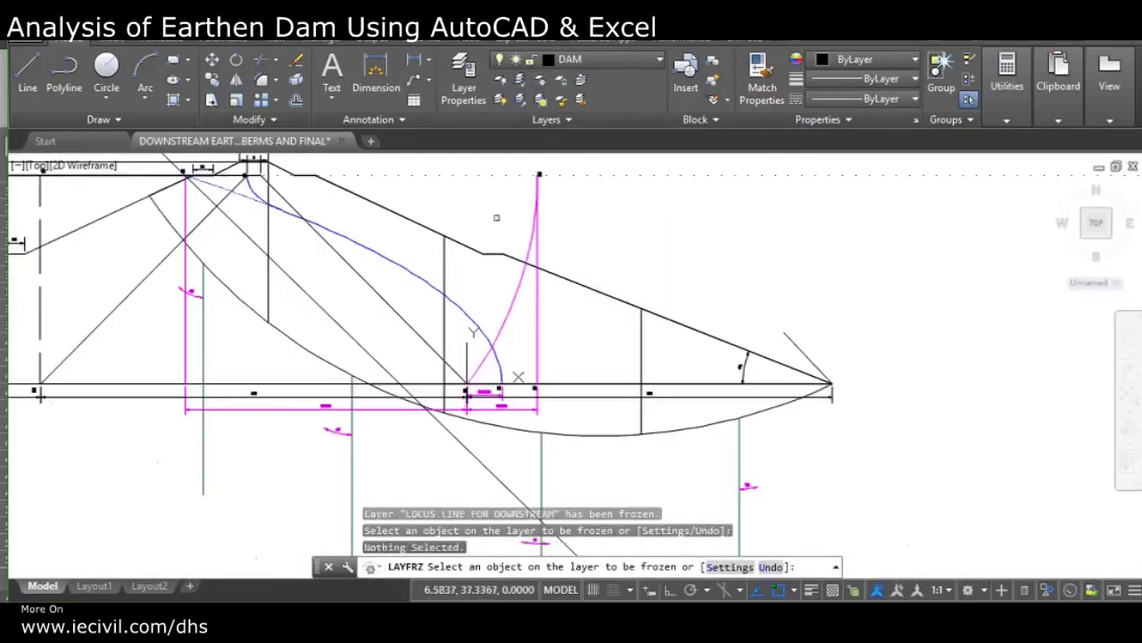
middle_click_drag(622, 294, 799, 409)
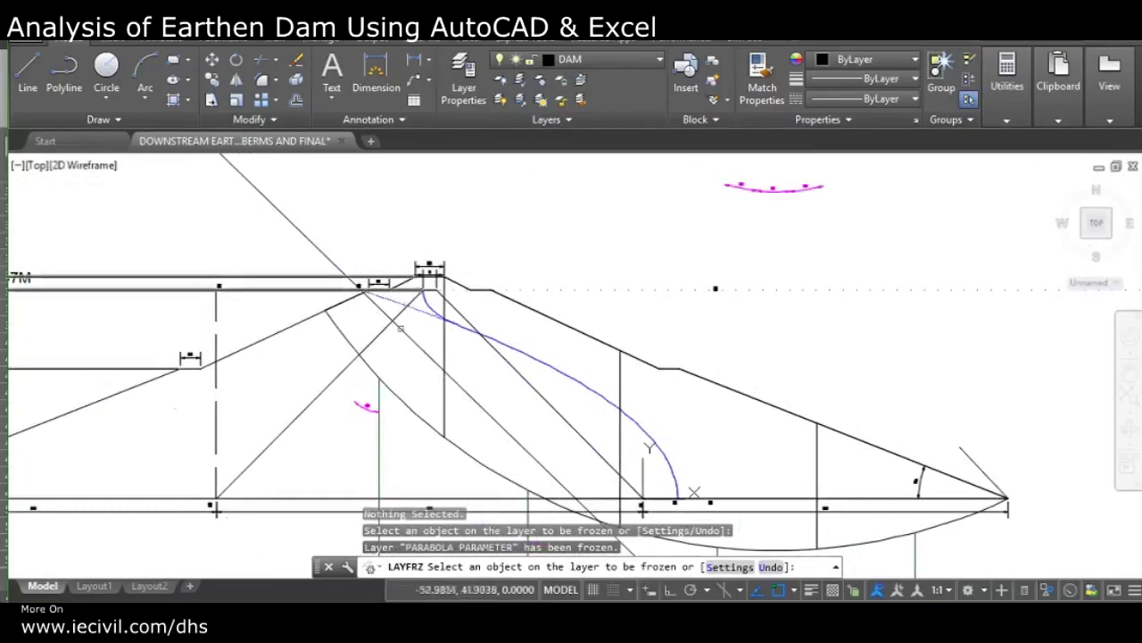
left_click(310, 239)
scroll(437, 268, "down", 5)
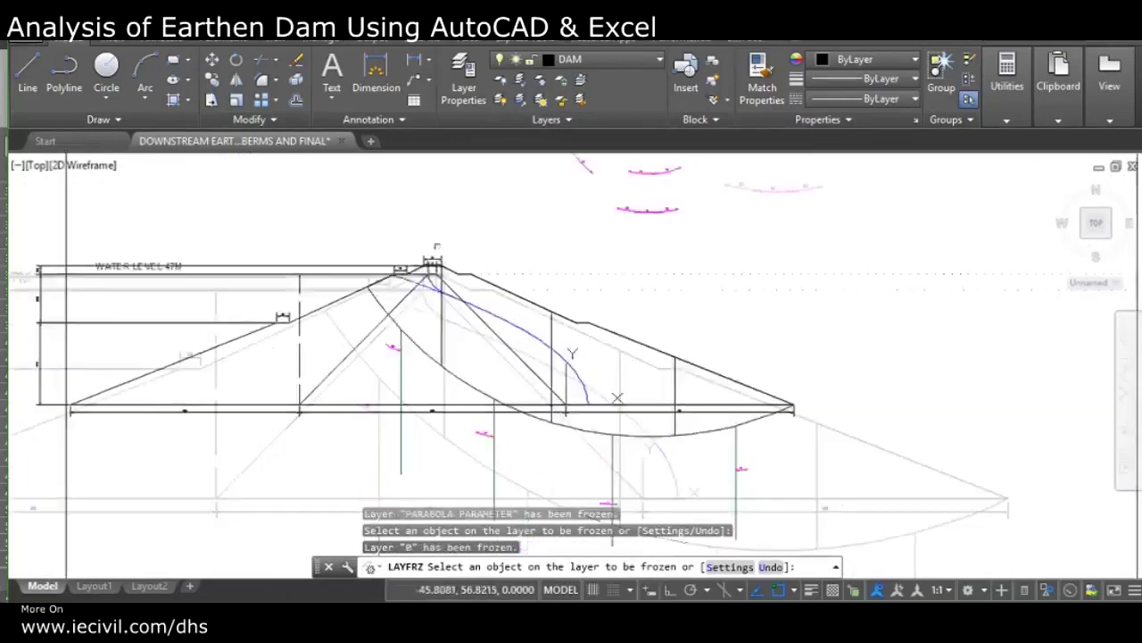
Step: Try freezing the DOWNSTREAM SWEDISH CIRCLE layer, undo that freeze and end the layer freeze command
scroll(498, 461, "up", 2)
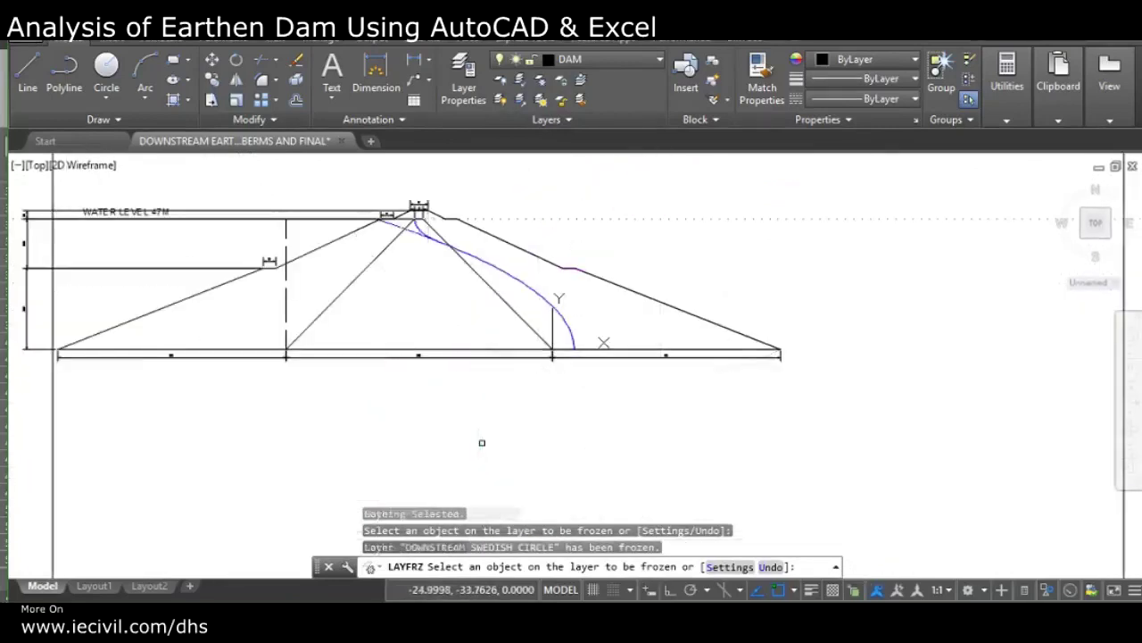
type("u")
key("Return")
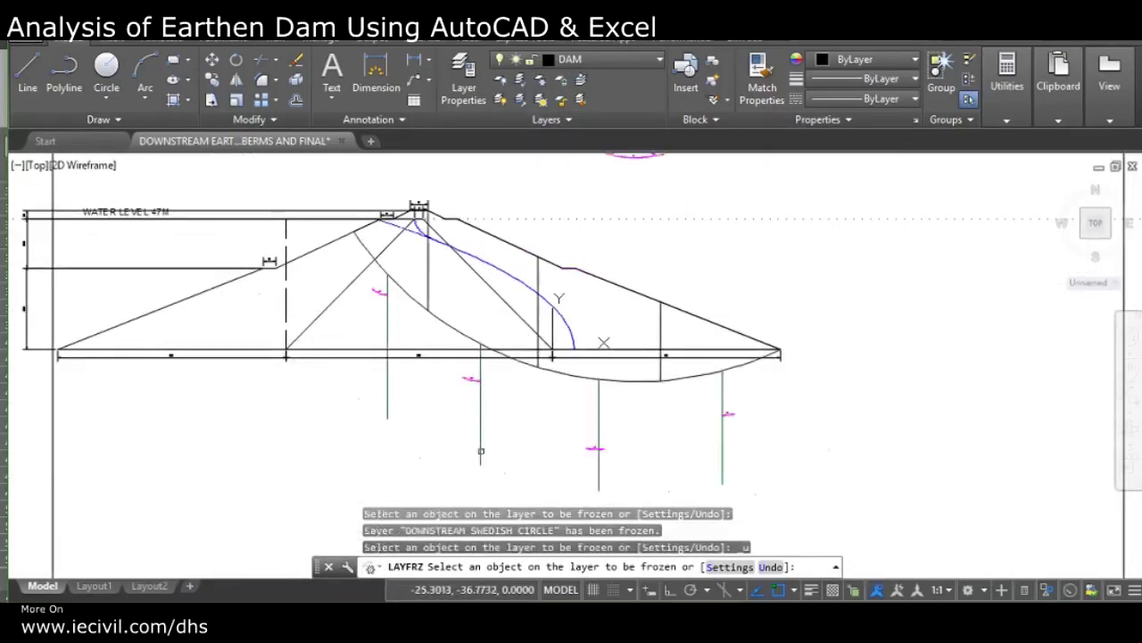
key("Escape")
Step: Hide the four green vertical lines below the slip arc and clear any remaining selection
left_click(750, 429)
left_click(373, 407)
right_click(574, 433)
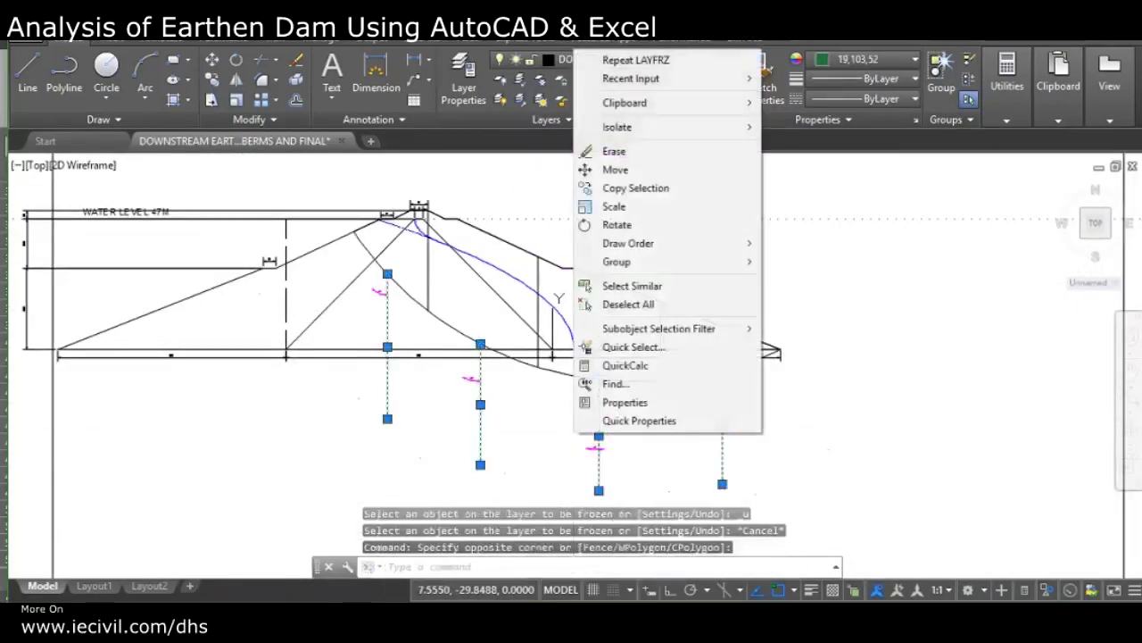
mouse_move(678, 127)
left_click(803, 146)
key("Escape")
scroll(669, 473, "up", 4)
scroll(669, 473, "down", 5)
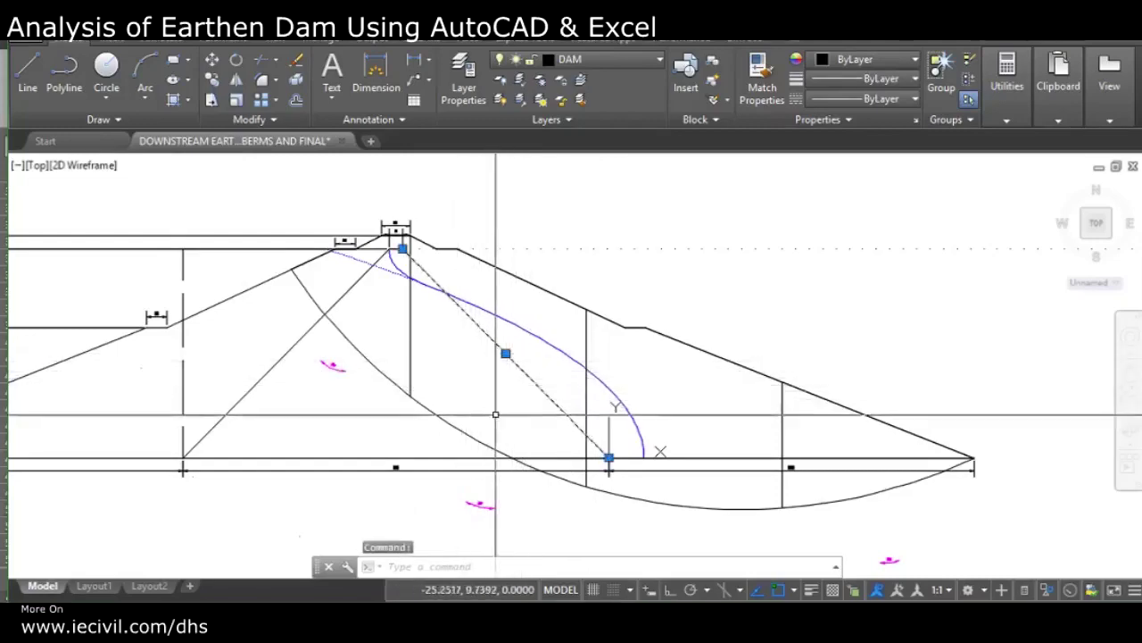
key("Escape")
key("Escape")
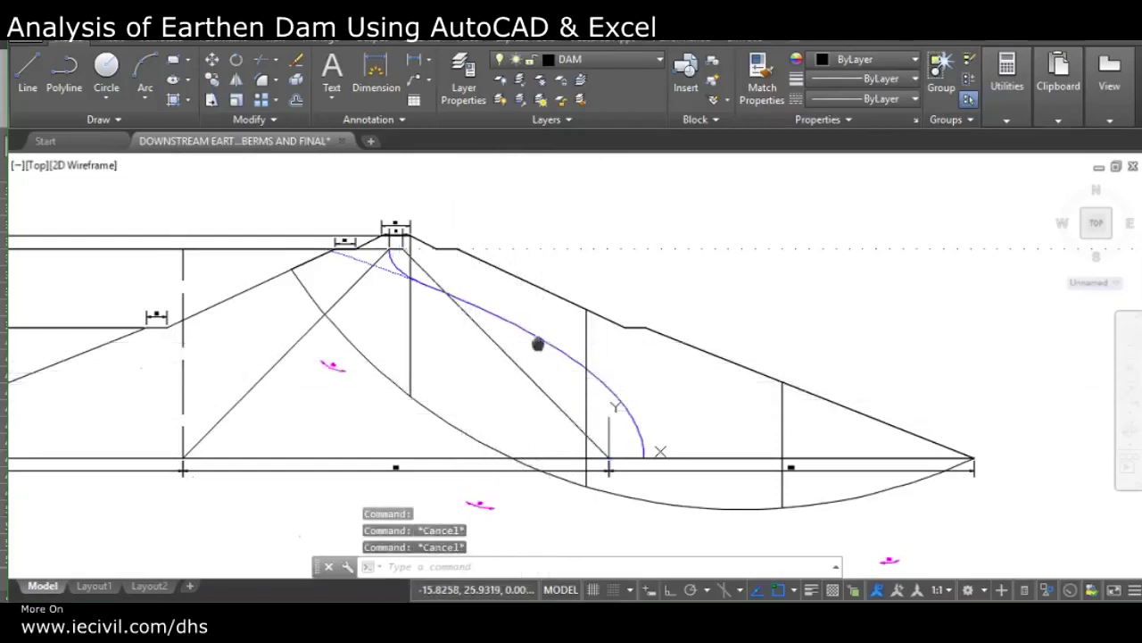
Step: Delete the 6.5 crest width, 3 core top width and 4.5 upper berm dimensions at the top of the dam
middle_click_drag(538, 343, 681, 386)
scroll(508, 299, "up", 2)
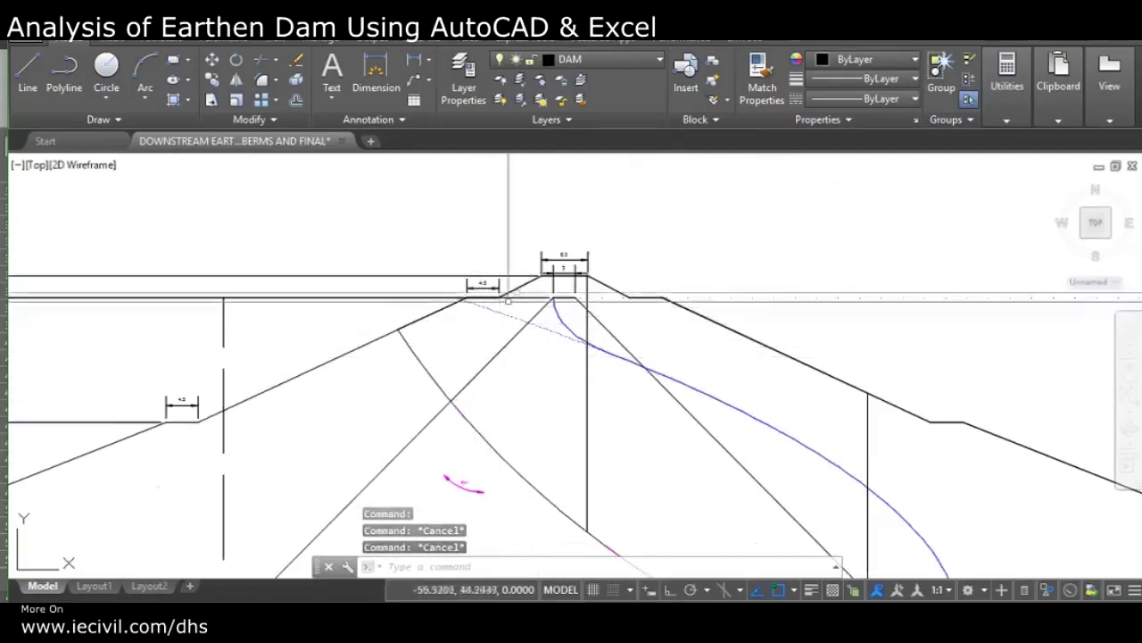
scroll(508, 299, "up", 2)
left_click(579, 278)
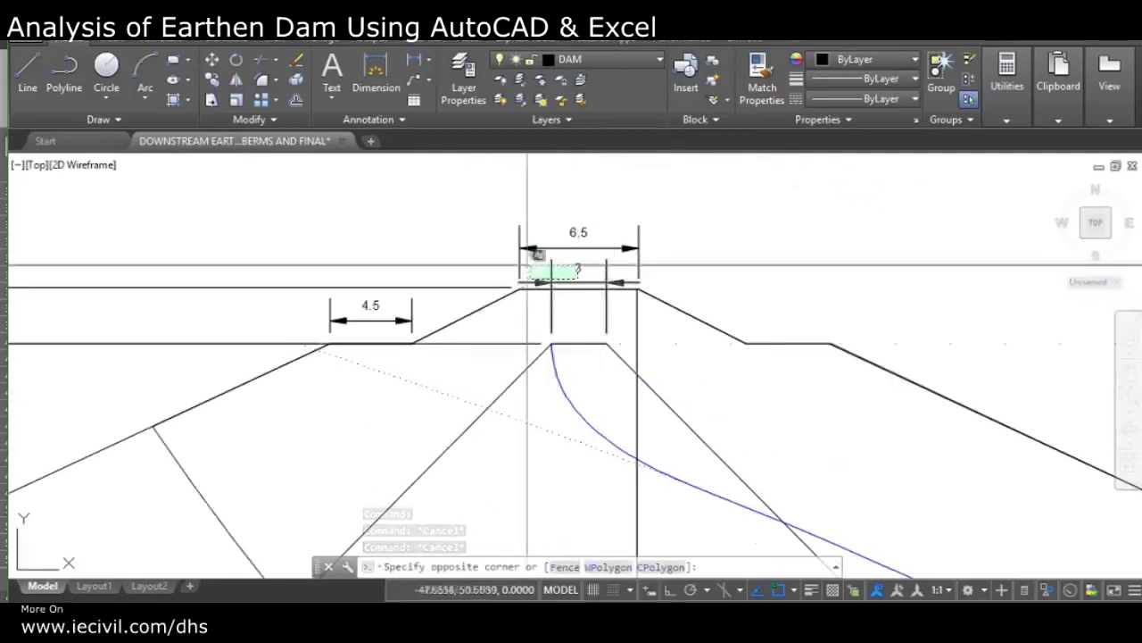
left_click(527, 265)
left_click(361, 321)
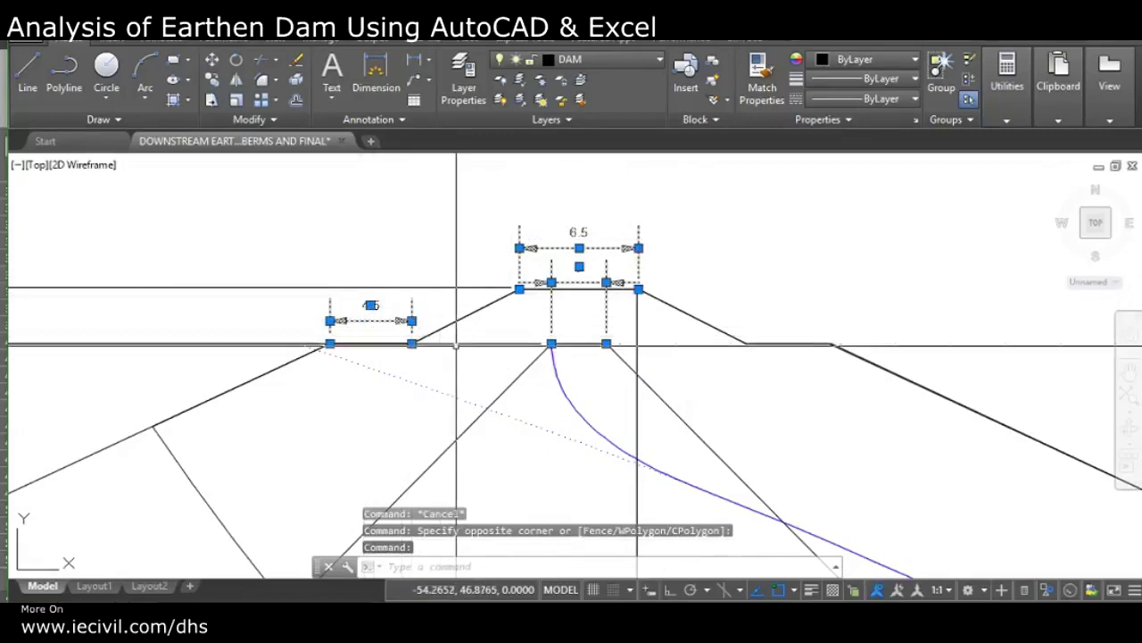
key("Delete")
Step: Thaw the HATCHING layer to show the coloured regions inside the slip circle
scroll(355, 290, "down", 2)
scroll(385, 273, "down", 2)
middle_click_drag(465, 355, 515, 339)
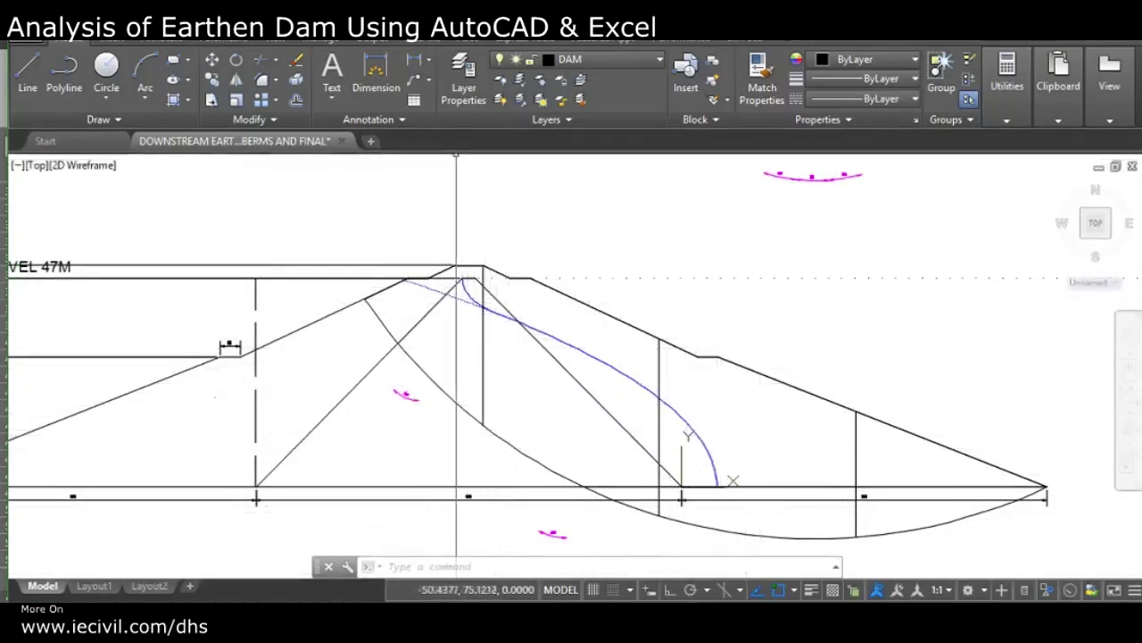
left_click(625, 59)
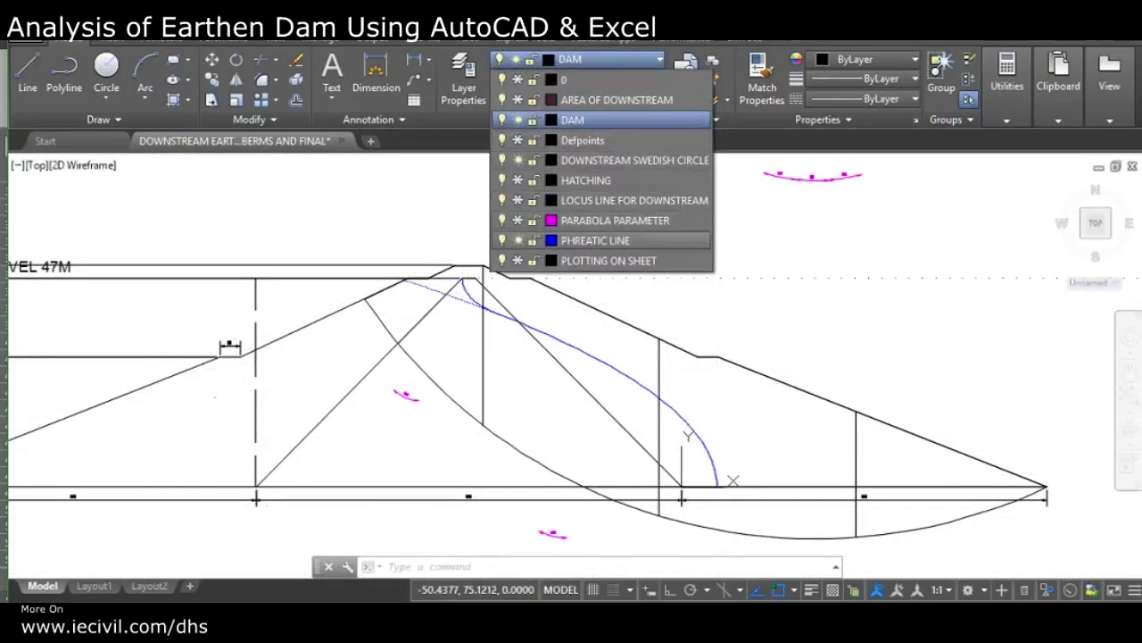
left_click(517, 179)
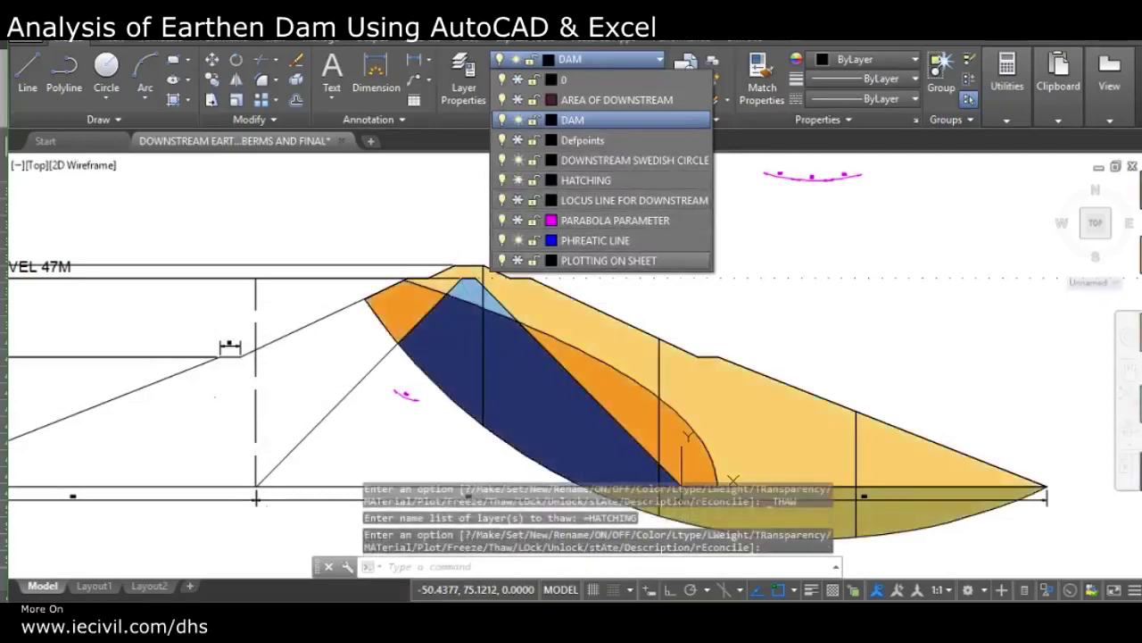
scroll(564, 311, "down", 4)
Step: Examine the foundation and shell hatches across the slices, comparing their colours with the legend for above and below the phreatic line
scroll(736, 389, "up", 3)
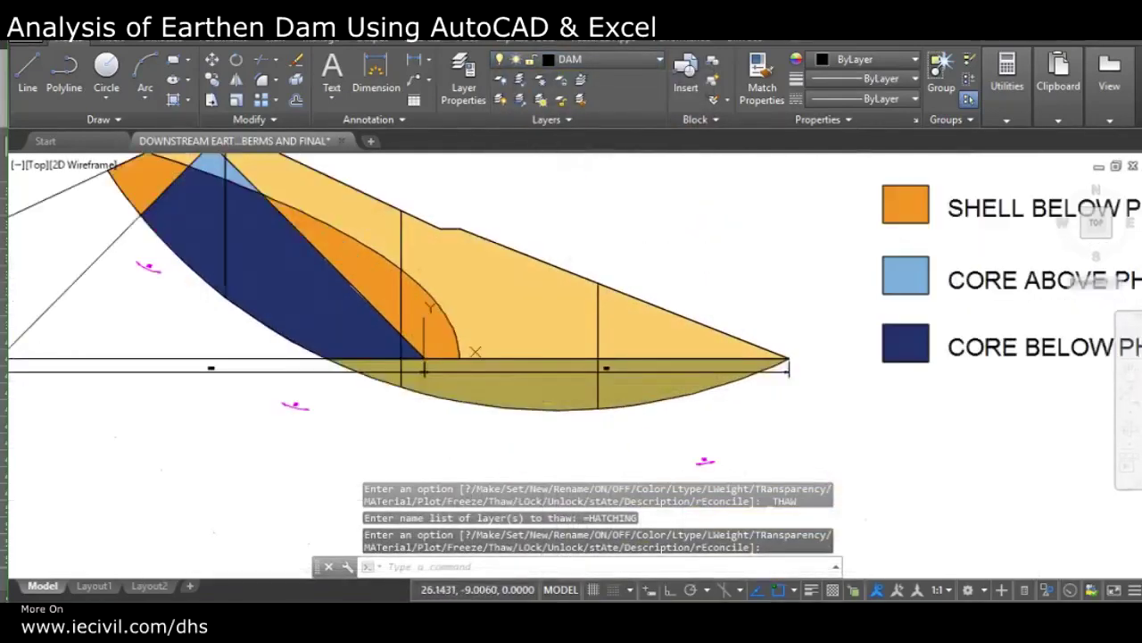
scroll(651, 397, "down", 2)
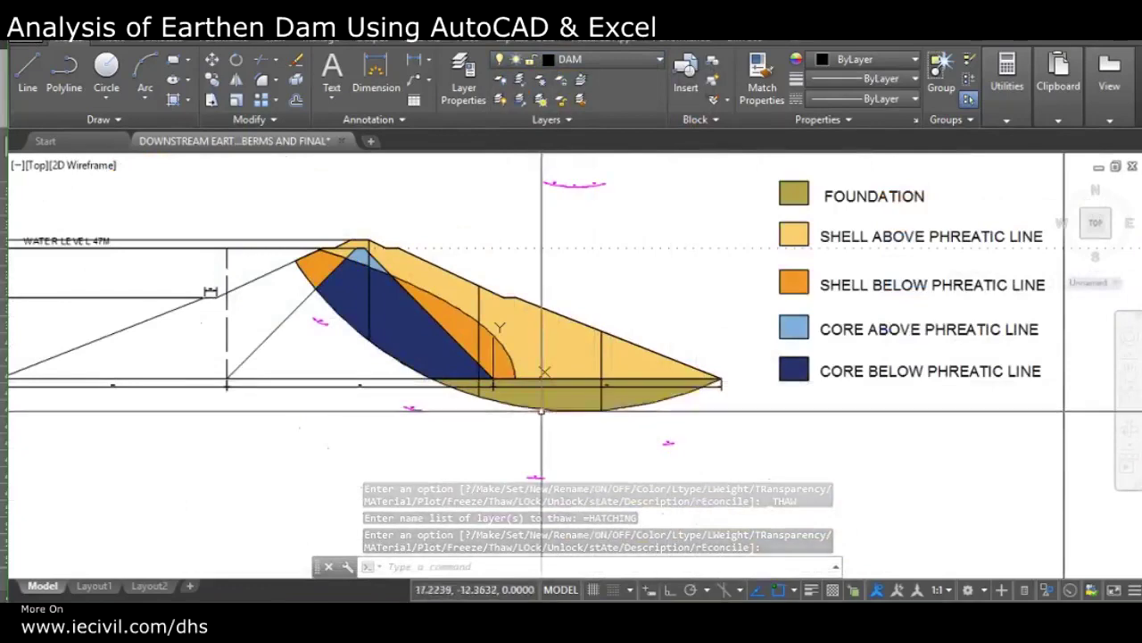
scroll(797, 197, "up", 2)
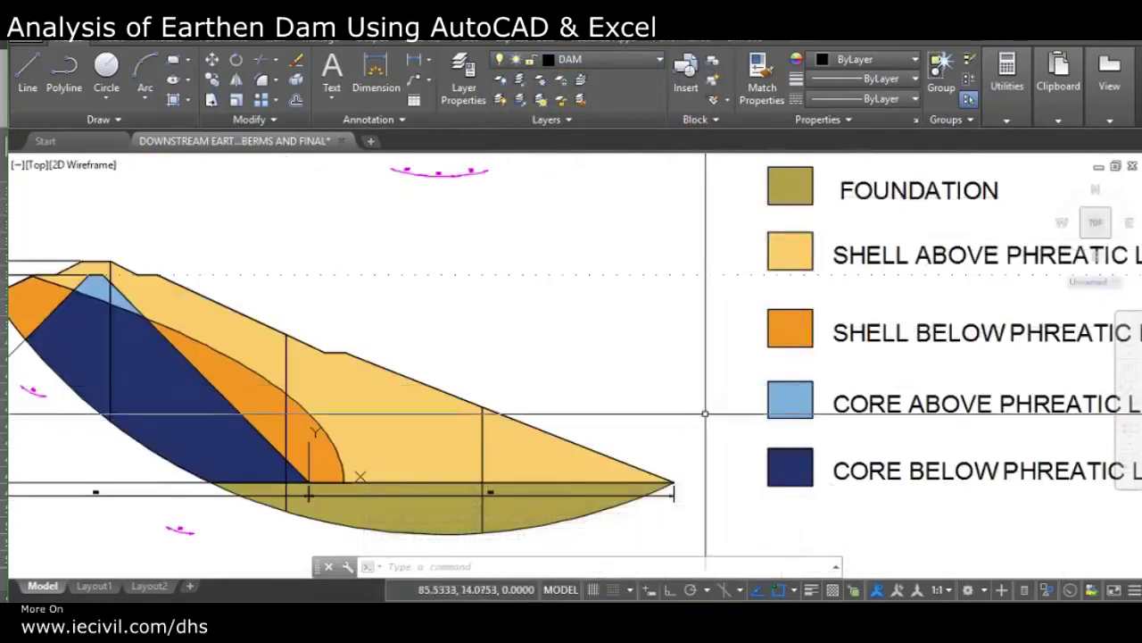
scroll(598, 360, "down", 2)
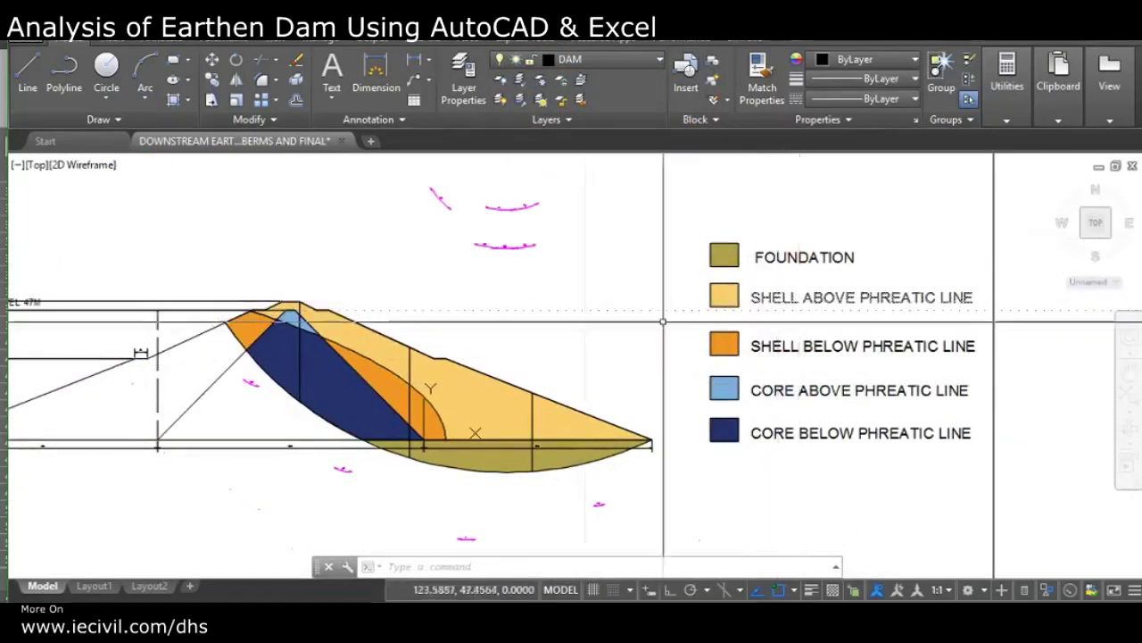
scroll(374, 341, "up", 2)
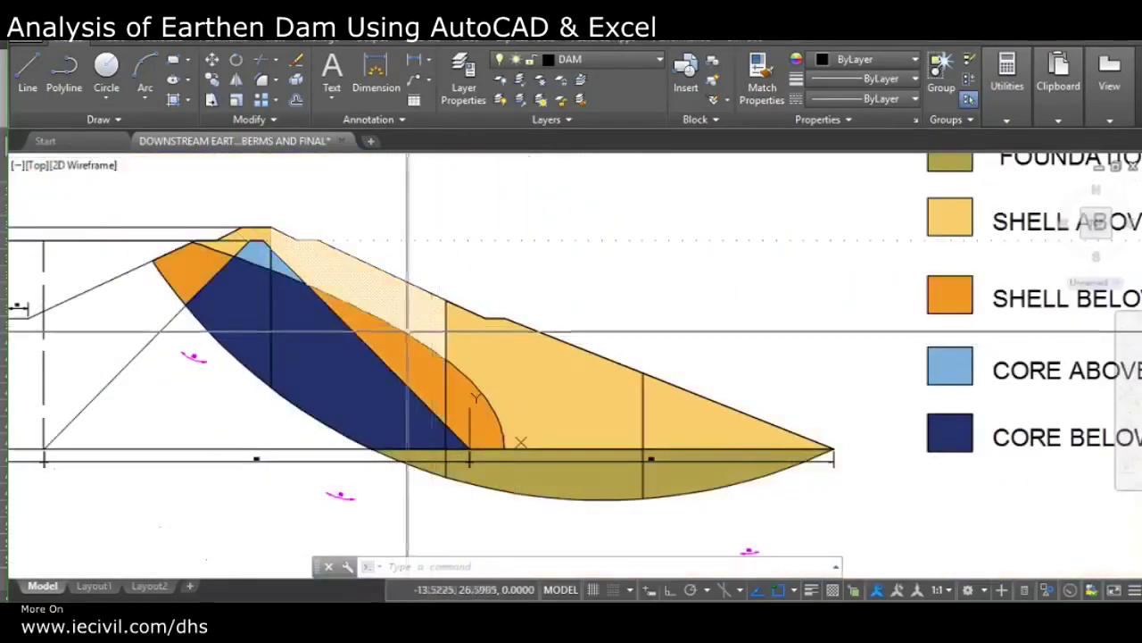
scroll(373, 364, "down", 2)
scroll(812, 318, "up", 2)
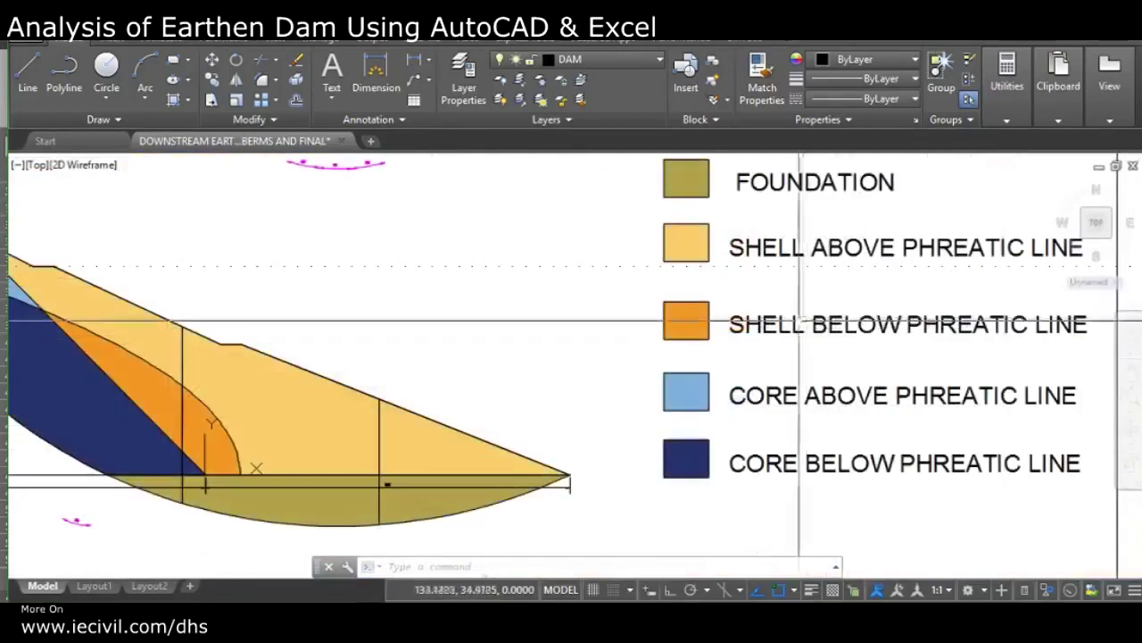
scroll(823, 334, "down", 2)
scroll(473, 411, "up", 3)
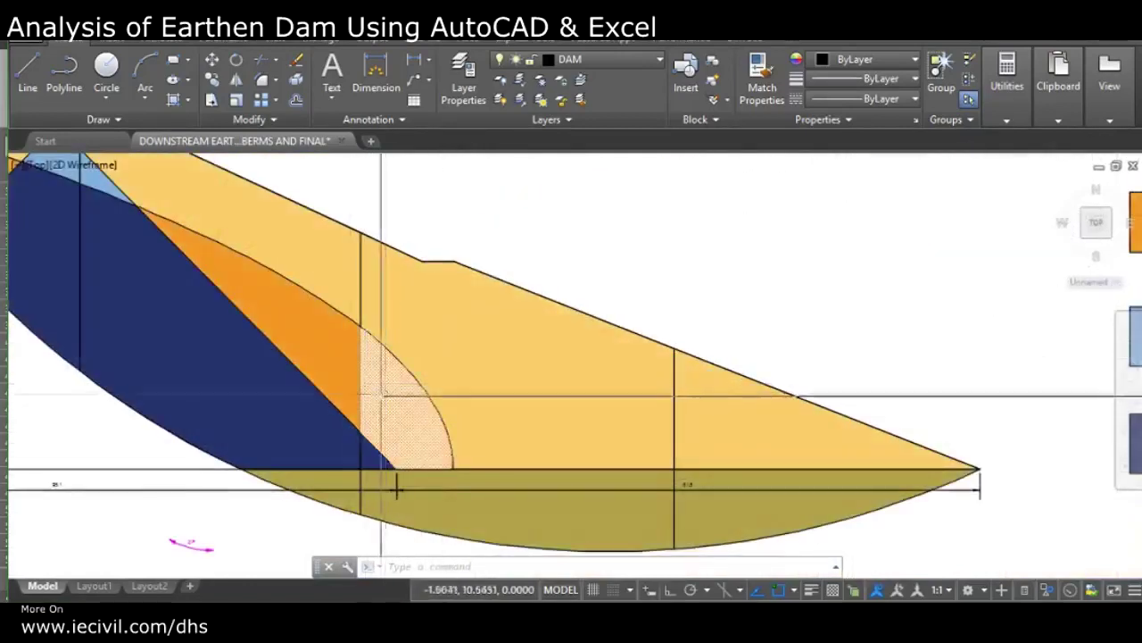
scroll(363, 408, "down", 3)
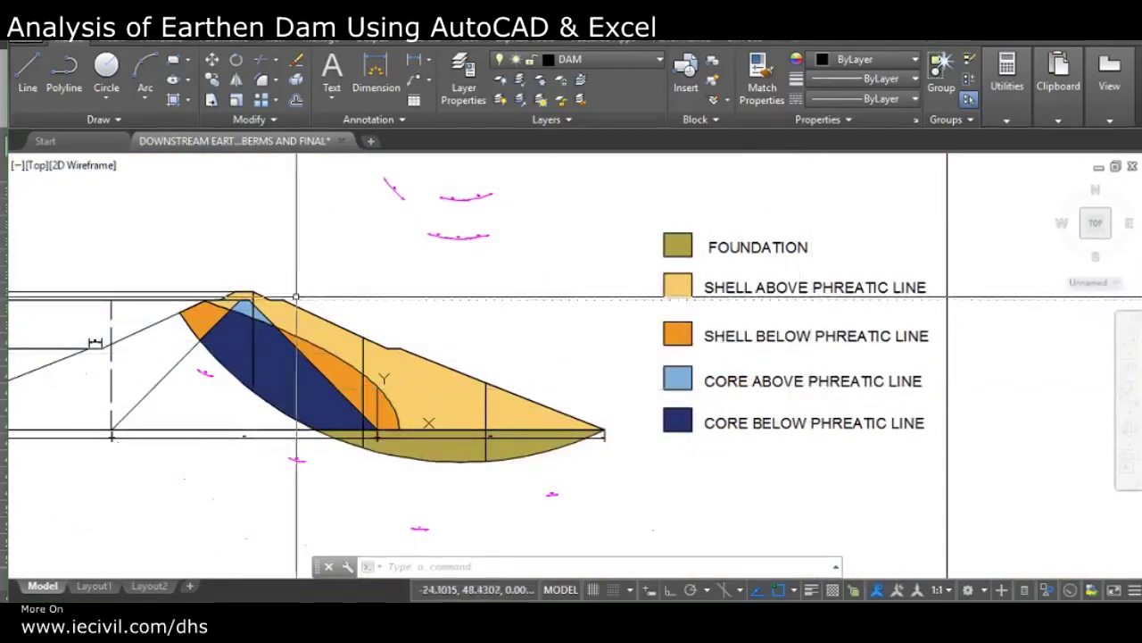
Step: Examine the core hatches above and below the phreatic line against their legend entries
scroll(250, 304, "up", 6)
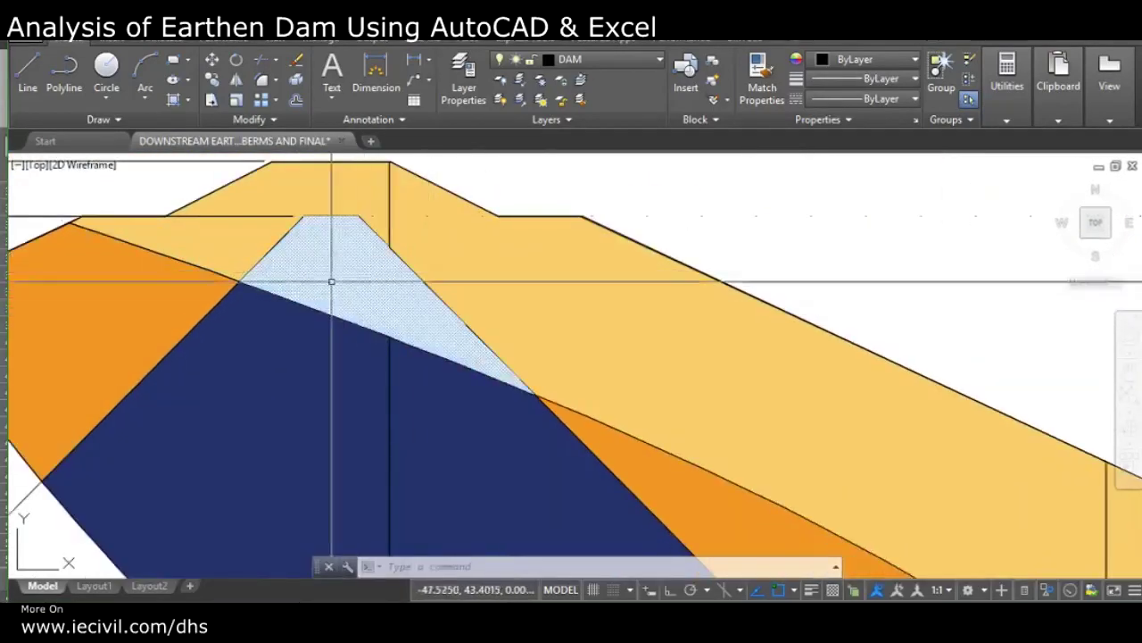
scroll(330, 282, "down", 5)
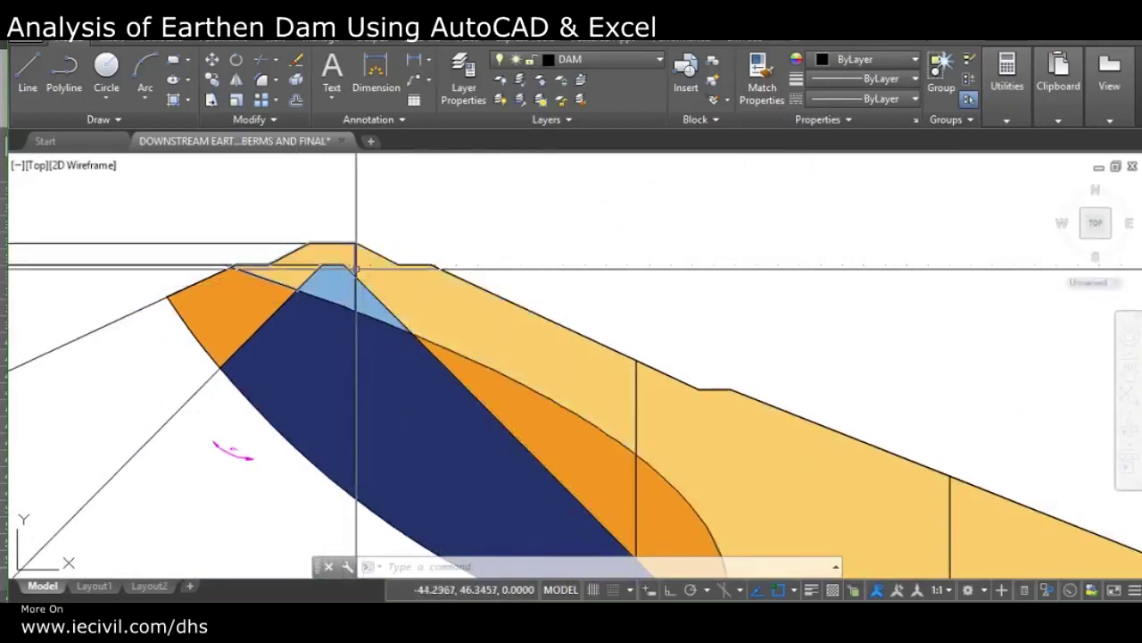
scroll(357, 262, "down", 4)
scroll(780, 333, "up", 2)
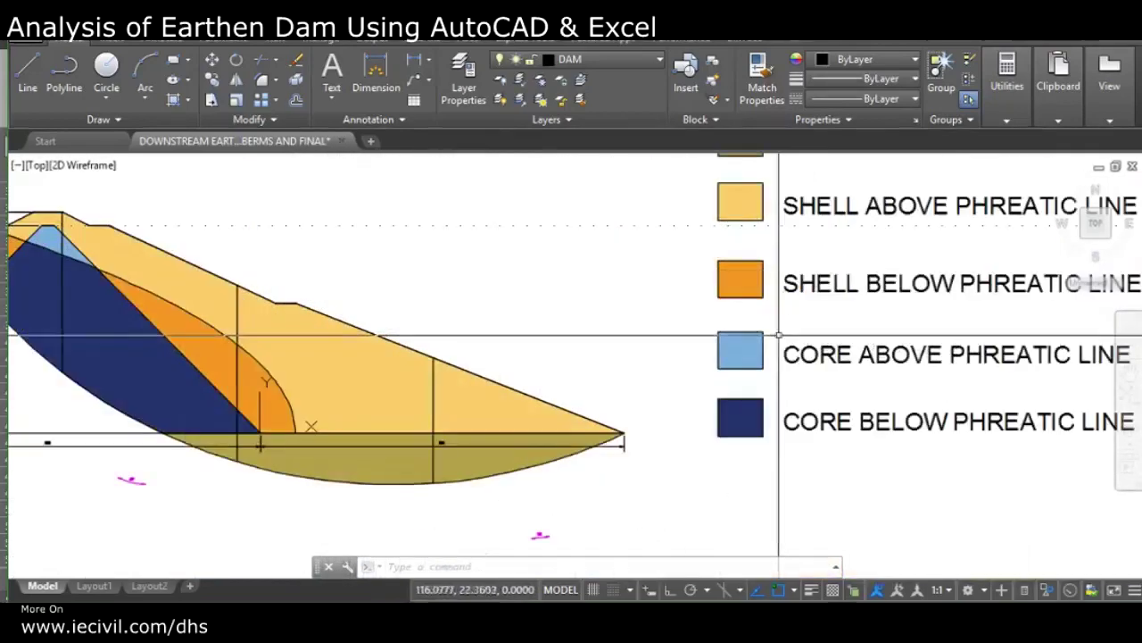
scroll(622, 383, "down", 2)
scroll(256, 355, "up", 3)
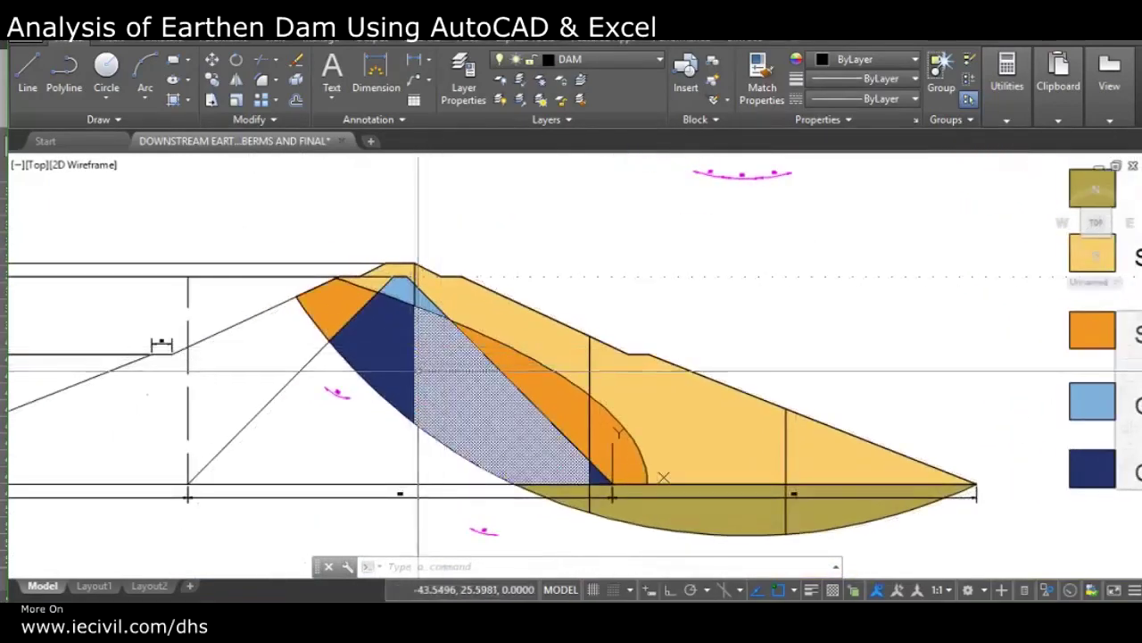
Step: Switch to the Excel downstream slope stability sheet and inspect the unit weight row in the slice weight table
key("Escape")
key("Escape")
key("alt+Tab")
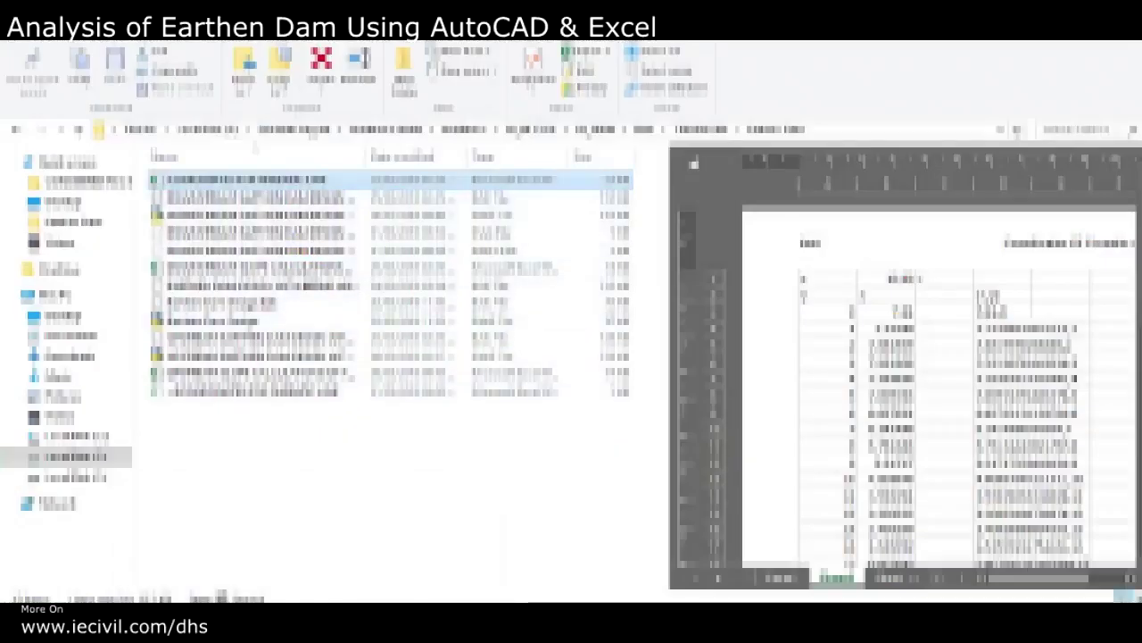
left_click(286, 268)
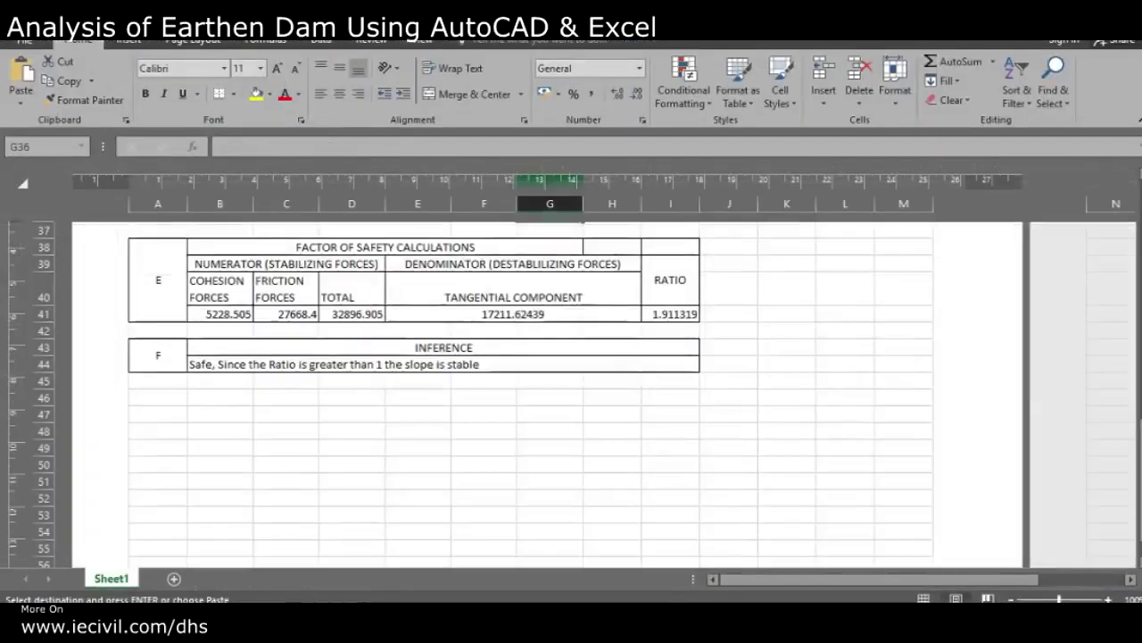
scroll(546, 393, "up", 12)
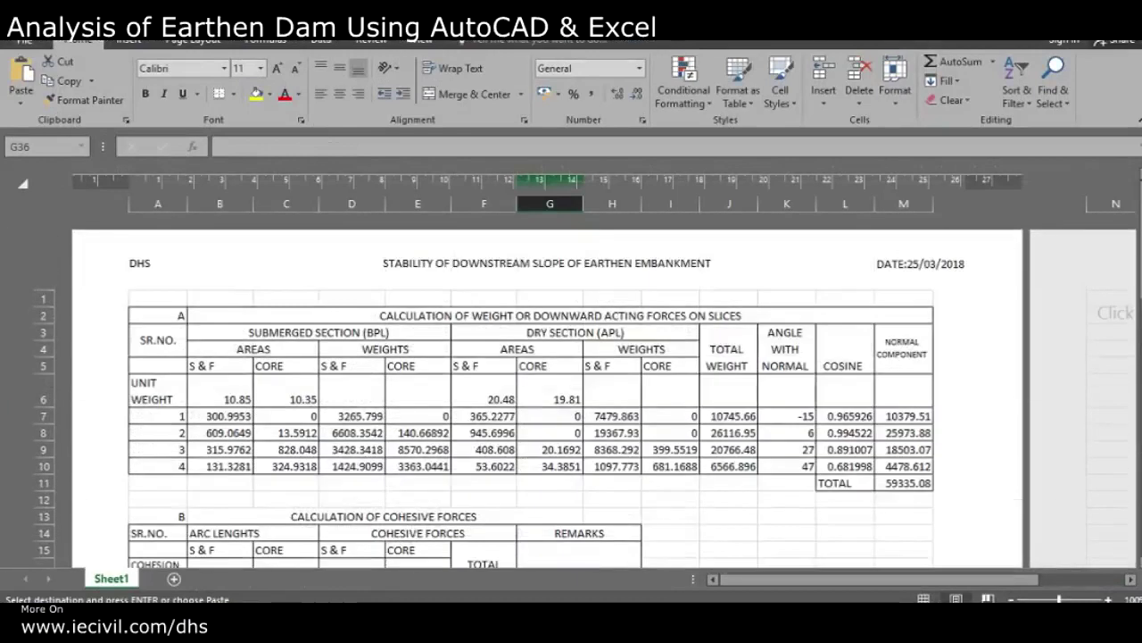
left_click(220, 391)
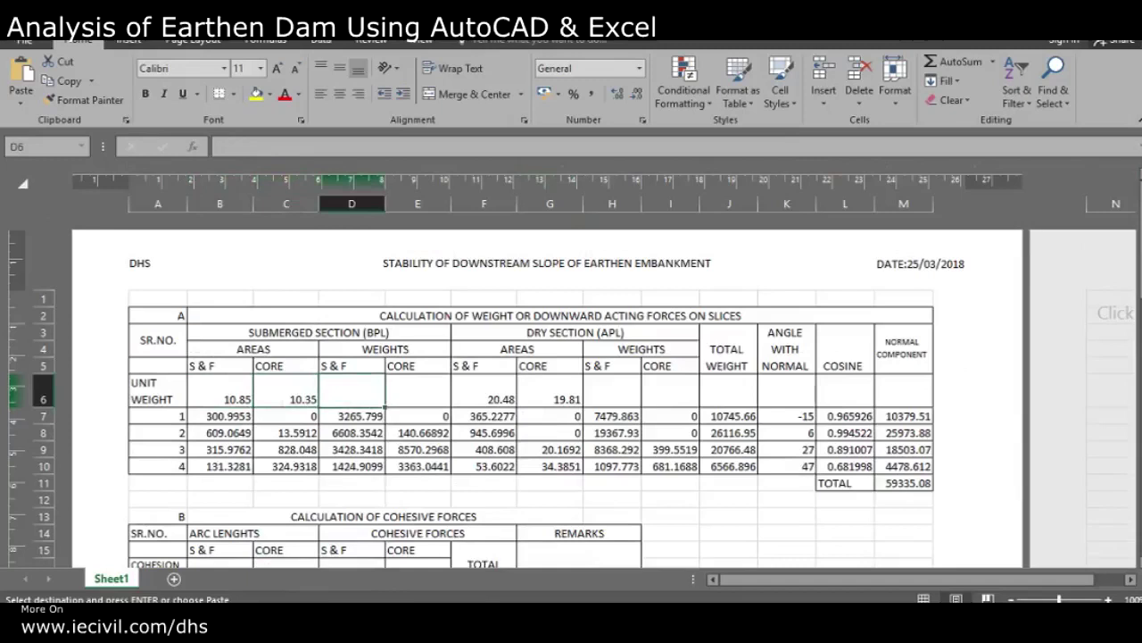
Step: Inspect the unit weights and slice areas for the submerged and dry sections in the slice weight table
left_click_drag(158, 391, 285, 392)
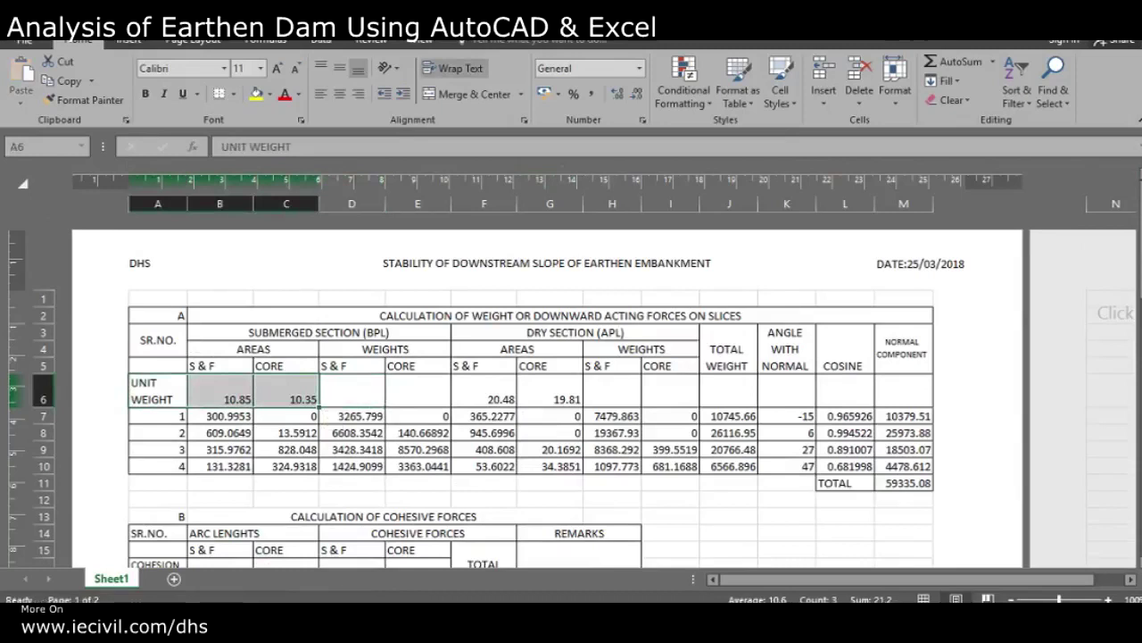
left_click(352, 417)
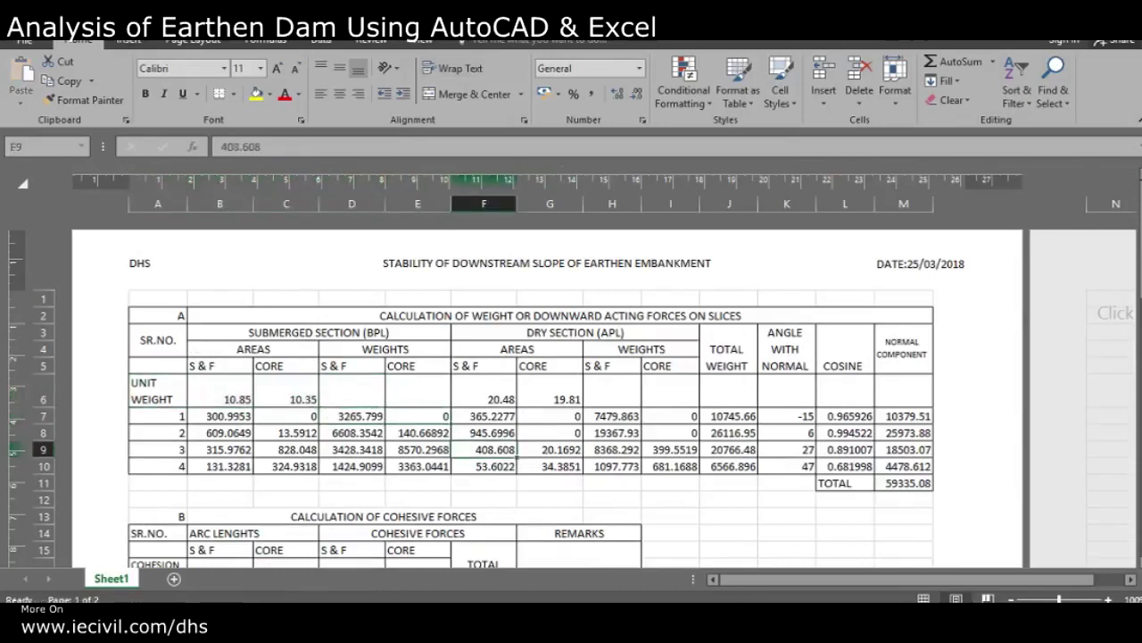
left_click_drag(576, 399, 575, 466)
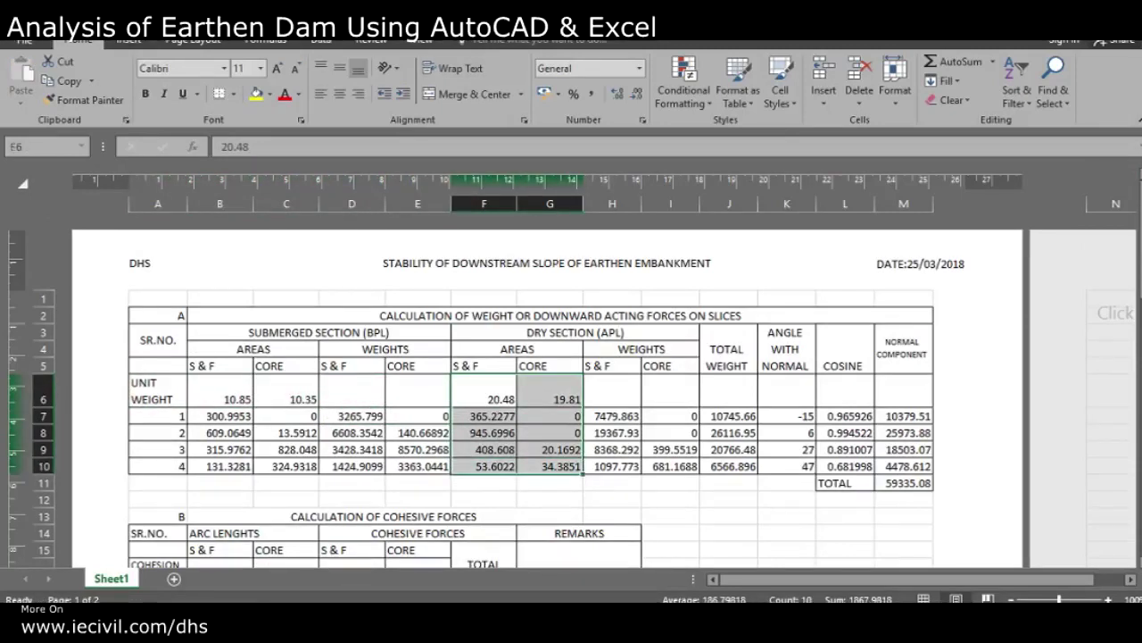
left_click(318, 332)
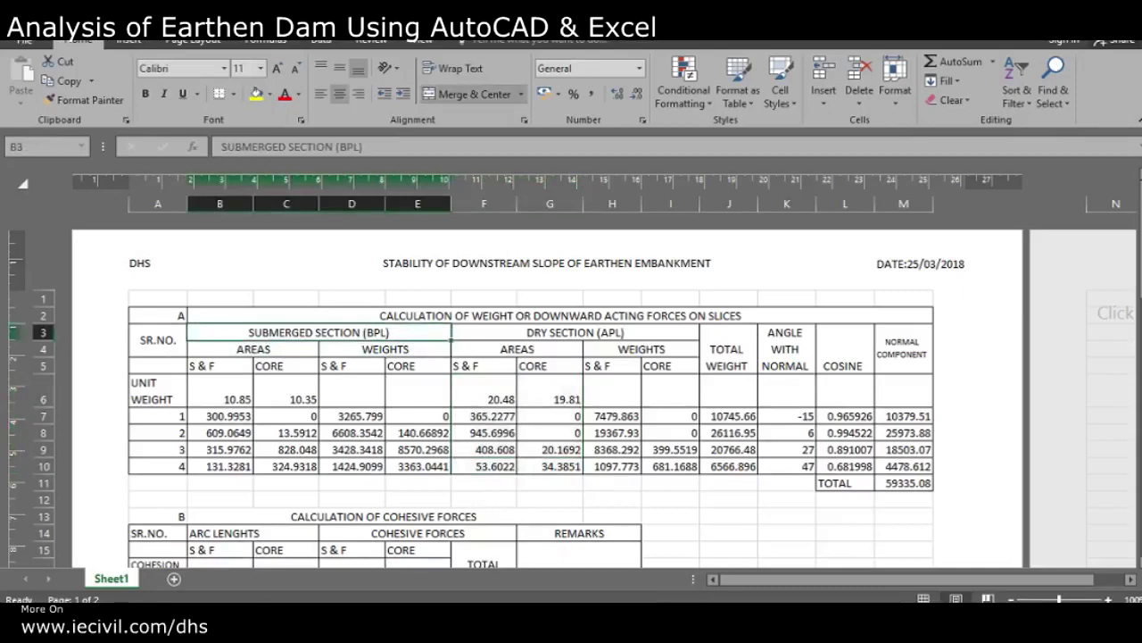
left_click(221, 392)
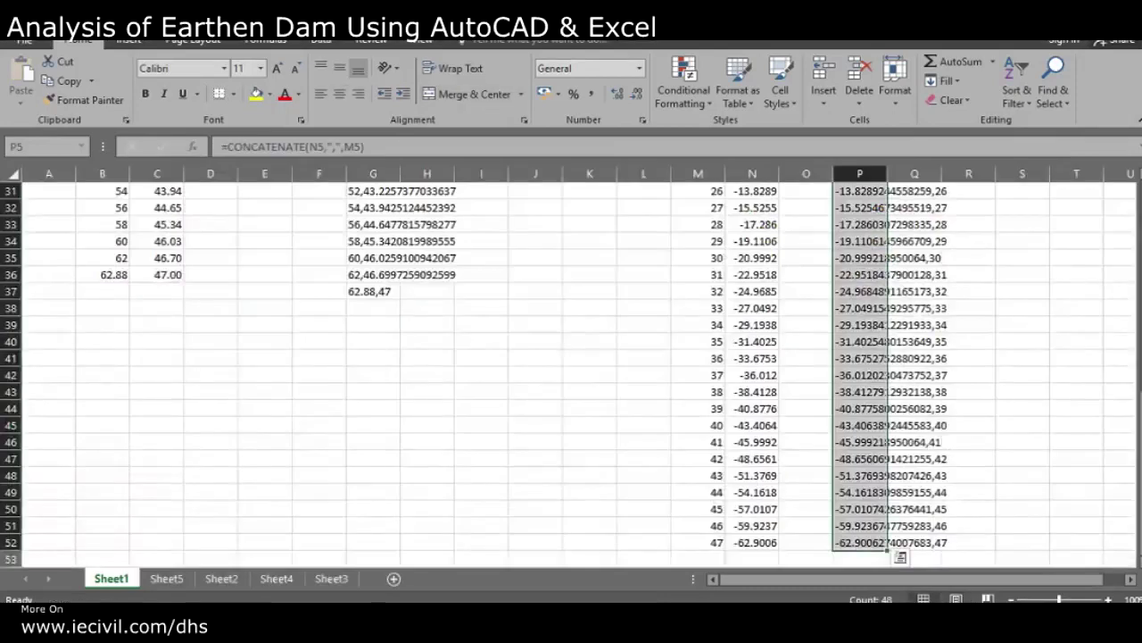
Step: Switch to the AutoCAD drawing and list the area of the shell hatch below the phreatic line at the slip circle's upstream end
key("alt+Tab")
scroll(355, 424, "down", 5)
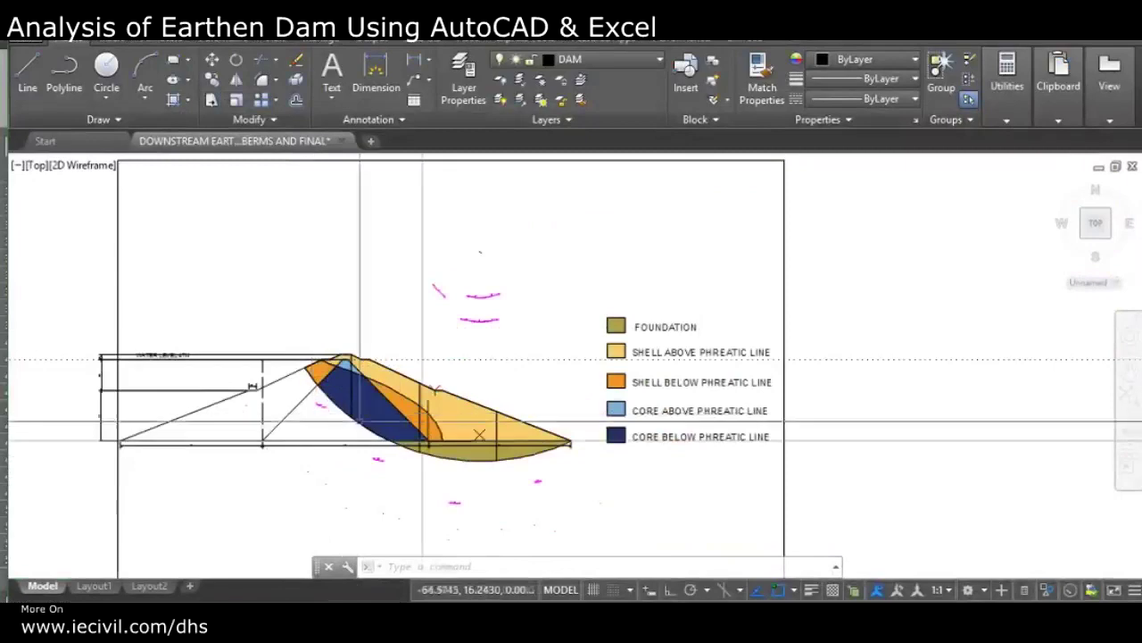
scroll(429, 446, "up", 5)
mouse_move(311, 391)
middle_mouse_down()
mouse_move(377, 407)
mouse_move(456, 455)
middle_mouse_up()
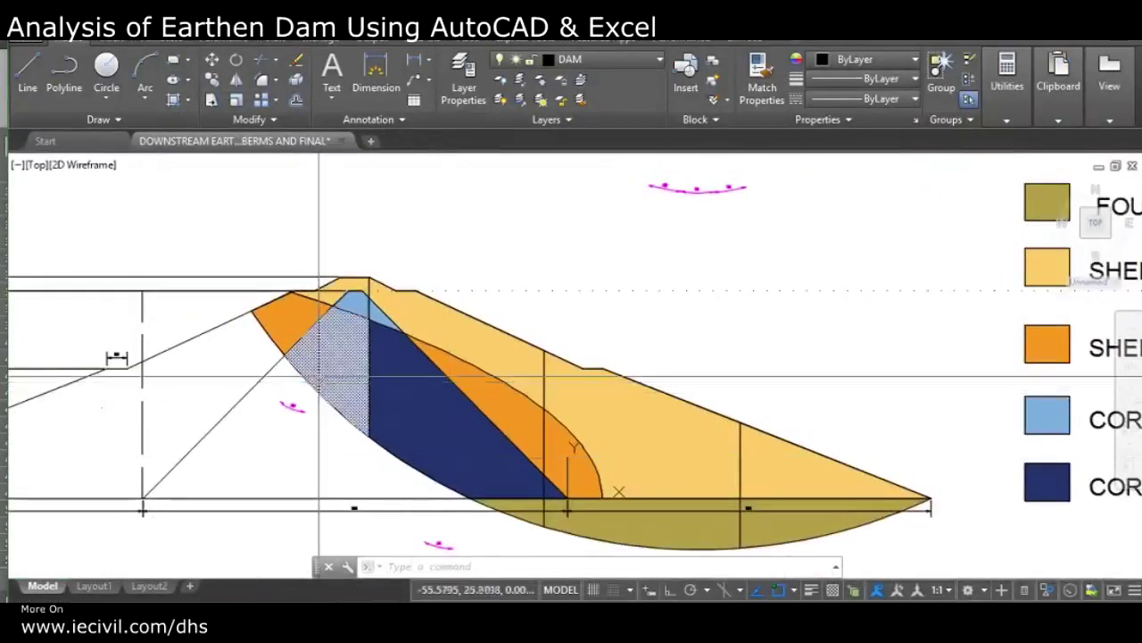
left_click(299, 311)
scroll(299, 312, "up", 3)
type("li")
key("Return")
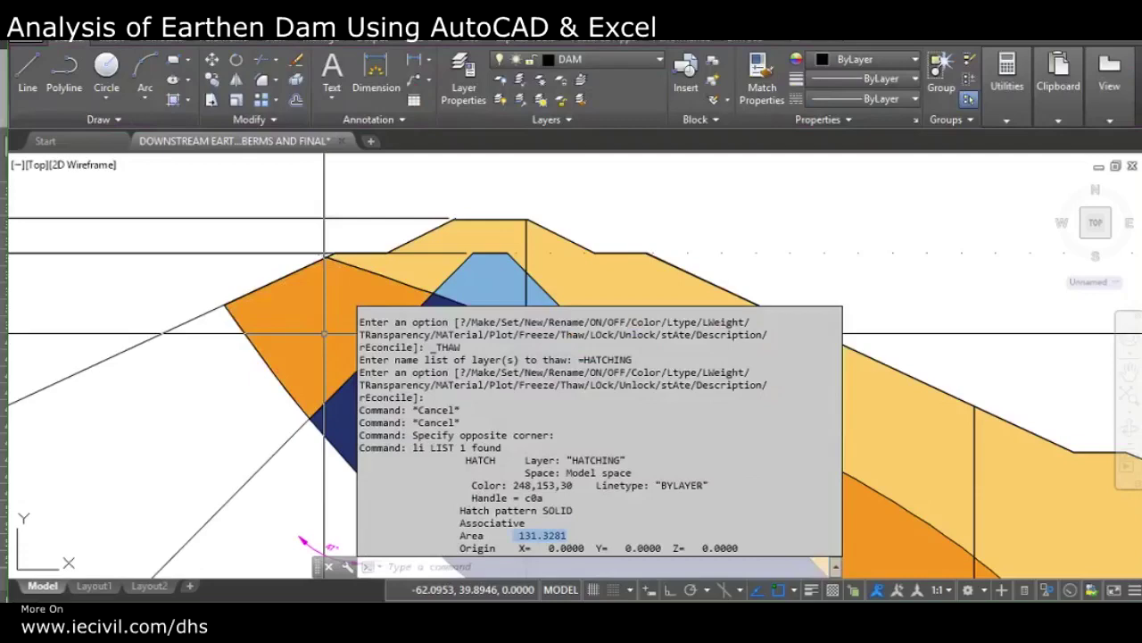
Step: Switch to the Excel stability sheet and check the listed hatch area against the submerged S & F areas of the slices
key("alt+Tab")
key("alt+Tab")
key("Tab")
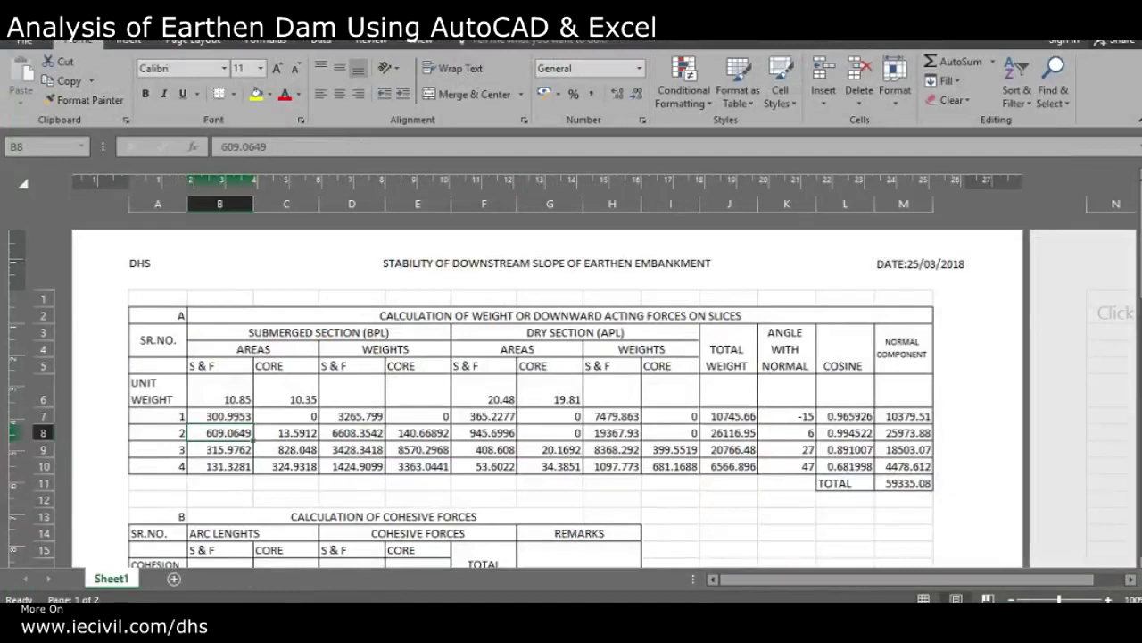
Step: Return to the AutoCAD drawing and select the shell hatch above the phreatic line in the slice at the downstream toe
key("alt+Tab")
scroll(397, 336, "down", 3)
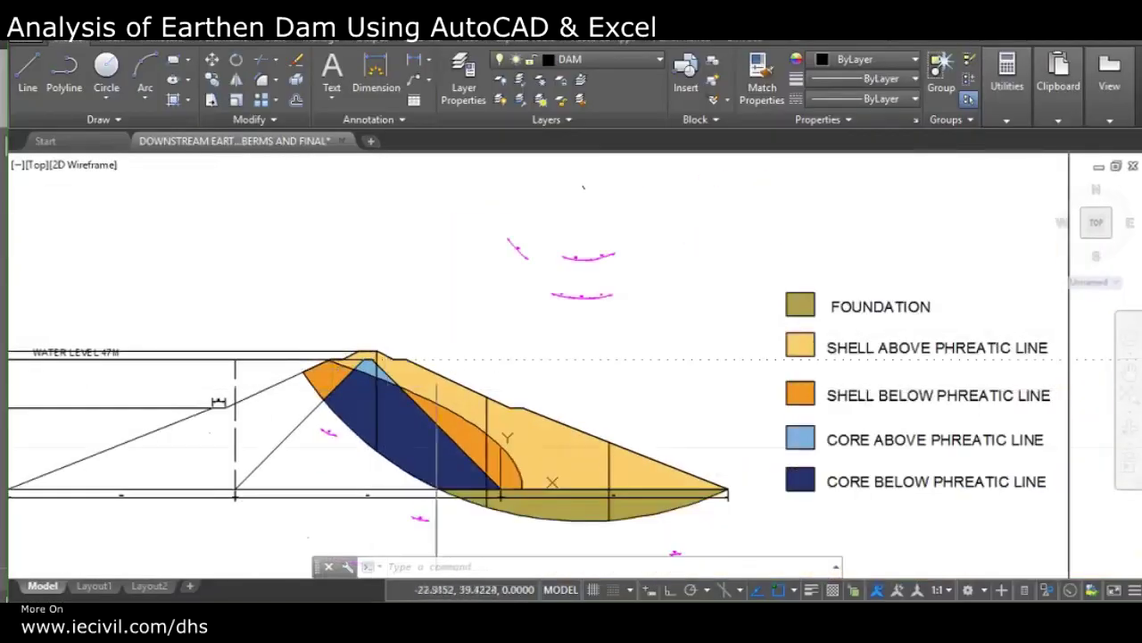
scroll(397, 336, "up", 6)
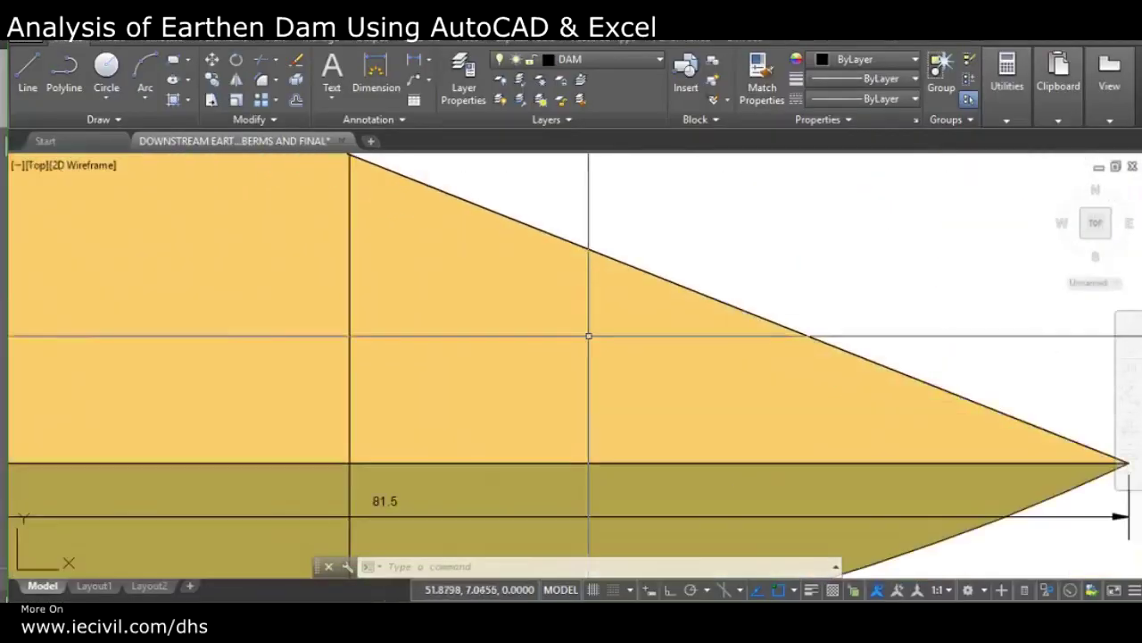
left_click(522, 367)
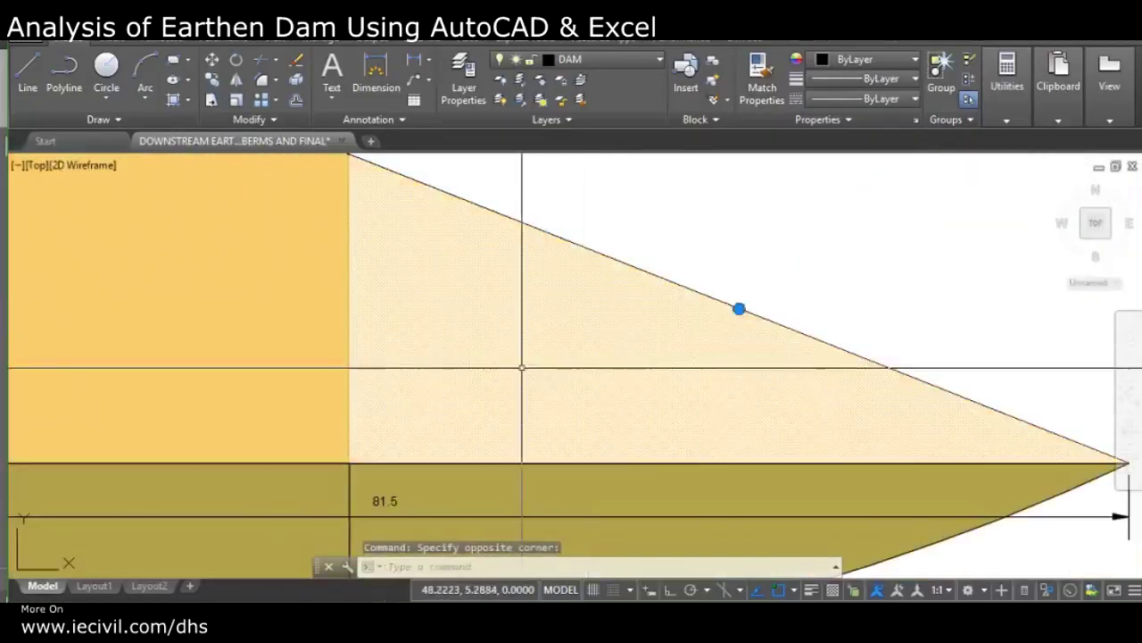
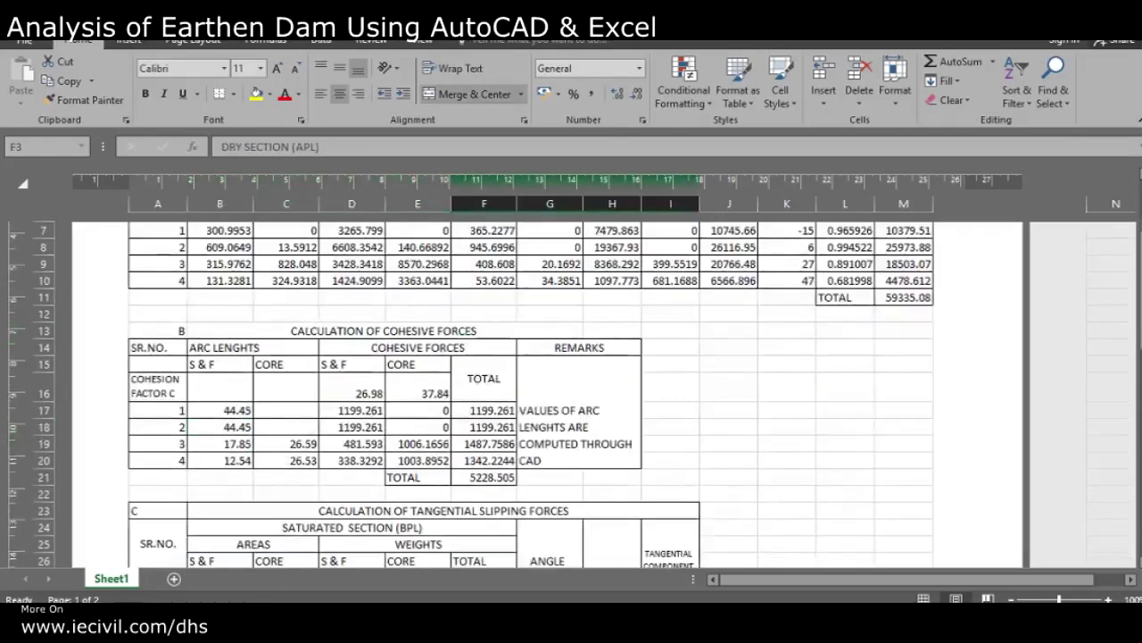
Step: Review the slice weight, cohesive forces and tangential slipping forces tables in the Excel stability sheet
scroll(548, 397, "up", 3)
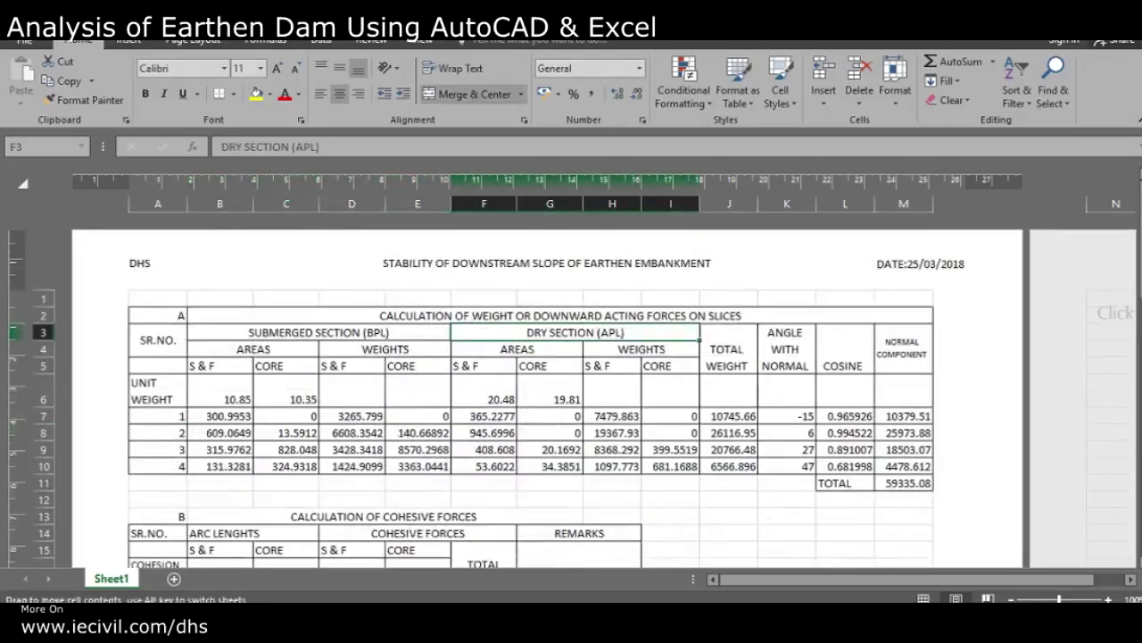
left_click(560, 316)
scroll(559, 316, "down", 1)
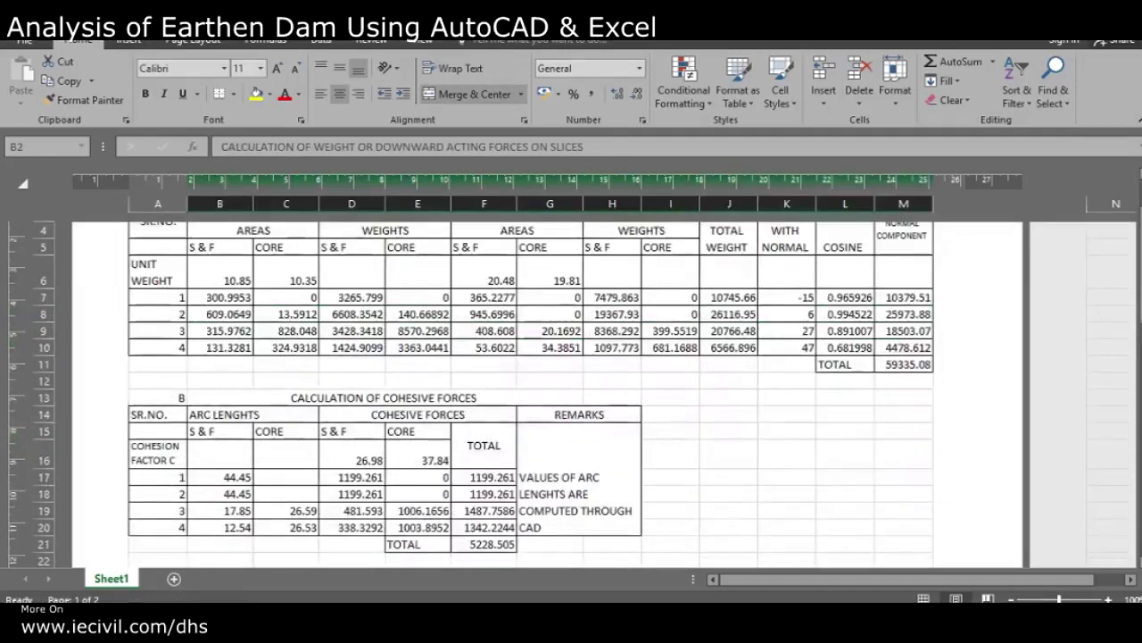
left_click(384, 398)
scroll(384, 398, "down", 2)
left_click(444, 460)
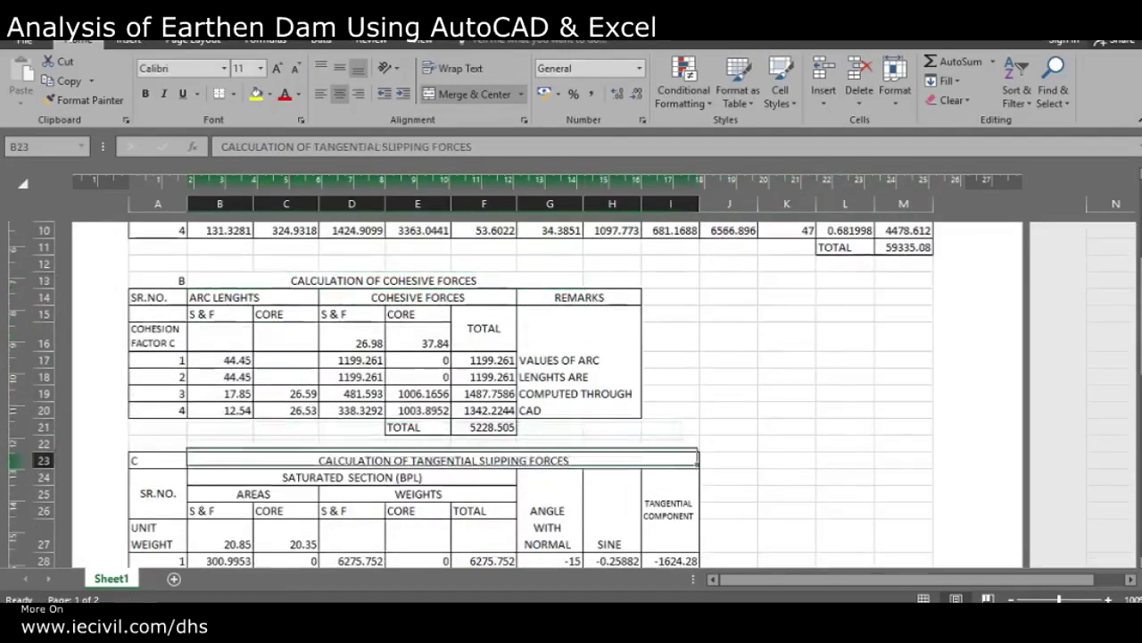
scroll(444, 461, "down", 1)
scroll(547, 397, "up", 3)
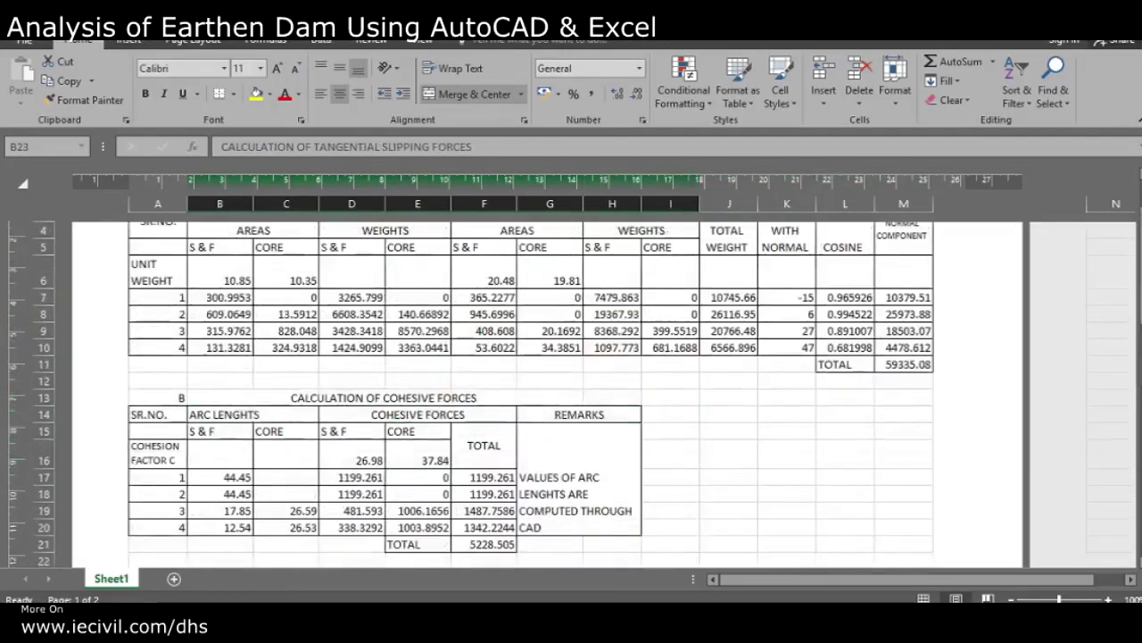
scroll(547, 397, "up", 2)
scroll(547, 398, "down", 3)
scroll(547, 397, "up", 1)
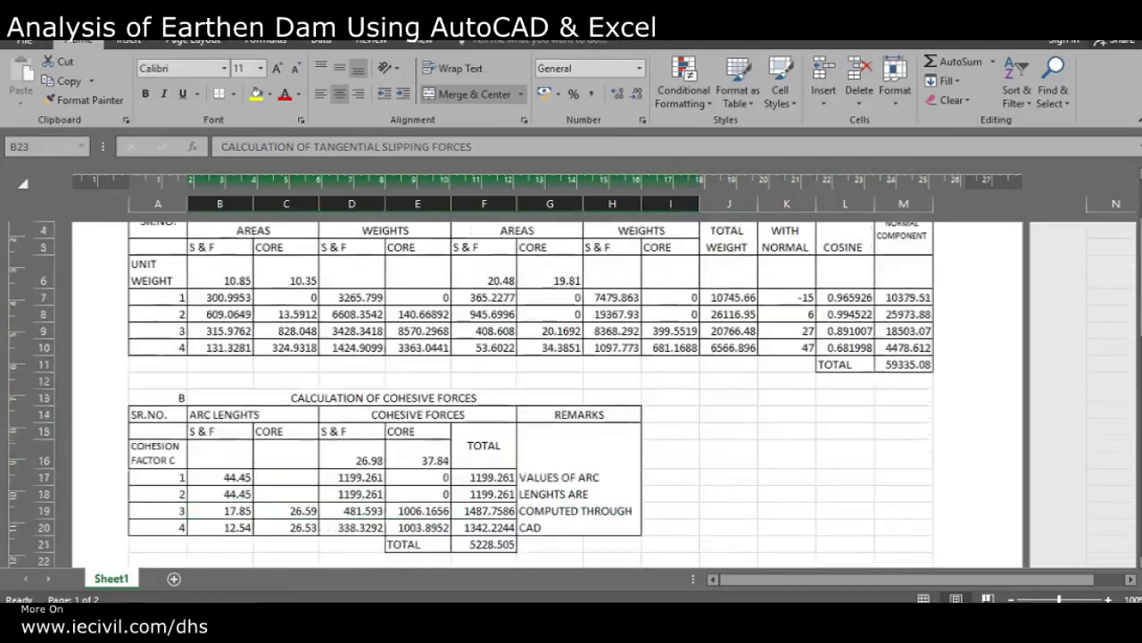
scroll(548, 397, "down", 1)
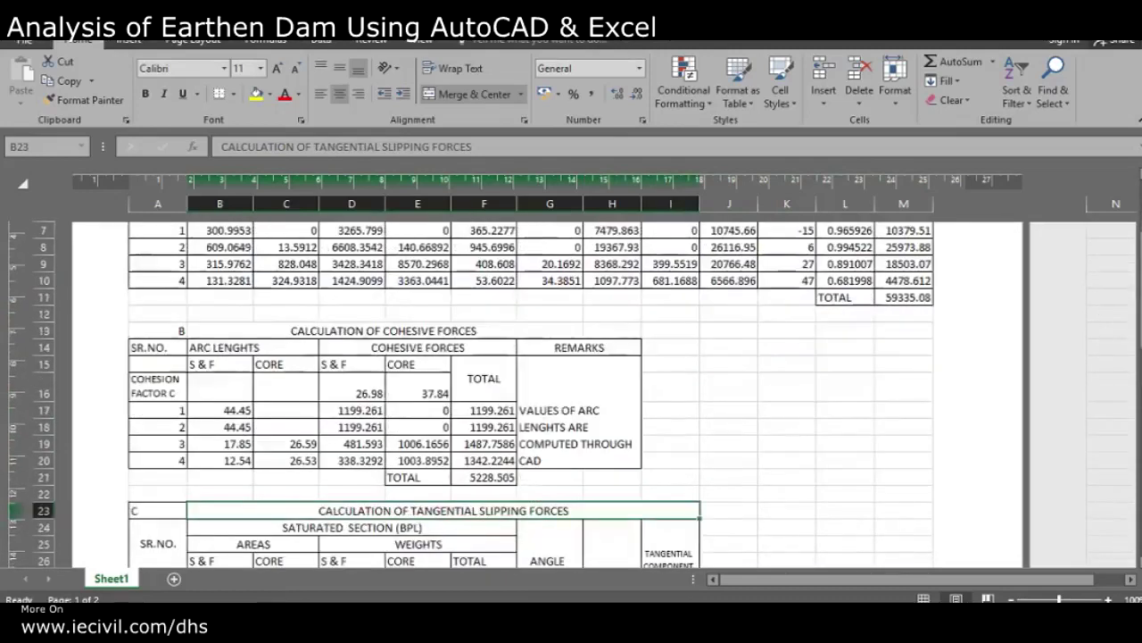
scroll(547, 397, "down", 2)
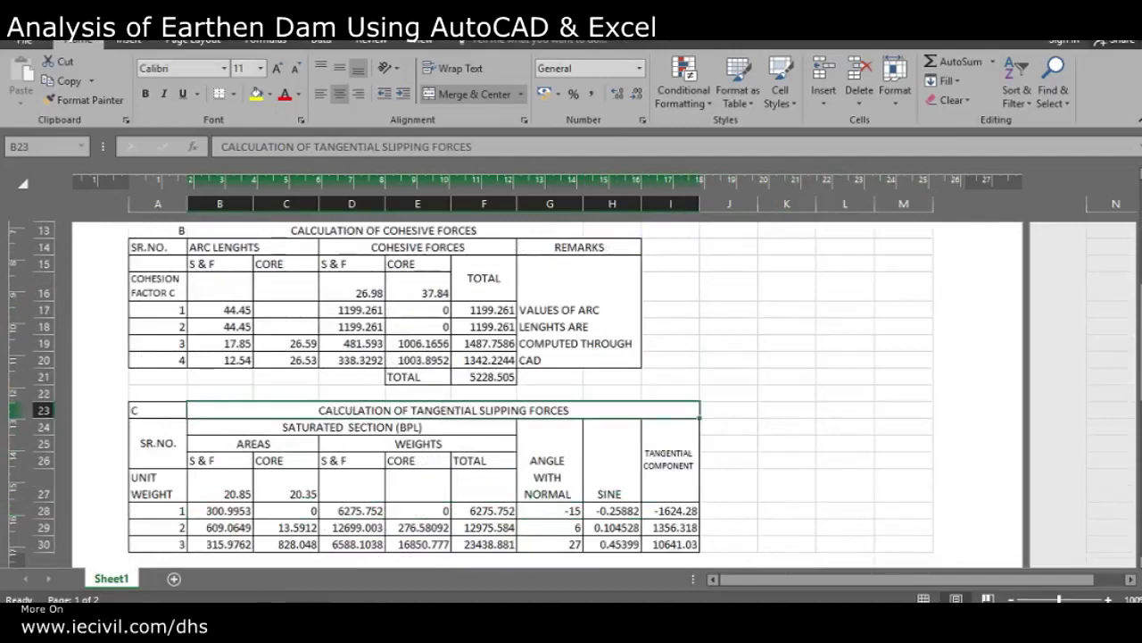
Step: Examine the friction forces and the factor of safety calculation, including its stabilizing forces, destabilizing forces and ratio
scroll(547, 397, "down", 5)
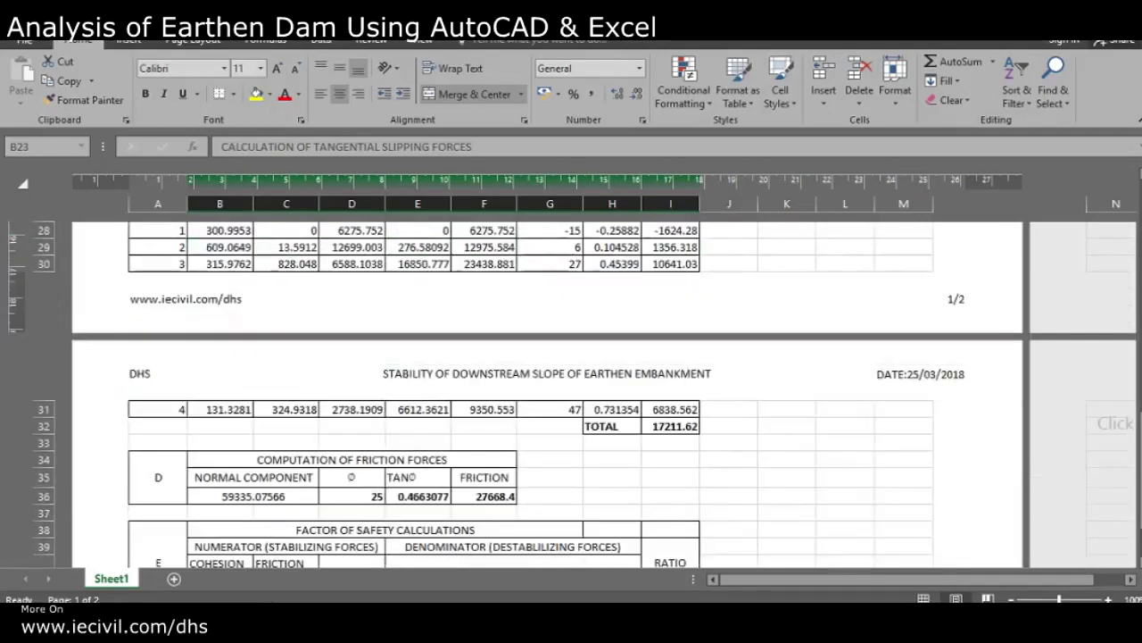
scroll(547, 397, "down", 1)
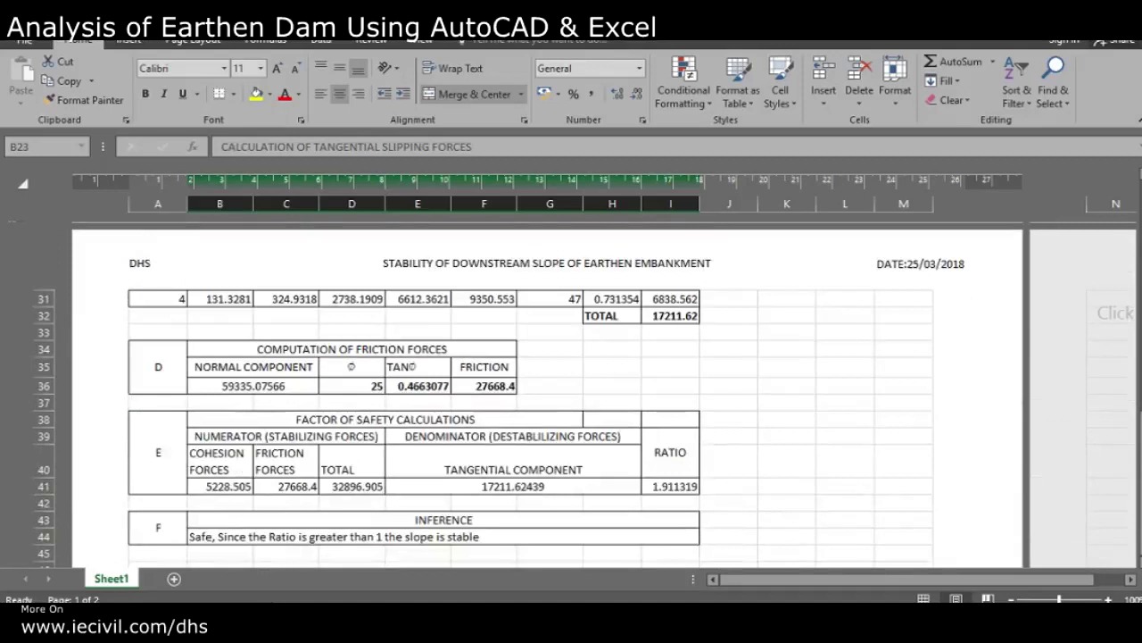
left_click(286, 436)
left_click(513, 436)
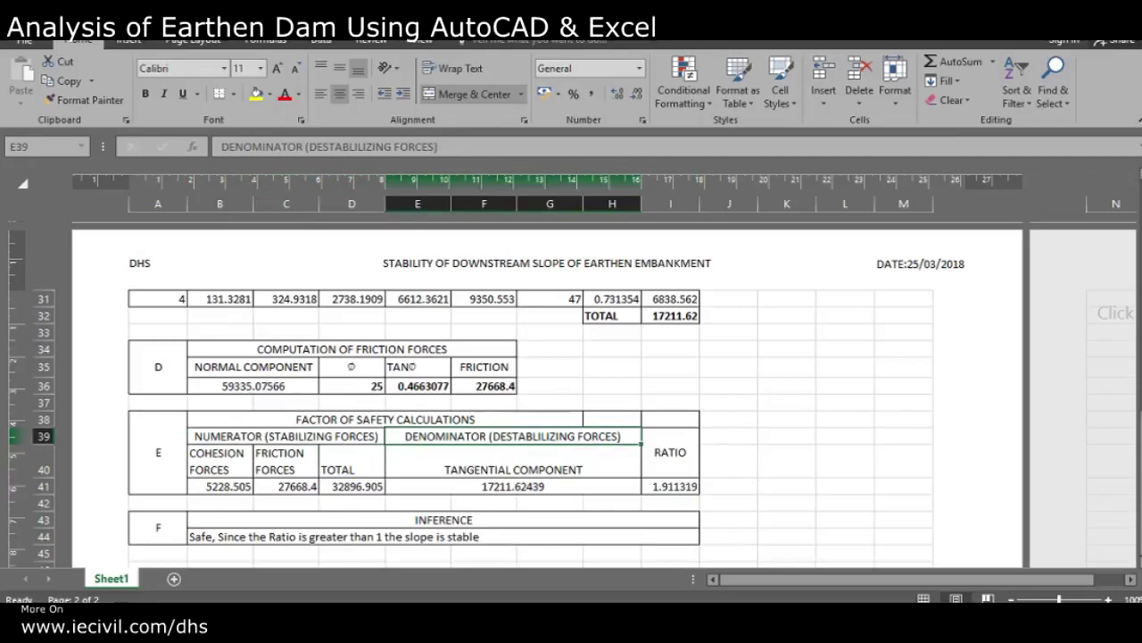
left_click(671, 486)
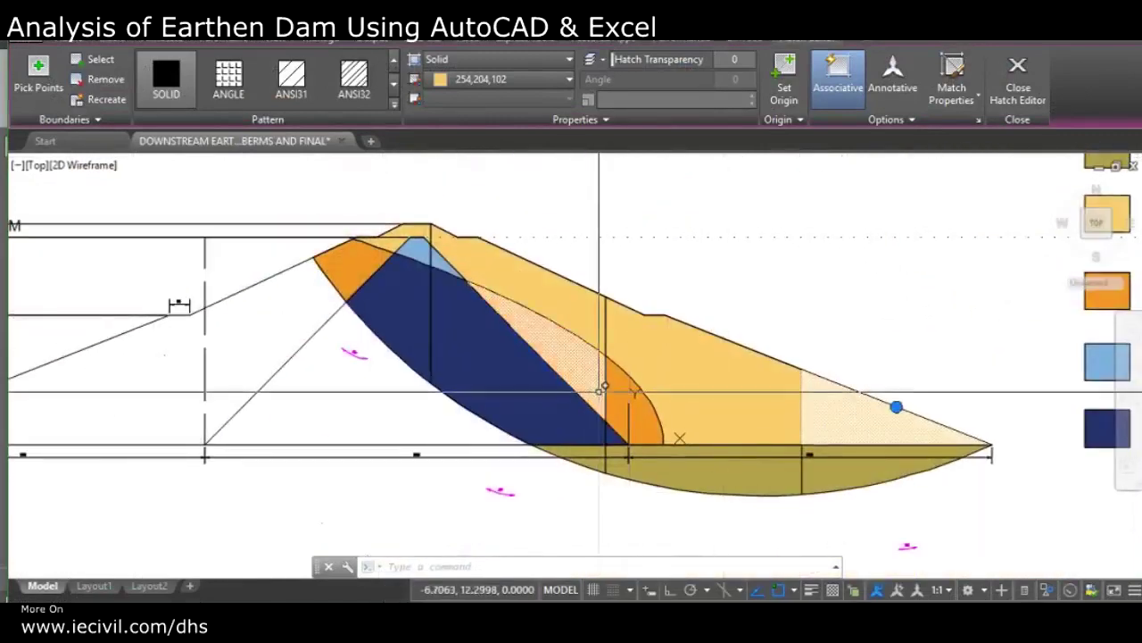
Step: Clear the hatch selection in the AutoCAD drawing and inspect the core hatch below the phreatic line
key("Escape")
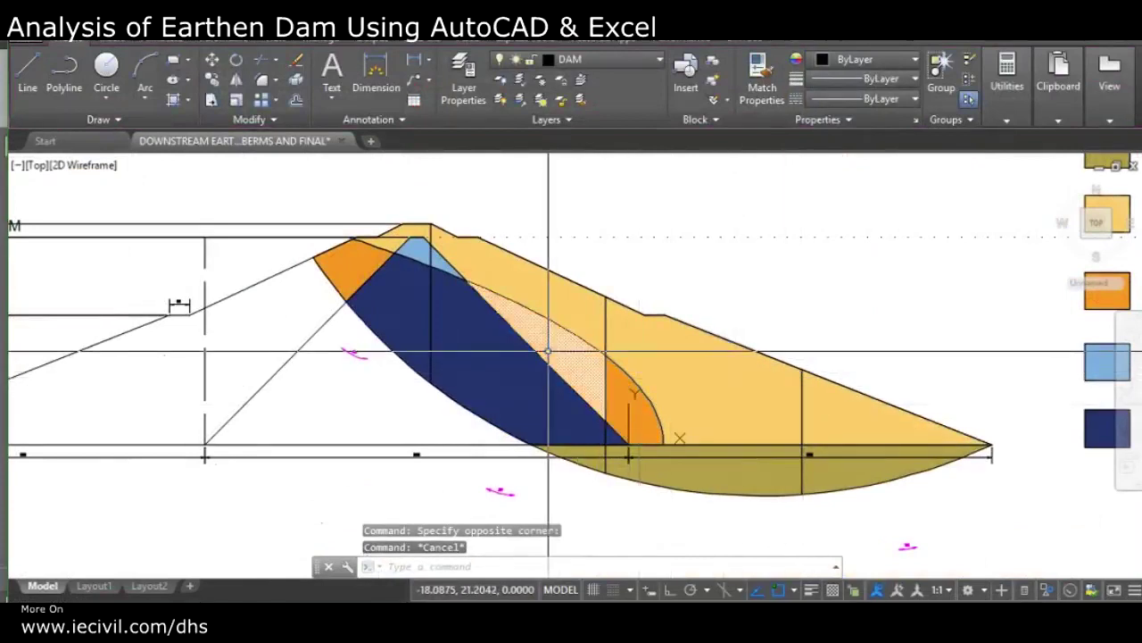
scroll(482, 359, "down", 2)
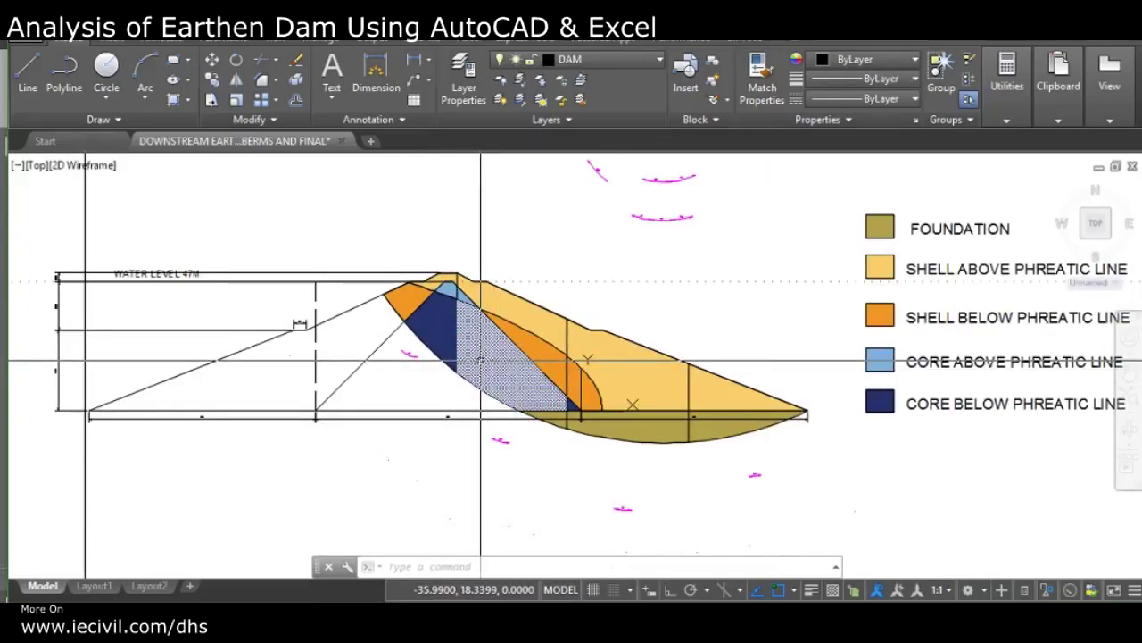
left_click(480, 360)
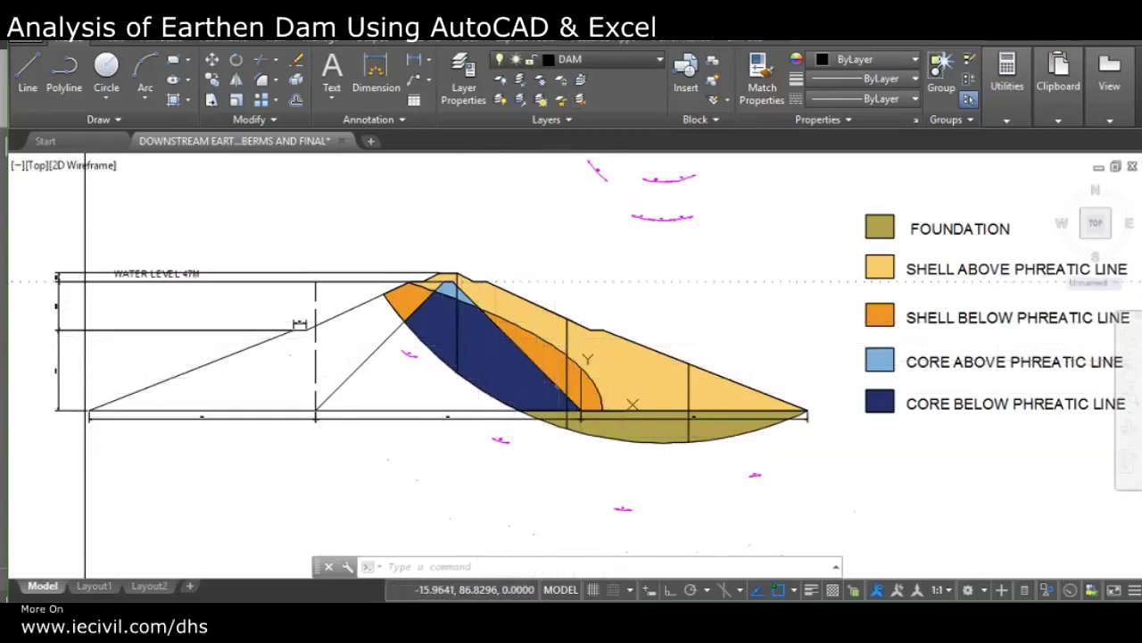
Step: Thaw the Defpoints, LOCUS LINE FOR DOWNSTREAM, PARABOLA PARAMETER and PLOTTING ON SHEET layers
left_click(607, 59)
left_click(518, 140)
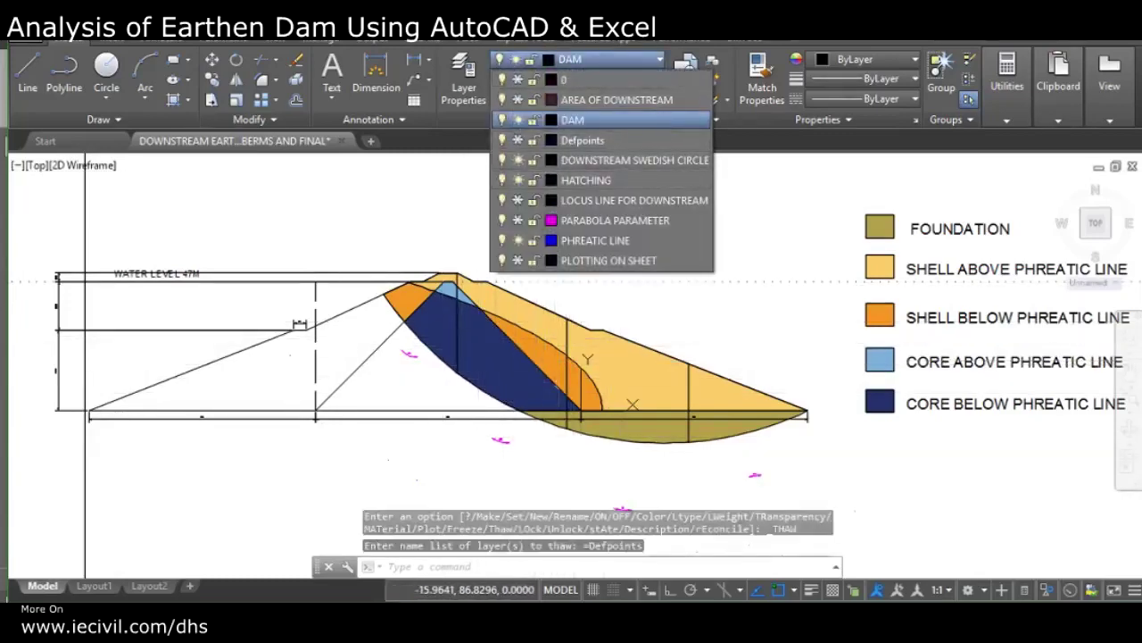
left_click(518, 200)
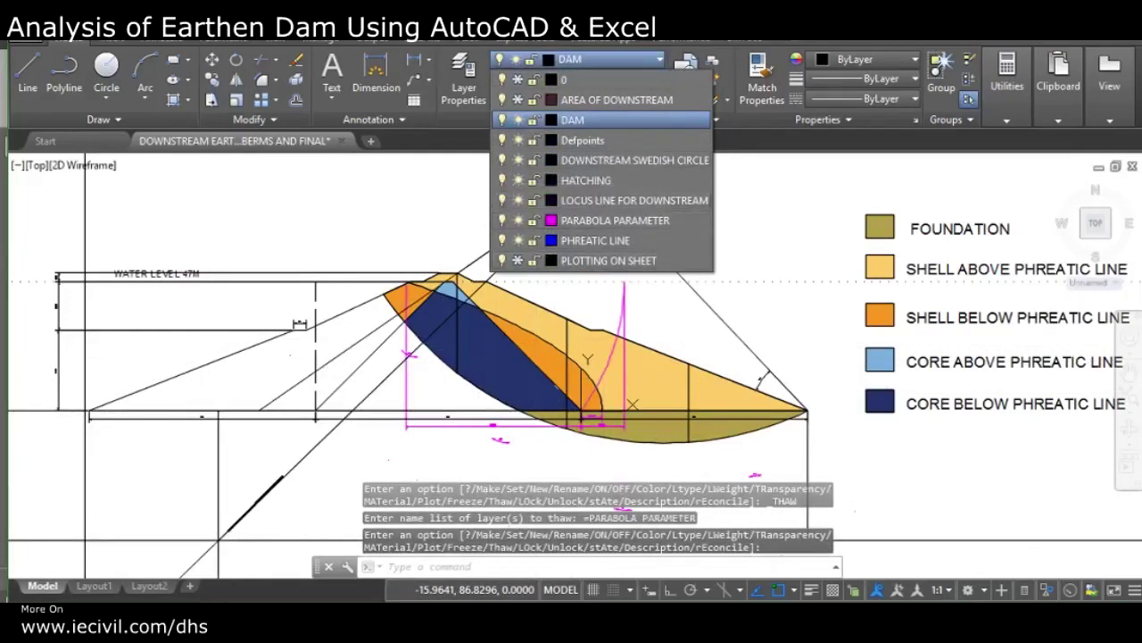
left_click(517, 261)
left_click(381, 264)
Step: Examine the complete dam drawing with its construction lines, dimensions, slip circle and hatch legend
scroll(379, 271, "down", 4)
scroll(381, 229, "up", 2)
scroll(380, 229, "up", 3)
scroll(493, 227, "down", 5)
scroll(326, 303, "down", 2)
scroll(432, 351, "up", 2)
middle_click_drag(314, 346, 438, 404)
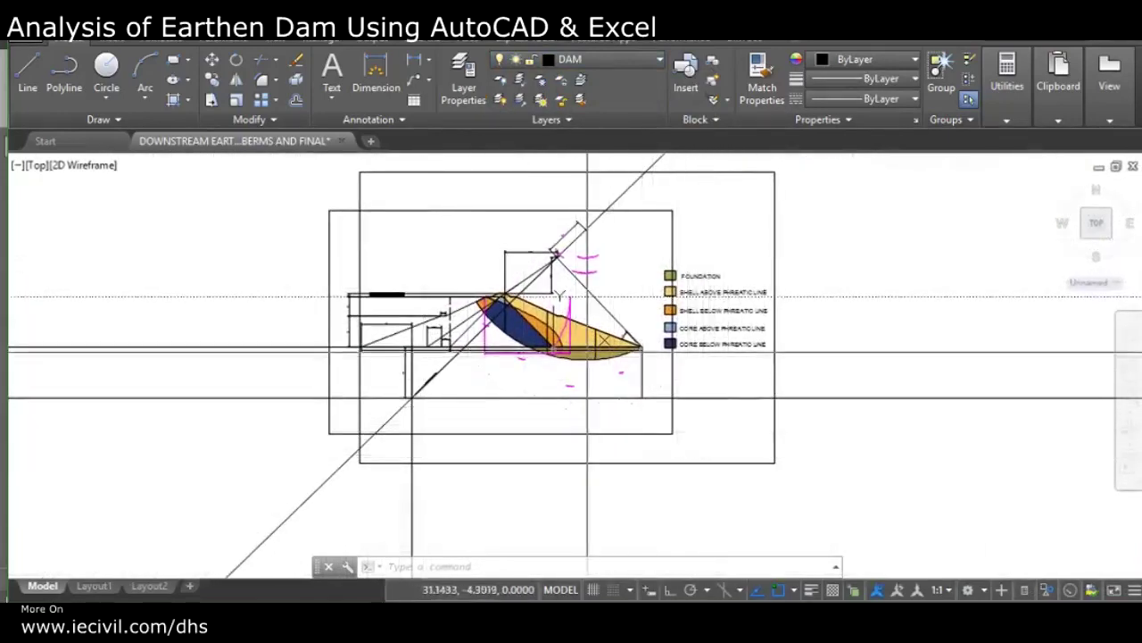
scroll(559, 310, "up", 2)
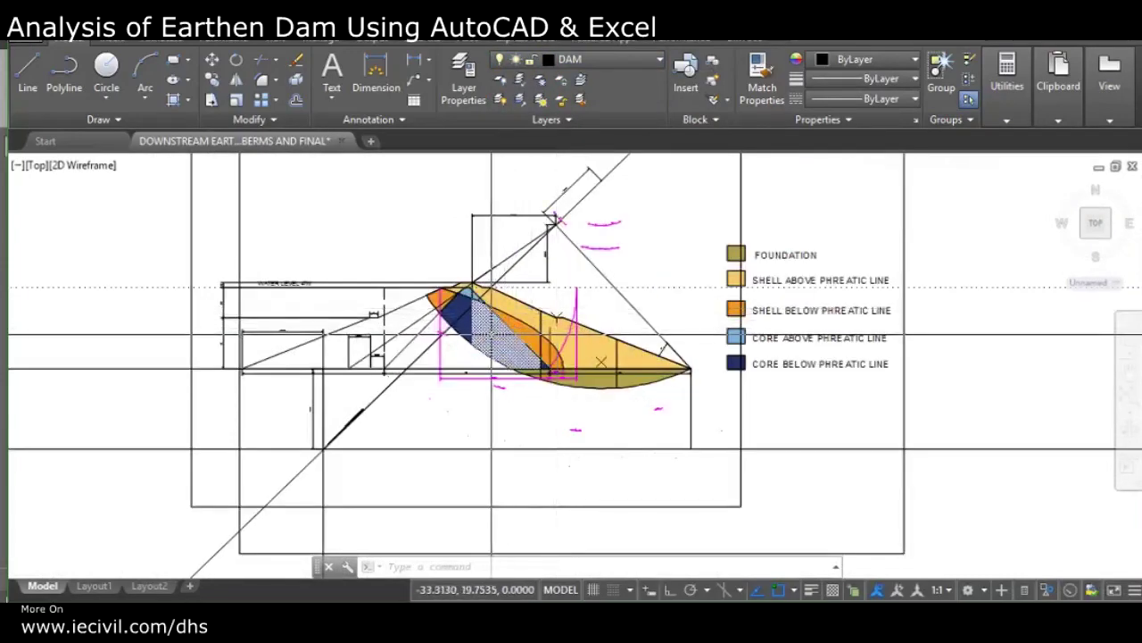
scroll(555, 268, "up", 3)
scroll(512, 313, "up", 4)
scroll(581, 339, "down", 4)
scroll(555, 314, "up", 5)
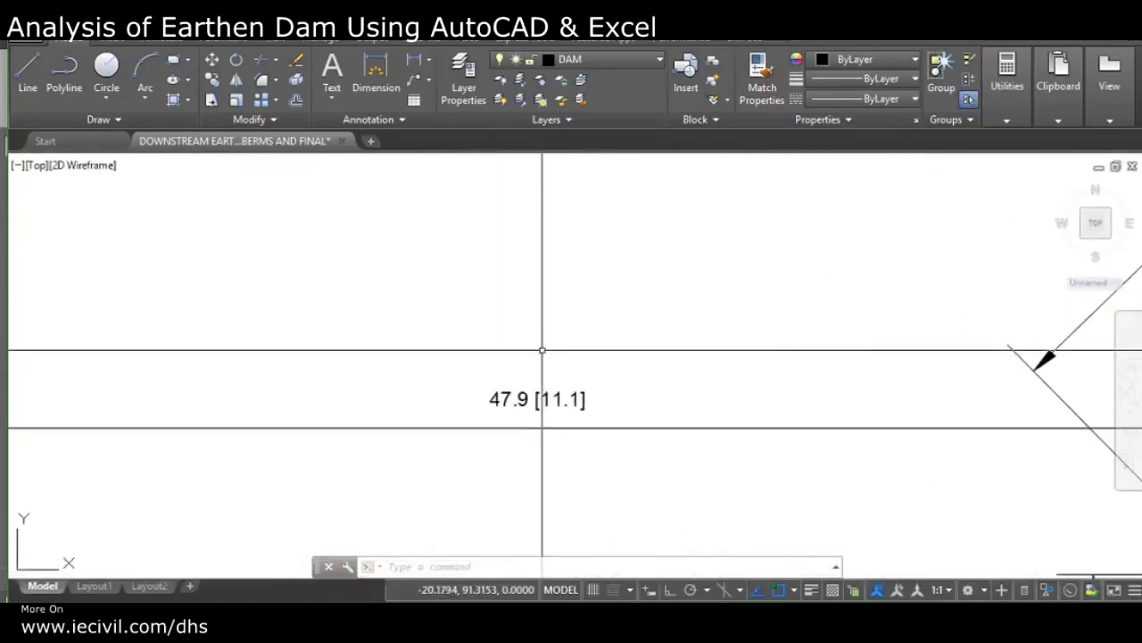
scroll(485, 387, "down", 6)
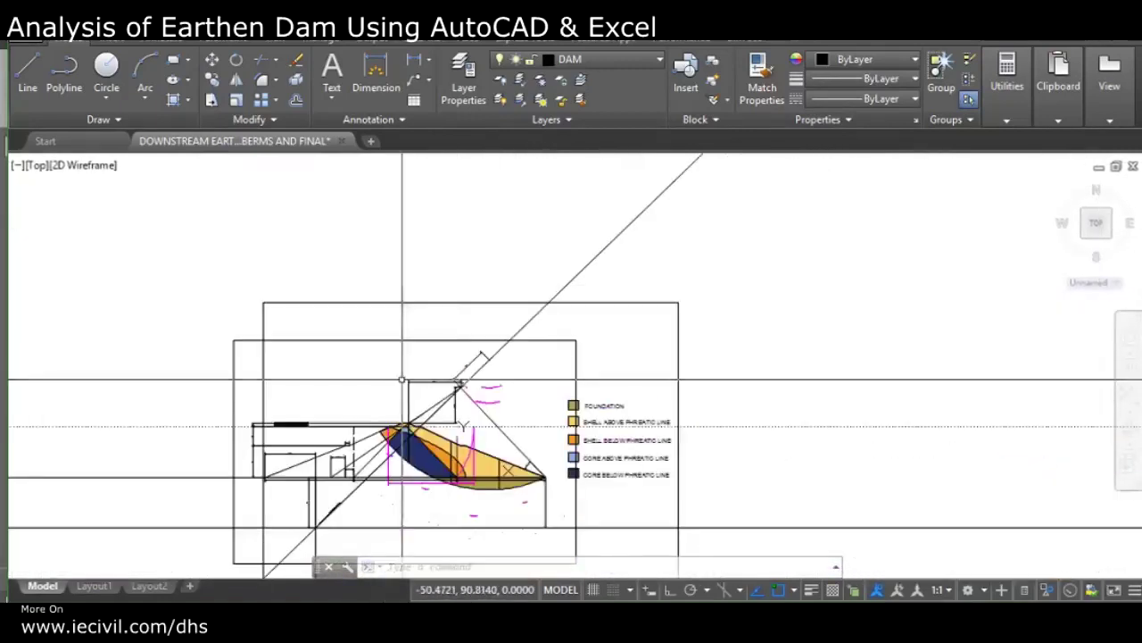
scroll(590, 411, "up", 5)
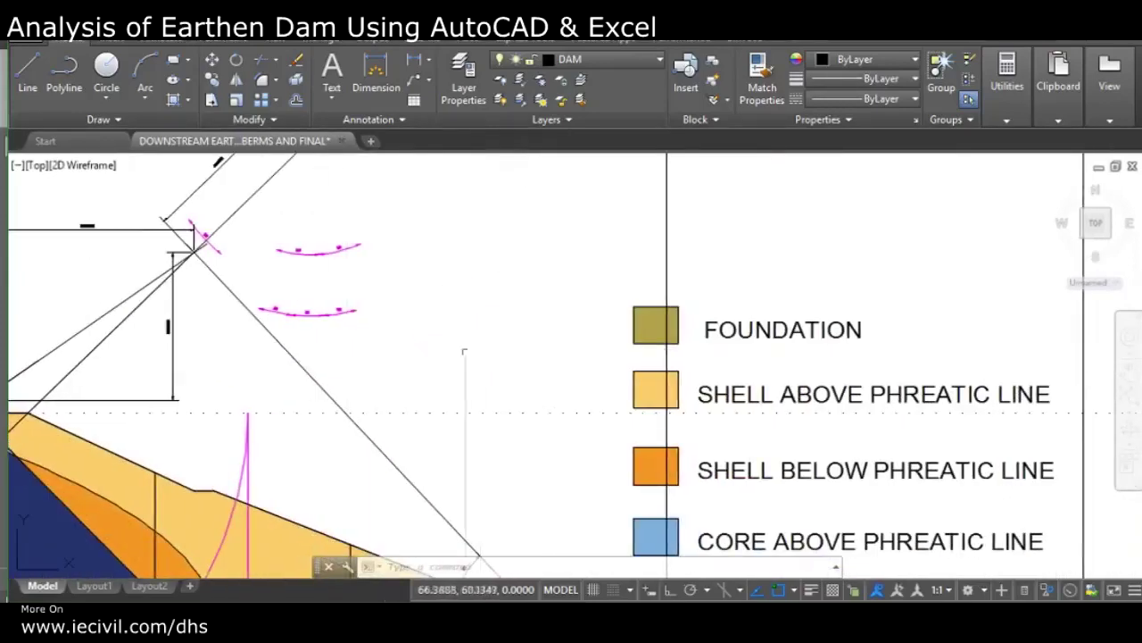
Step: End object isolation so that all hidden objects of the drawing are displayed
scroll(465, 351, "down", 3)
left_click(580, 59)
right_click(463, 285)
mouse_move(507, 360)
left_click(753, 395)
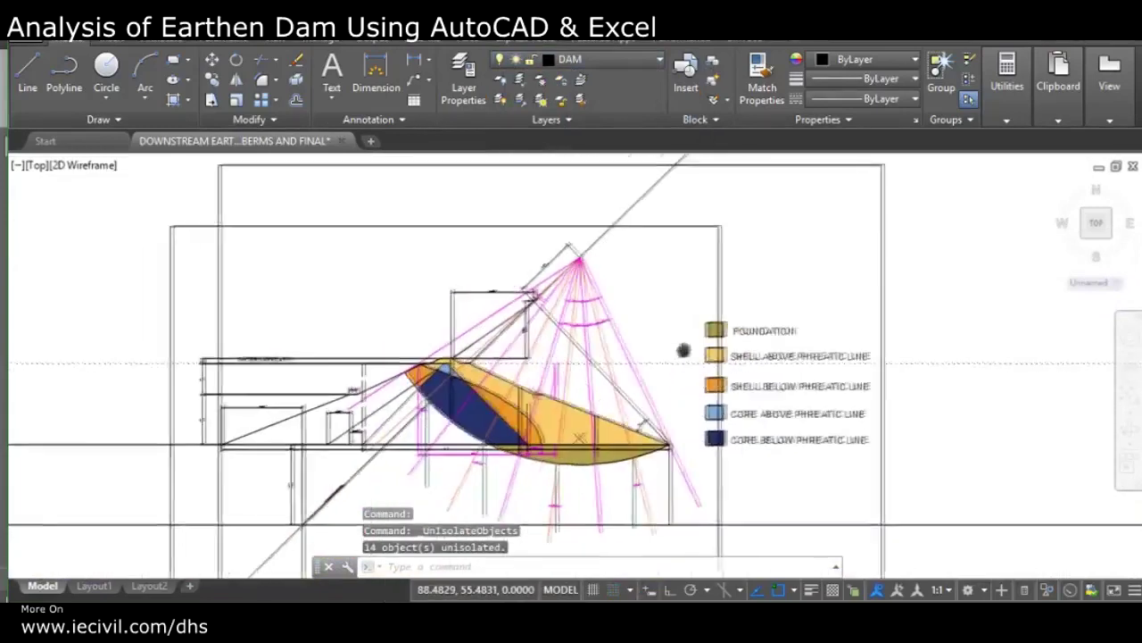
Step: Lock the DAM layer by picking the outer frame rectangle as the object on it
scroll(522, 337, "up", 2)
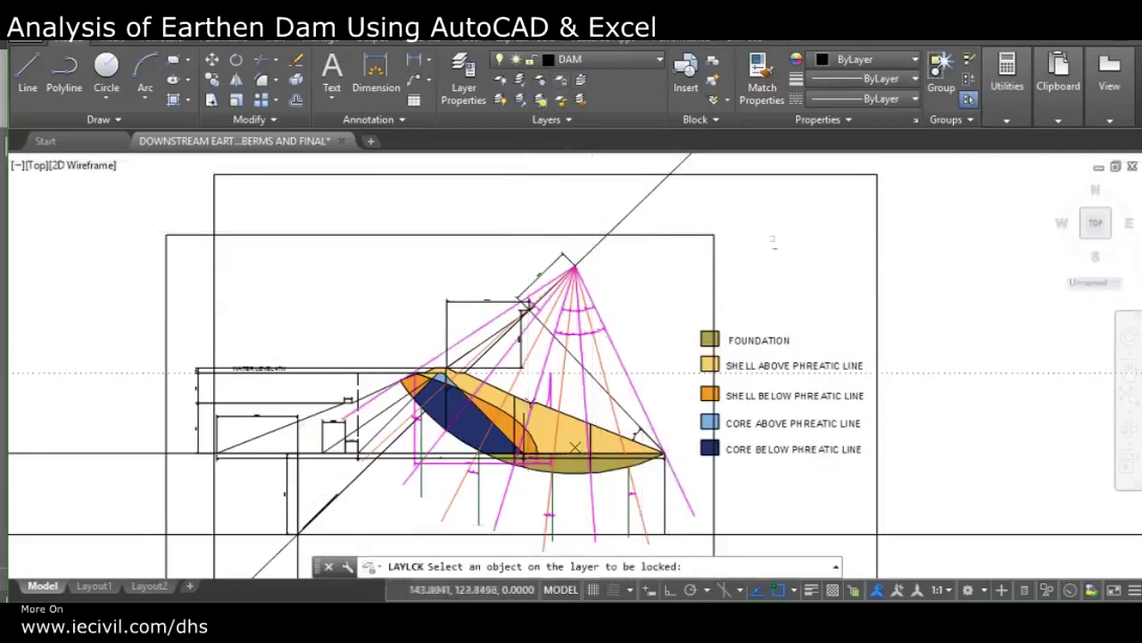
left_click(877, 267)
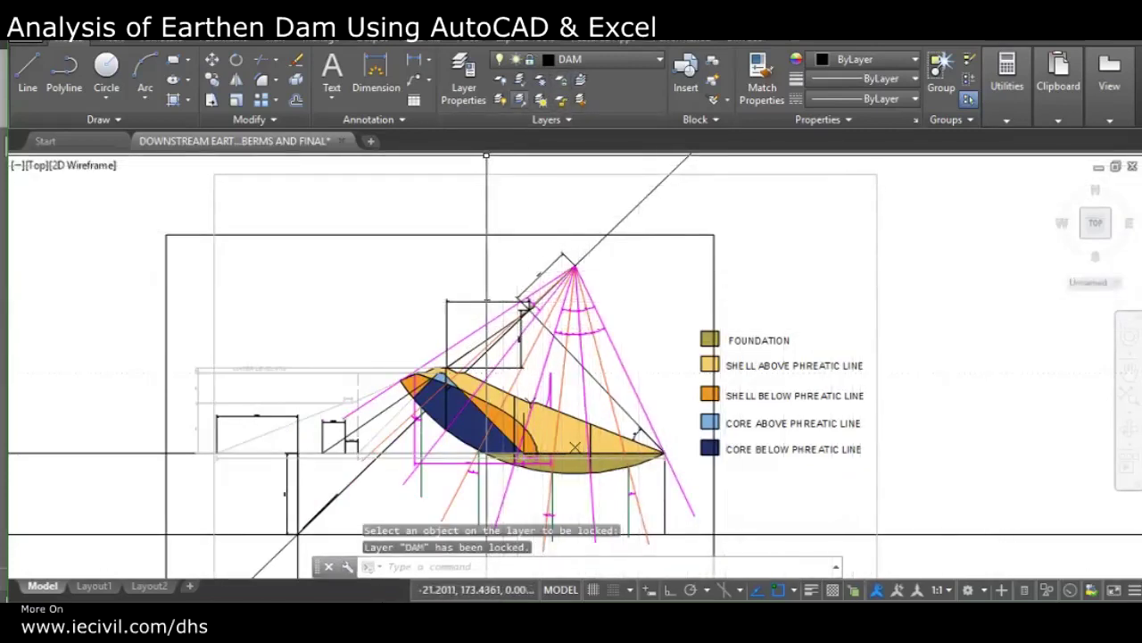
left_click(541, 80)
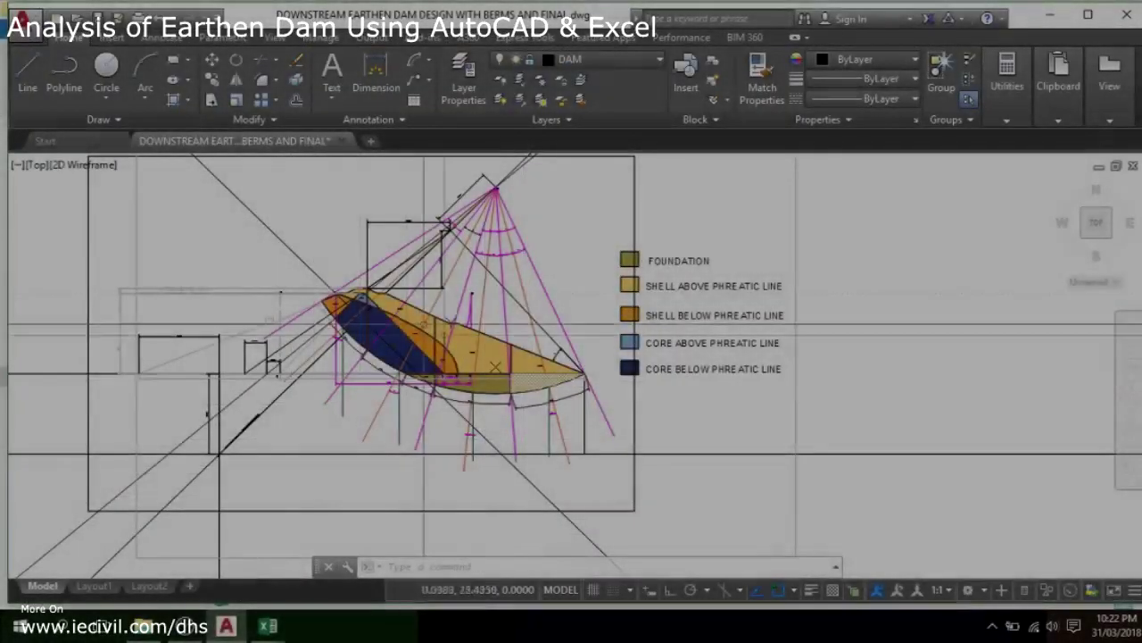
scroll(426, 329, "up", 6)
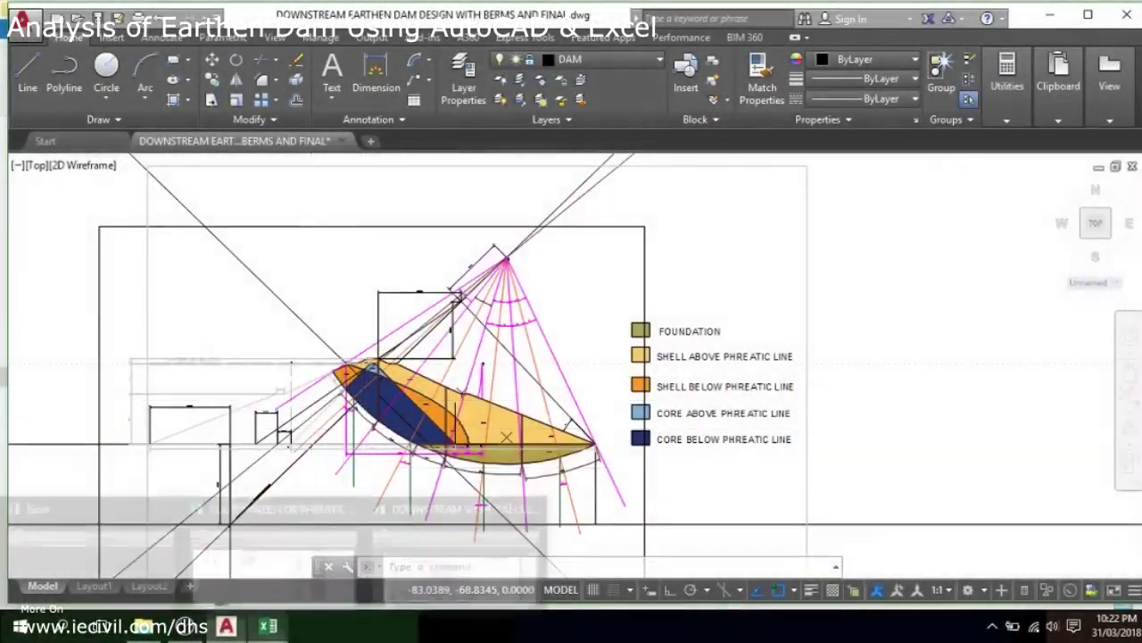
Step: Switch to the Excel workbook of downstream slope calculations and highlight the arc lengths in the cohesive forces table
mouse_move(267, 625)
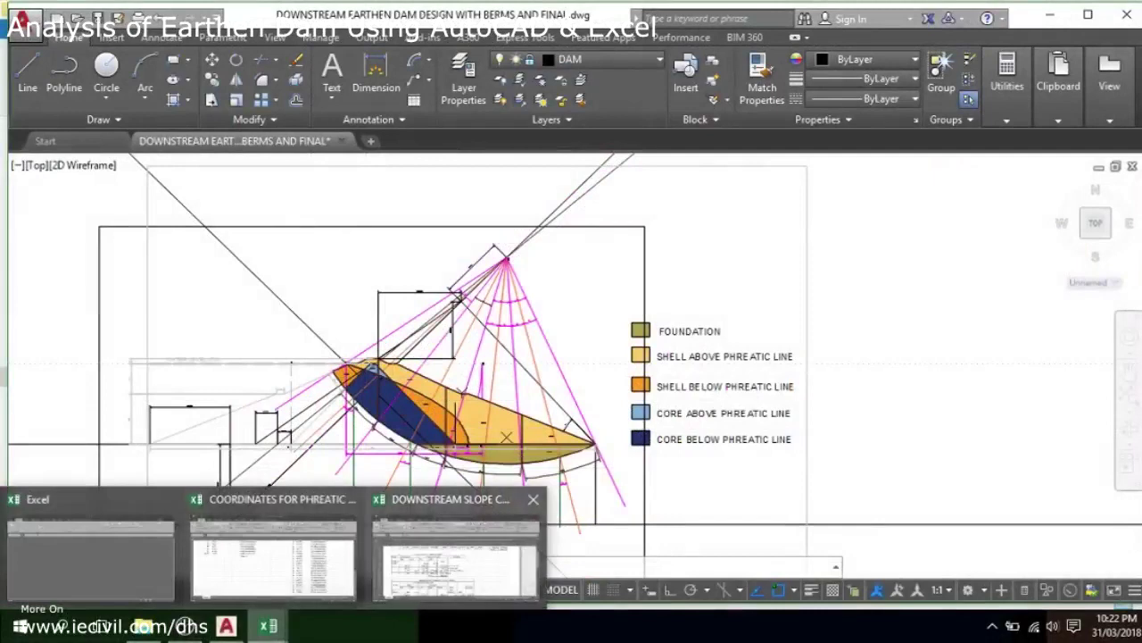
left_click(456, 554)
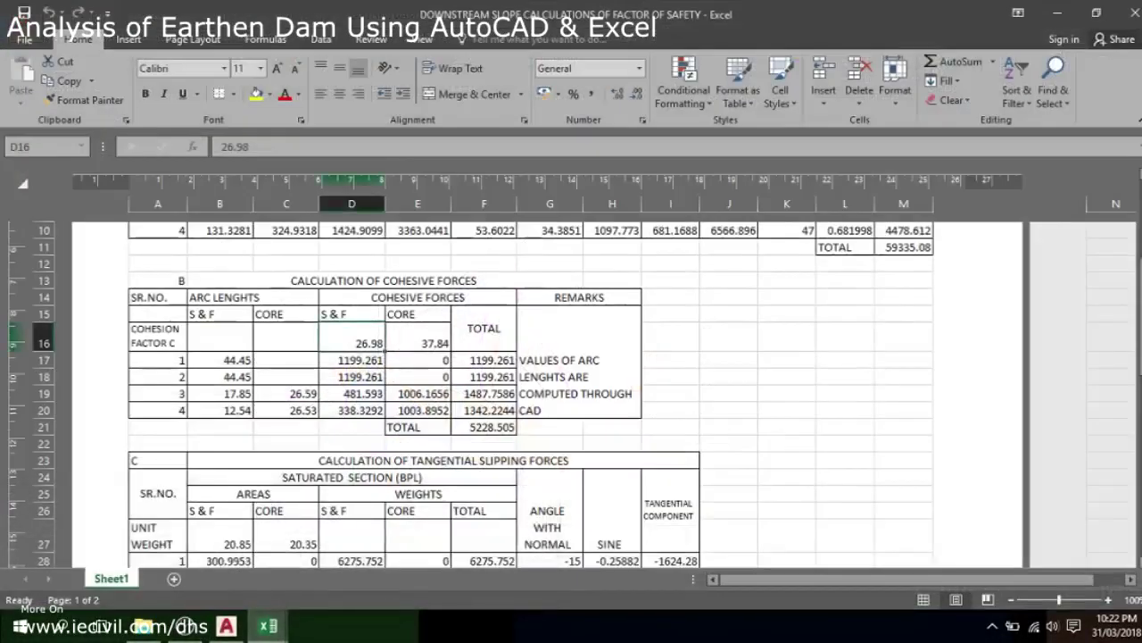
left_click_drag(348, 281, 508, 411)
left_click_drag(219, 297, 290, 394)
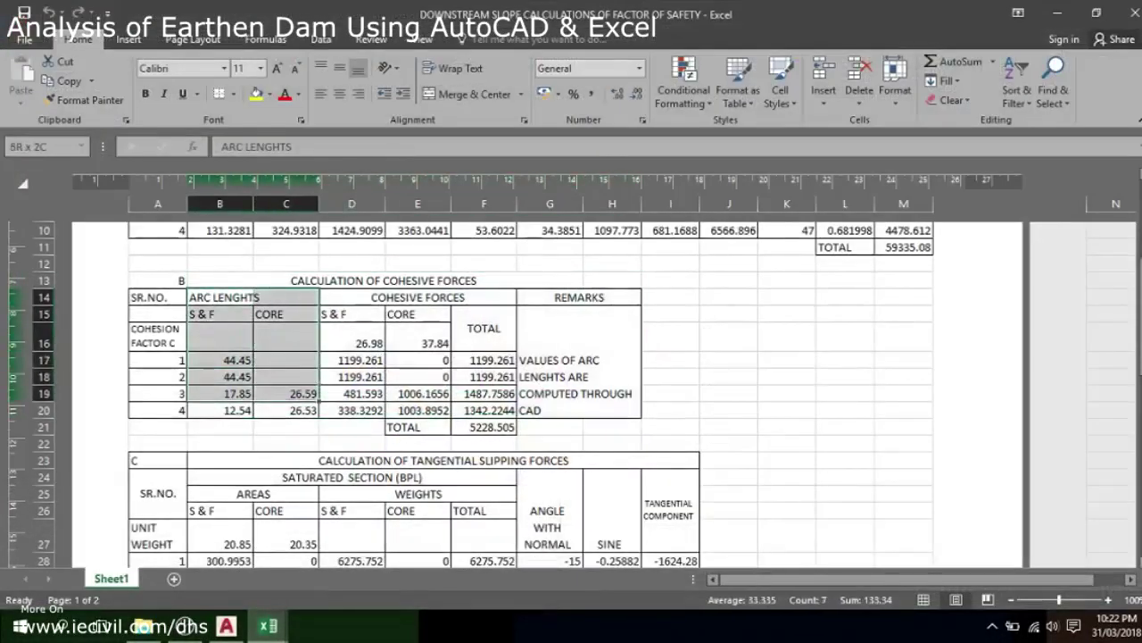
Step: Switch back to the AutoCAD drawing, select the magenta slice lines and inspect the angles between them
left_click(227, 626)
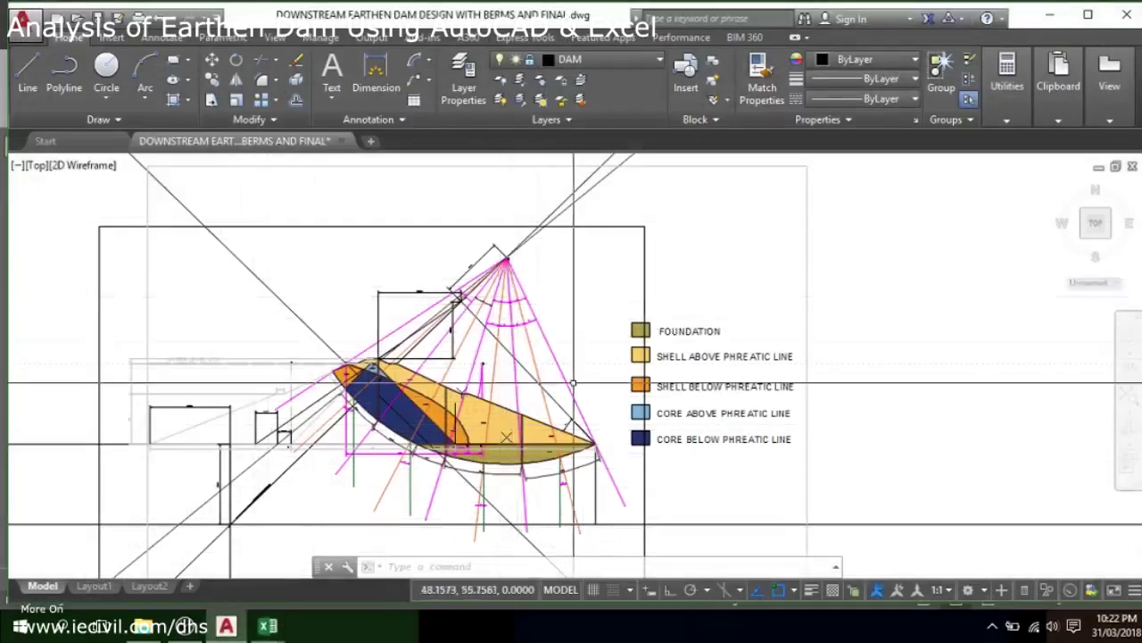
scroll(553, 376, "up", 4)
left_click(555, 375)
left_click(539, 343)
scroll(564, 347, "down", 2)
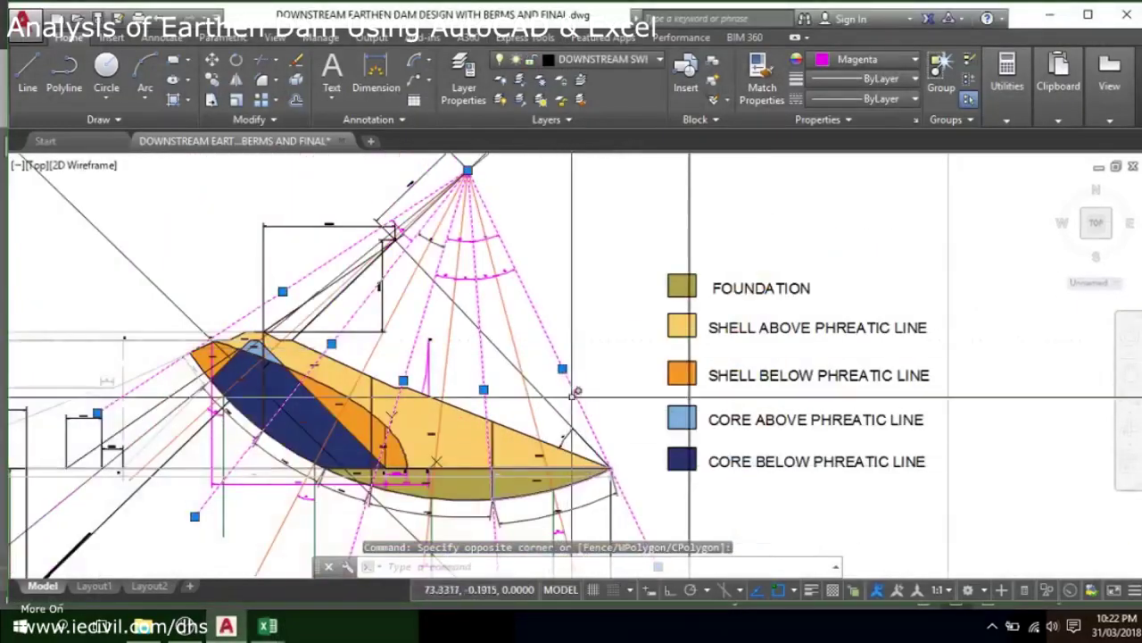
scroll(571, 397, "up", 6)
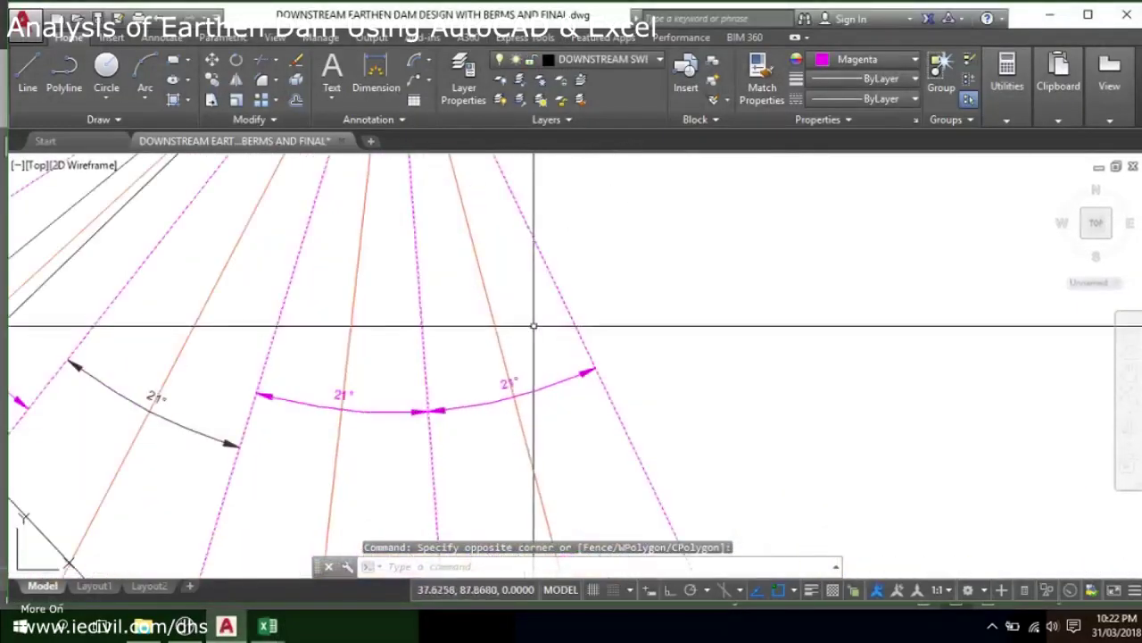
scroll(534, 326, "down", 6)
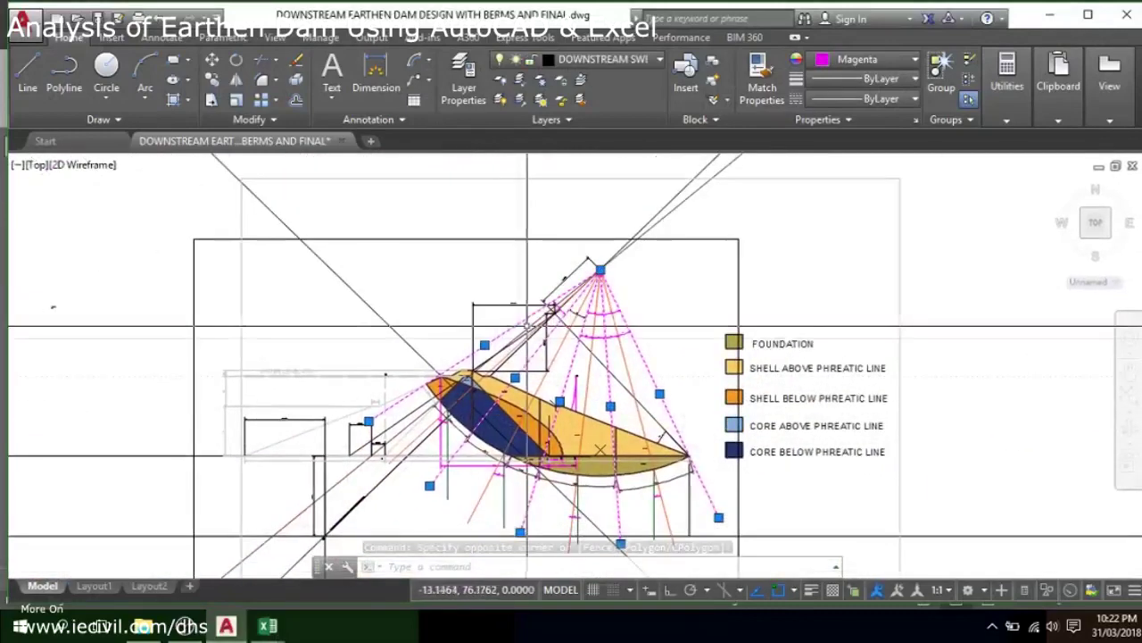
Step: Add the arc-length dimension beside the uppermost orange shell slice to the selection and erase the selected objects
scroll(526, 329, "up", 8)
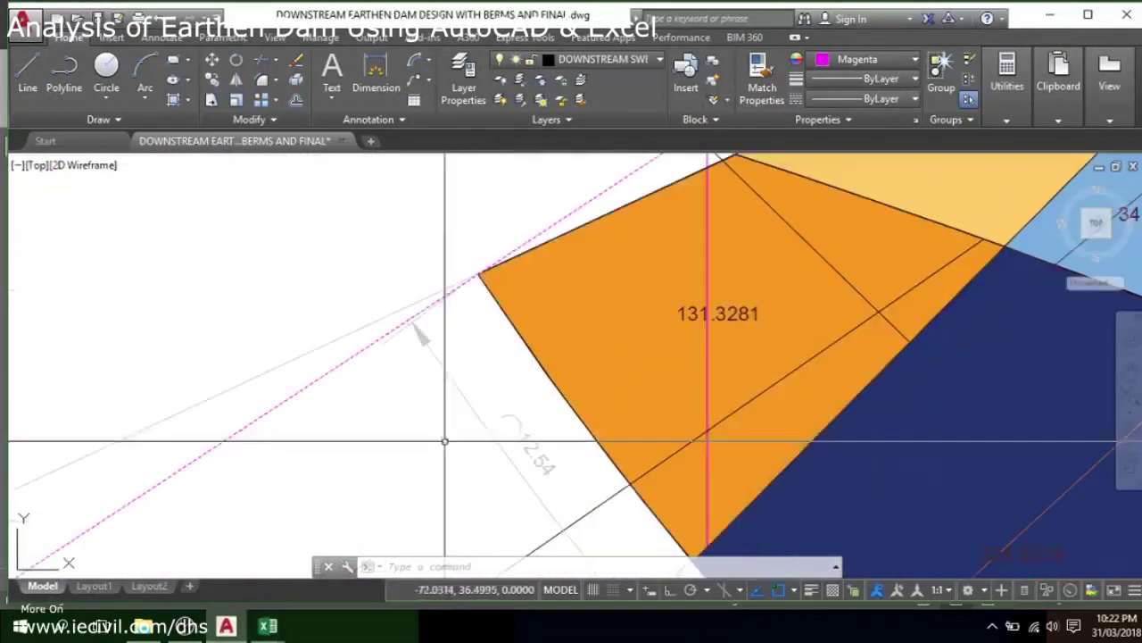
left_click(496, 392)
scroll(428, 426, "down", 4)
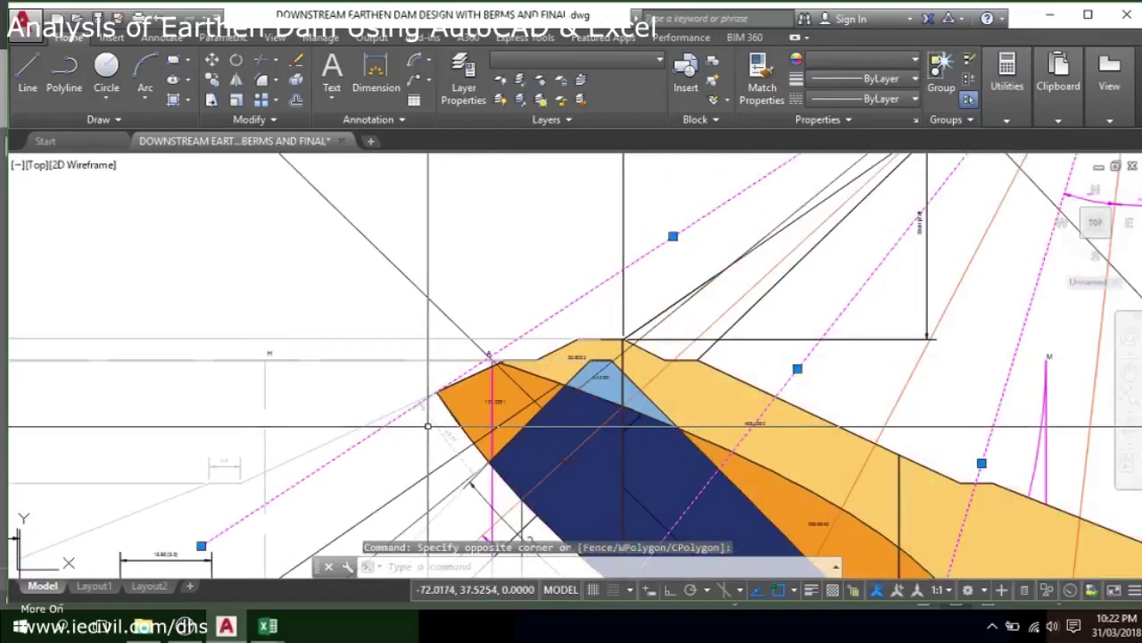
key("Delete")
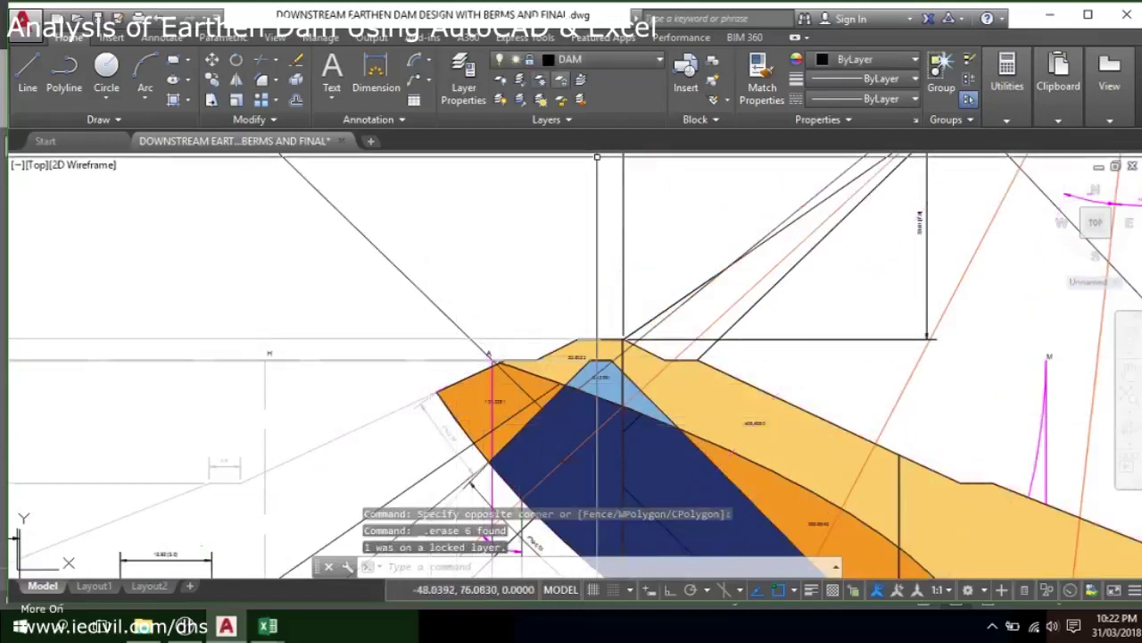
Step: Unlock the DAM layer and erase the arc-length dimension beside the uppermost orange shell slice
left_click(581, 99)
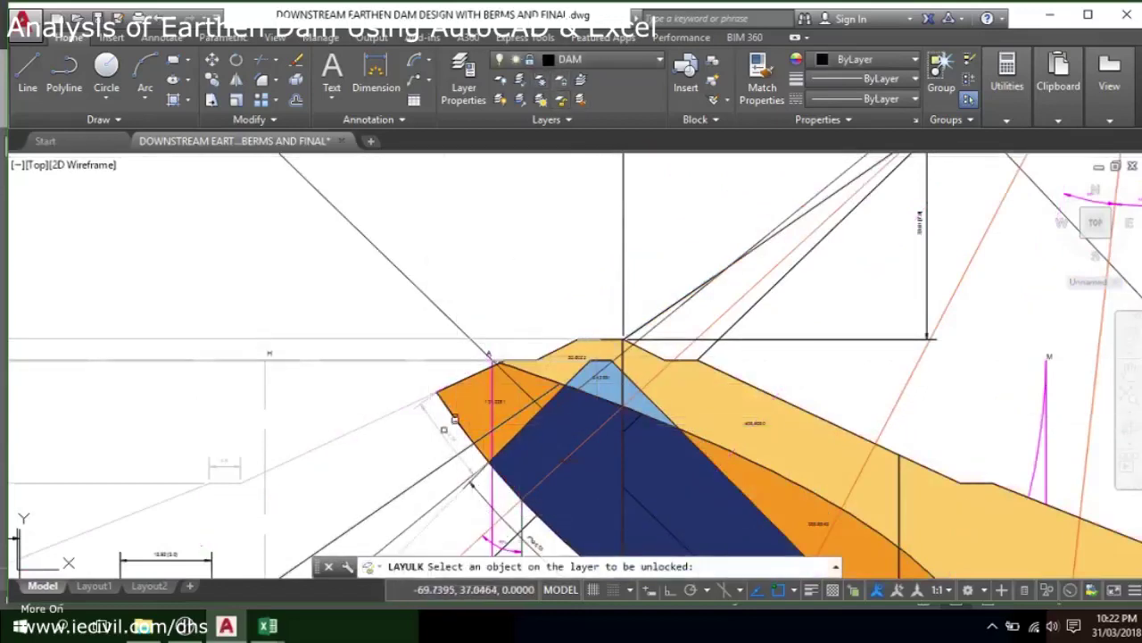
left_click(442, 432)
left_click(442, 435)
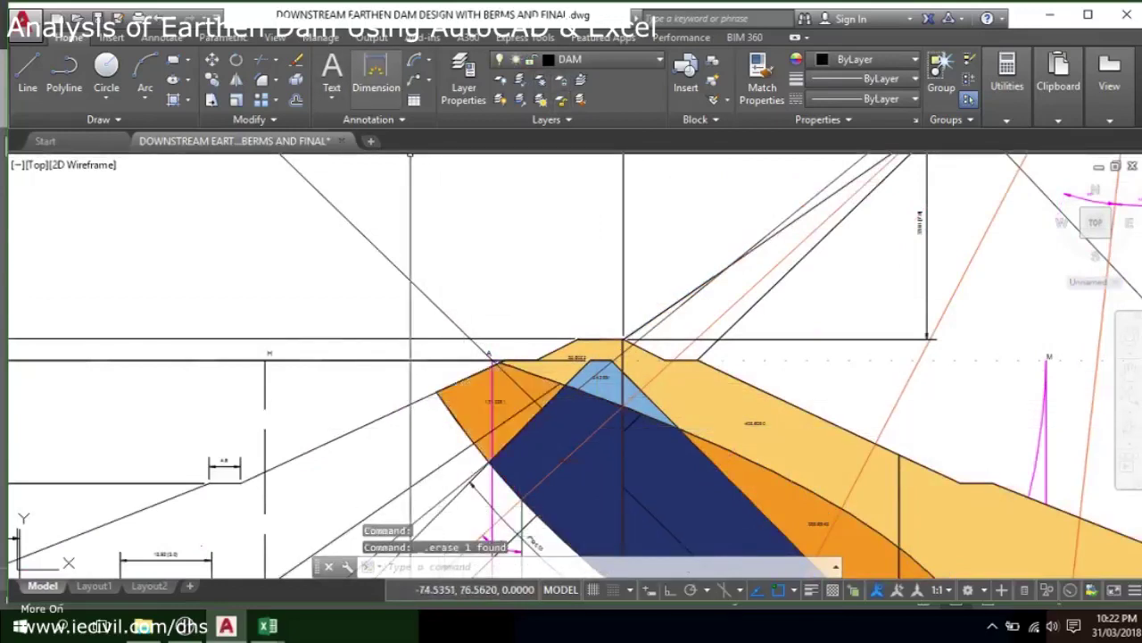
Step: Add an Arc Length dimension to the slip-circle arc below the uppermost orange shell slice, placed outside the arc
left_click(429, 60)
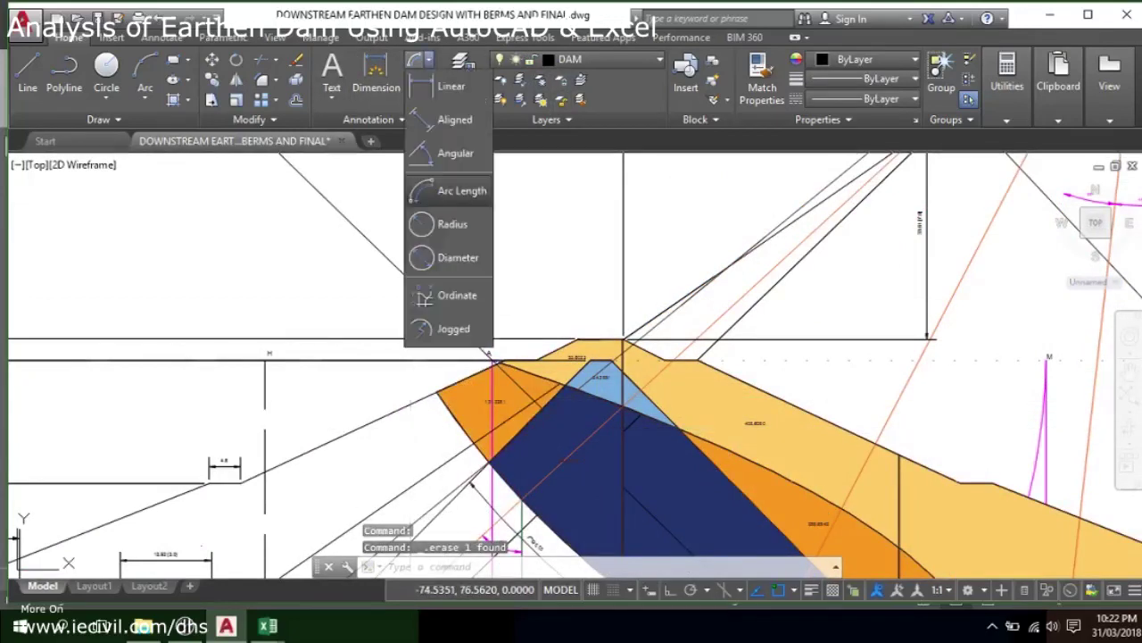
left_click(450, 190)
scroll(406, 533, "up", 6)
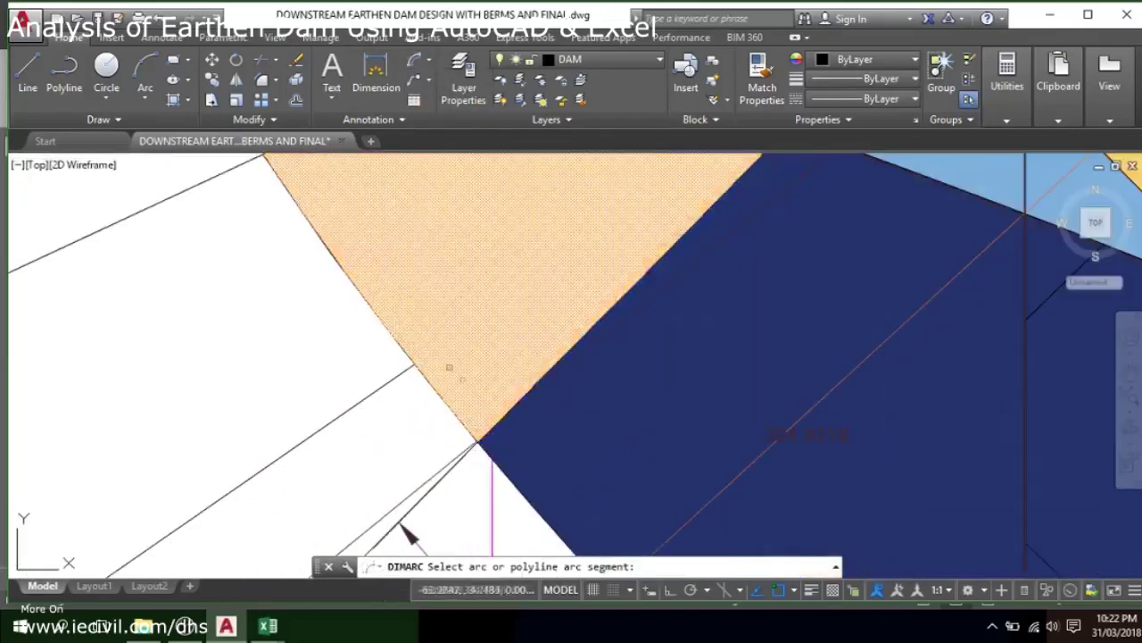
left_click(360, 294)
scroll(309, 339, "down", 3)
scroll(266, 359, "up", 1)
scroll(266, 360, "up", 4)
left_click(295, 336)
scroll(376, 391, "down", 4)
scroll(348, 391, "up", 6)
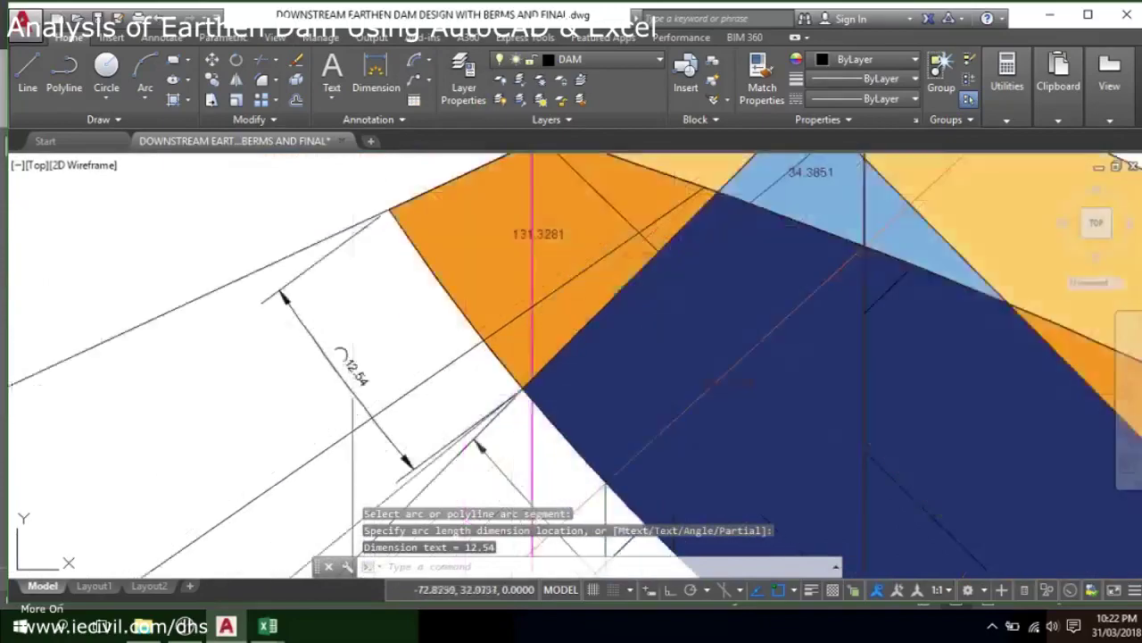
Step: Select the arc-length dimension along the core base of the uppermost slice
middle_click_drag(349, 379, 445, 336)
scroll(445, 335, "down", 3)
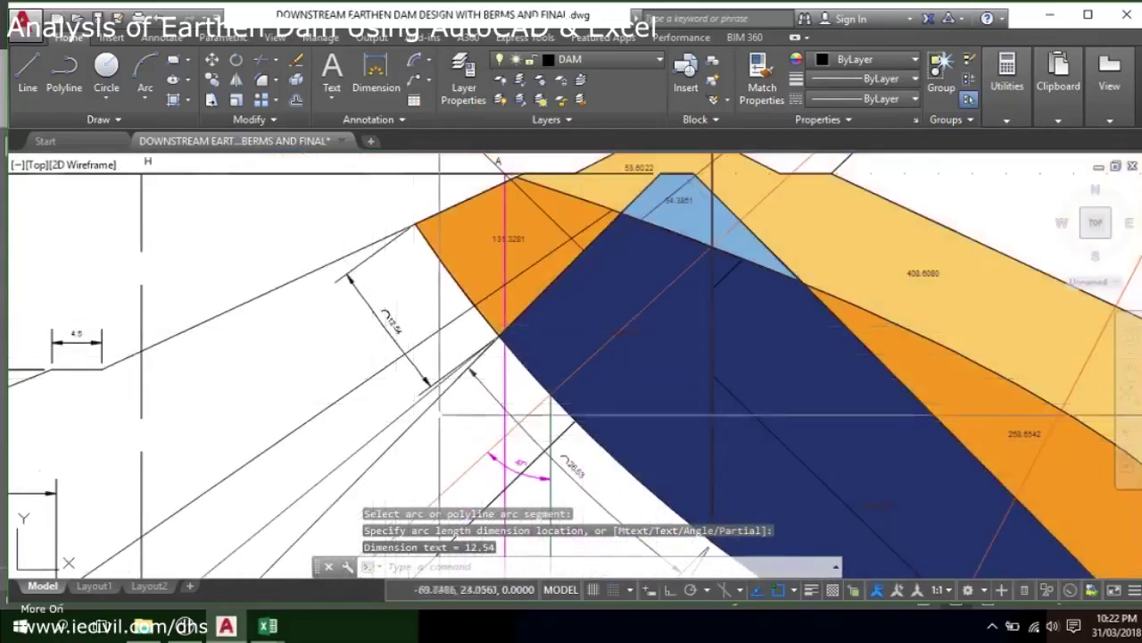
scroll(432, 352, "up", 4)
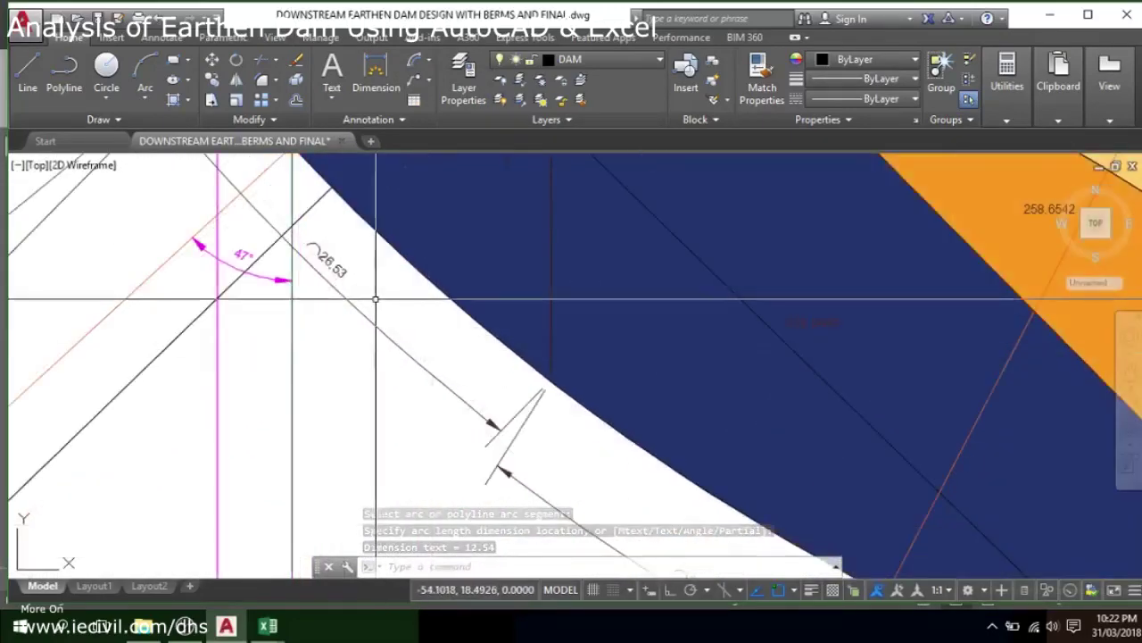
middle_click_drag(376, 299, 561, 385)
left_click(553, 371)
left_click(498, 411)
scroll(477, 313, "down", 2)
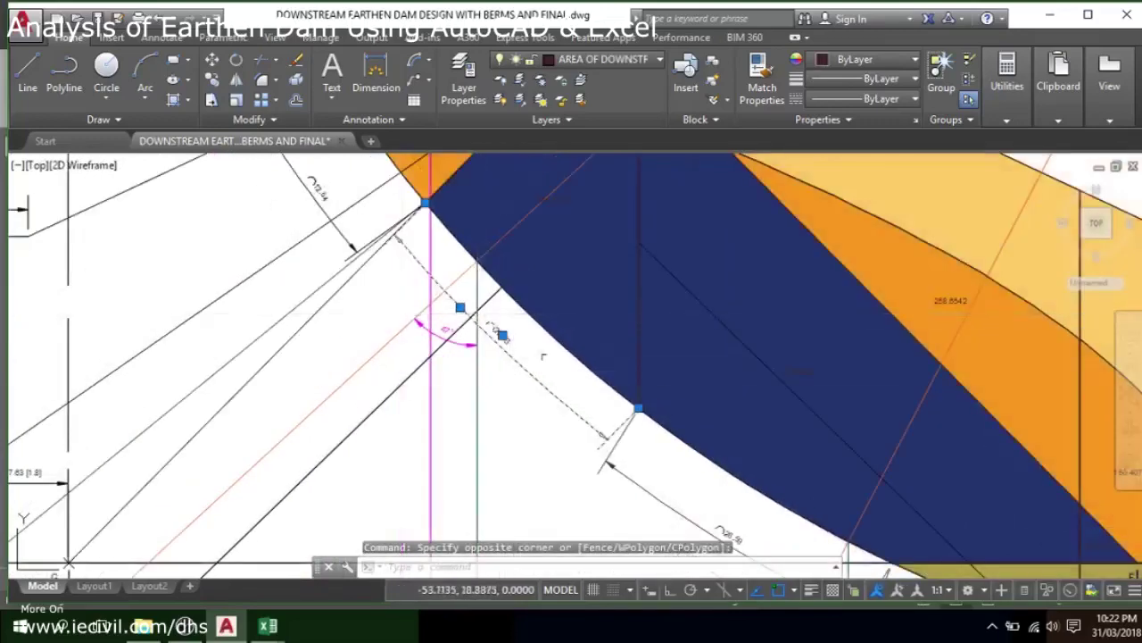
Step: Examine how the slip-circle arc of the uppermost slice is divided into its shell and core lengths
scroll(542, 356, "up", 5)
scroll(278, 213, "down", 3)
scroll(498, 386, "up", 2)
middle_click_drag(498, 387, 176, 191)
scroll(269, 210, "down", 2)
scroll(438, 303, "down", 3)
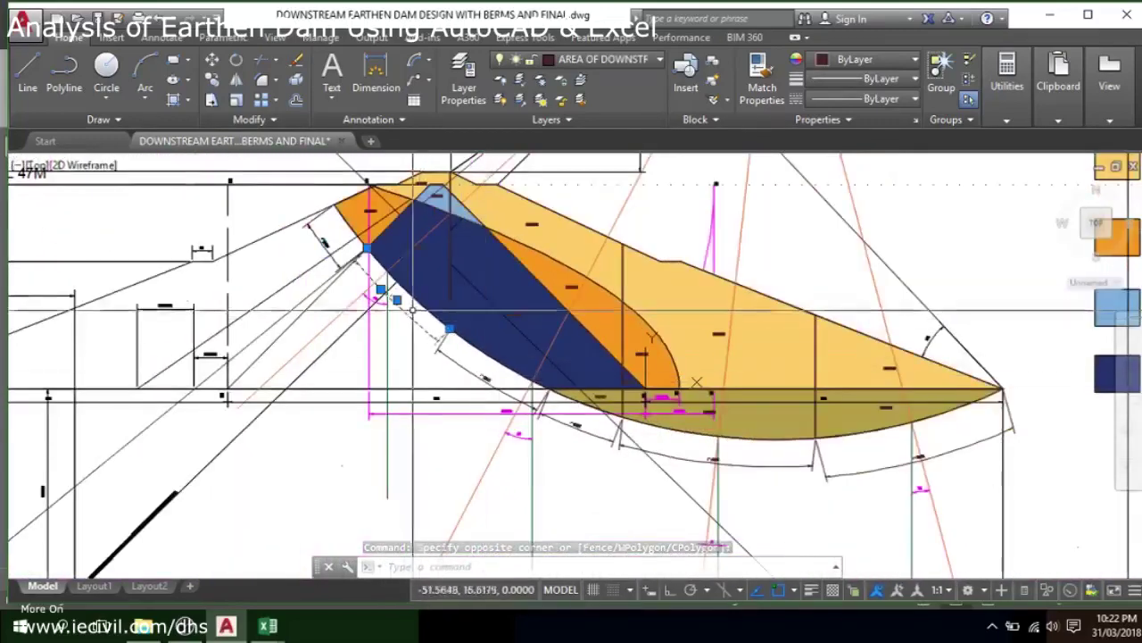
scroll(478, 331, "up", 2)
scroll(478, 331, "up", 5)
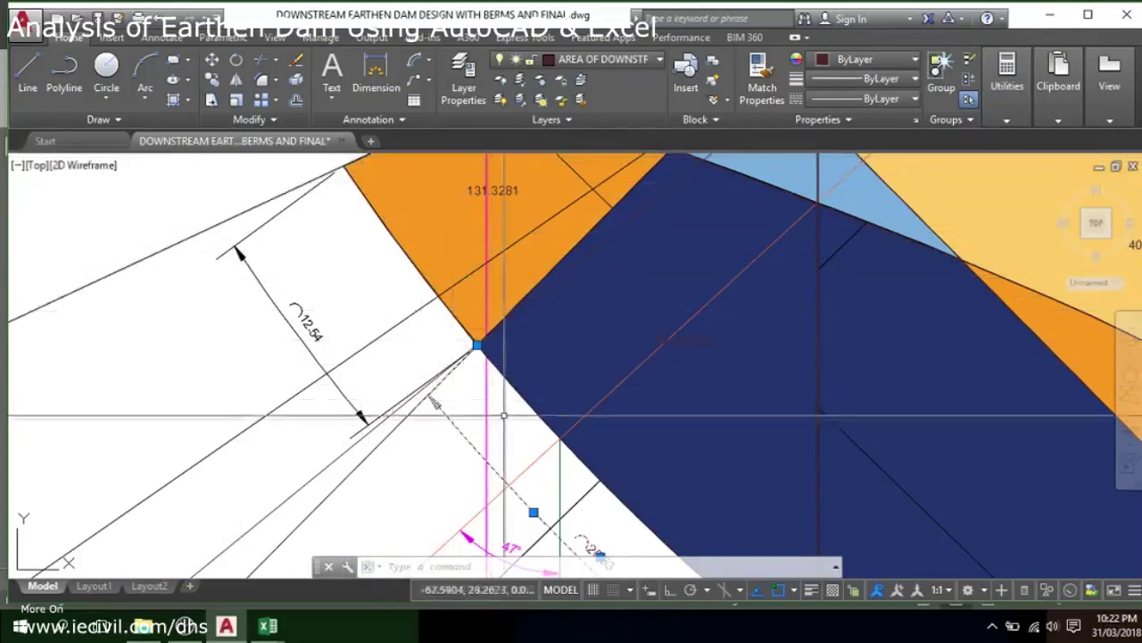
middle_click_drag(420, 235, 533, 336)
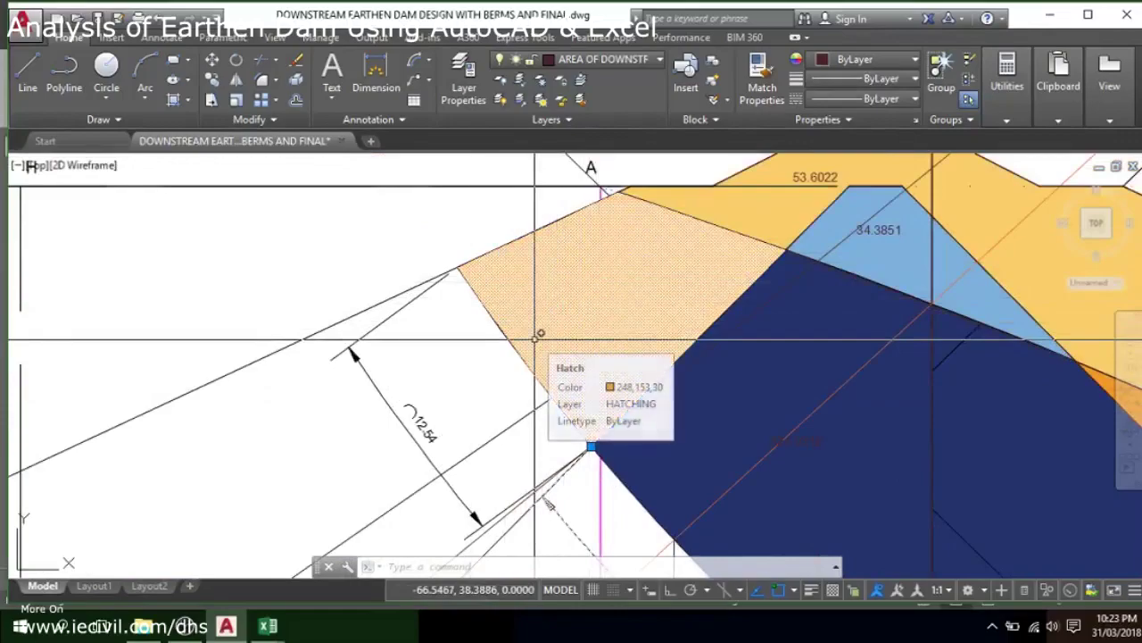
Step: Follow the arc-length dimensions along the slip circle from the uppermost slice down to the third slice
scroll(639, 291, "down", 4)
middle_click_drag(711, 416, 601, 365)
scroll(606, 354, "up", 2)
scroll(602, 354, "down", 2)
scroll(719, 424, "up", 4)
middle_click_drag(719, 423, 477, 217)
scroll(473, 219, "down", 4)
middle_click_drag(580, 375, 432, 431)
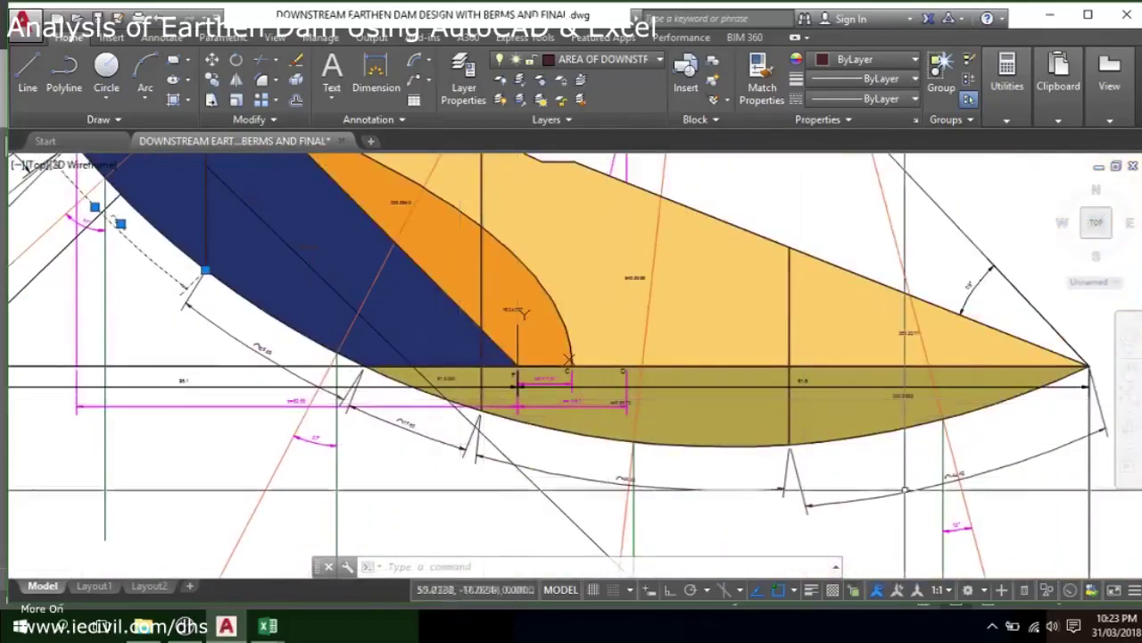
Step: Examine the arc-length dimensions below the two downstream slices and compare them with the core and shell arcs upslope
middle_click_drag(888, 495, 518, 415)
scroll(518, 415, "up", 3)
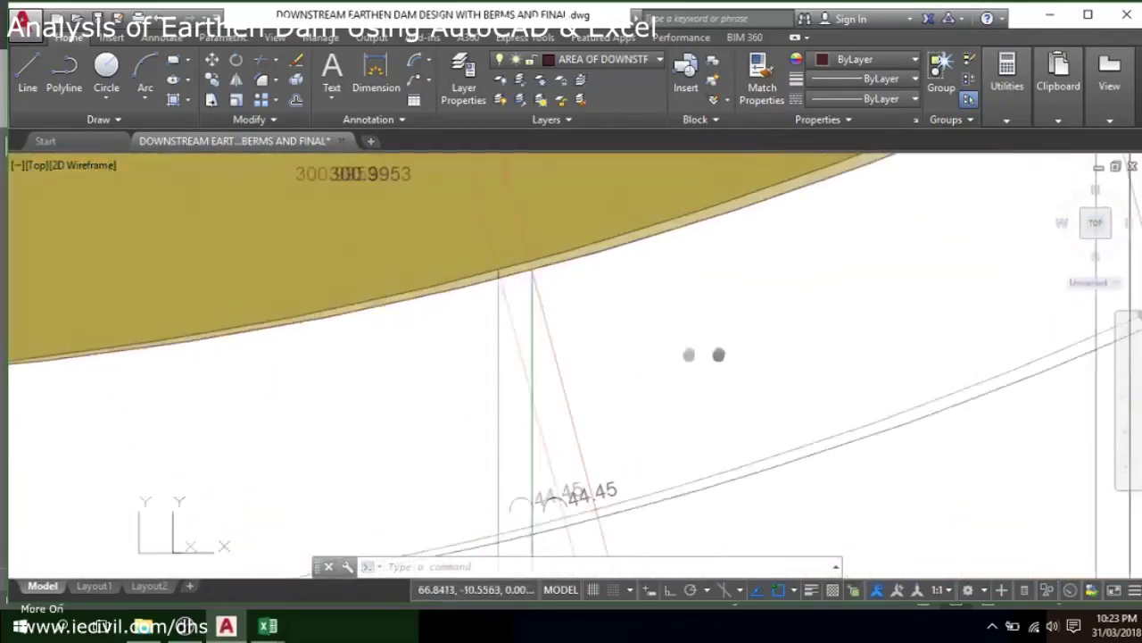
scroll(688, 355, "down", 2)
scroll(632, 351, "down", 2)
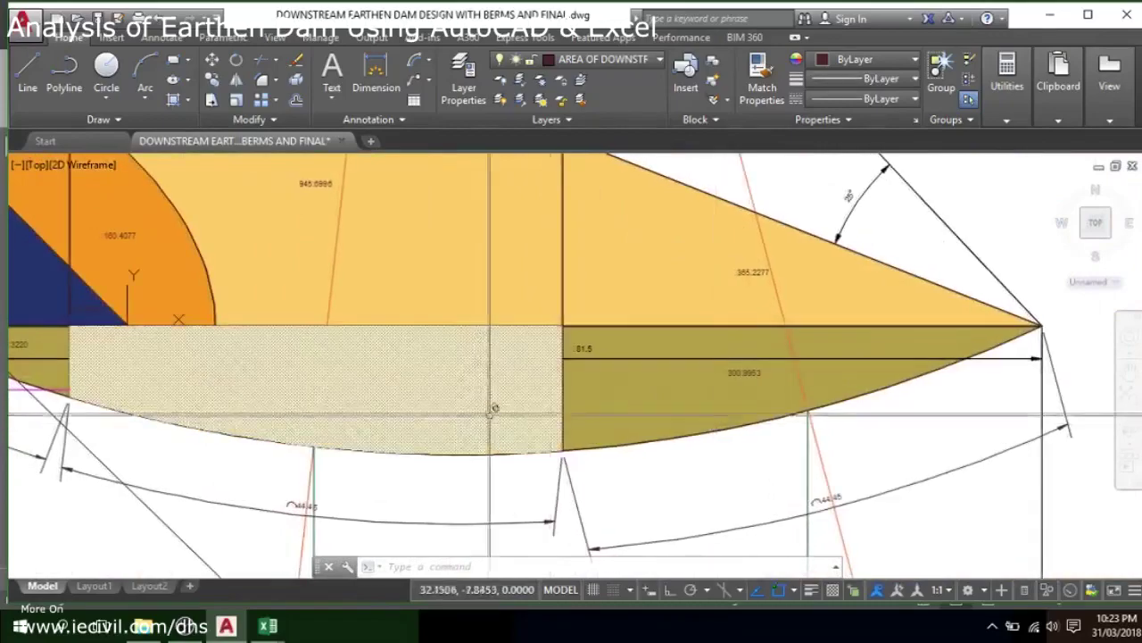
scroll(580, 339, "up", 5)
scroll(493, 383, "down", 5)
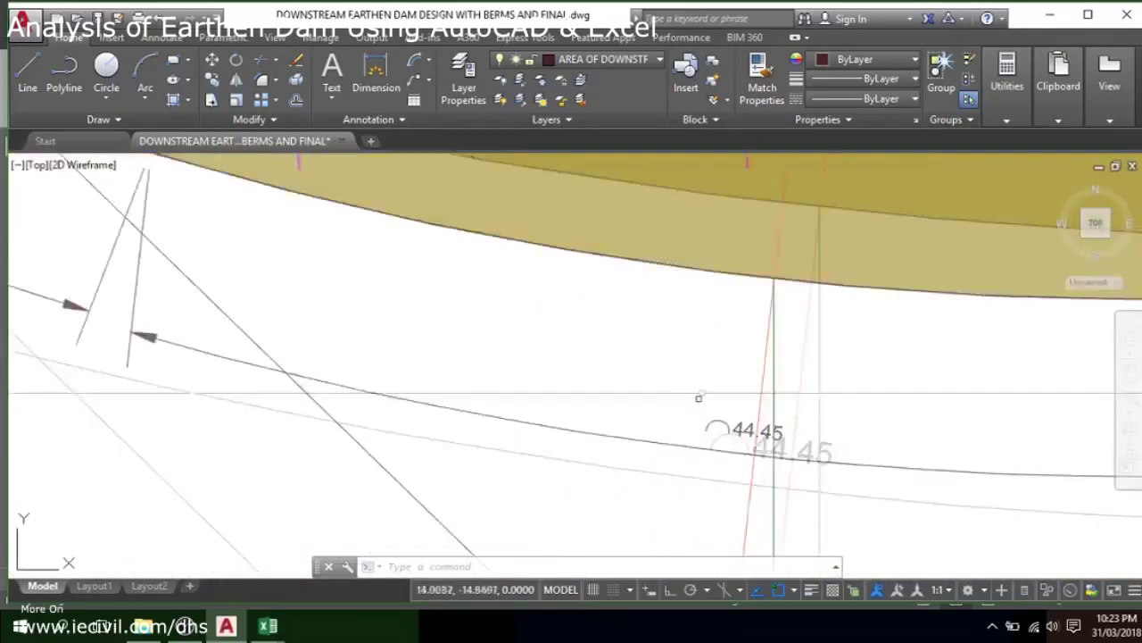
scroll(452, 311, "up", 4)
scroll(501, 424, "down", 2)
scroll(503, 426, "down", 3)
scroll(523, 393, "up", 5)
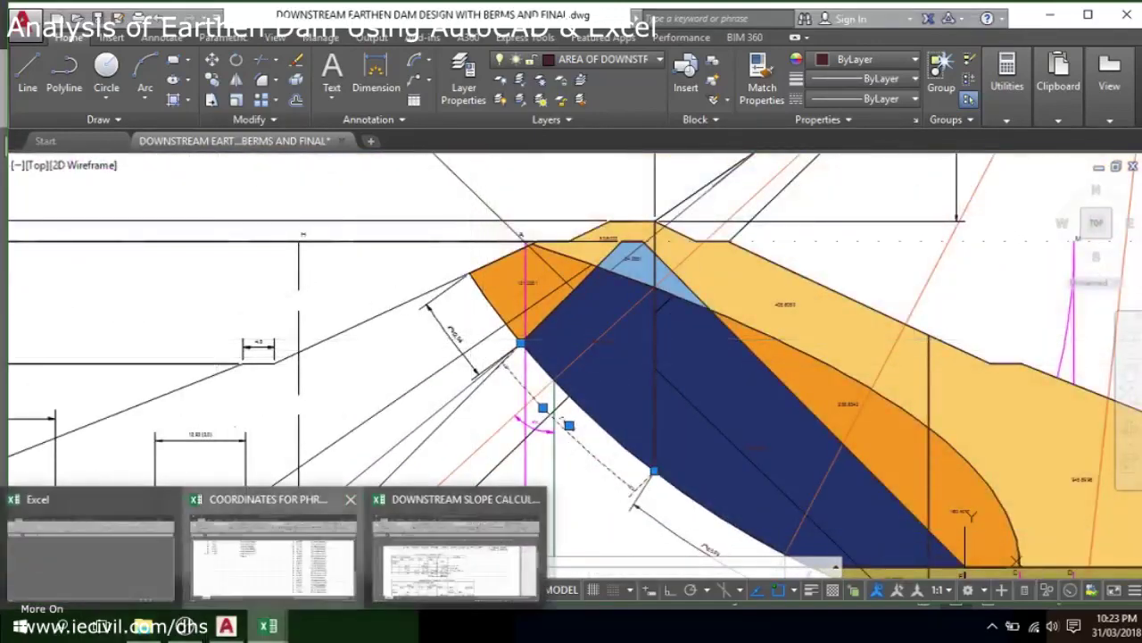
Step: Switch to the Excel slope calculations and inspect the cohesive force formula =B17*$D$16 in cell D17 without changing it
left_click(268, 625)
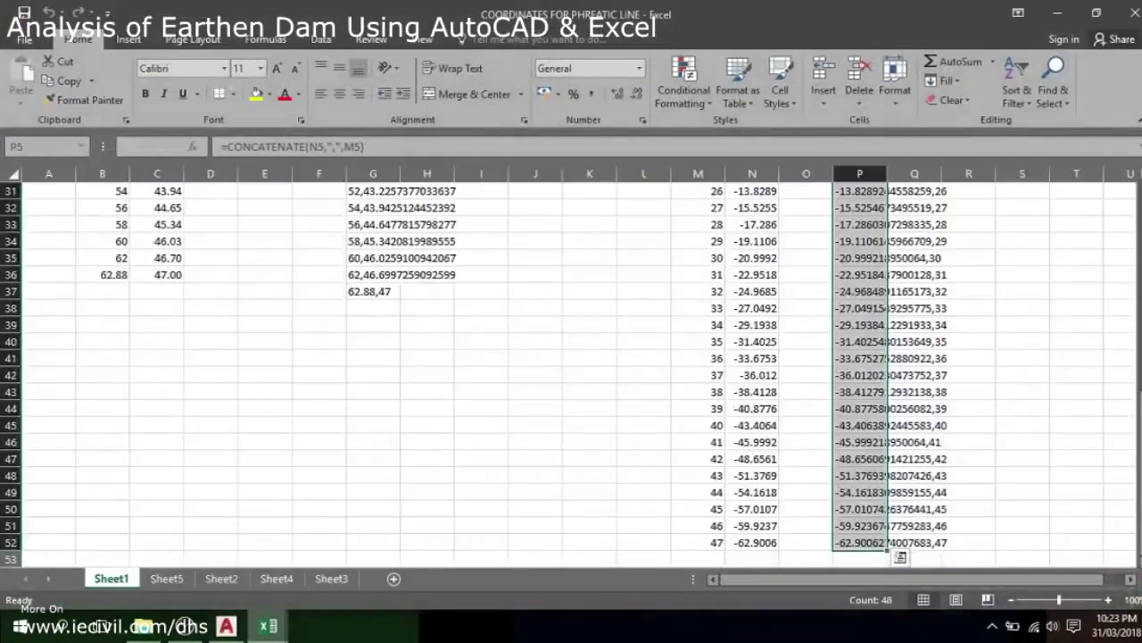
mouse_move(268, 626)
left_click(457, 536)
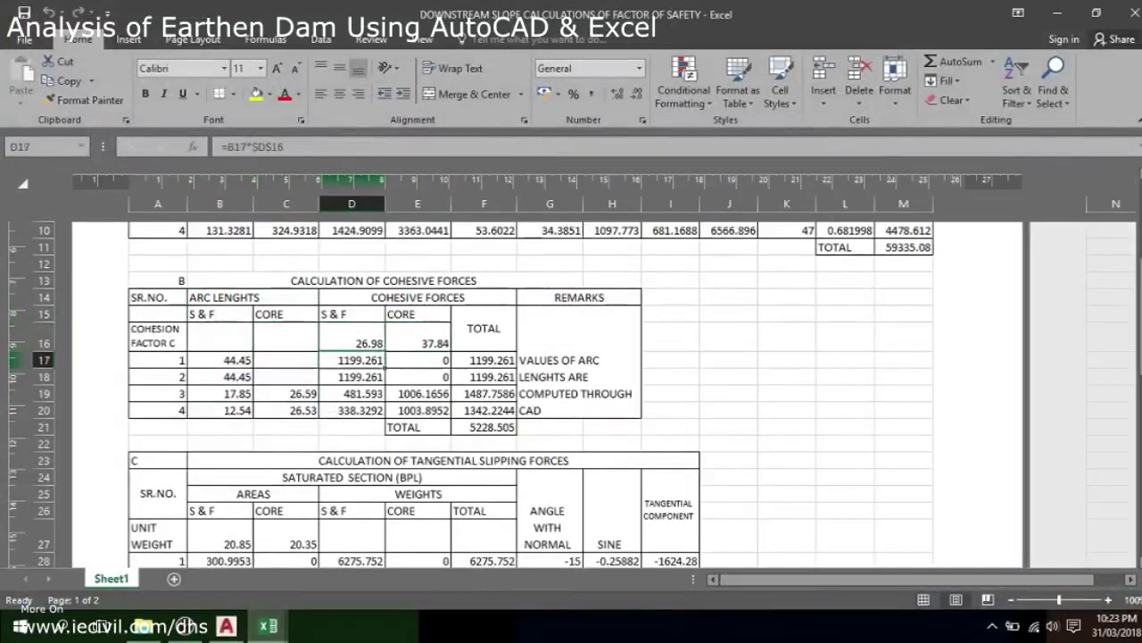
key("F2")
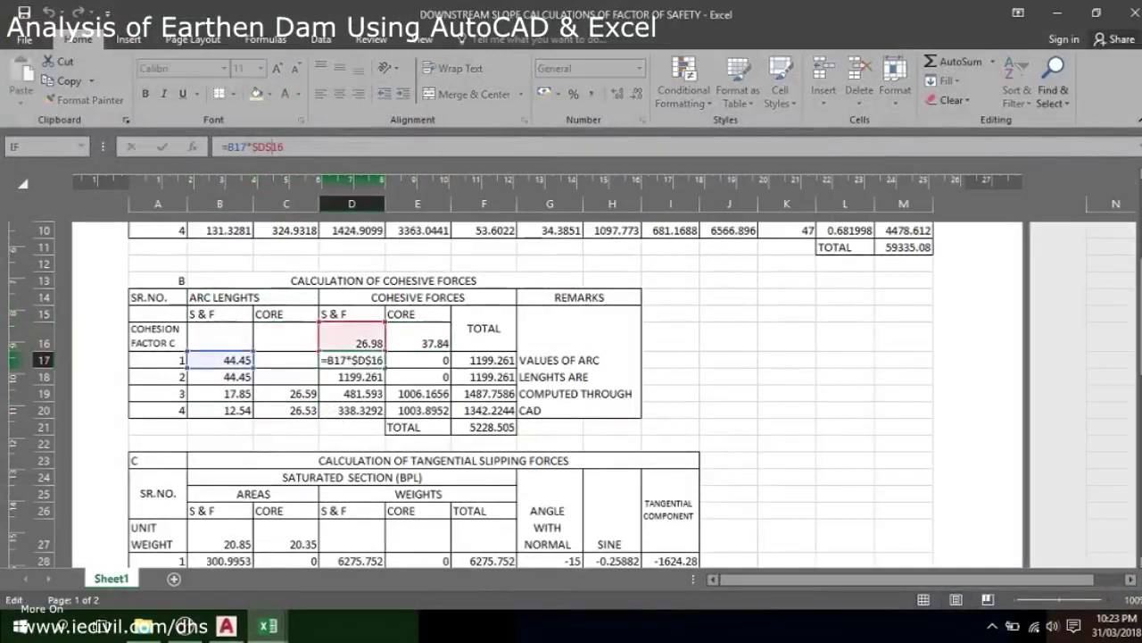
key("Escape")
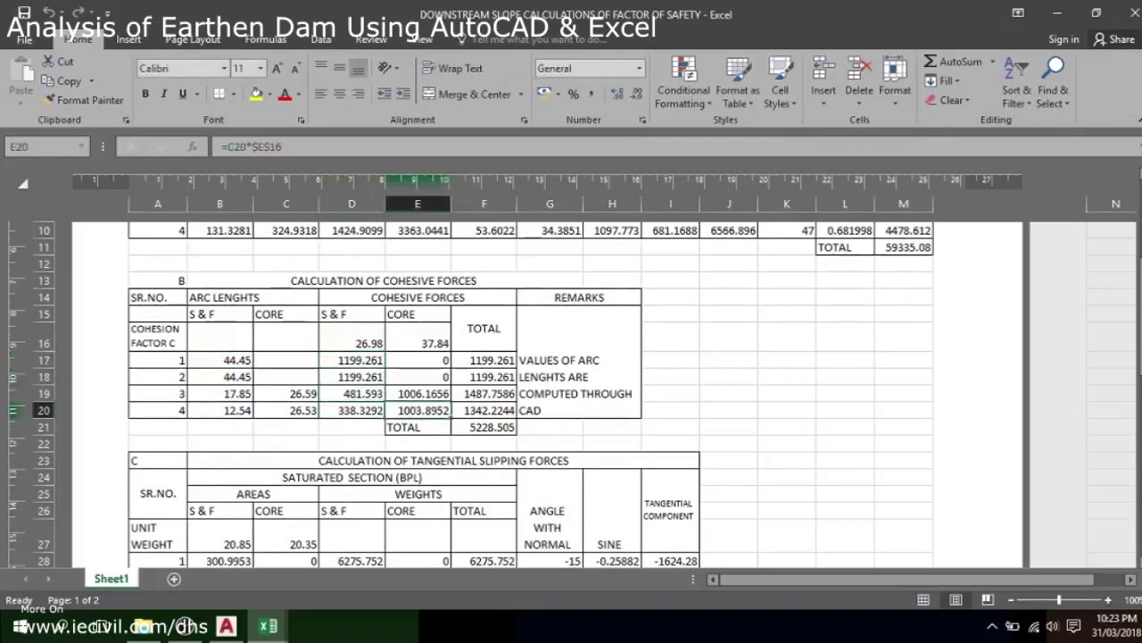
left_click(186, 626)
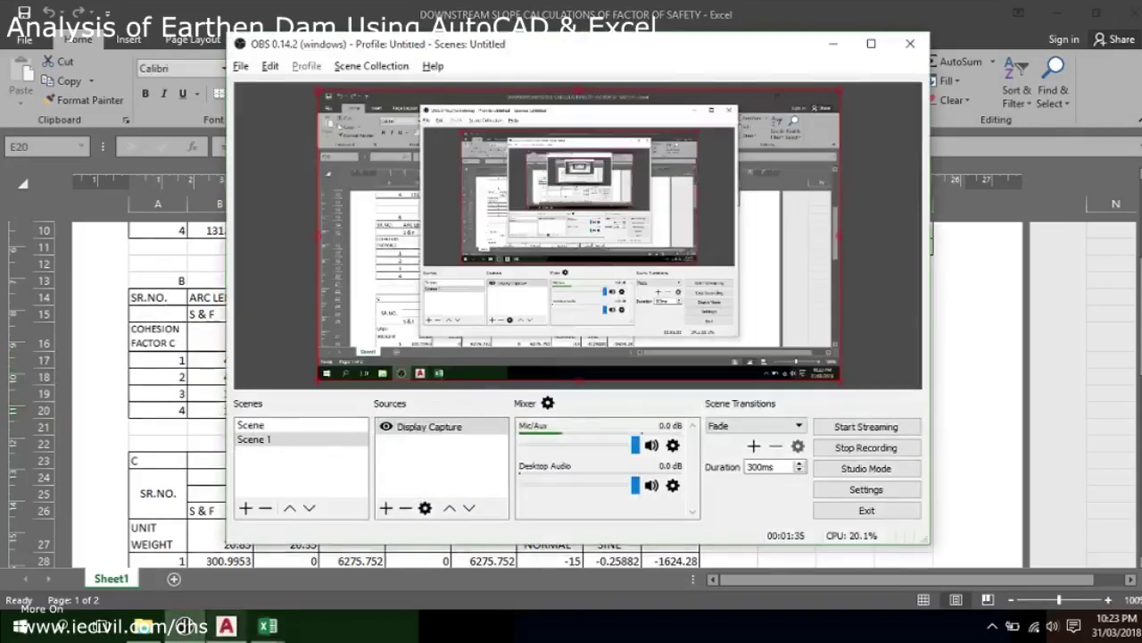
Step: Switch to AutoCAD and examine the slip-circle arc-length dimensions near the core base within the whole dam section
left_click(226, 625)
scroll(576, 355, "down", 7)
scroll(664, 437, "up", 5)
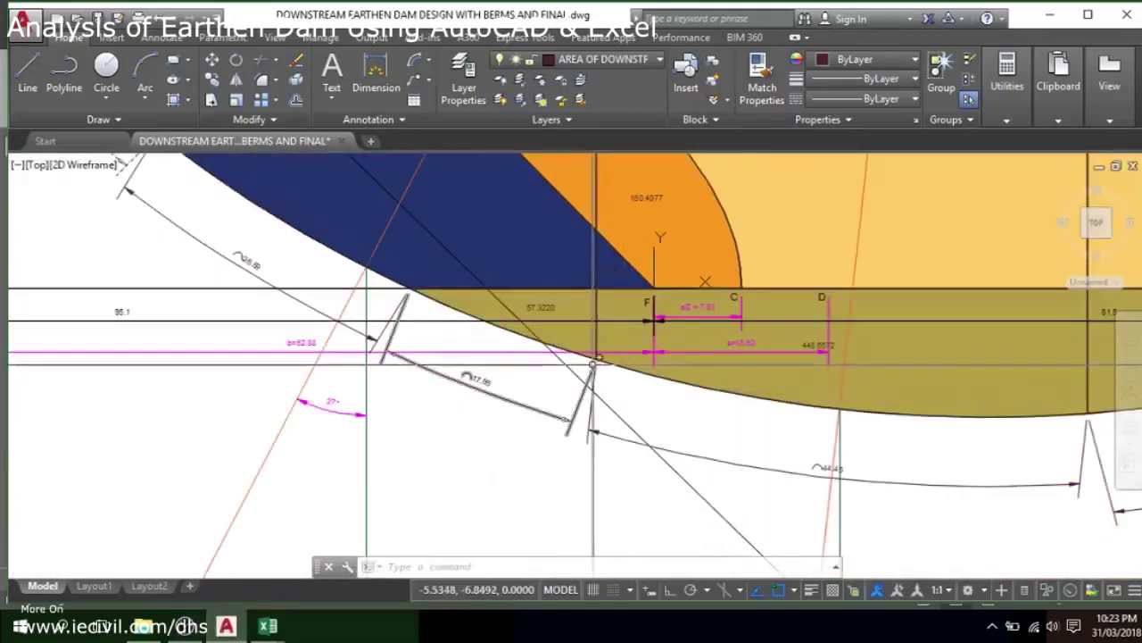
scroll(665, 437, "down", 8)
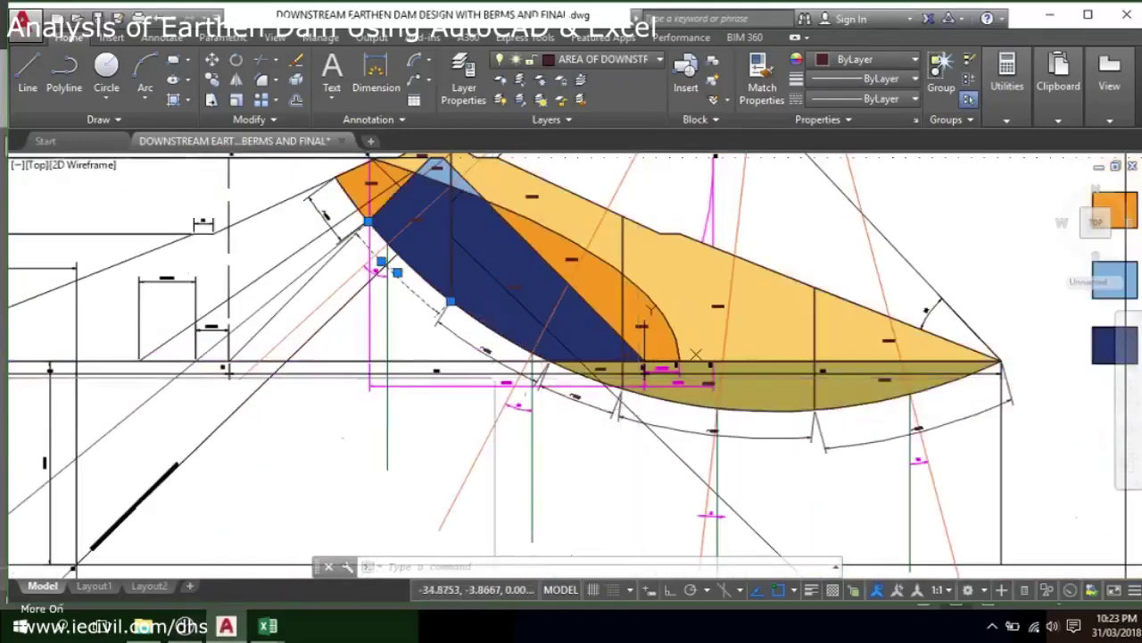
Step: Switch to the Excel downstream slope calculations and review the friction force, factor of safety and inference tables
mouse_move(268, 626)
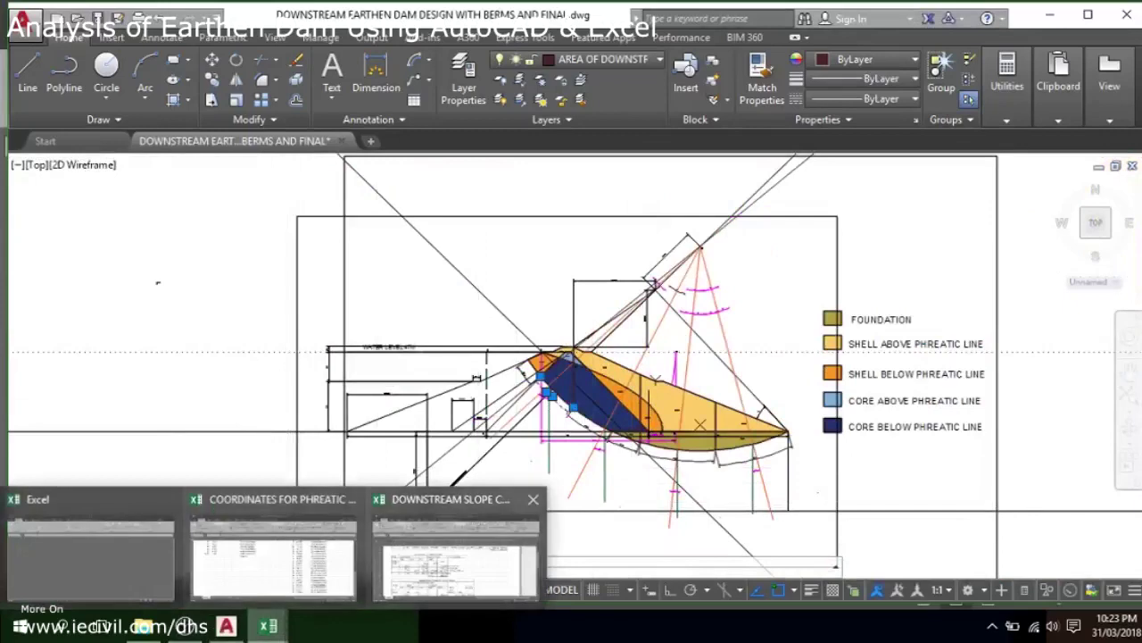
left_click(468, 548)
scroll(548, 395, "down", 7)
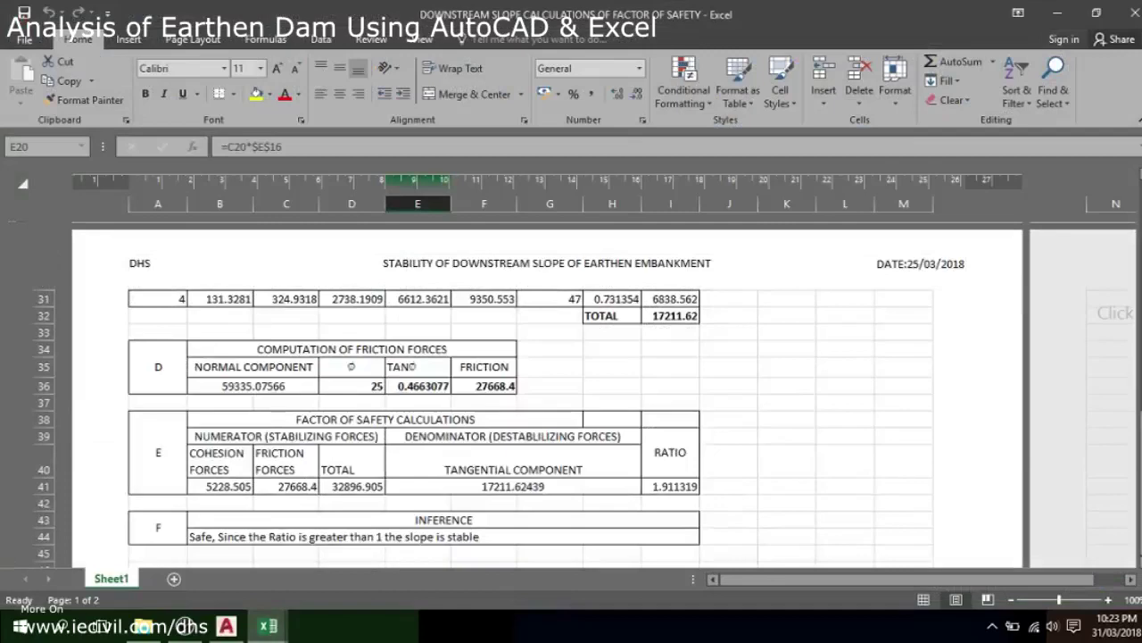
scroll(548, 394, "up", 3)
scroll(548, 394, "down", 5)
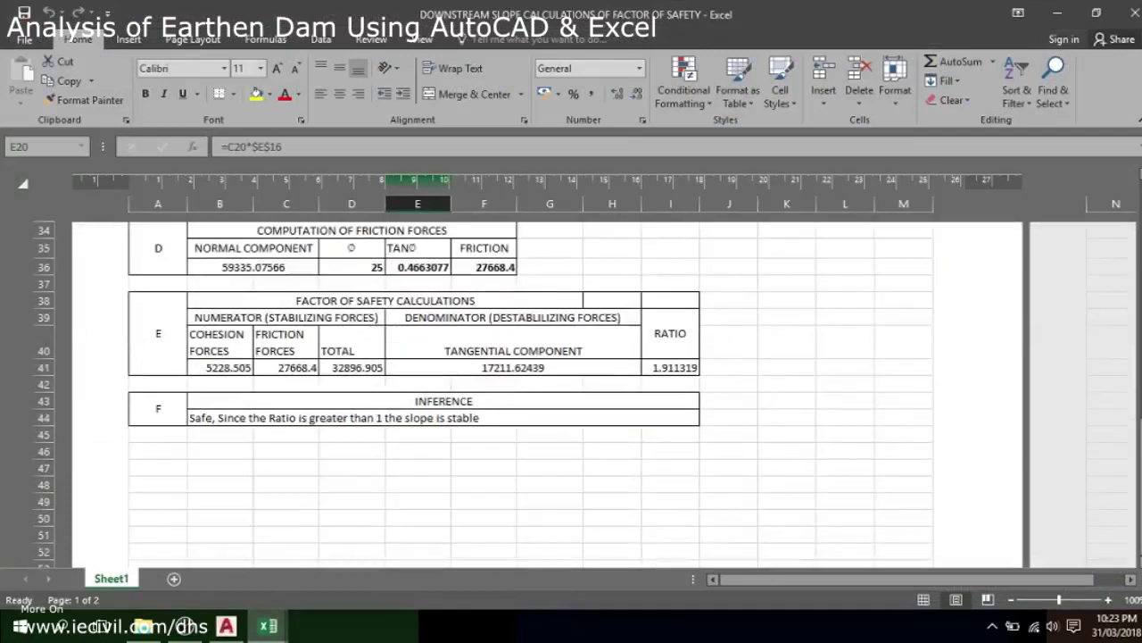
Step: Inspect the IF formula in inference cell B44 that tests the ratio in I41 against 1, leaving it unchanged
left_click(443, 417)
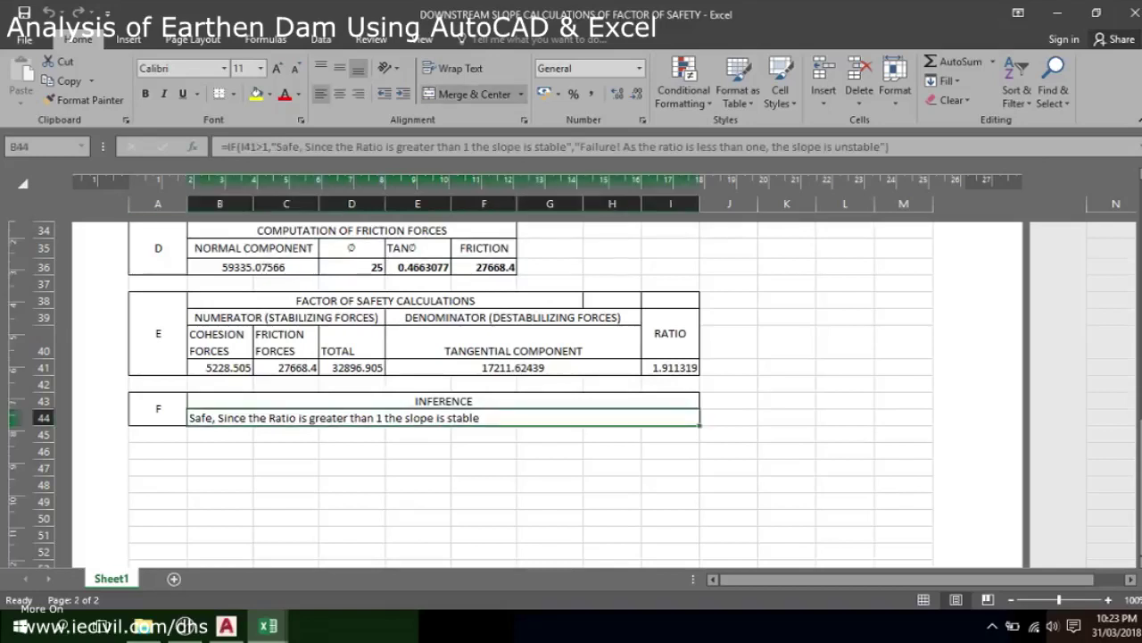
left_click(264, 147)
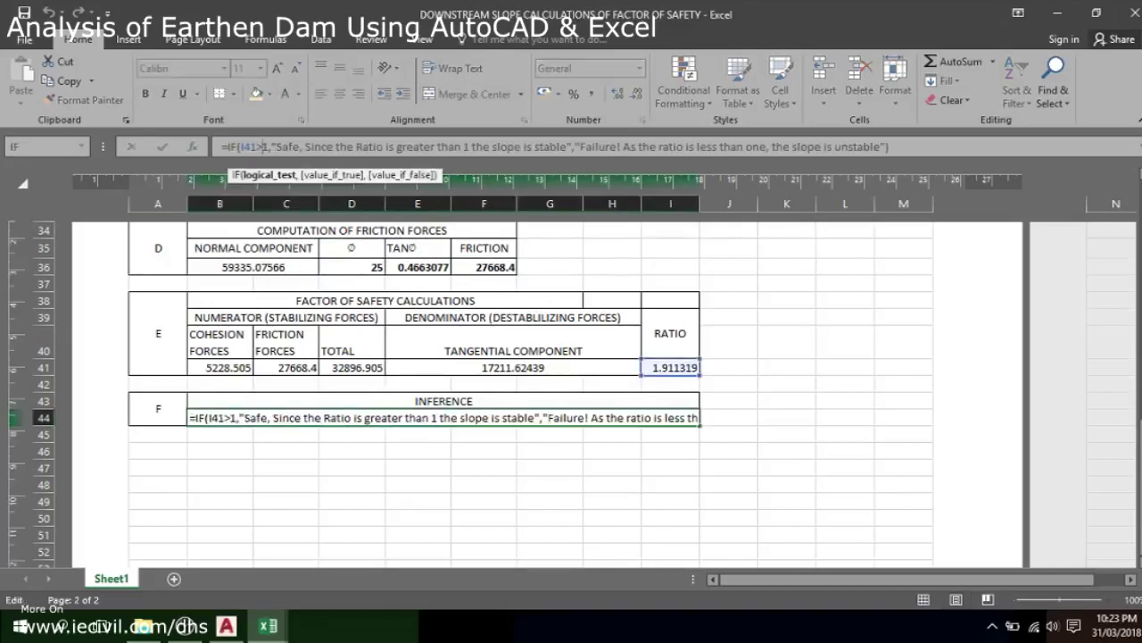
key("ctrl+Return")
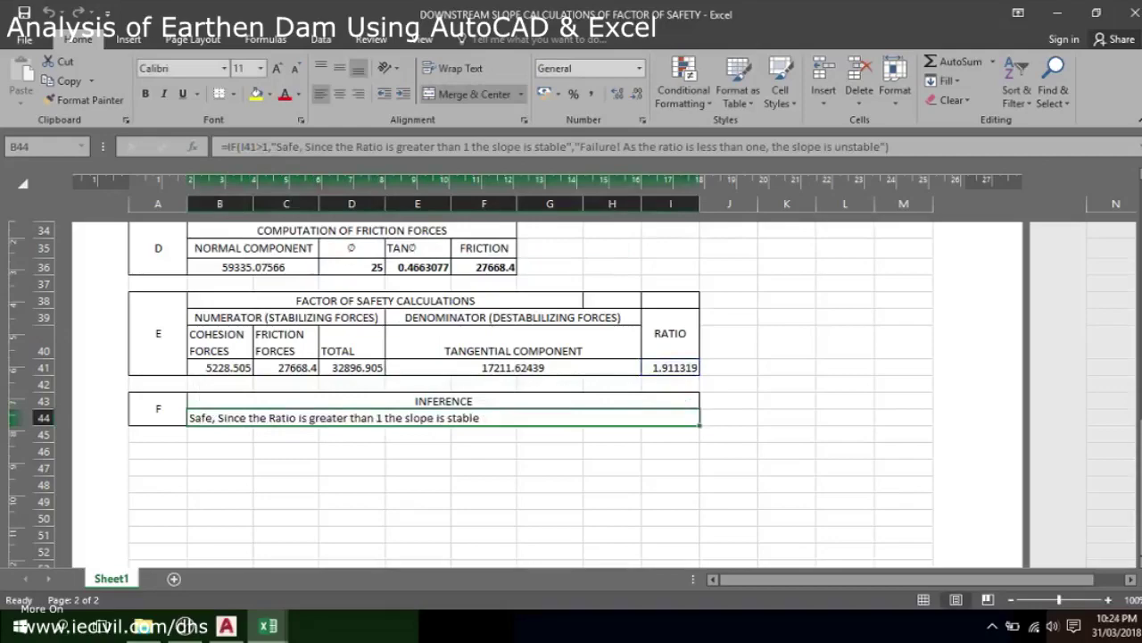
Step: Switch back to AutoCAD and review the complete dam section with its slip circle and slices
left_click(227, 626)
scroll(369, 467, "down", 3)
scroll(602, 400, "up", 10)
scroll(517, 393, "down", 4)
middle_click_drag(417, 412, 585, 373)
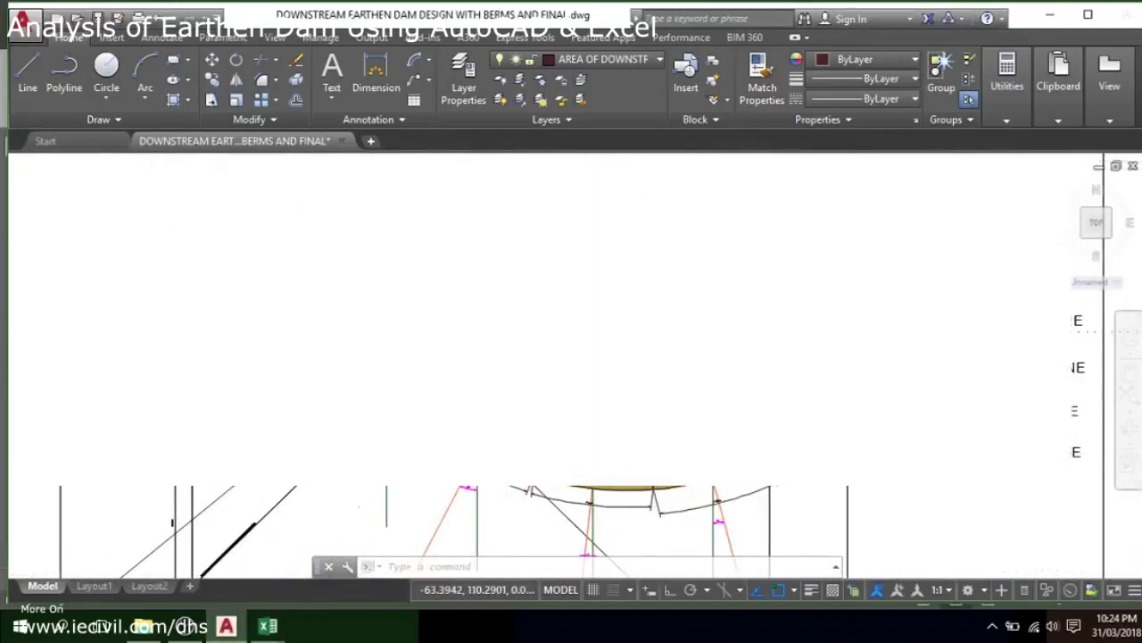
Step: Try to freeze the layers of the grey outer frame and the upstream dam outline by selecting their objects
left_click(875, 294)
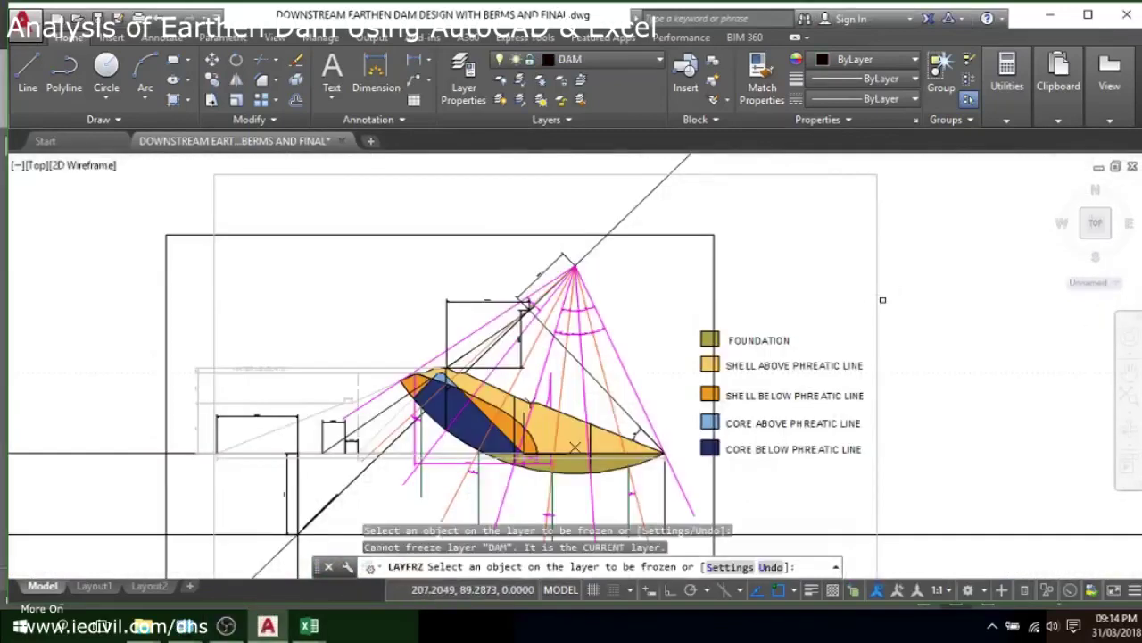
left_click(540, 79)
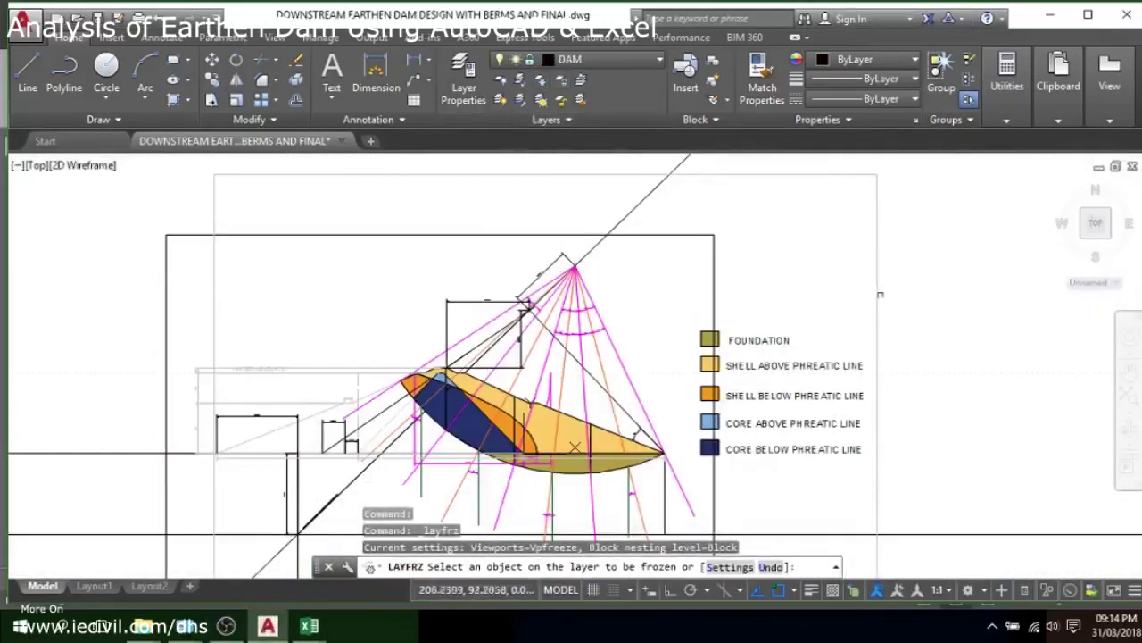
left_click(880, 296)
left_click(876, 297)
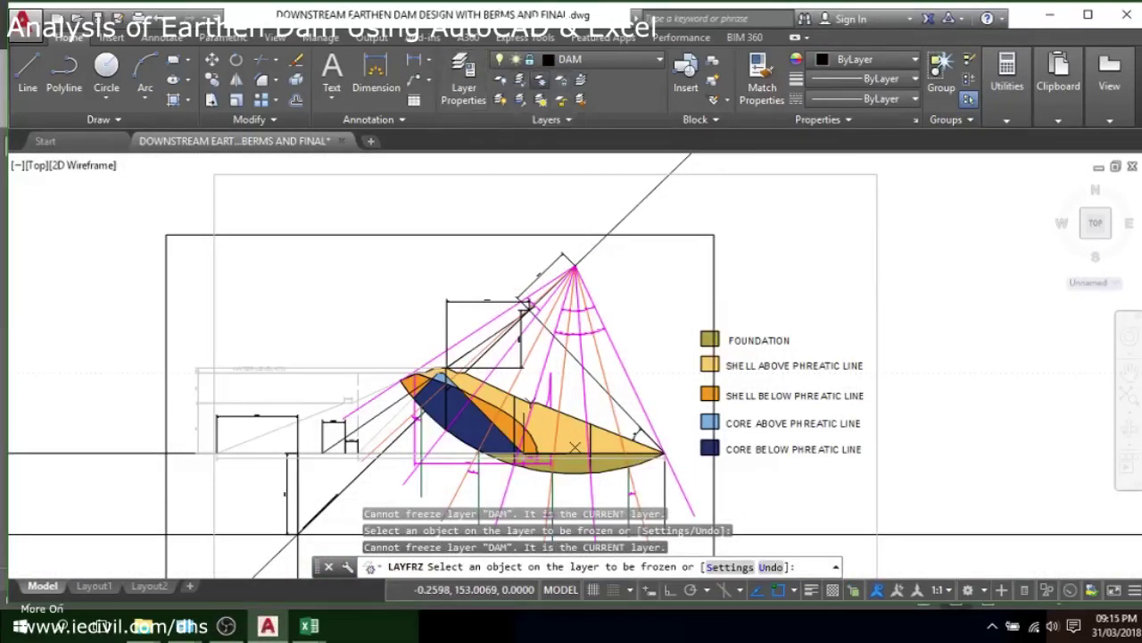
key("Return")
key("Return")
left_click(350, 379)
left_click(326, 368)
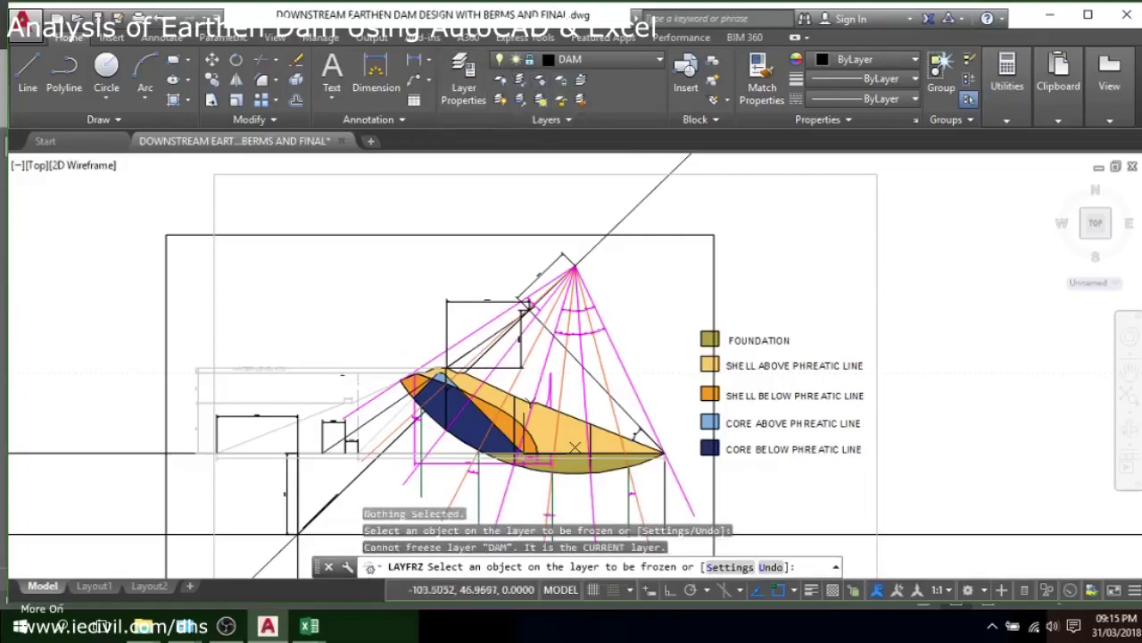
Step: Thaw all layers of the dam drawing and bring the whole section with its legend into view
left_click(540, 100)
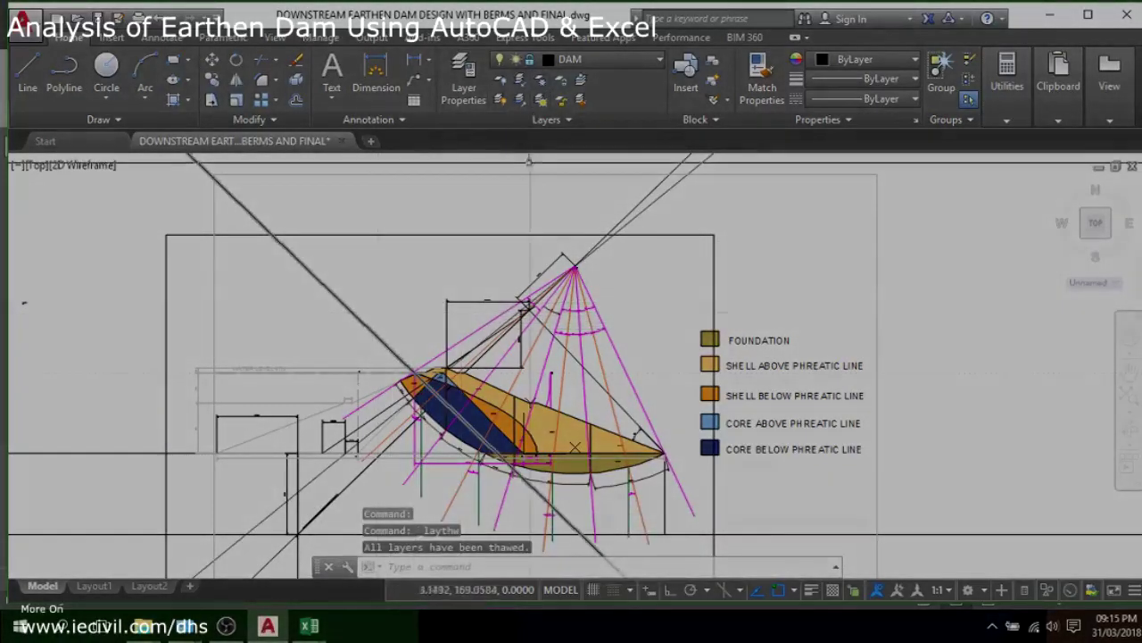
scroll(554, 245, "down", 2)
middle_click_drag(554, 246, 449, 239)
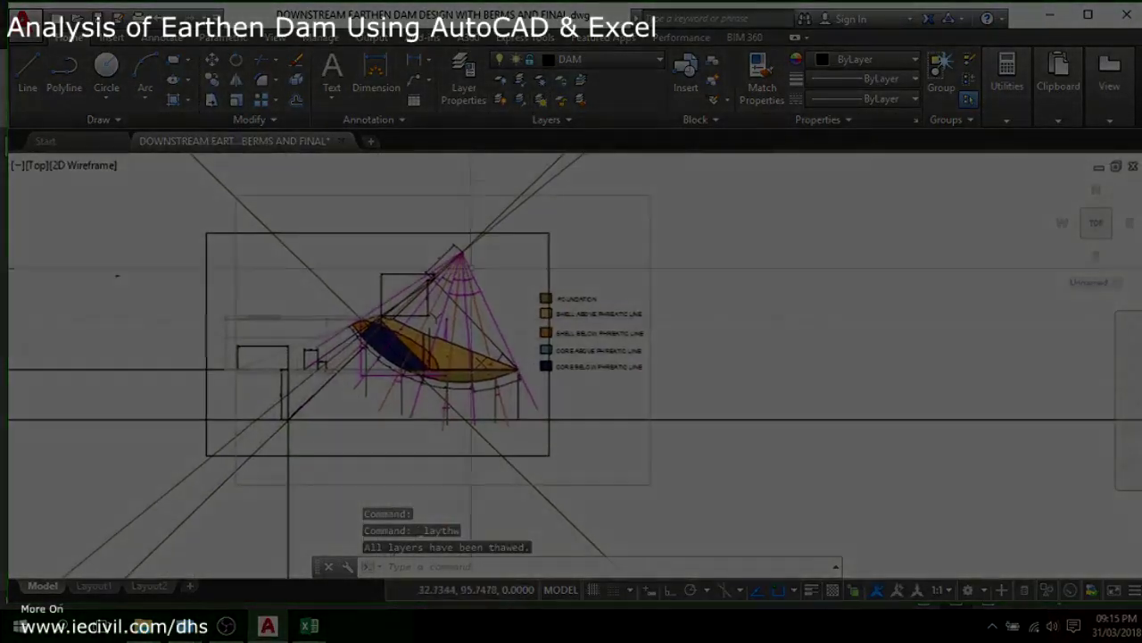